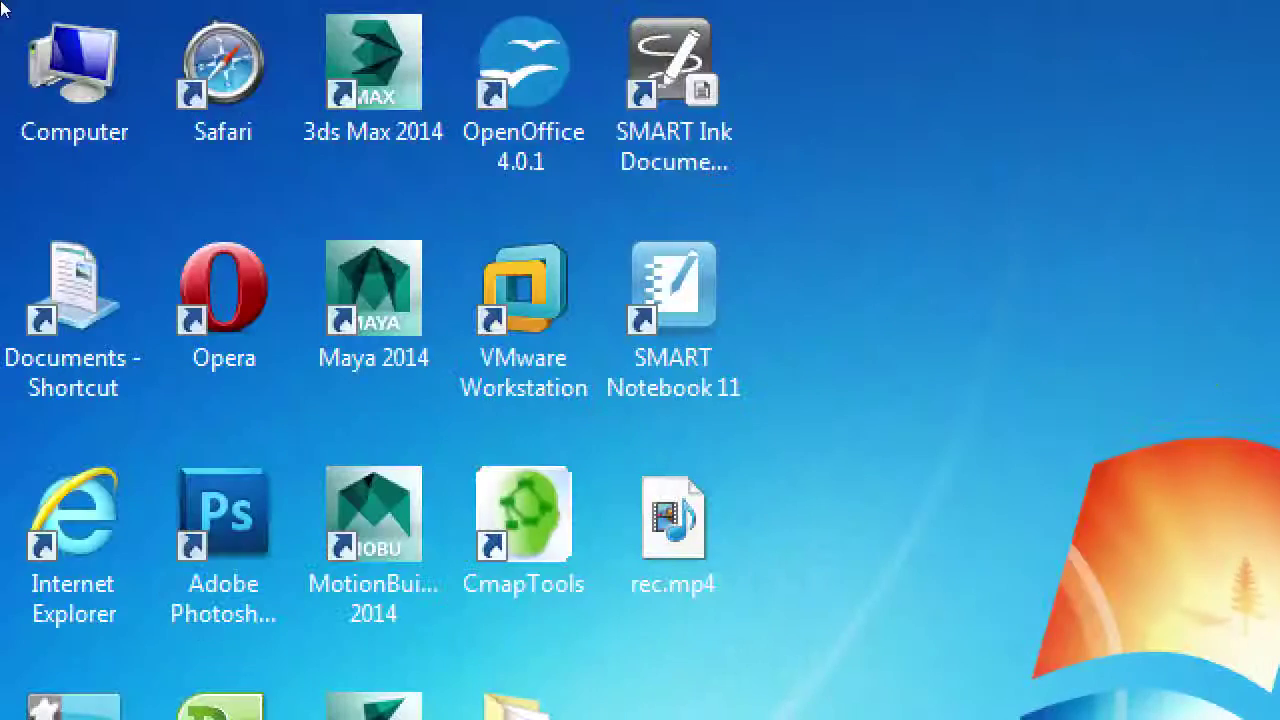
Open the Computer window and go into the classroom data (Z:) network drive.
{"action": "left_click", "coordinate": [48, 58]}
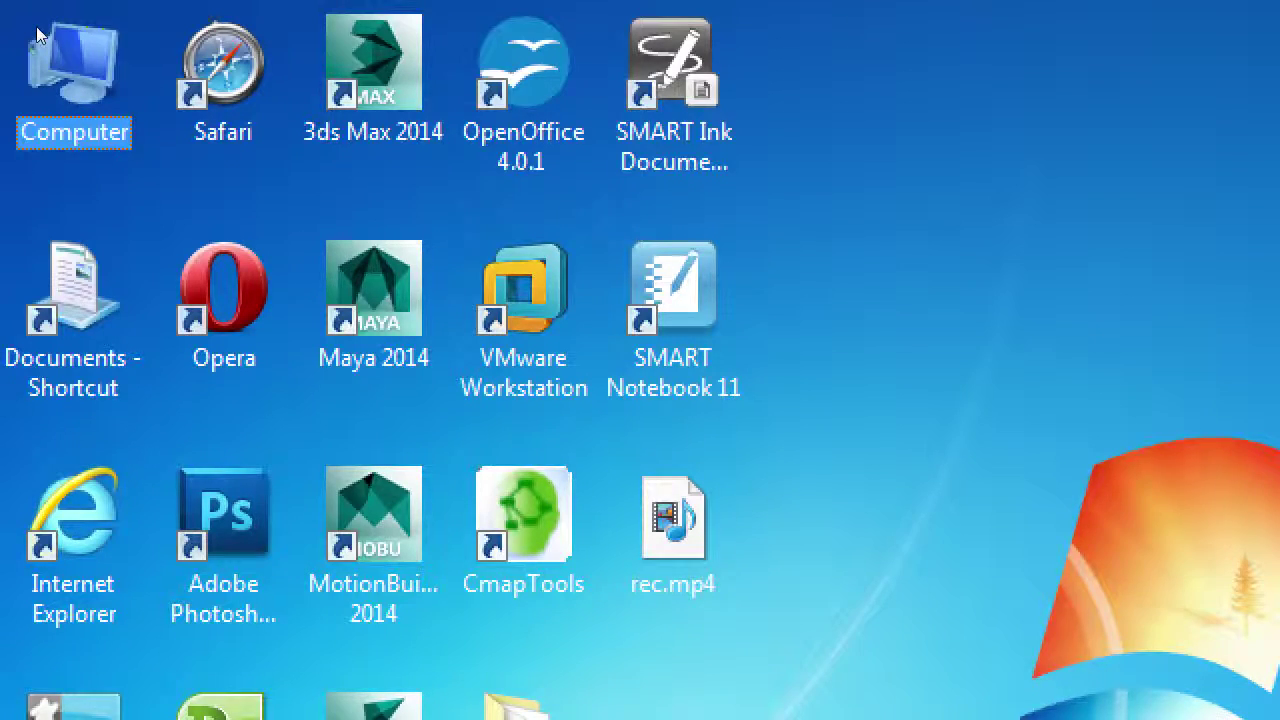
{"action": "double_click", "coordinate": [38, 35]}
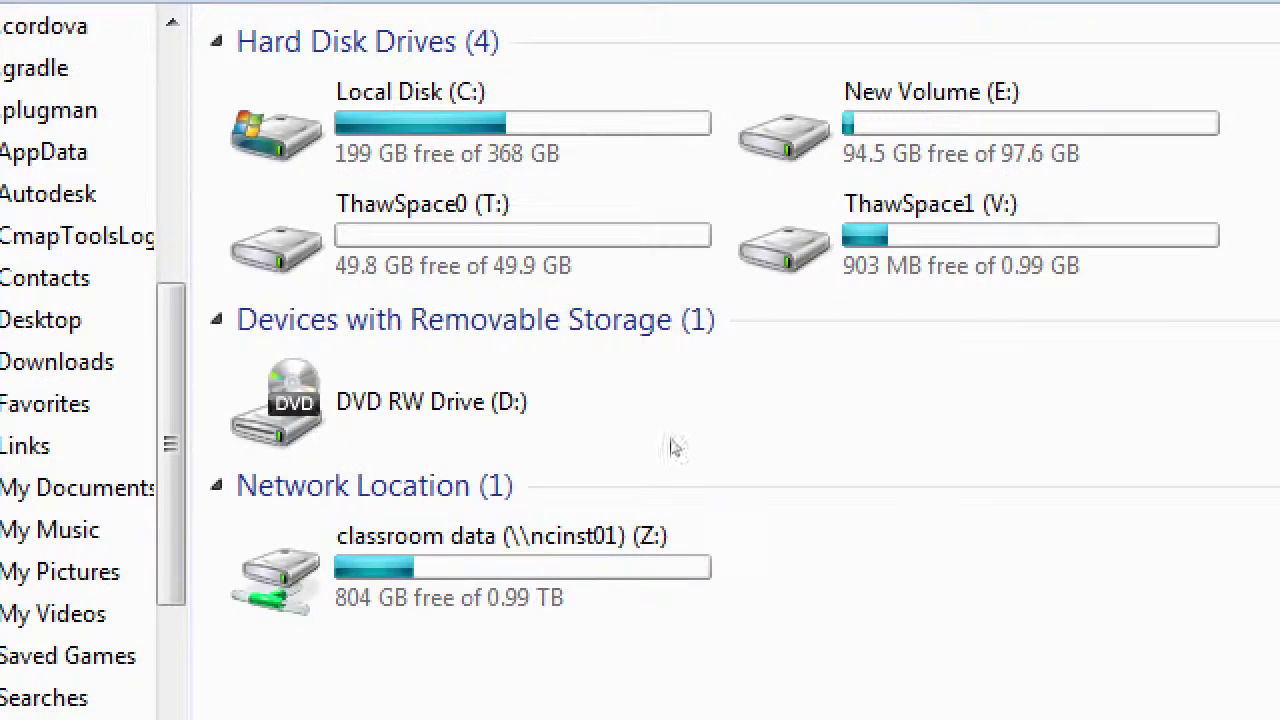
{"action": "left_click", "coordinate": [570, 600]}
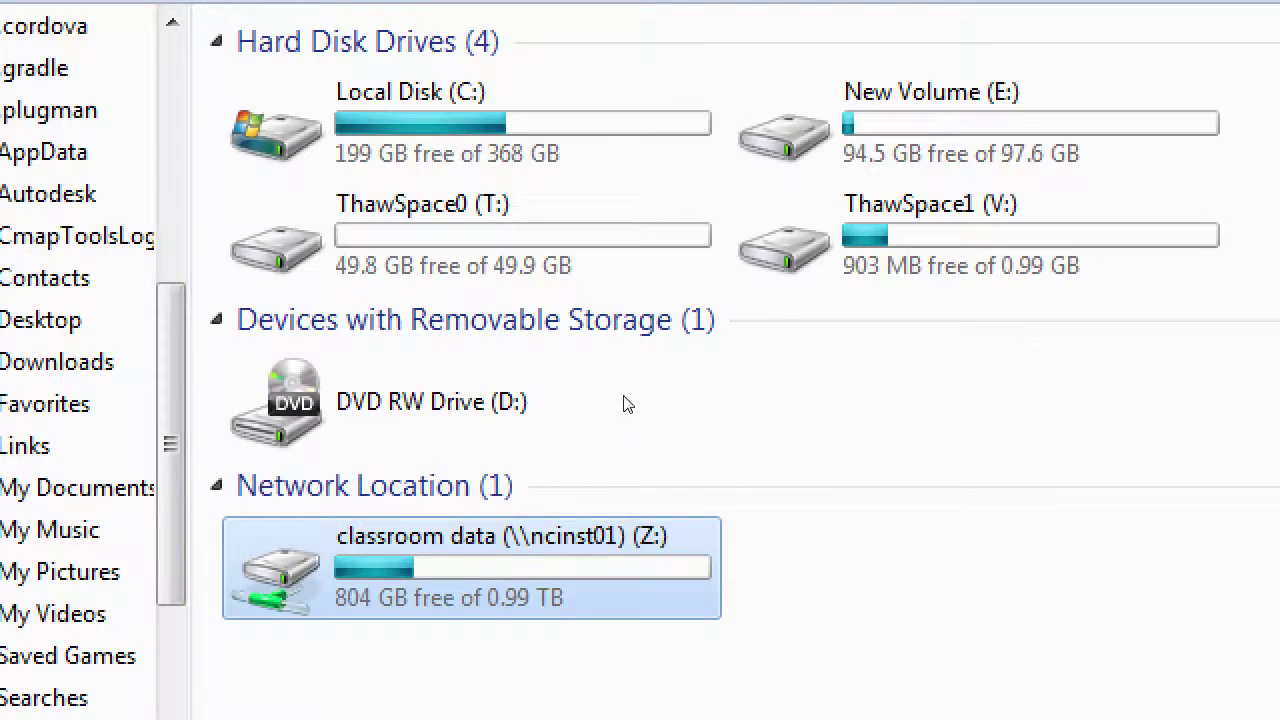
{"action": "key", "text": "Return"}
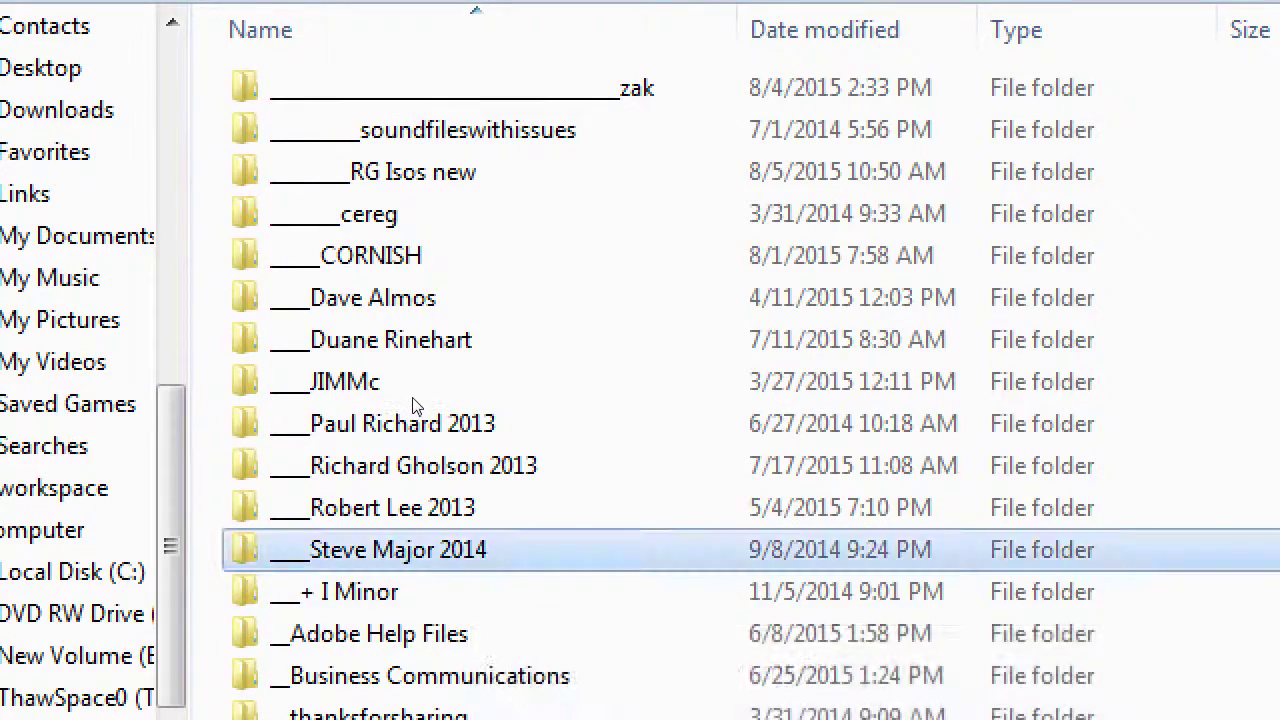
Open the Campos Blog folder on the classroom data drive.
{"action": "scroll", "coordinate": [418, 405], "scroll_direction": "down", "scroll_amount": 4}
{"action": "scroll", "coordinate": [418, 405], "scroll_direction": "down", "scroll_amount": 5}
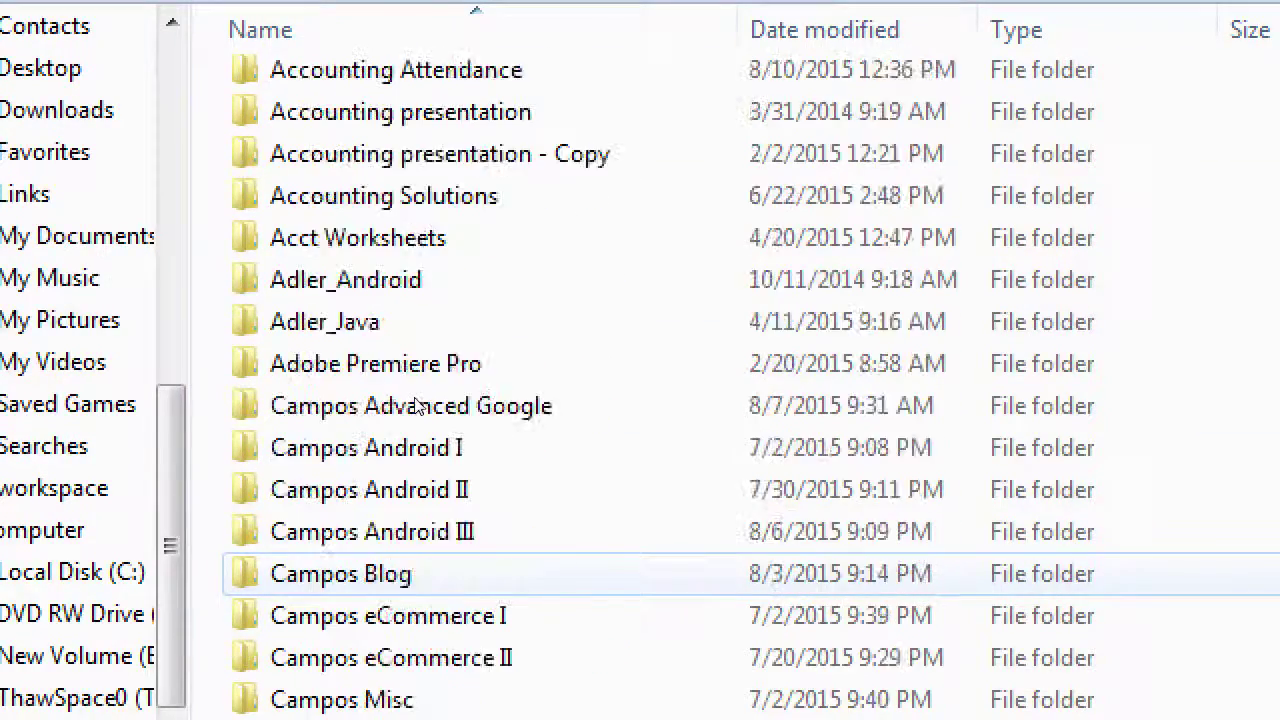
{"action": "left_click", "coordinate": [440, 531]}
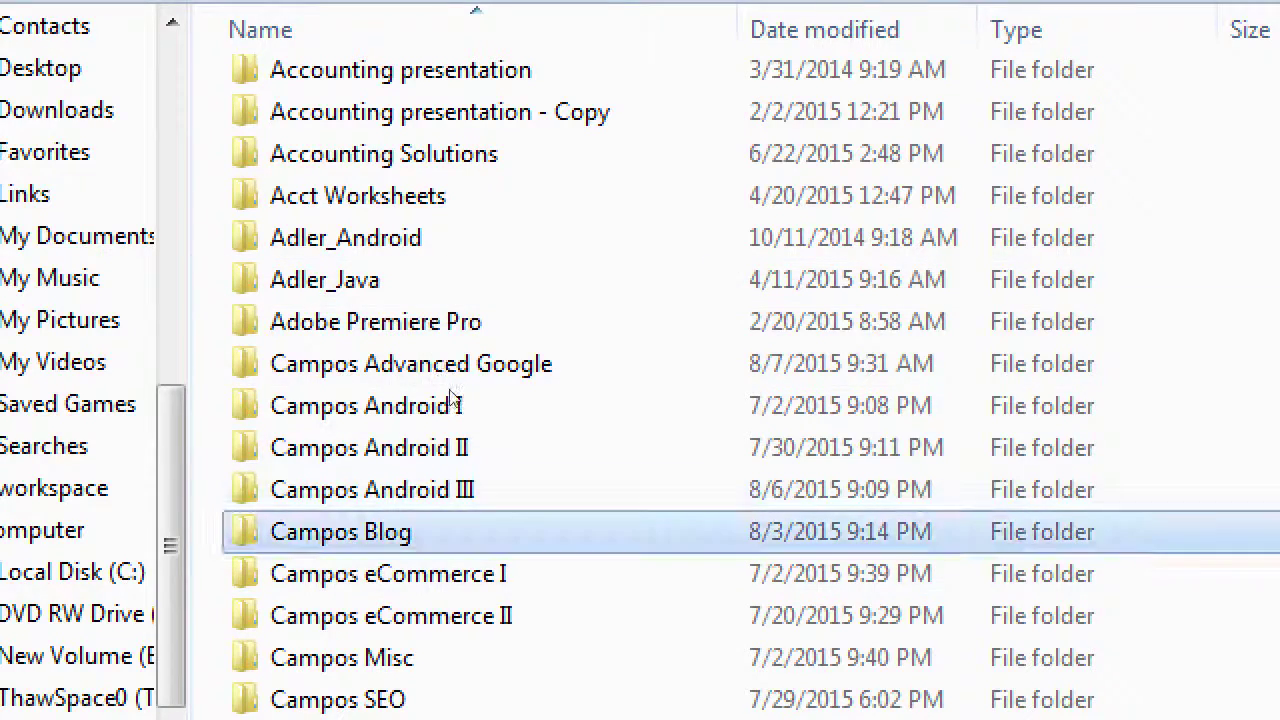
{"action": "key", "text": "Return"}
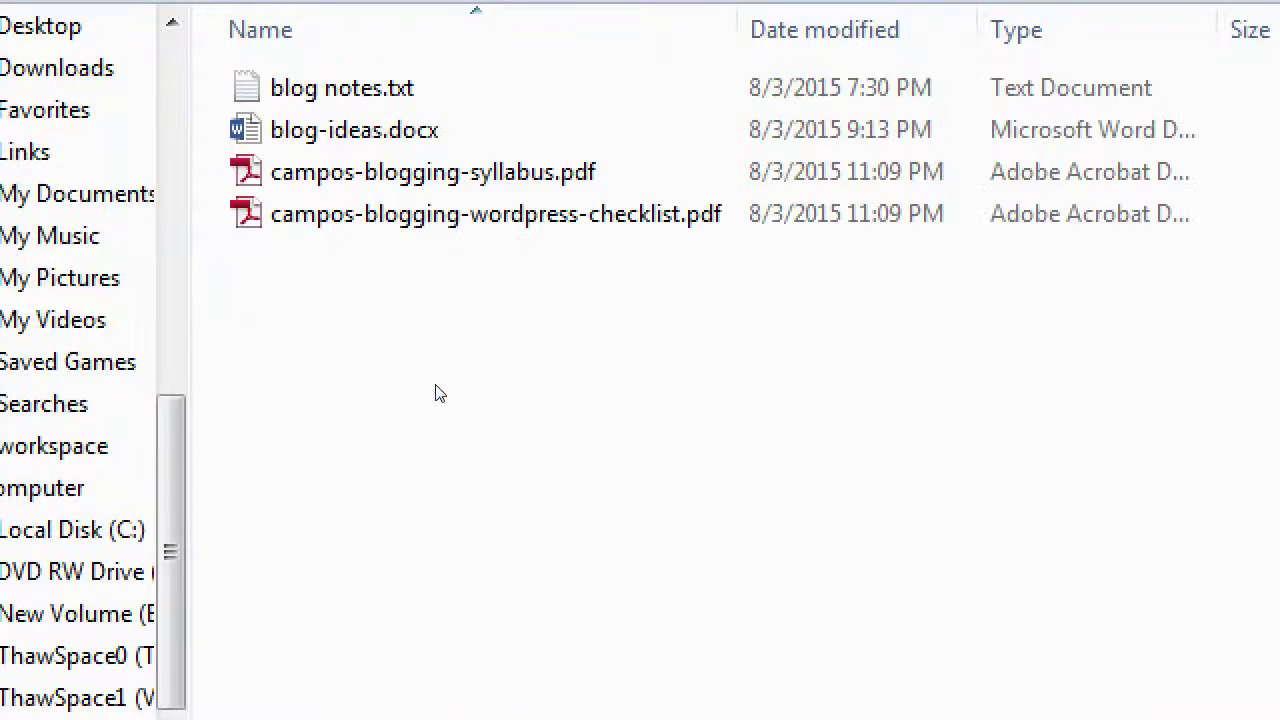
Copy campos-blogging-wordpress-checklist.pdf from the Campos Blog folder to the desktop and close the folder window.
{"action": "key", "text": "Down"}
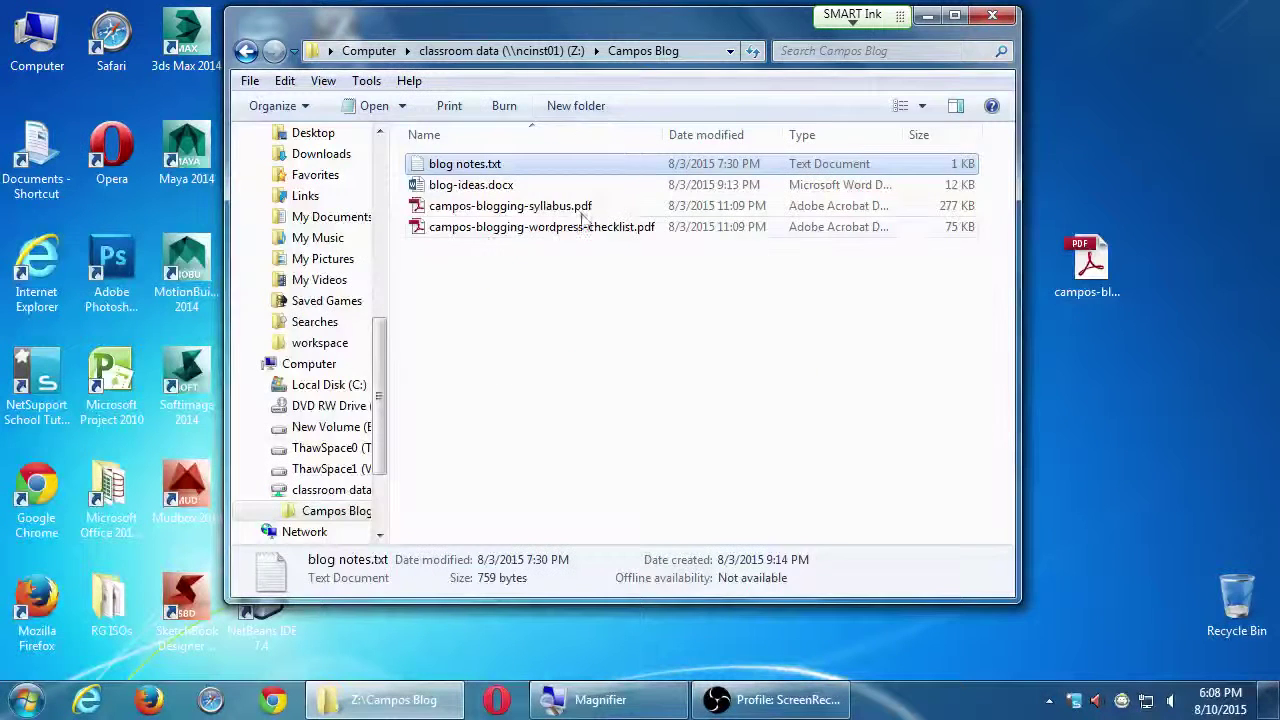
{"action": "left_click", "coordinate": [498, 450]}
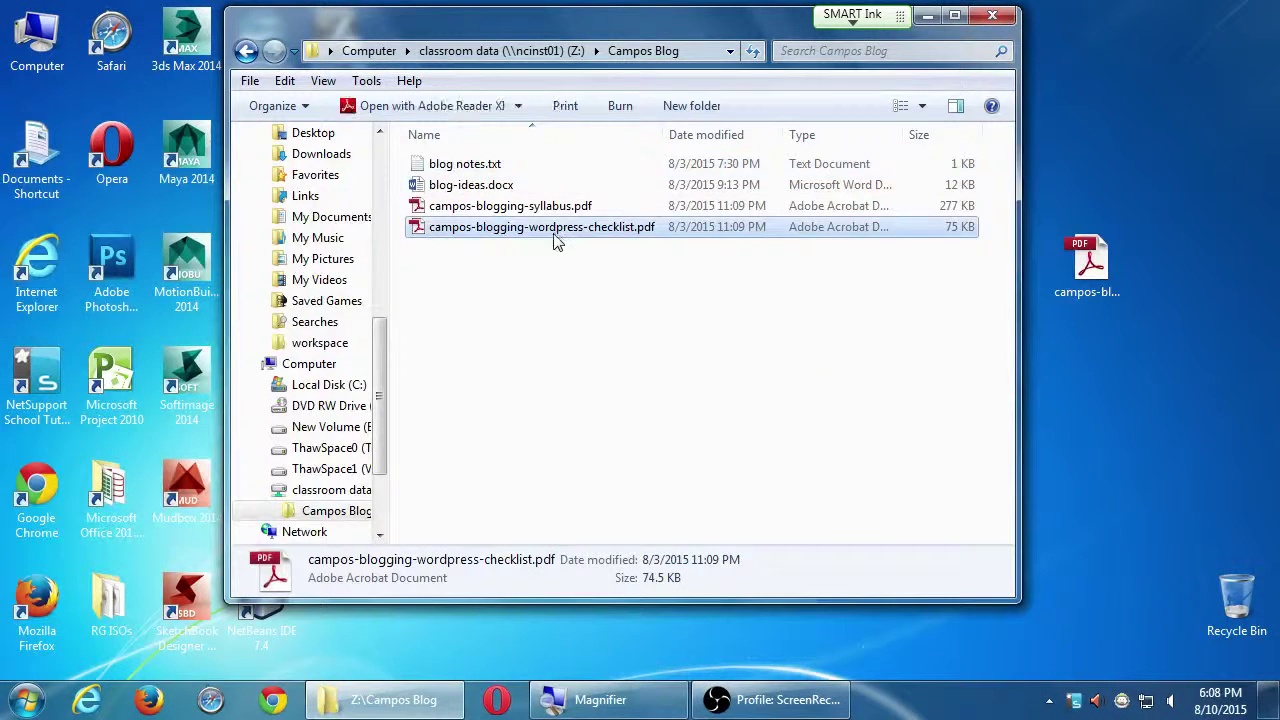
{"action": "left_click_drag", "start_coordinate": [551, 234], "coordinate": [1081, 366]}
{"action": "left_click", "coordinate": [992, 15]}
Open the WordPress checklist PDF from the desktop and cancel the setup for reading an untagged document.
{"action": "double_click", "coordinate": [1092, 262]}
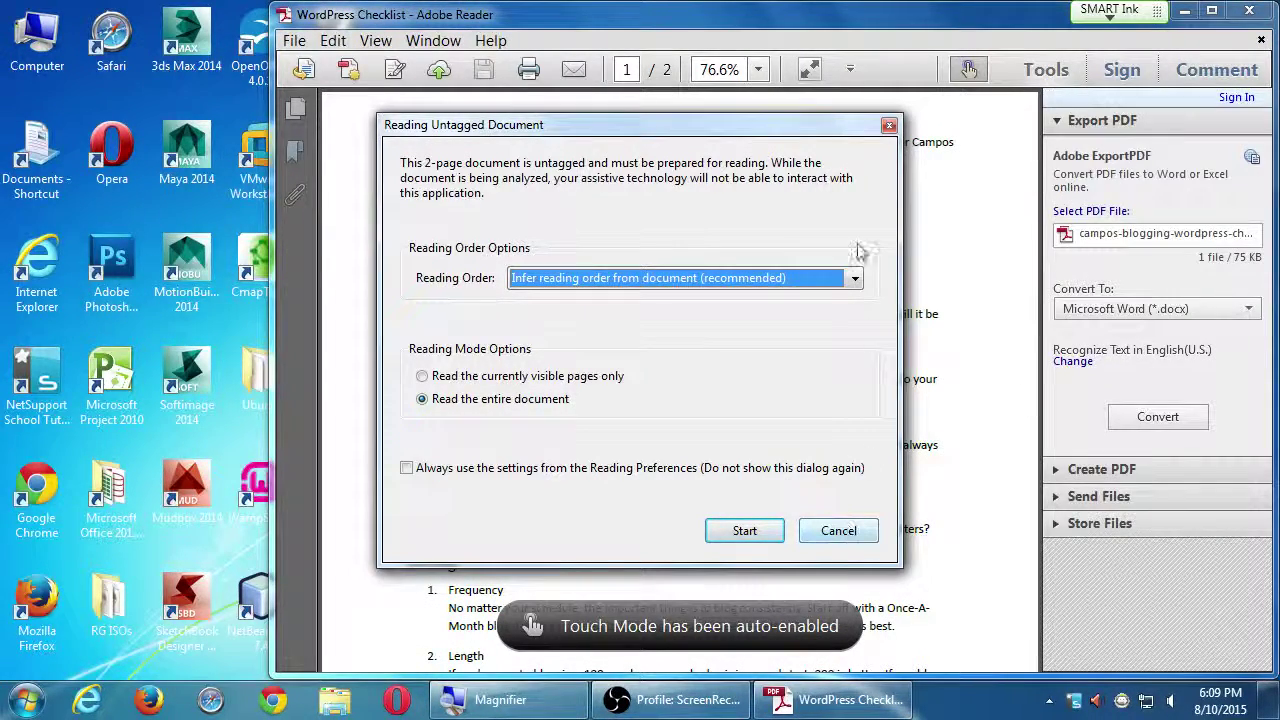
{"action": "left_click_drag", "start_coordinate": [751, 130], "coordinate": [625, 125]}
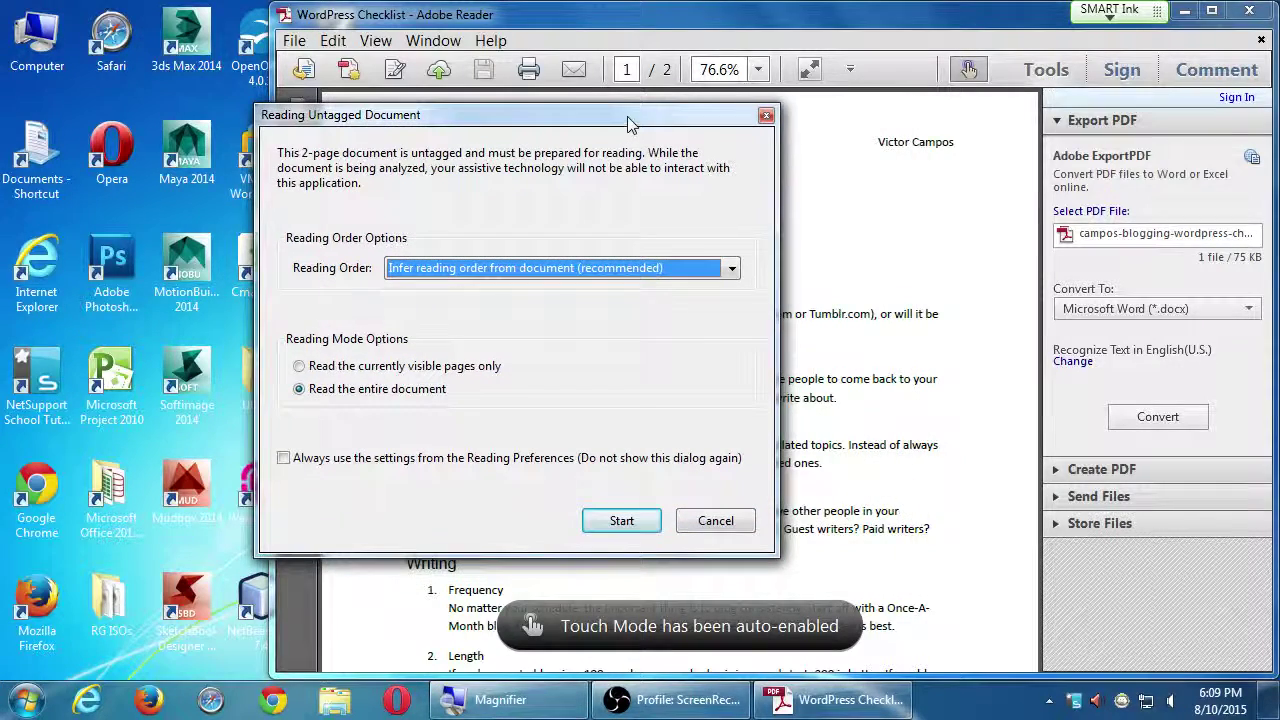
{"action": "left_click", "coordinate": [716, 521]}
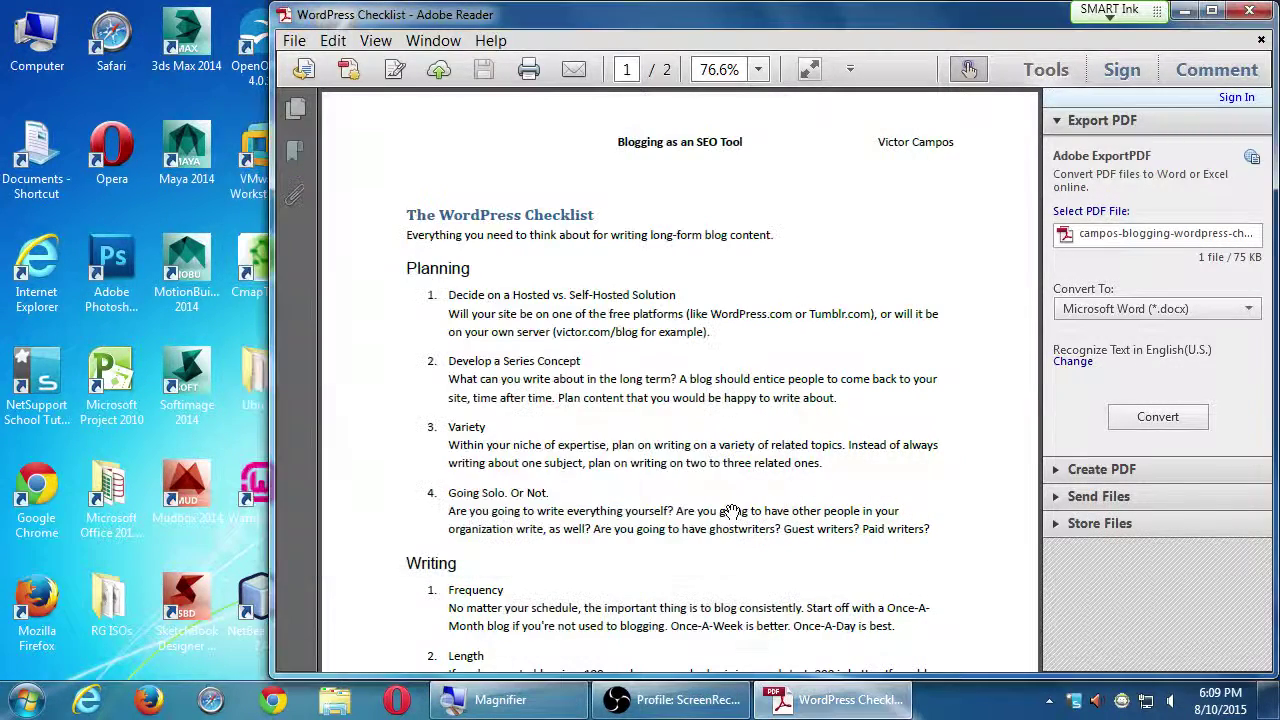
Maximize the PDF window and zoom the screen magnifier back out to show the whole screen.
{"action": "left_click", "coordinate": [1211, 11]}
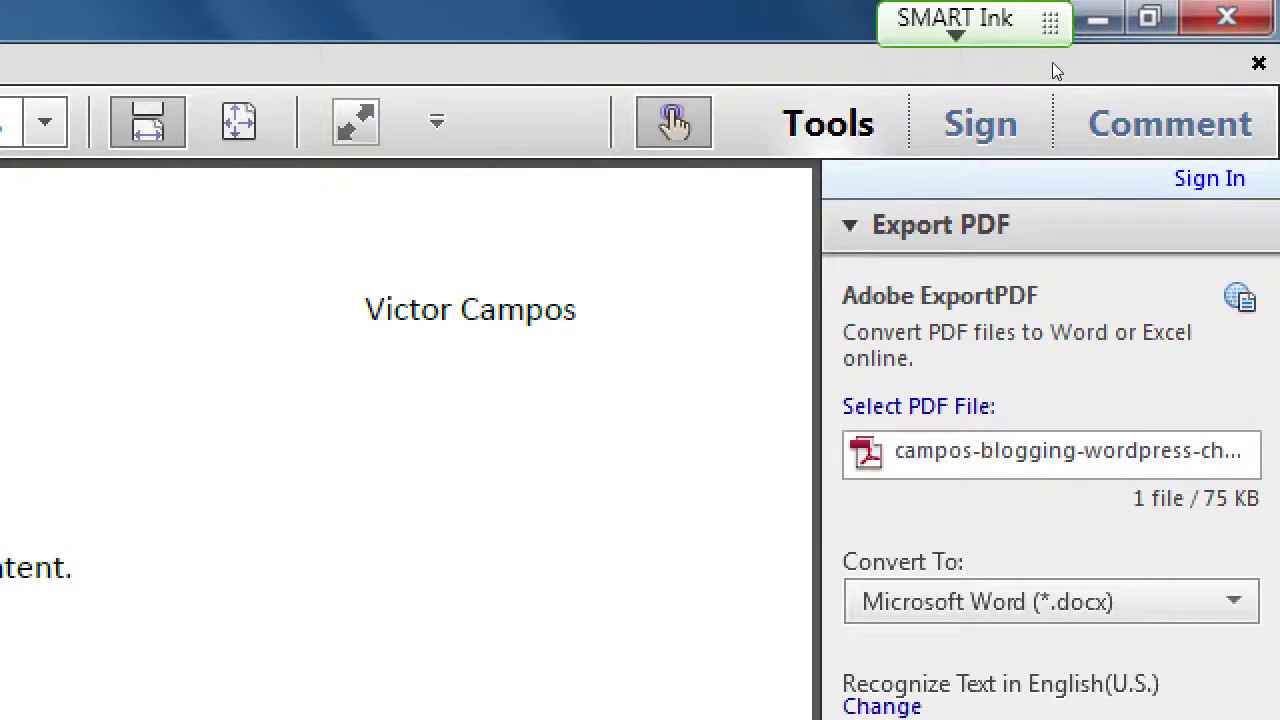
{"action": "key", "text": "shift+F4"}
{"action": "key", "text": "shift+F4"}
{"action": "key", "text": "shift+F4"}
{"action": "key", "text": "super+minus"}
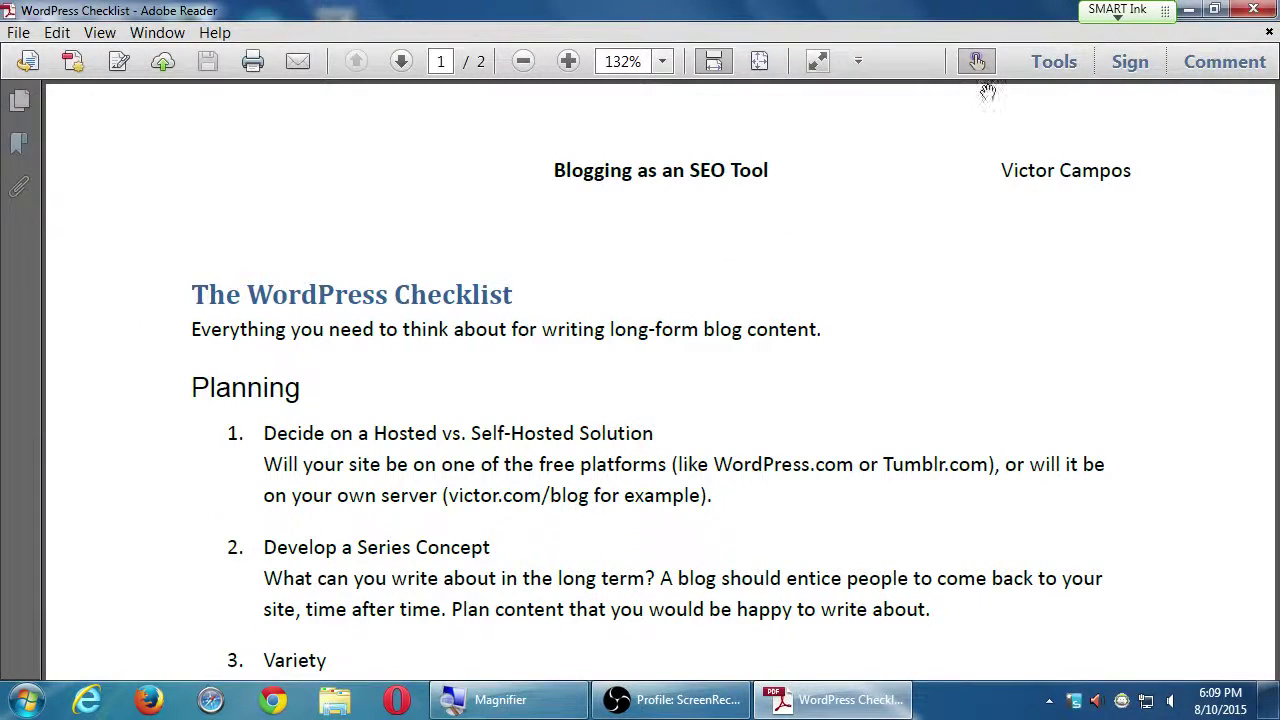
Read through both pages of The WordPress Checklist, from Planning through Writing to Promoting, and return to the Planning section.
{"action": "scroll", "coordinate": [932, 445], "scroll_direction": "down", "scroll_amount": 5}
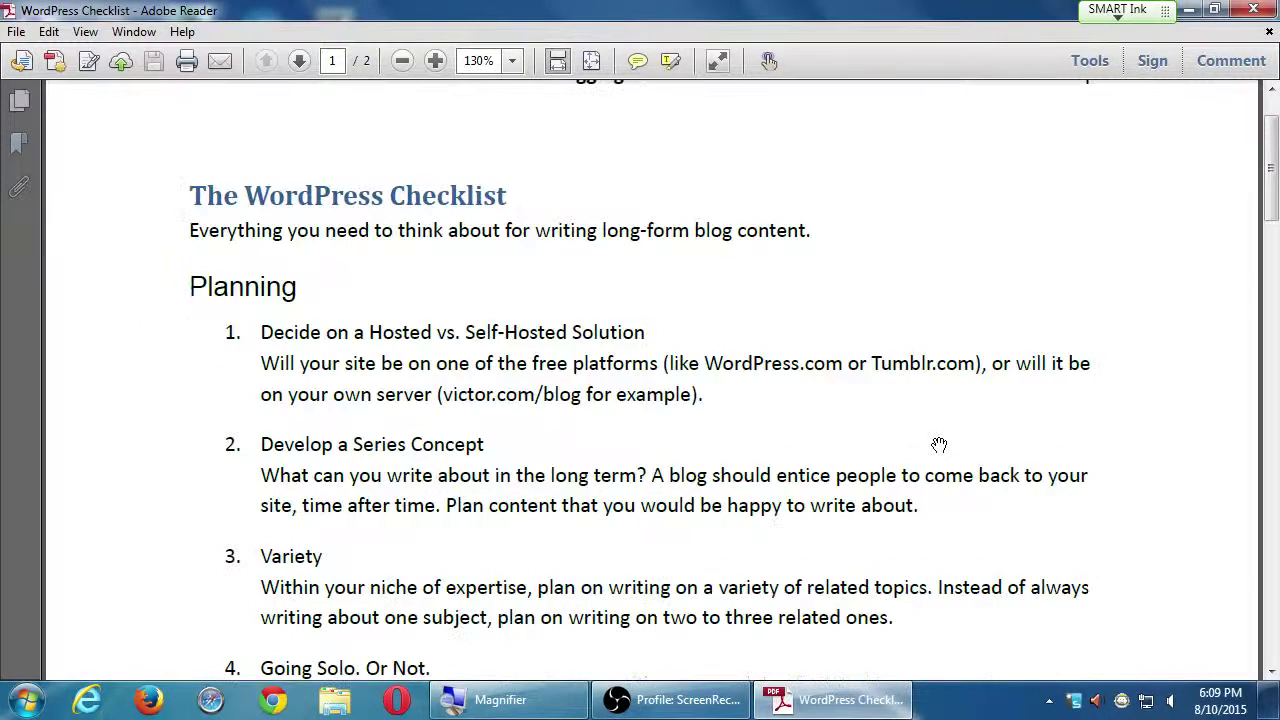
{"action": "scroll", "coordinate": [943, 449], "scroll_direction": "down", "scroll_amount": 11}
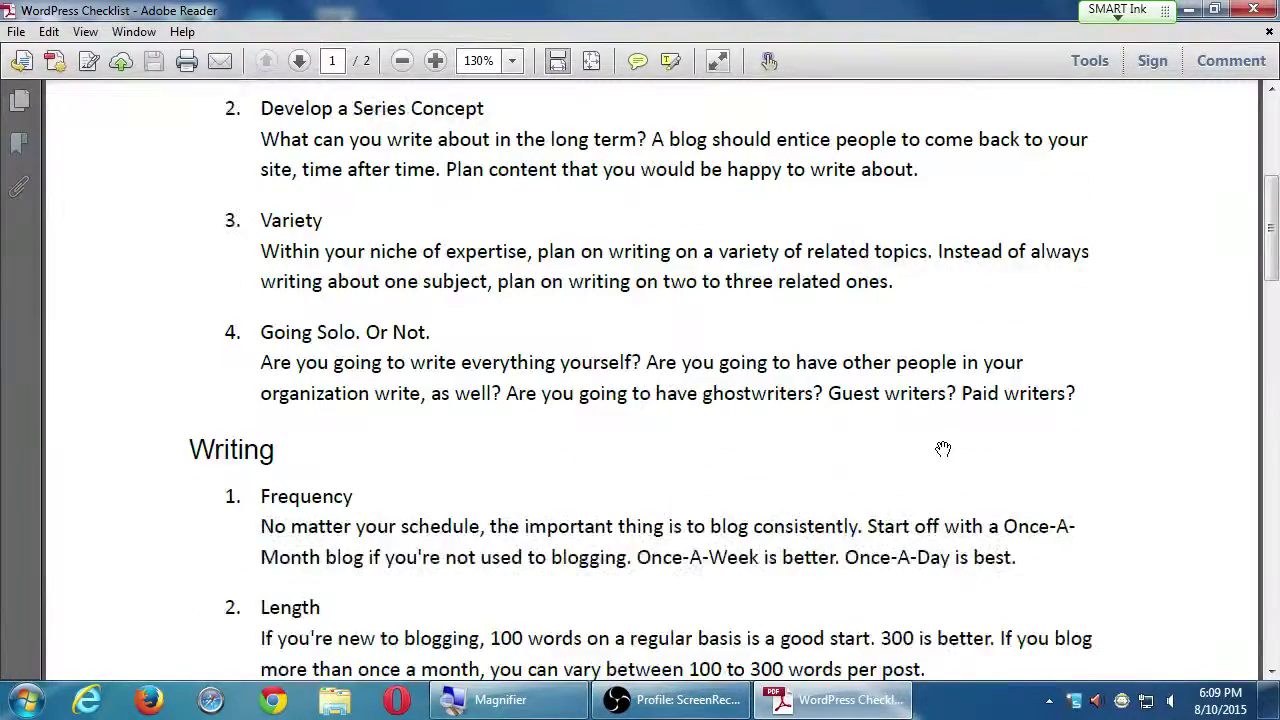
{"action": "scroll", "coordinate": [943, 449], "scroll_direction": "down", "scroll_amount": 9}
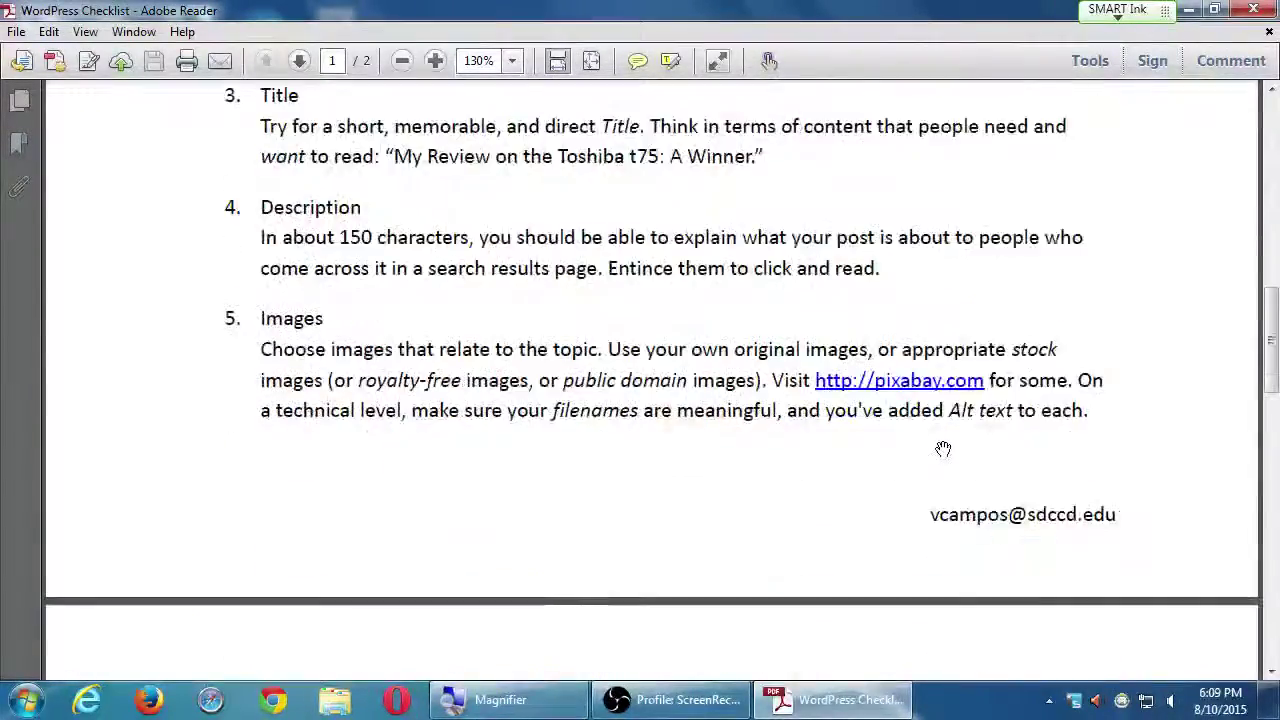
{"action": "scroll", "coordinate": [943, 449], "scroll_direction": "down", "scroll_amount": 12}
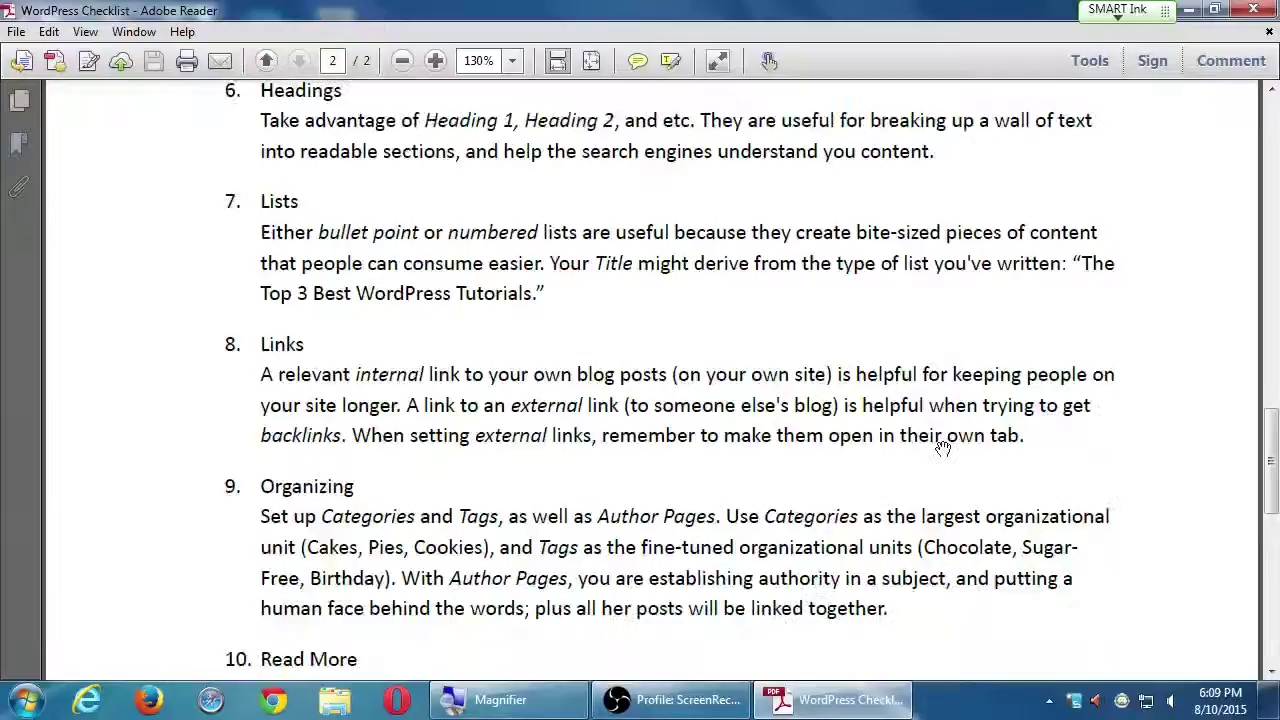
{"action": "scroll", "coordinate": [943, 449], "scroll_direction": "down", "scroll_amount": 4}
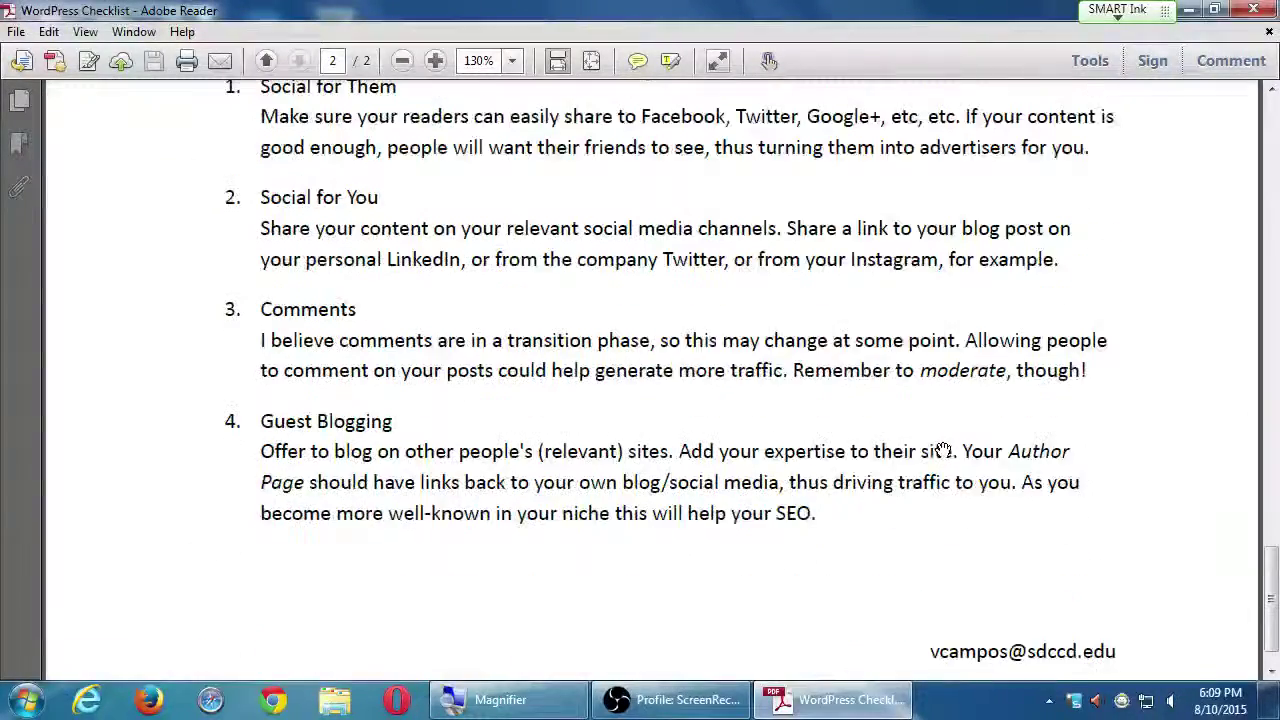
{"action": "left_click", "coordinate": [1273, 122]}
{"action": "left_click", "coordinate": [1273, 122]}
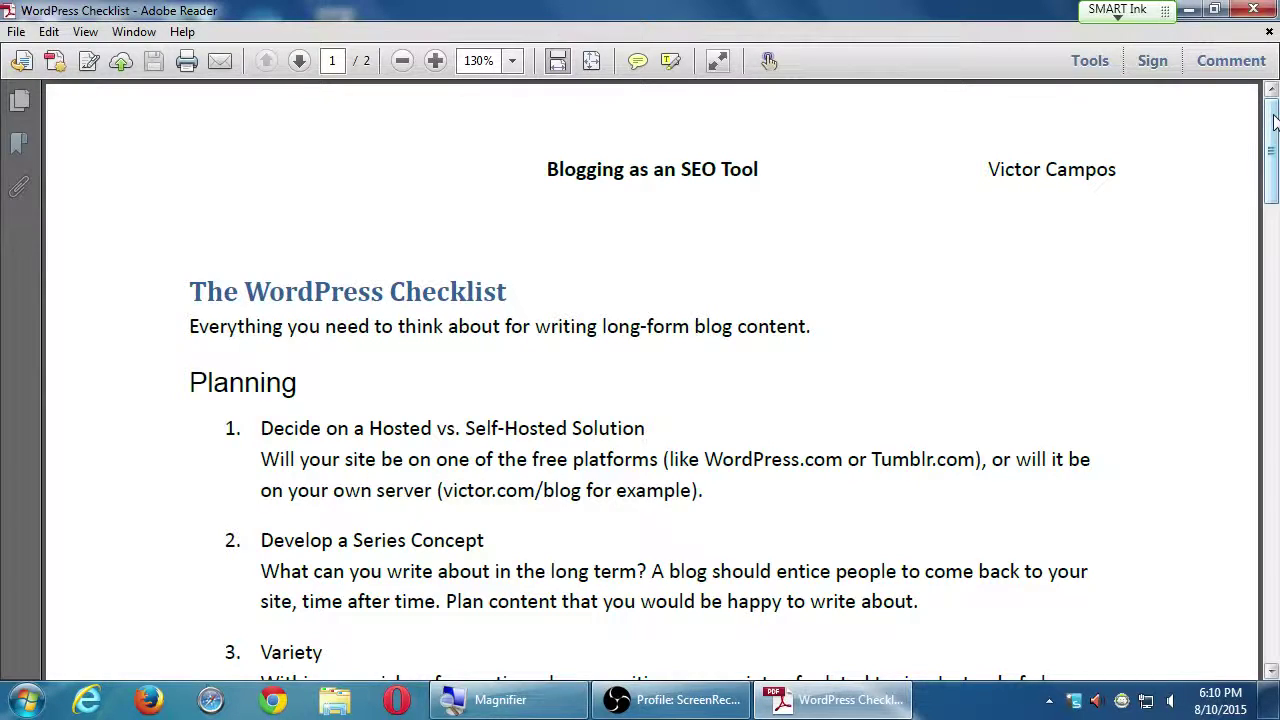
{"action": "scroll", "coordinate": [1275, 120], "scroll_direction": "down", "scroll_amount": 5}
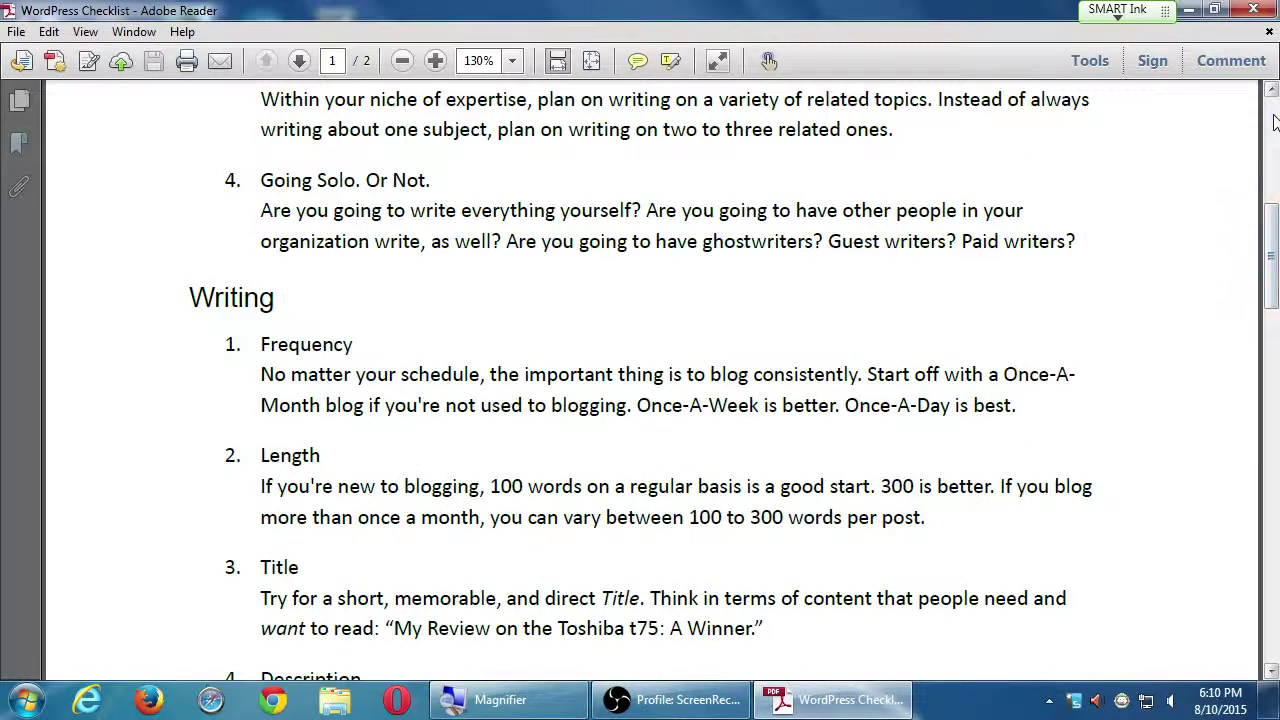
{"action": "scroll", "coordinate": [1275, 120], "scroll_direction": "down", "scroll_amount": 15}
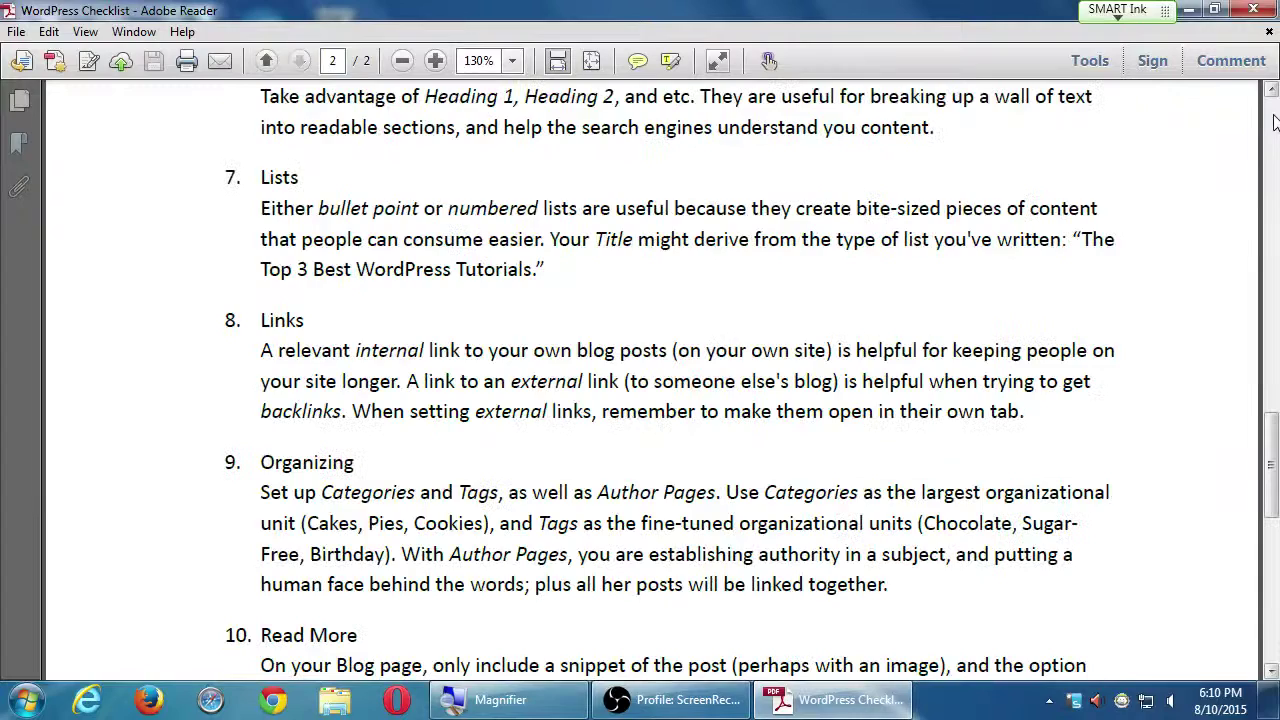
{"action": "scroll", "coordinate": [1275, 120], "scroll_direction": "up", "scroll_amount": 1}
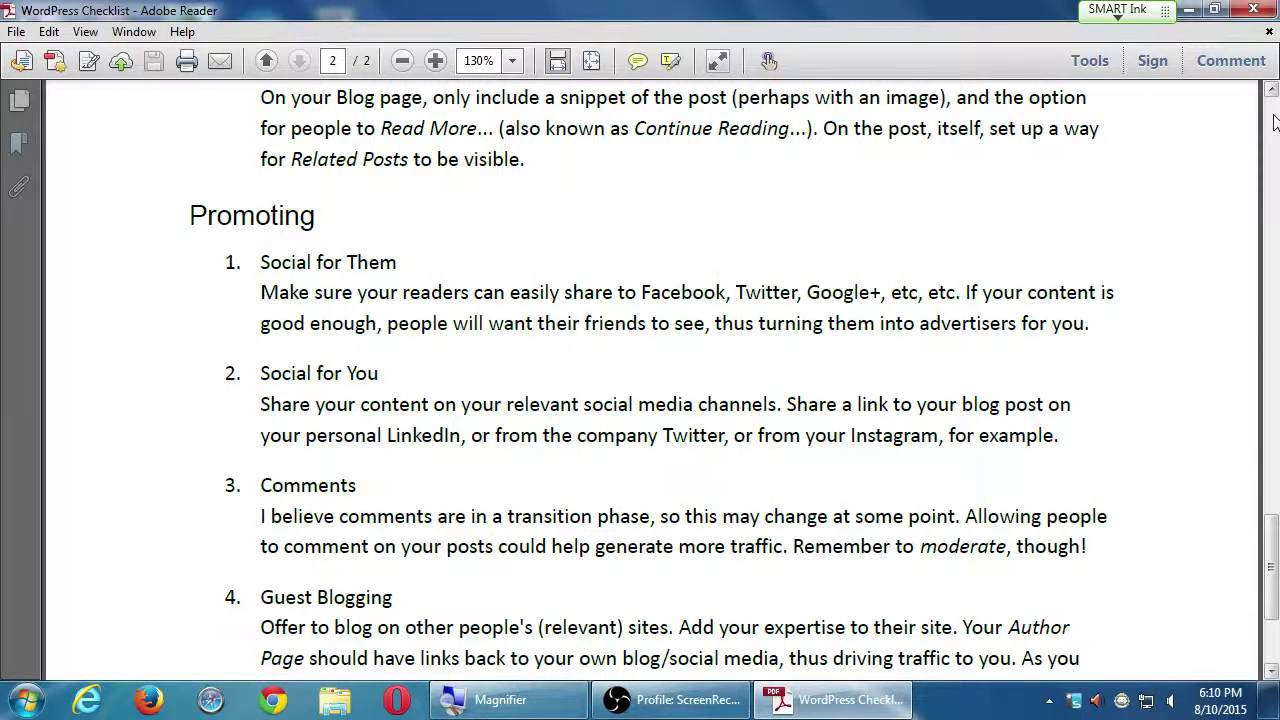
{"action": "scroll", "coordinate": [1275, 120], "scroll_direction": "up", "scroll_amount": 20}
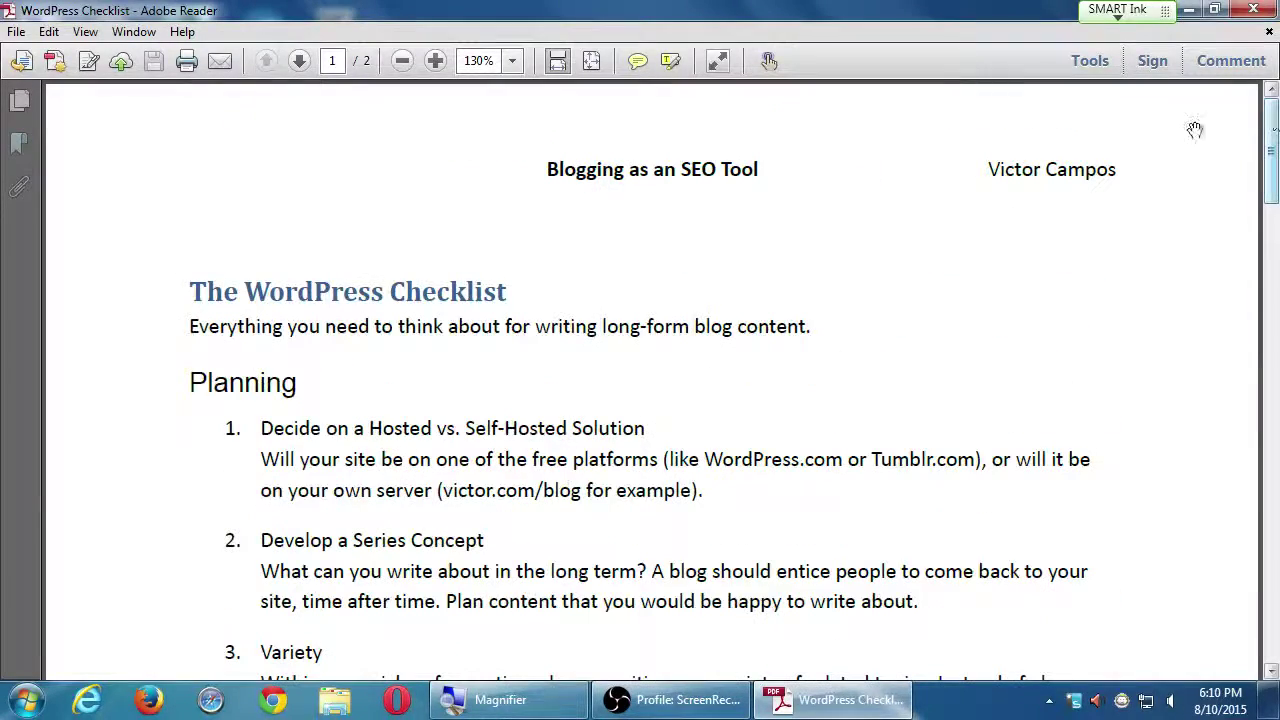
{"action": "left_click_drag", "start_coordinate": [943, 520], "coordinate": [960, 349]}
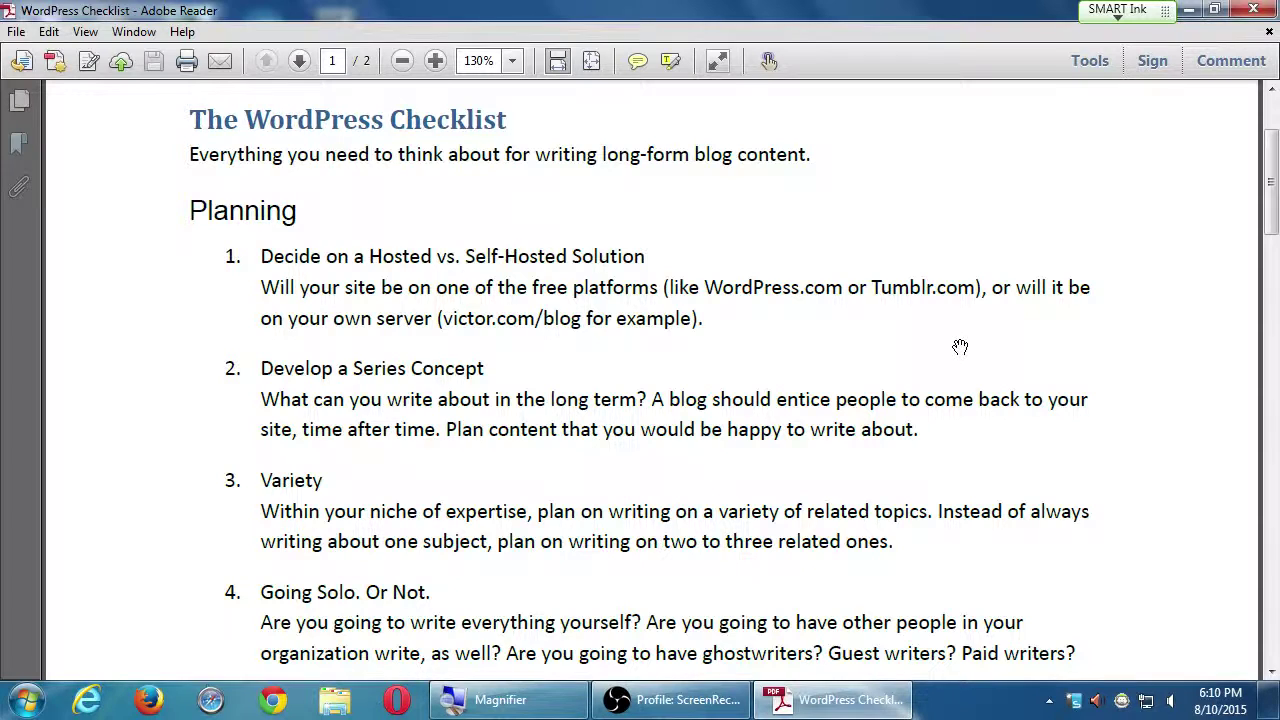
Switch to Google Chrome and look over the San Diego Continuing Education home page, including its address and footer.
{"action": "left_click", "coordinate": [275, 702]}
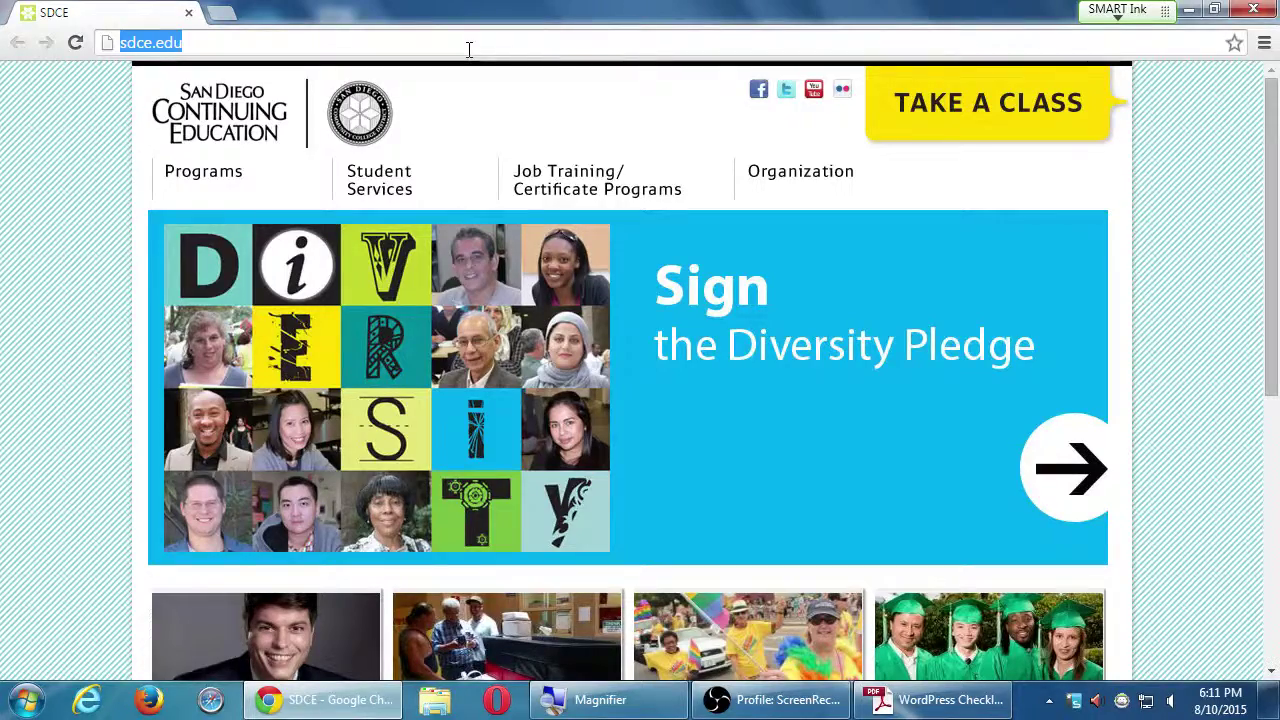
{"action": "key", "text": "super+plus"}
{"action": "key", "text": "super+plus"}
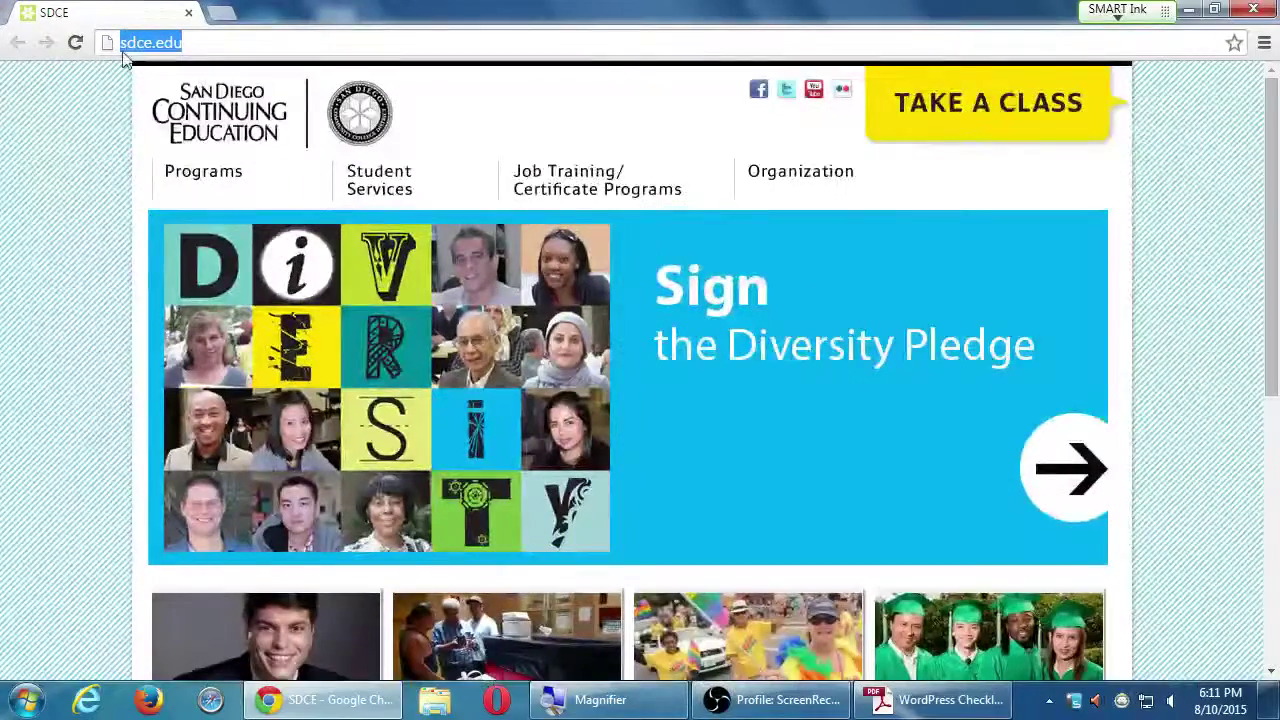
{"action": "scroll", "coordinate": [118, 170], "scroll_direction": "down", "scroll_amount": 1}
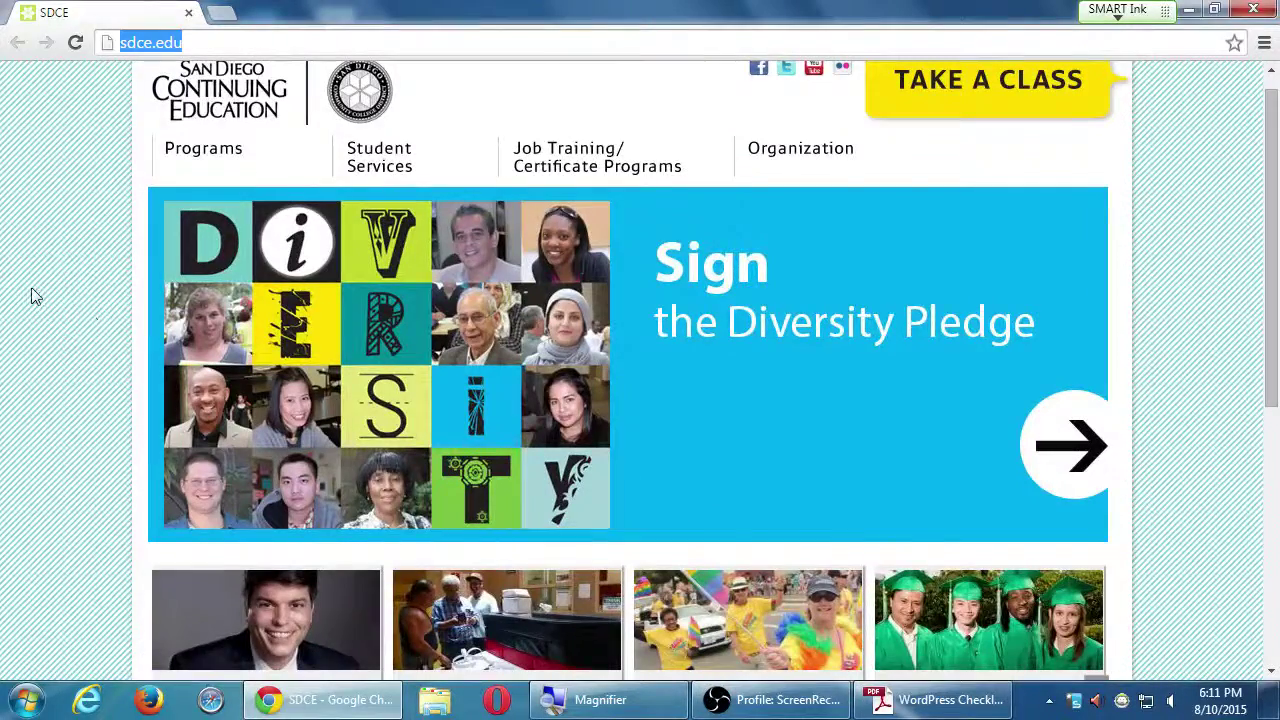
{"action": "scroll", "coordinate": [35, 287], "scroll_direction": "down", "scroll_amount": 5}
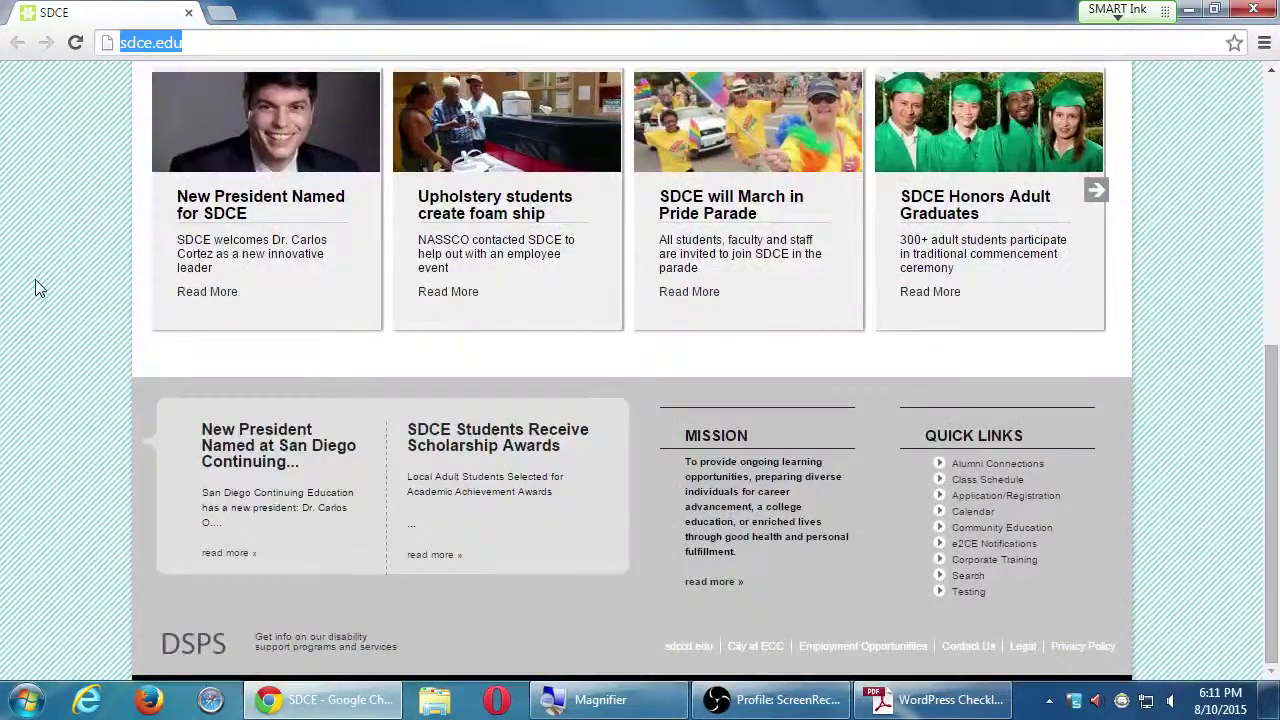
{"action": "scroll", "coordinate": [35, 287], "scroll_direction": "up", "scroll_amount": 3}
{"action": "scroll", "coordinate": [35, 287], "scroll_direction": "up", "scroll_amount": 3}
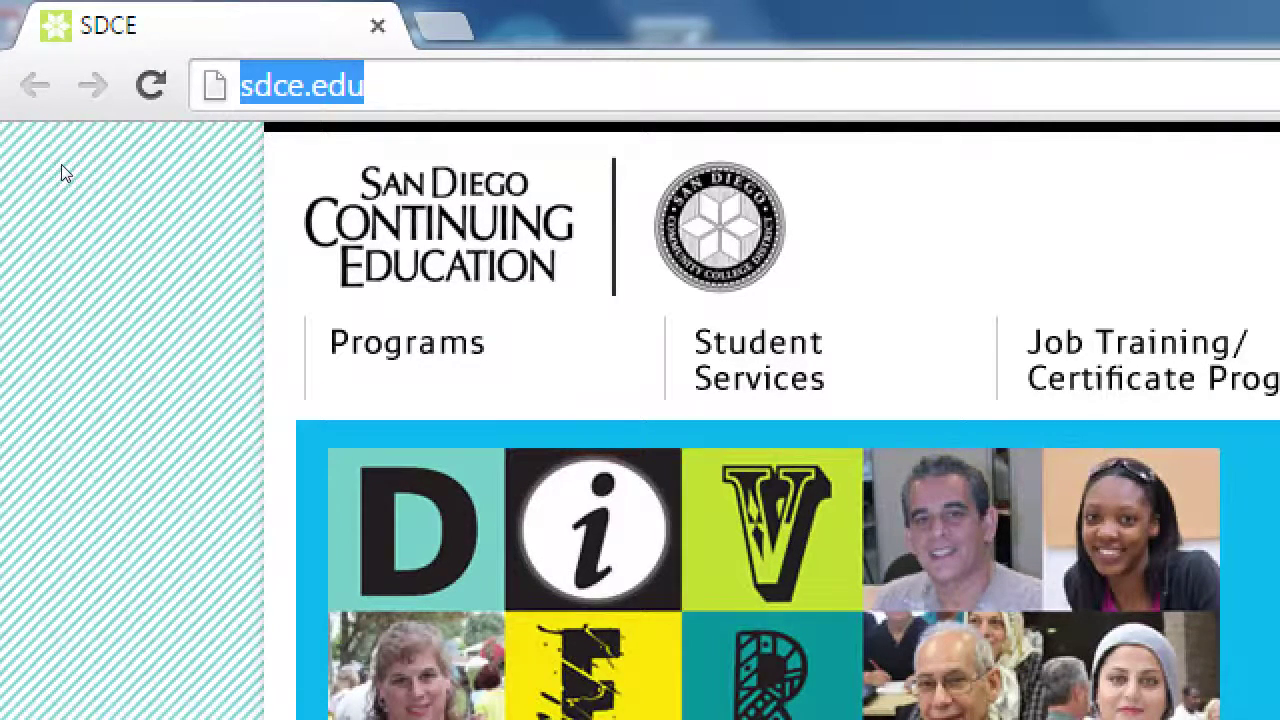
Go to the GoDaddy website at godaddy.com and look over its home page.
{"action": "type", "text": "godad"}
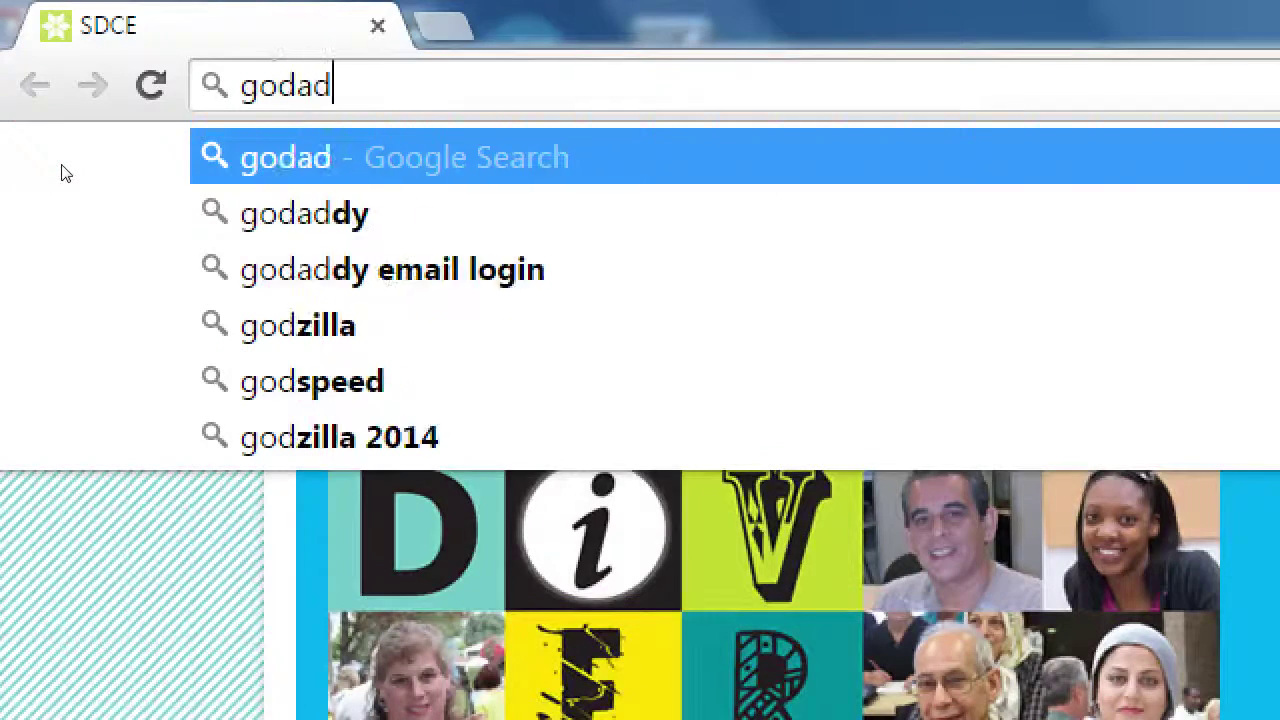
{"action": "type", "text": "dy.co"}
{"action": "key", "text": "Return"}
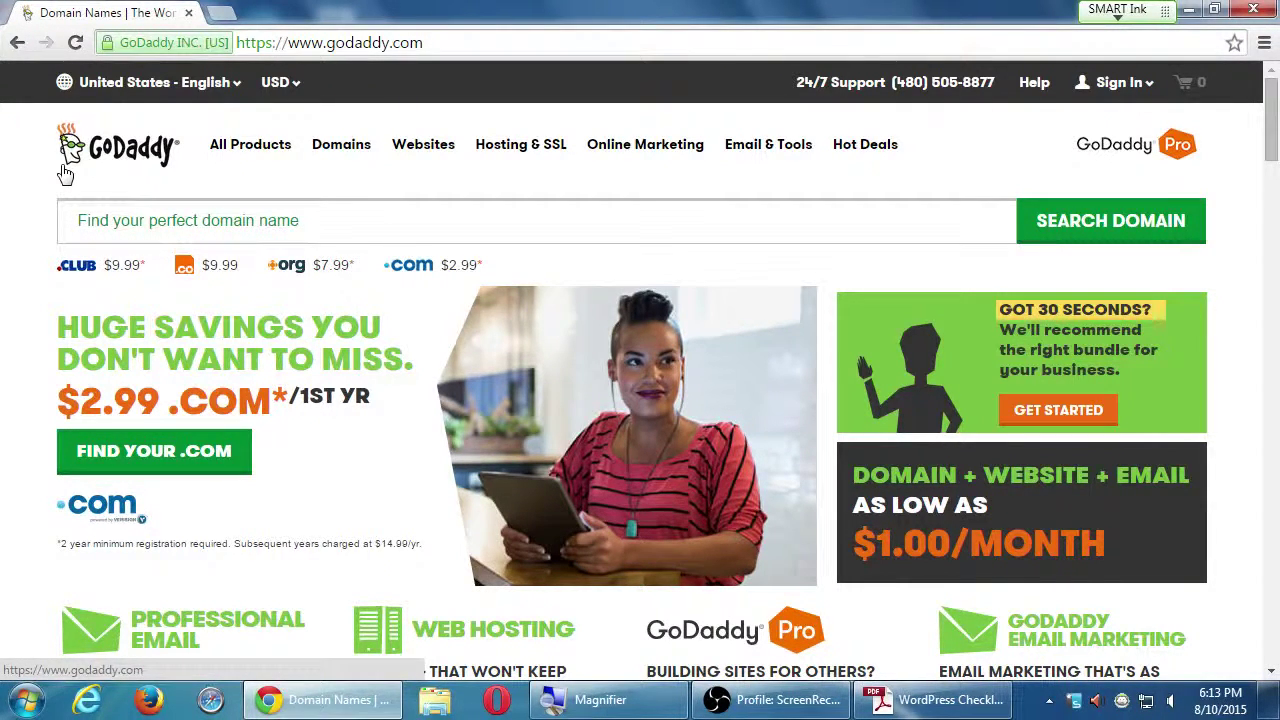
{"action": "left_click", "coordinate": [65, 175]}
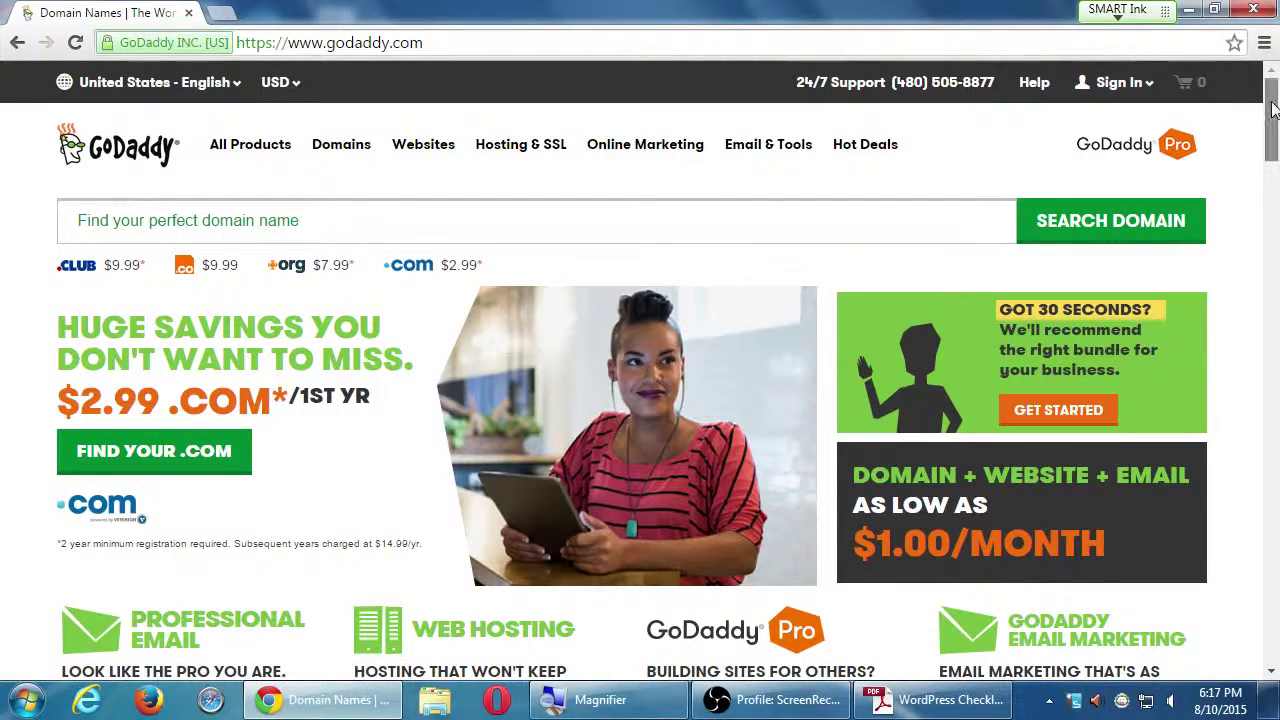
{"action": "scroll", "coordinate": [1270, 130], "scroll_direction": "down", "scroll_amount": 2}
{"action": "scroll", "coordinate": [1272, 124], "scroll_direction": "down", "scroll_amount": 1}
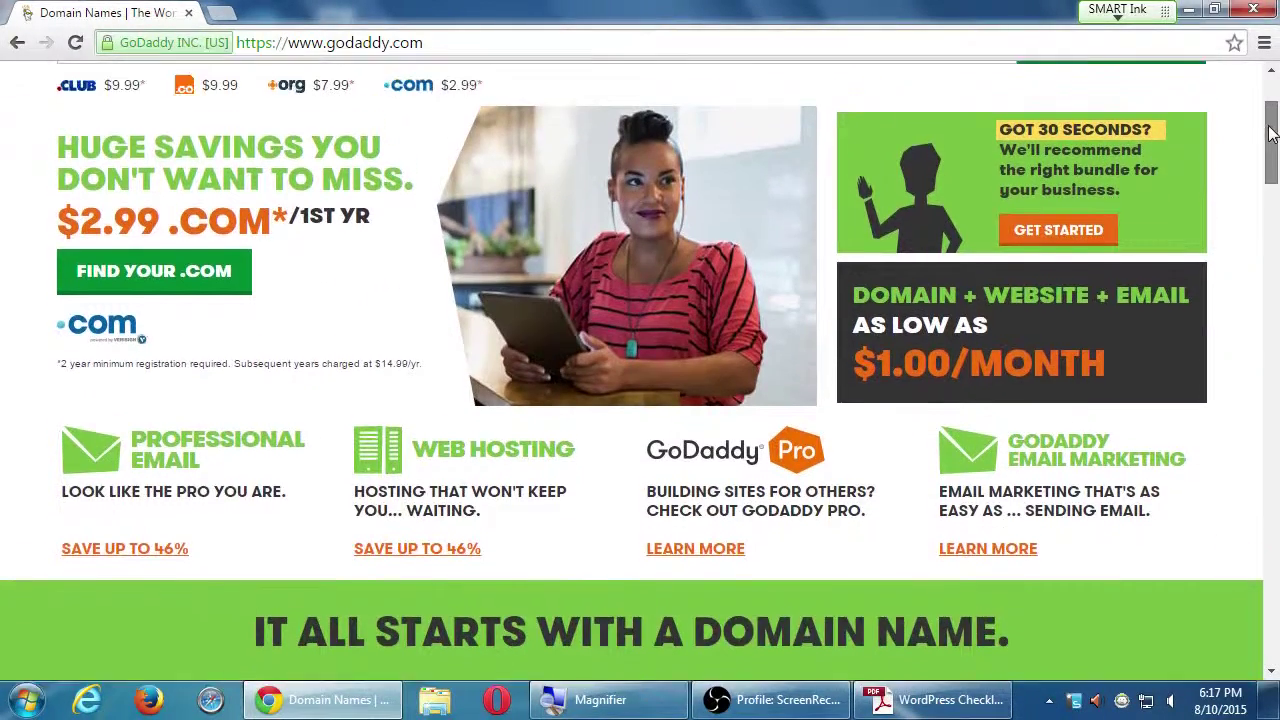
{"action": "scroll", "coordinate": [1265, 120], "scroll_direction": "up", "scroll_amount": 3}
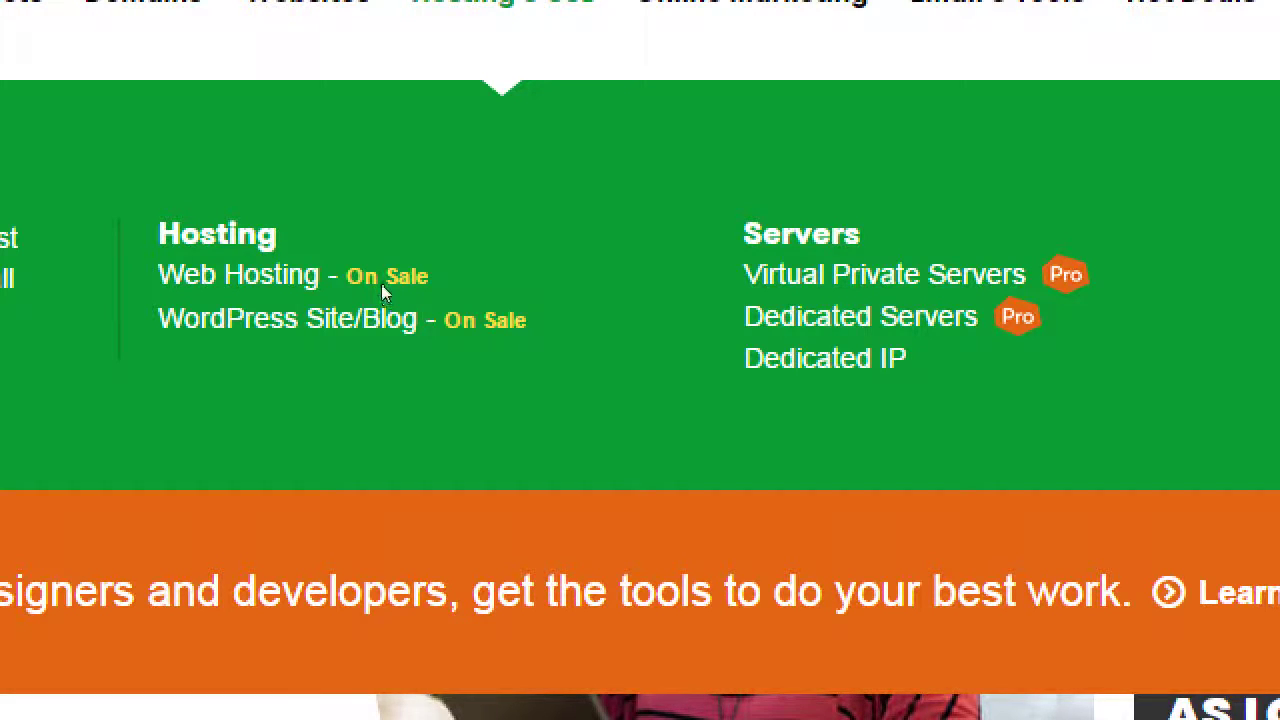
Open GoDaddy's Web Hosting page and examine the Economy, Deluxe and Ultimate plans, the features all plans include, and the supported hosting apps.
{"action": "left_click", "coordinate": [381, 284]}
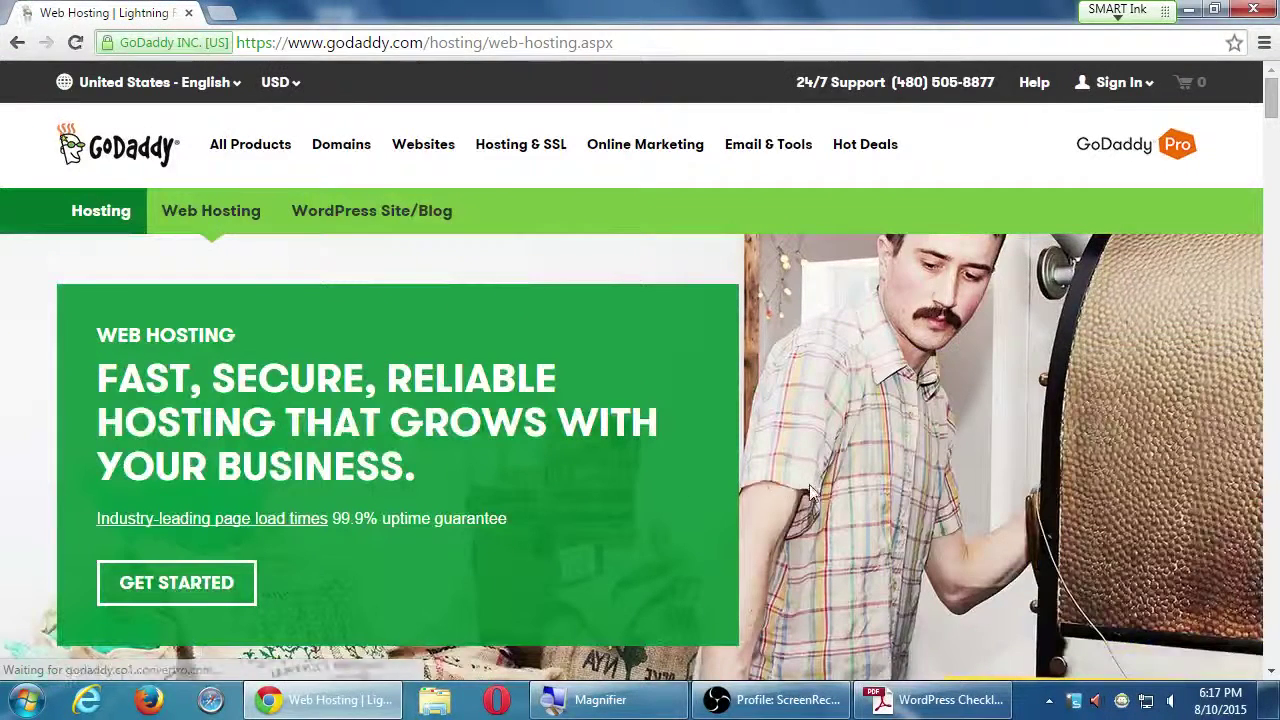
{"action": "scroll", "coordinate": [811, 490], "scroll_direction": "down", "scroll_amount": 4}
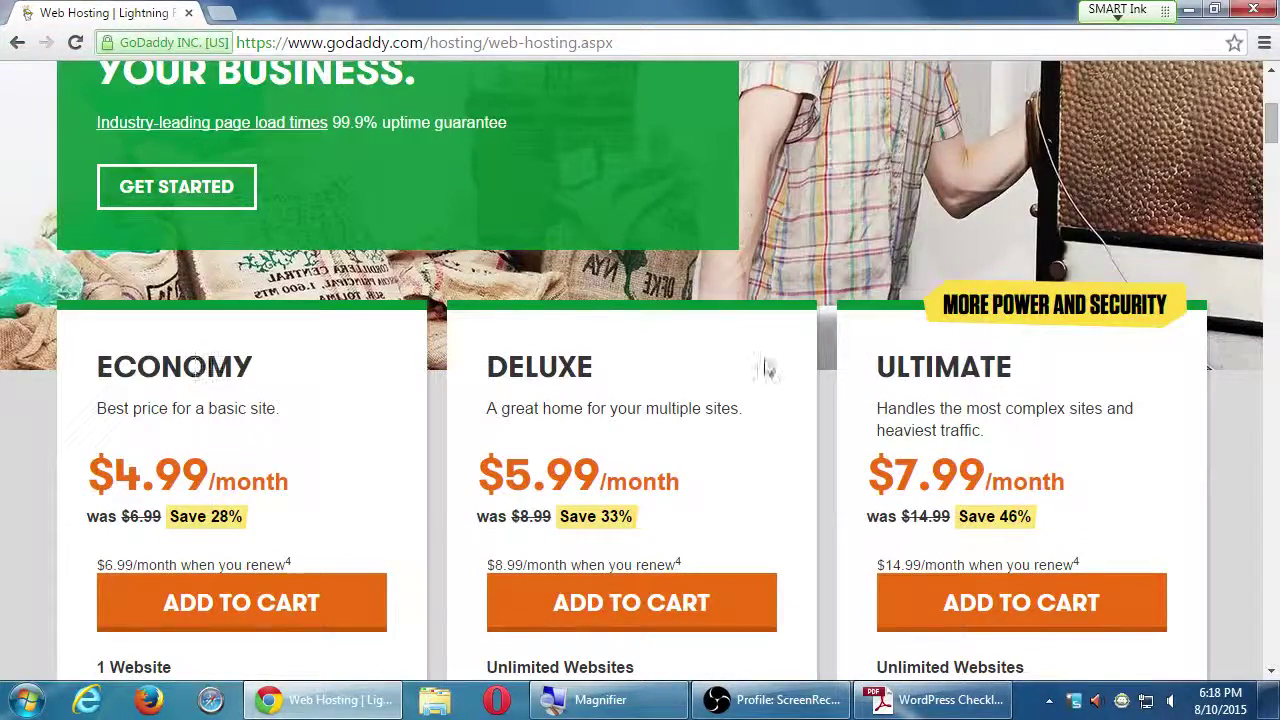
{"action": "scroll", "coordinate": [712, 573], "scroll_direction": "down", "scroll_amount": 1}
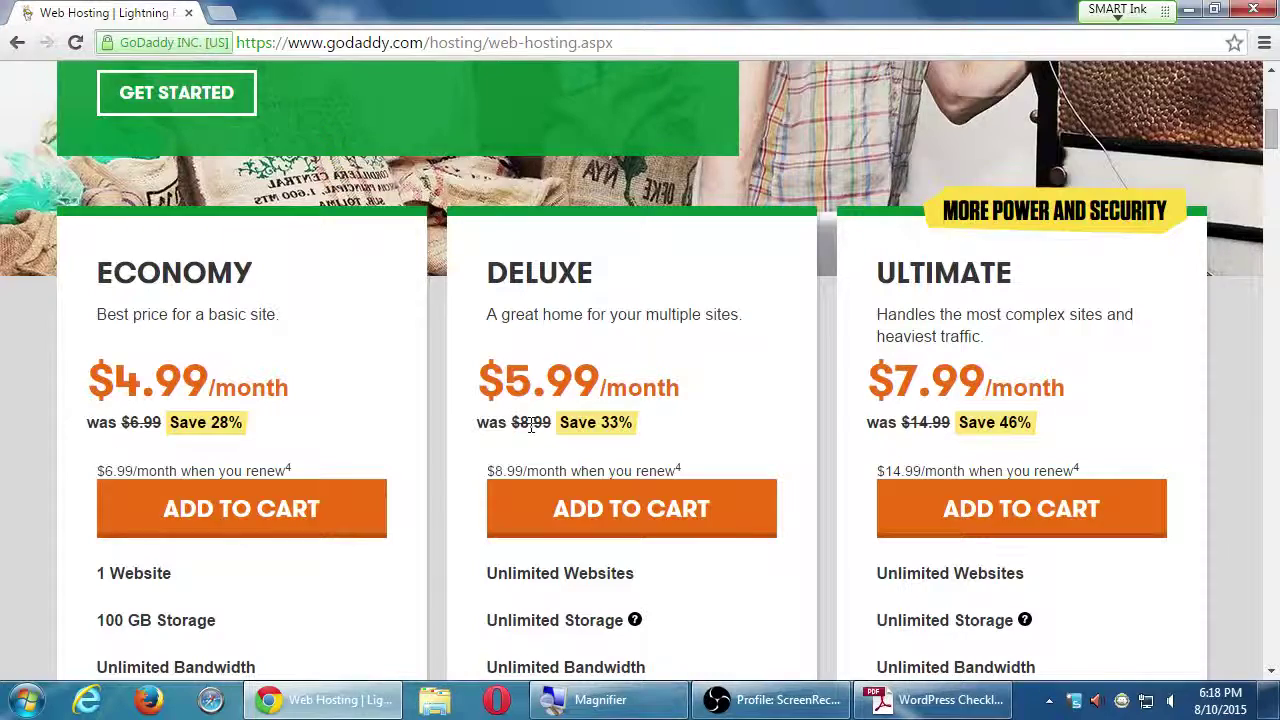
{"action": "scroll", "coordinate": [808, 549], "scroll_direction": "down", "scroll_amount": 2}
{"action": "scroll", "coordinate": [806, 544], "scroll_direction": "down", "scroll_amount": 5}
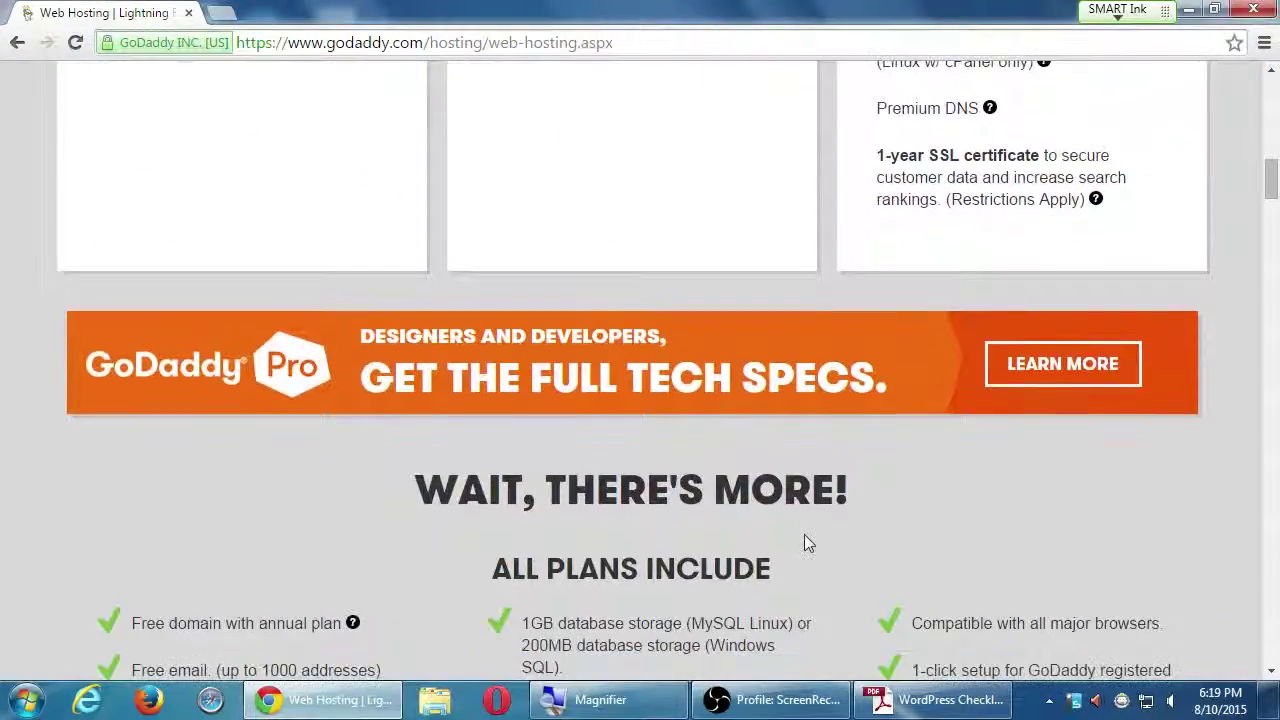
{"action": "scroll", "coordinate": [806, 536], "scroll_direction": "down", "scroll_amount": 4}
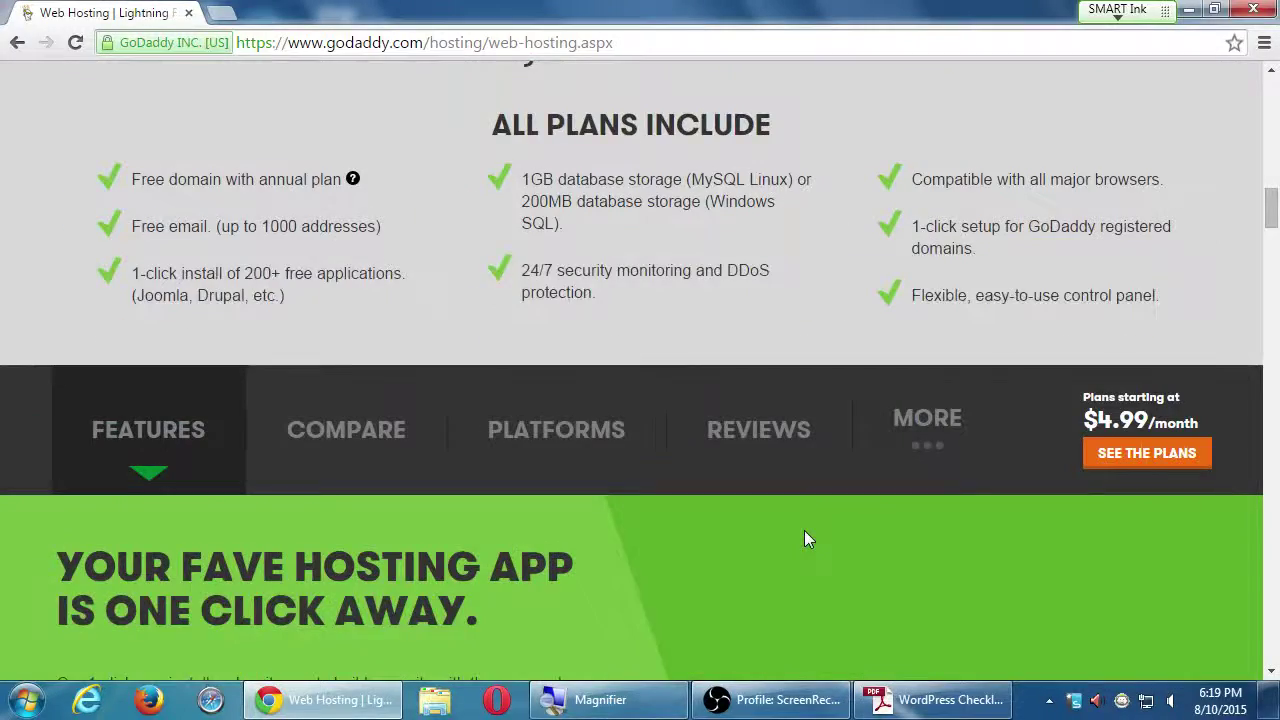
{"action": "scroll", "coordinate": [806, 536], "scroll_direction": "down", "scroll_amount": 2}
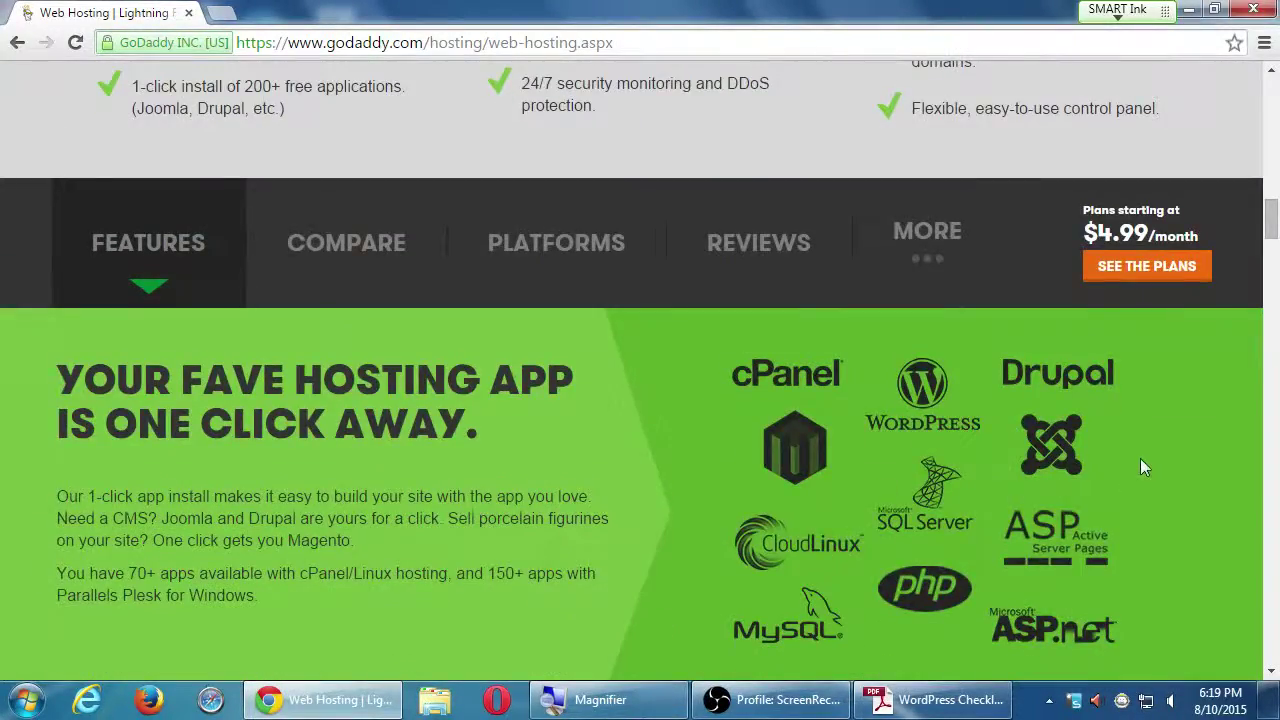
{"action": "scroll", "coordinate": [1144, 467], "scroll_direction": "up", "scroll_amount": 10}
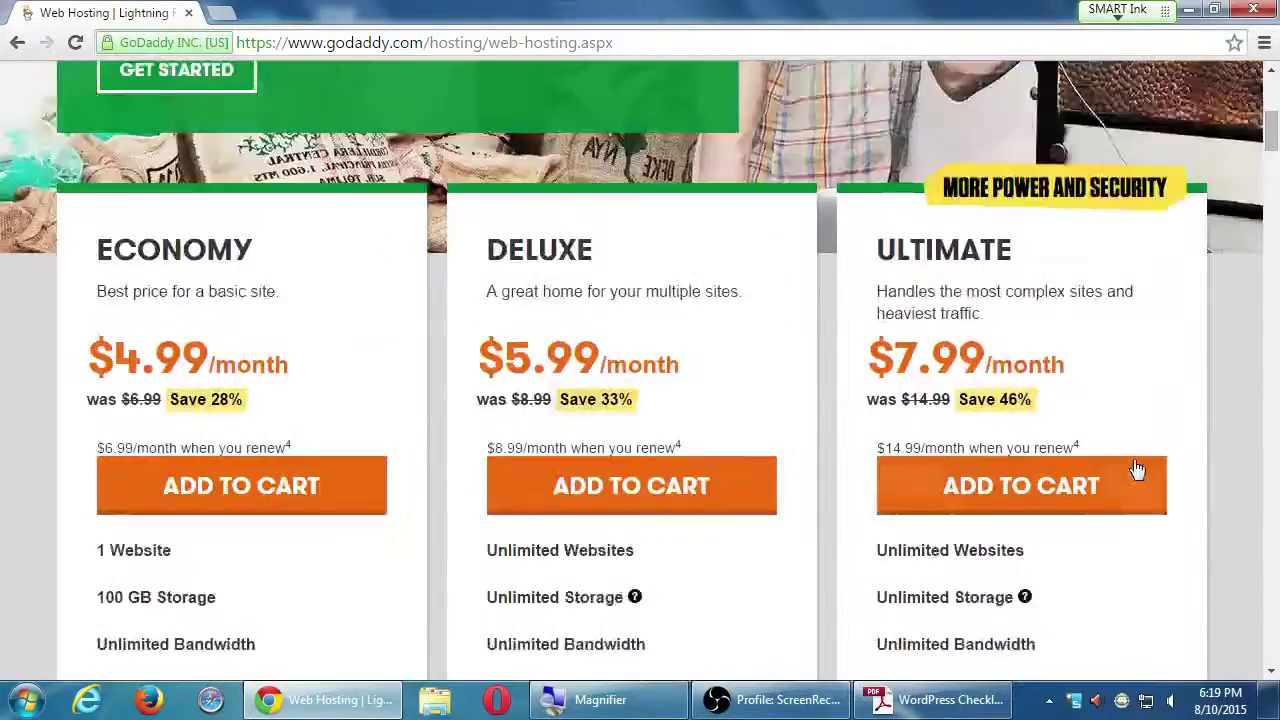
{"action": "scroll", "coordinate": [1137, 468], "scroll_direction": "up", "scroll_amount": 5}
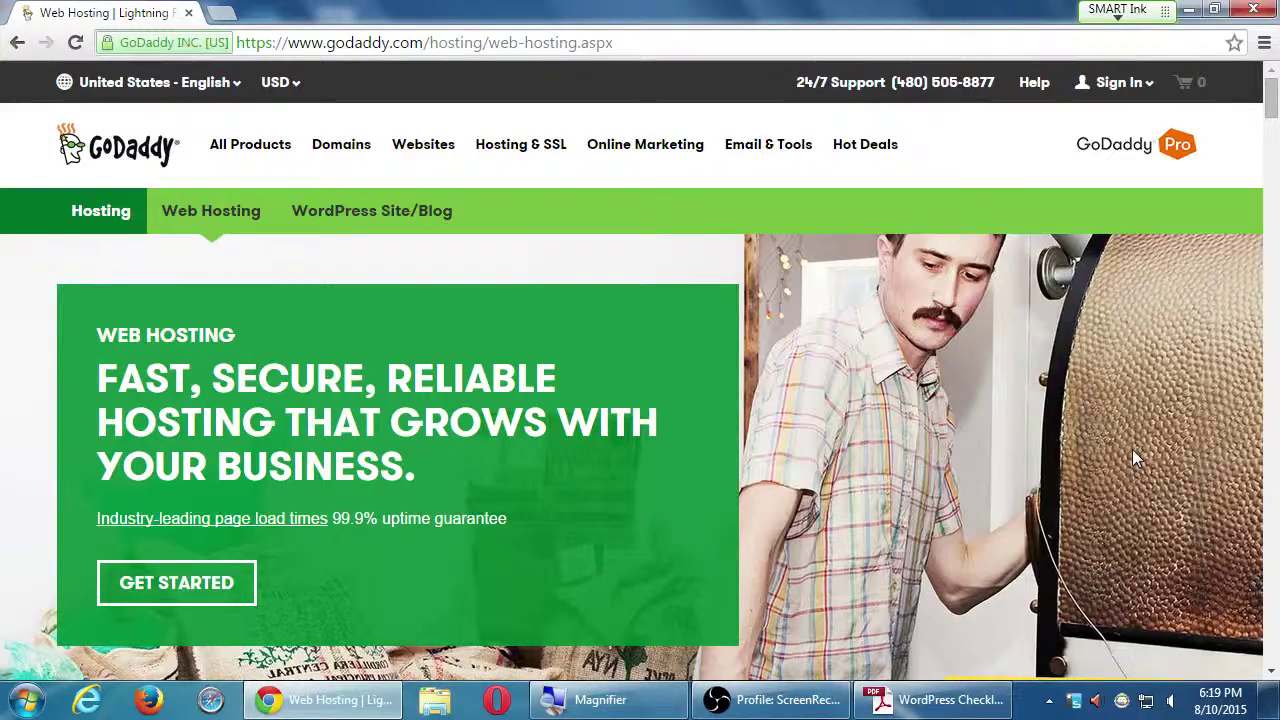
Look through the rest of the Web Hosting page, including the plan comparison and product reviews, and return to its beginning.
{"action": "scroll", "coordinate": [1135, 457], "scroll_direction": "down", "scroll_amount": 20}
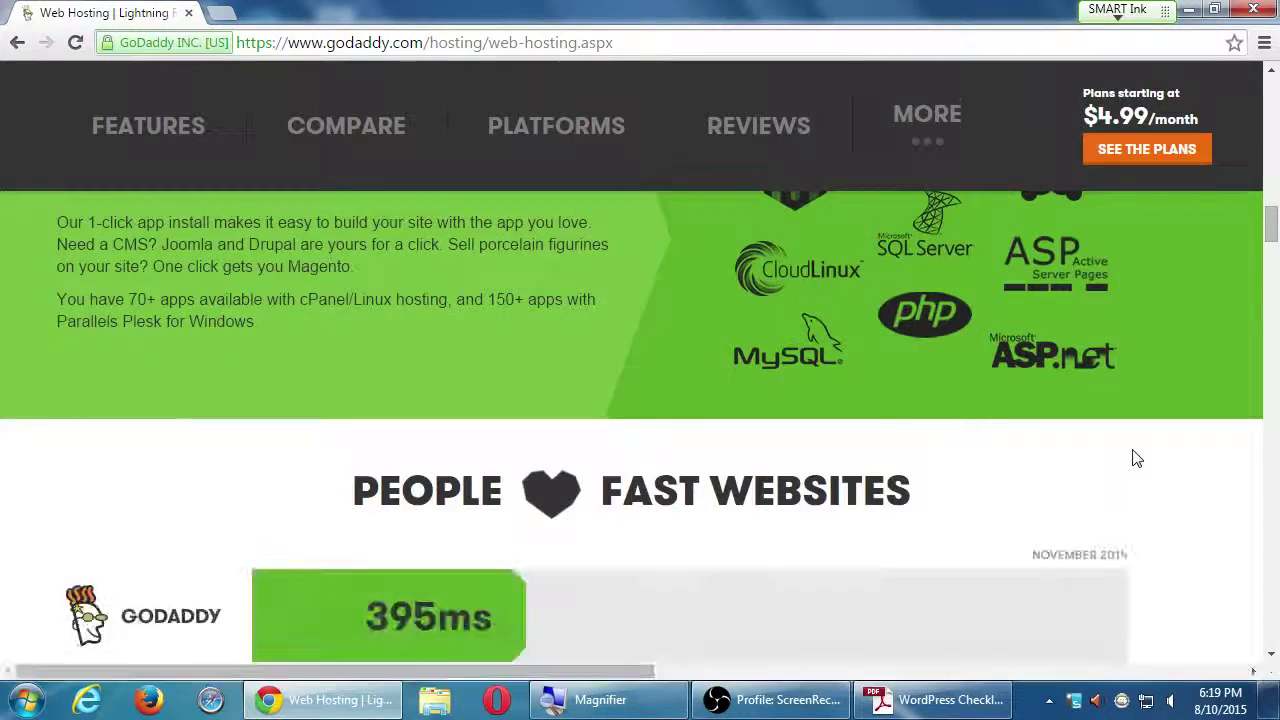
{"action": "scroll", "coordinate": [1135, 457], "scroll_direction": "down", "scroll_amount": 4}
{"action": "scroll", "coordinate": [1135, 457], "scroll_direction": "down", "scroll_amount": 5}
{"action": "scroll", "coordinate": [1135, 457], "scroll_direction": "down", "scroll_amount": 15}
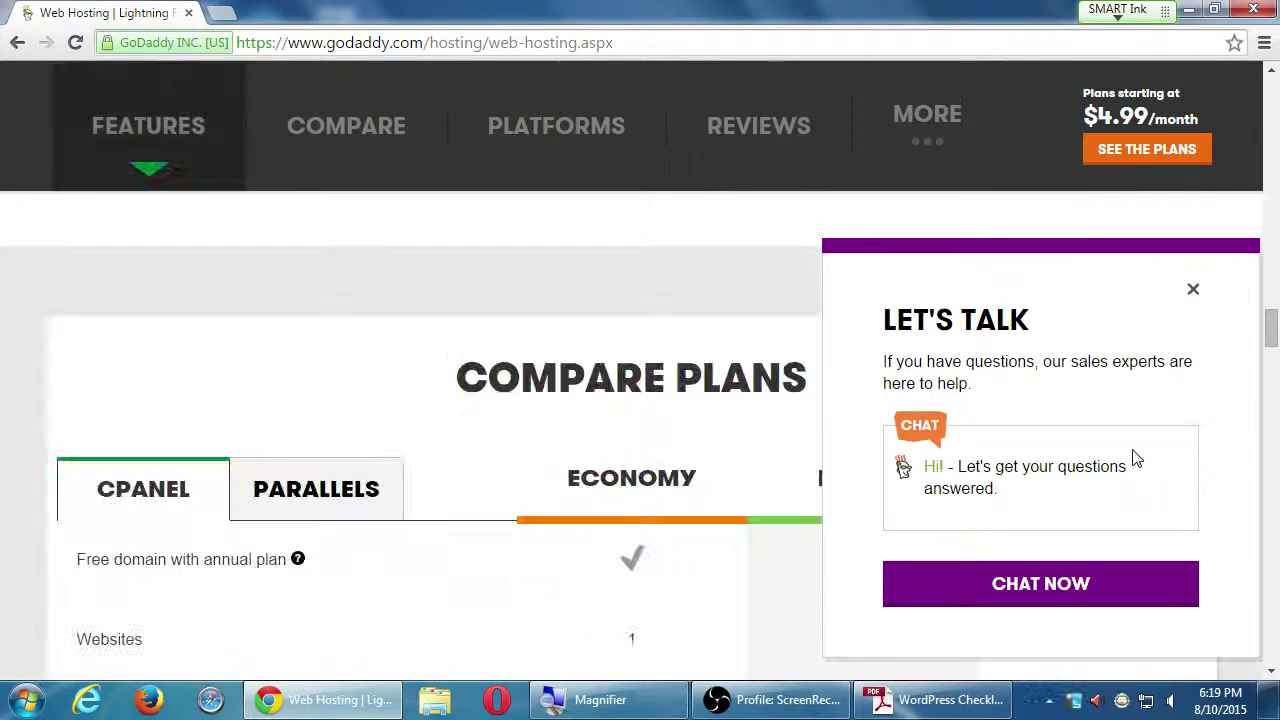
{"action": "scroll", "coordinate": [1135, 457], "scroll_direction": "down", "scroll_amount": 5}
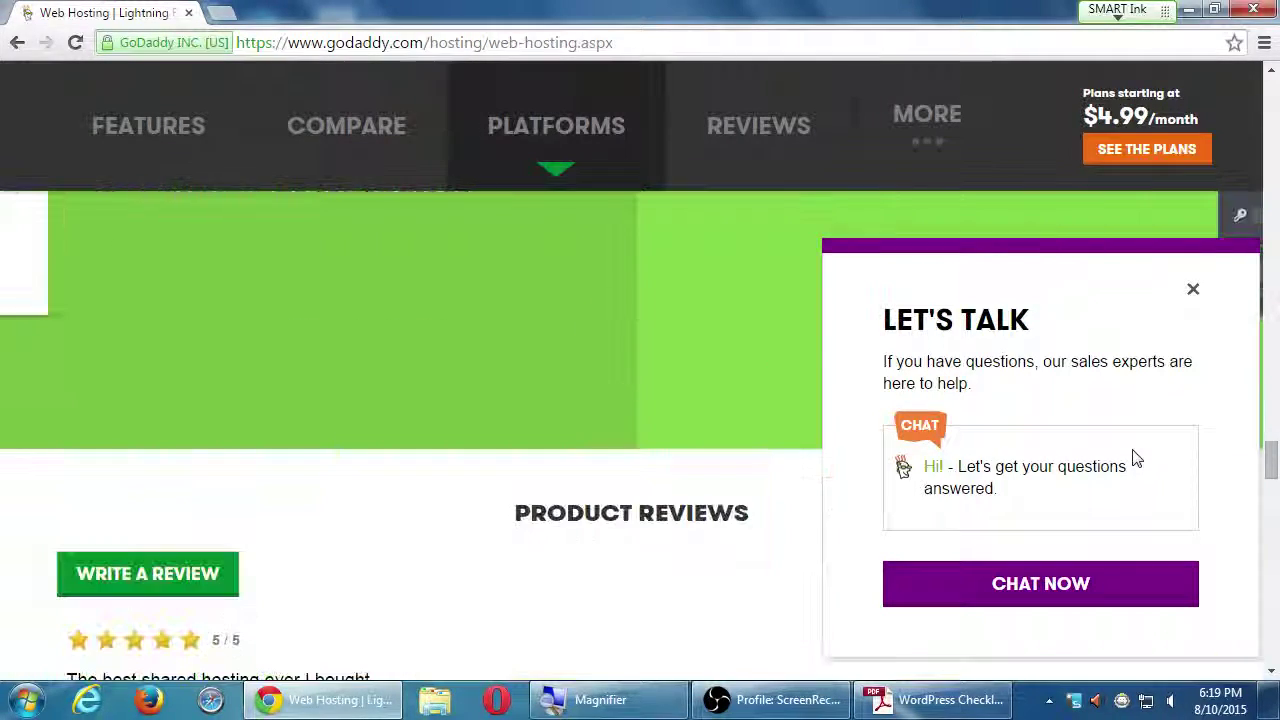
{"action": "key", "text": "Home"}
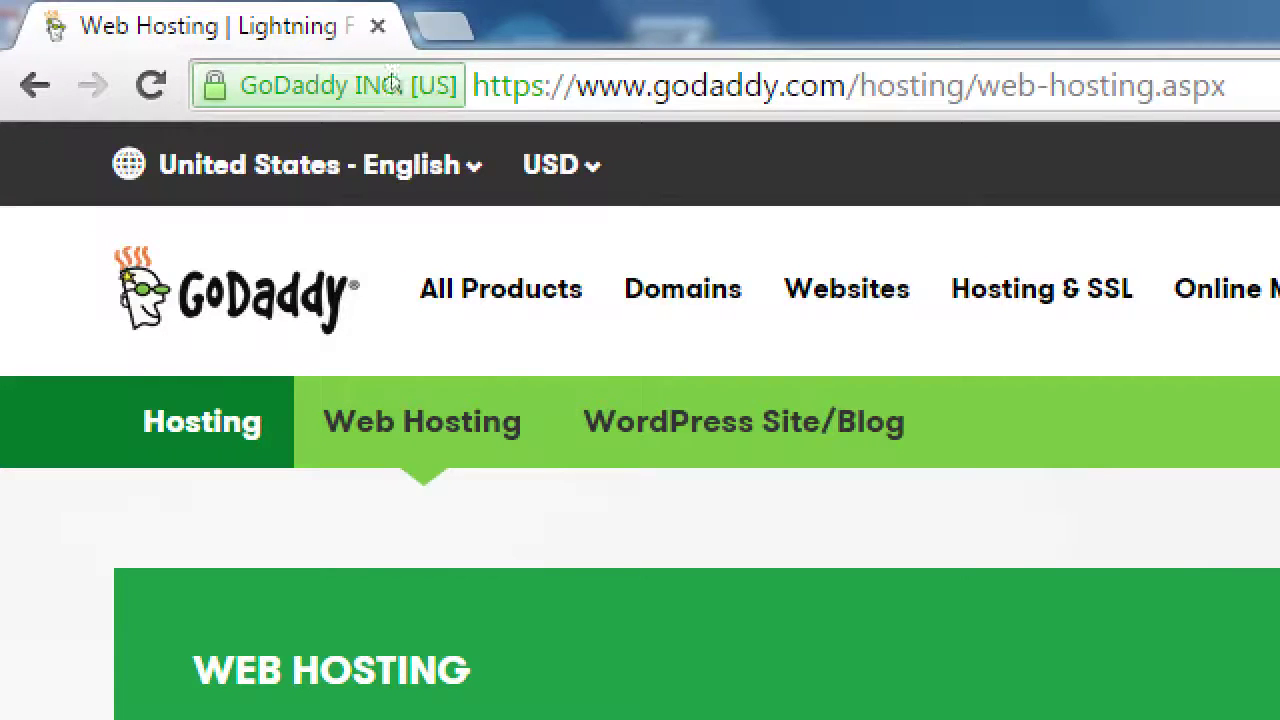
Go to the Bluehost website at bluehost.com.
{"action": "left_click", "coordinate": [198, 40]}
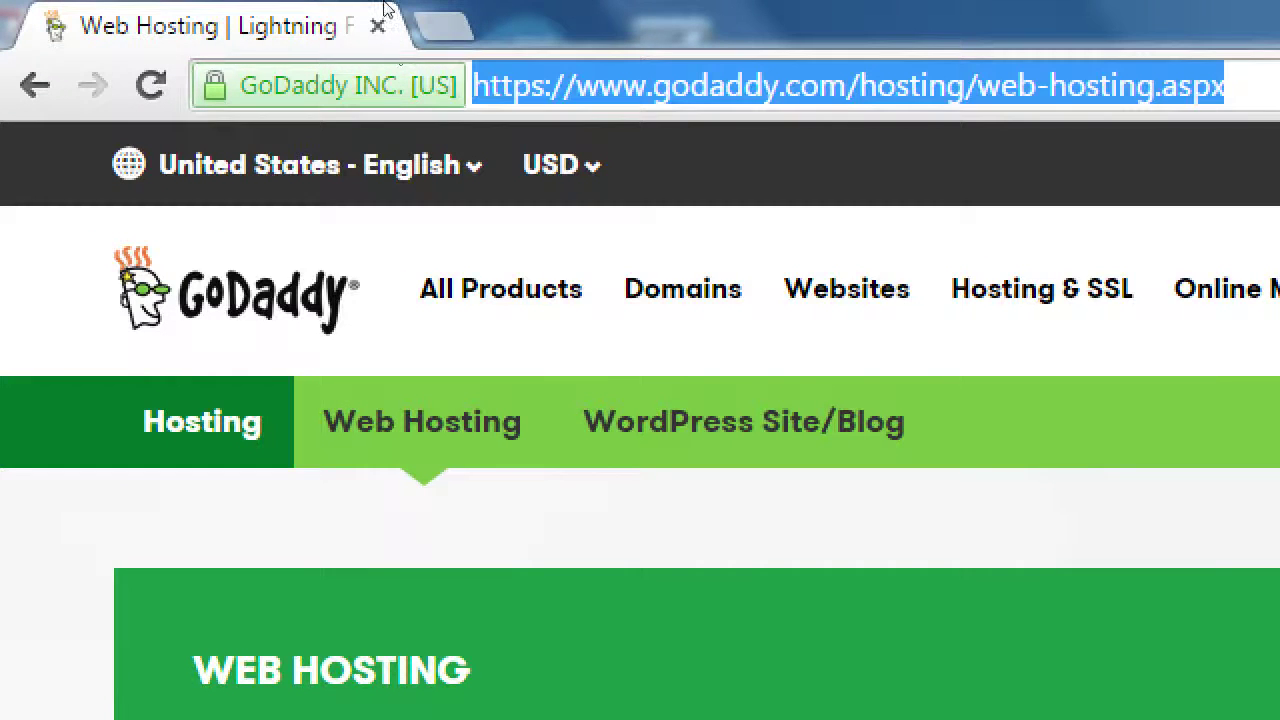
{"action": "type", "text": "bluehost.com"}
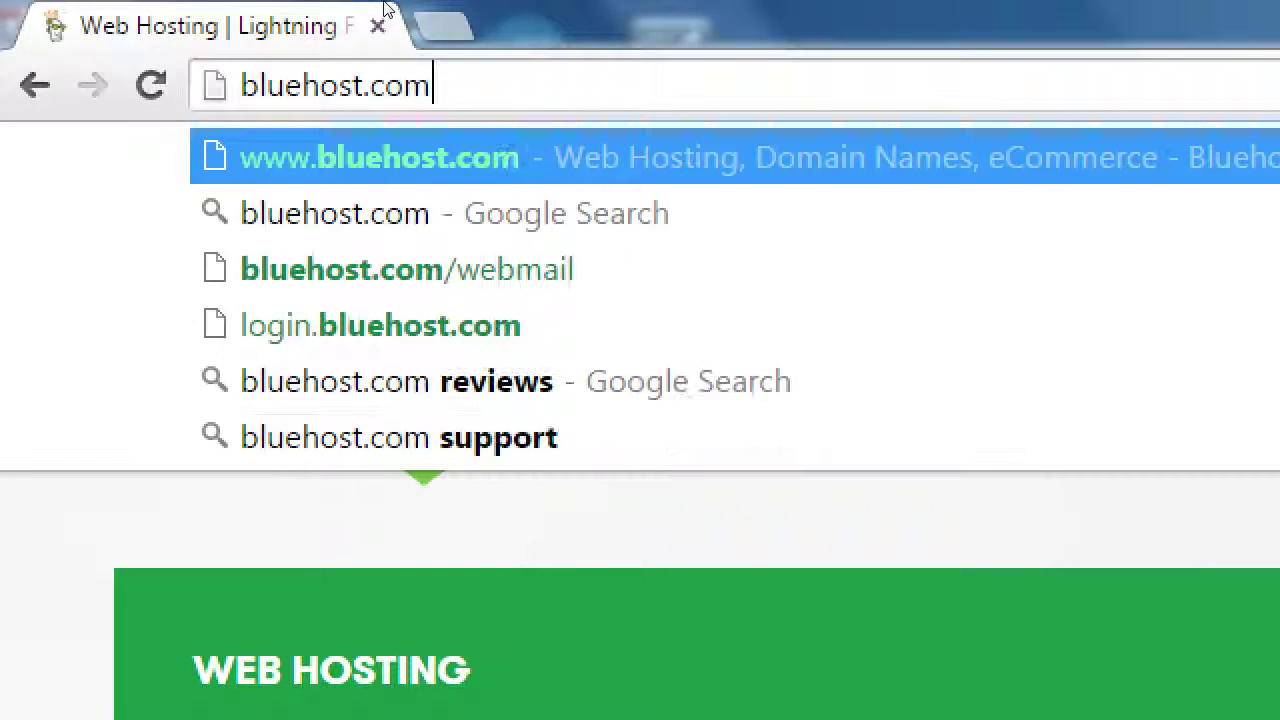
{"action": "key", "text": "Return"}
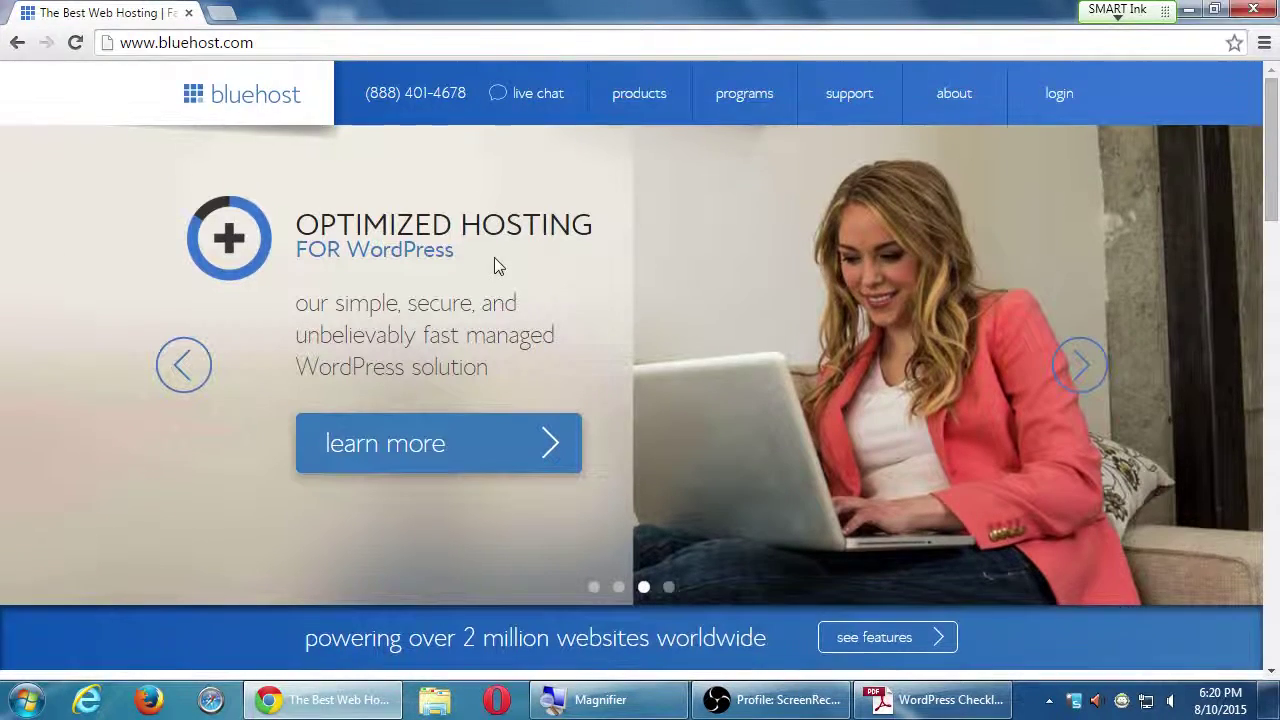
Look over the Bluehost home page, including Google Integration, 24/7 support, money-back guarantee, advertising offers and Cloud Sites.
{"action": "scroll", "coordinate": [494, 259], "scroll_direction": "down", "scroll_amount": 5}
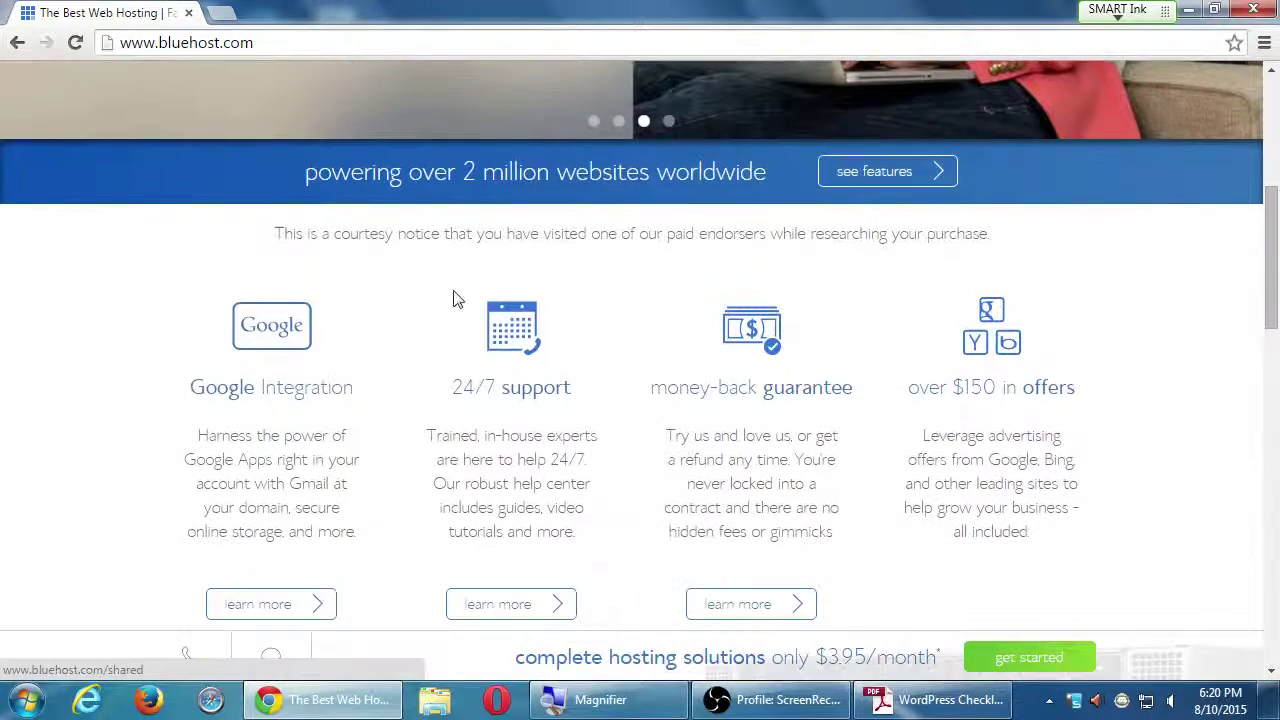
{"action": "scroll", "coordinate": [398, 429], "scroll_direction": "down", "scroll_amount": 5}
{"action": "scroll", "coordinate": [399, 427], "scroll_direction": "up", "scroll_amount": 2}
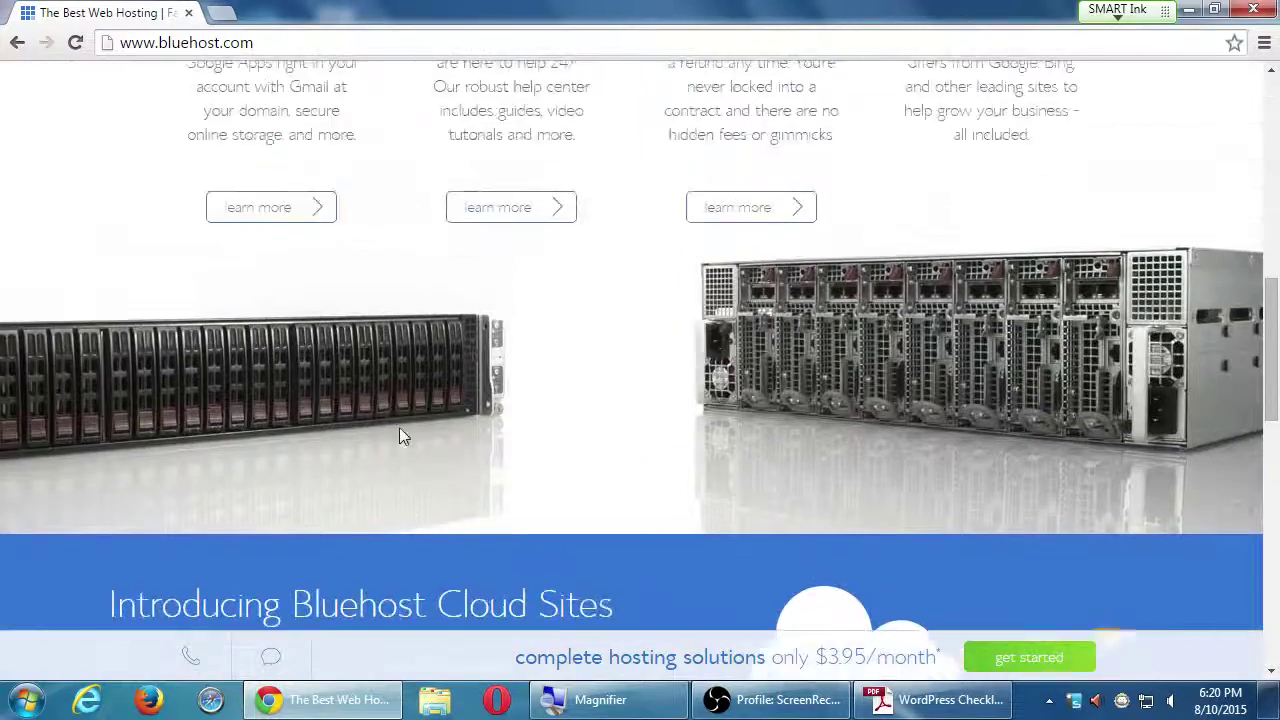
{"action": "scroll", "coordinate": [399, 427], "scroll_direction": "down", "scroll_amount": 2}
{"action": "scroll", "coordinate": [401, 420], "scroll_direction": "down", "scroll_amount": 4}
{"action": "scroll", "coordinate": [402, 422], "scroll_direction": "up", "scroll_amount": 8}
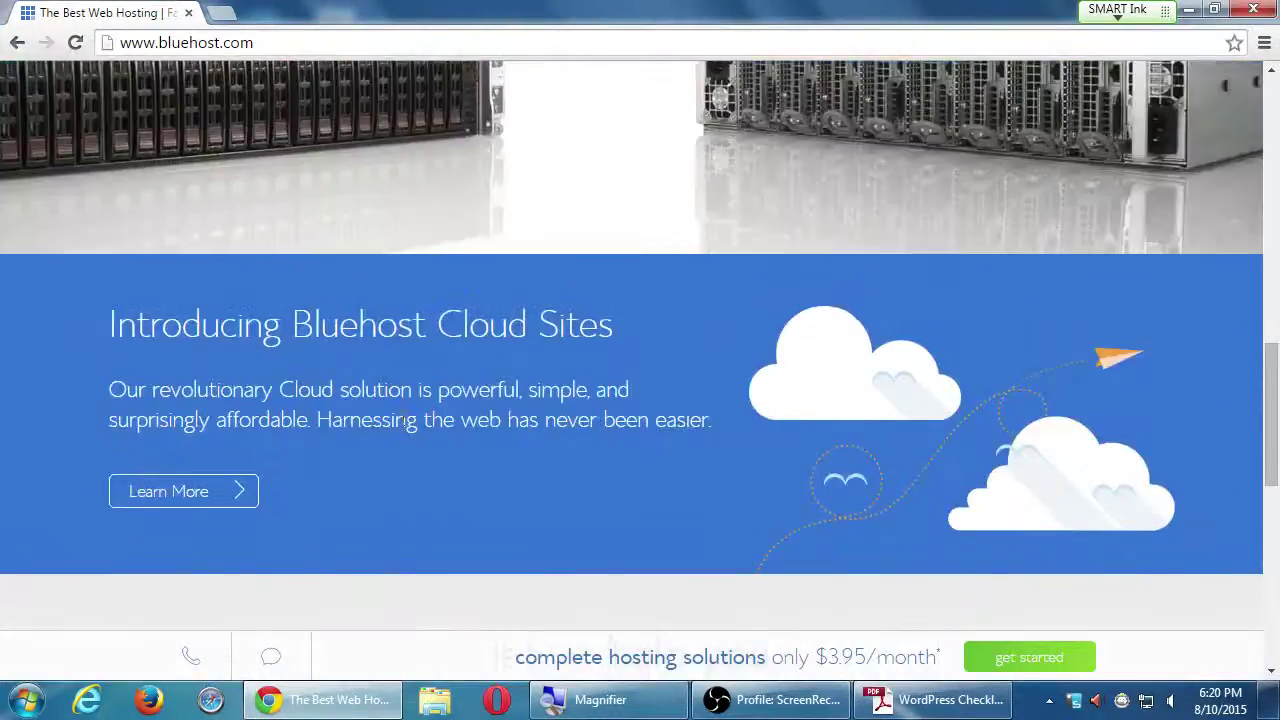
{"action": "scroll", "coordinate": [1143, 289], "scroll_direction": "up", "scroll_amount": 1}
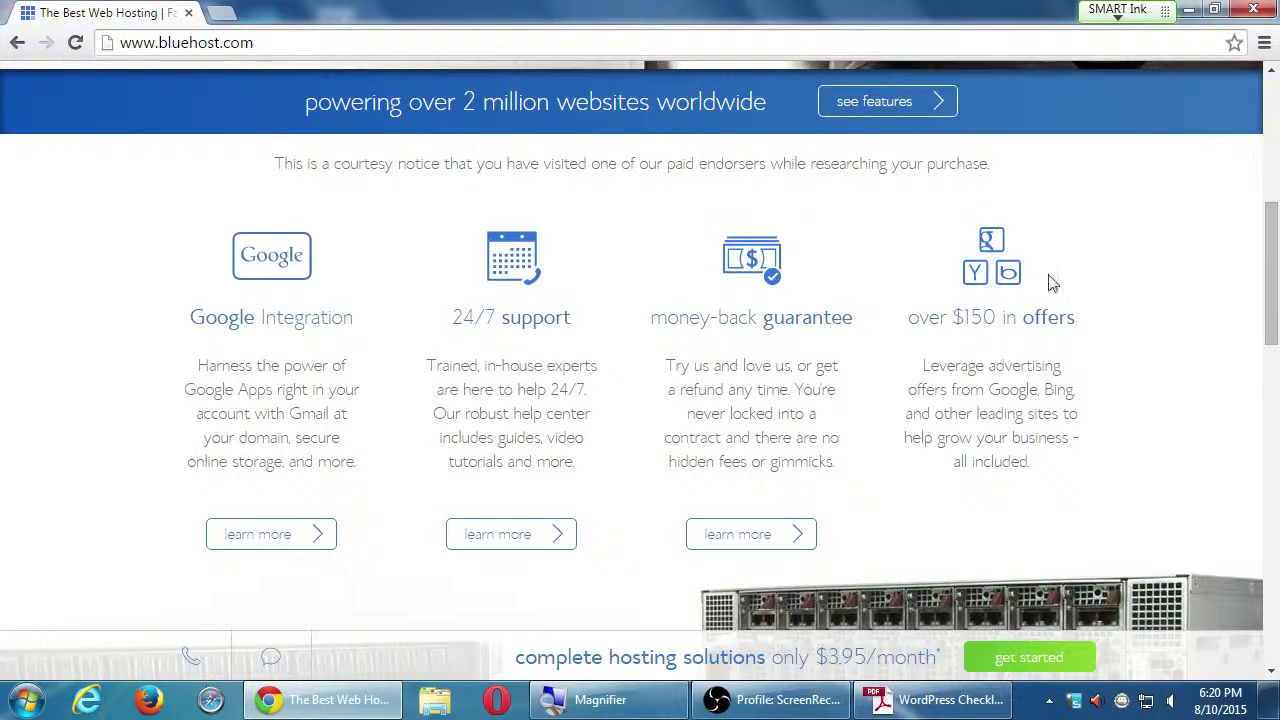
{"action": "scroll", "coordinate": [1068, 268], "scroll_direction": "down", "scroll_amount": 1}
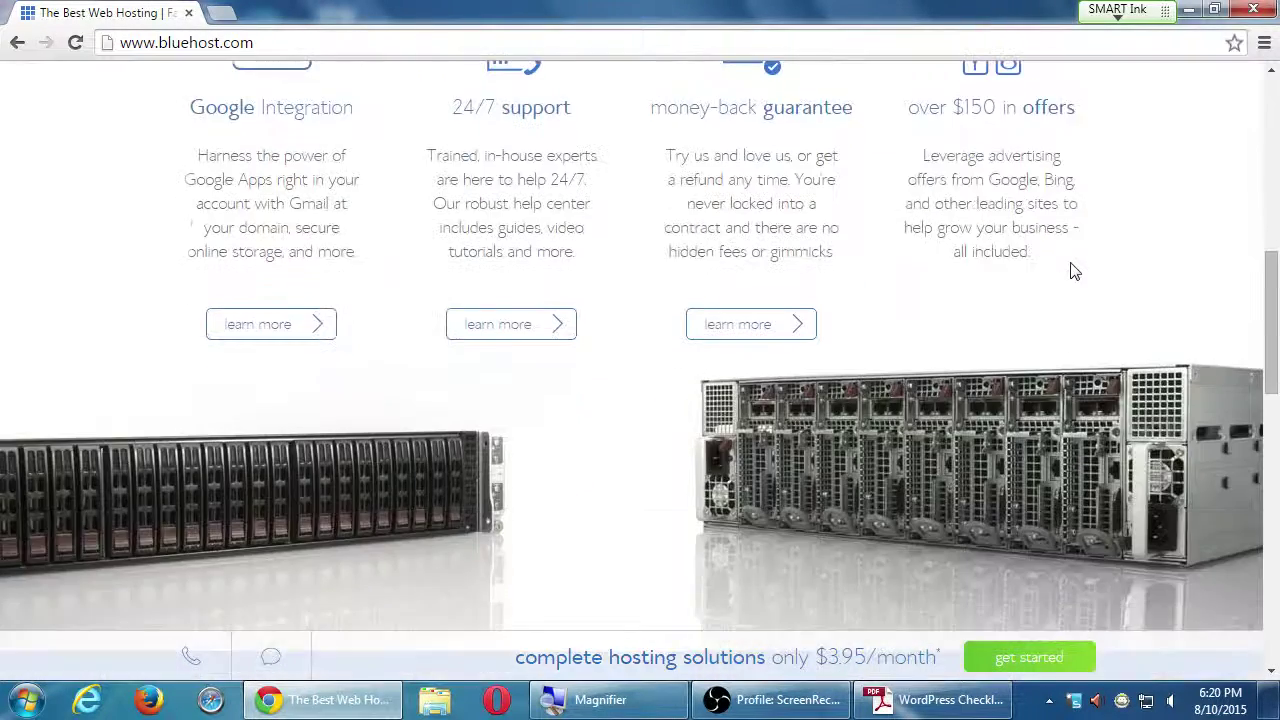
{"action": "scroll", "coordinate": [1051, 289], "scroll_direction": "up", "scroll_amount": 7}
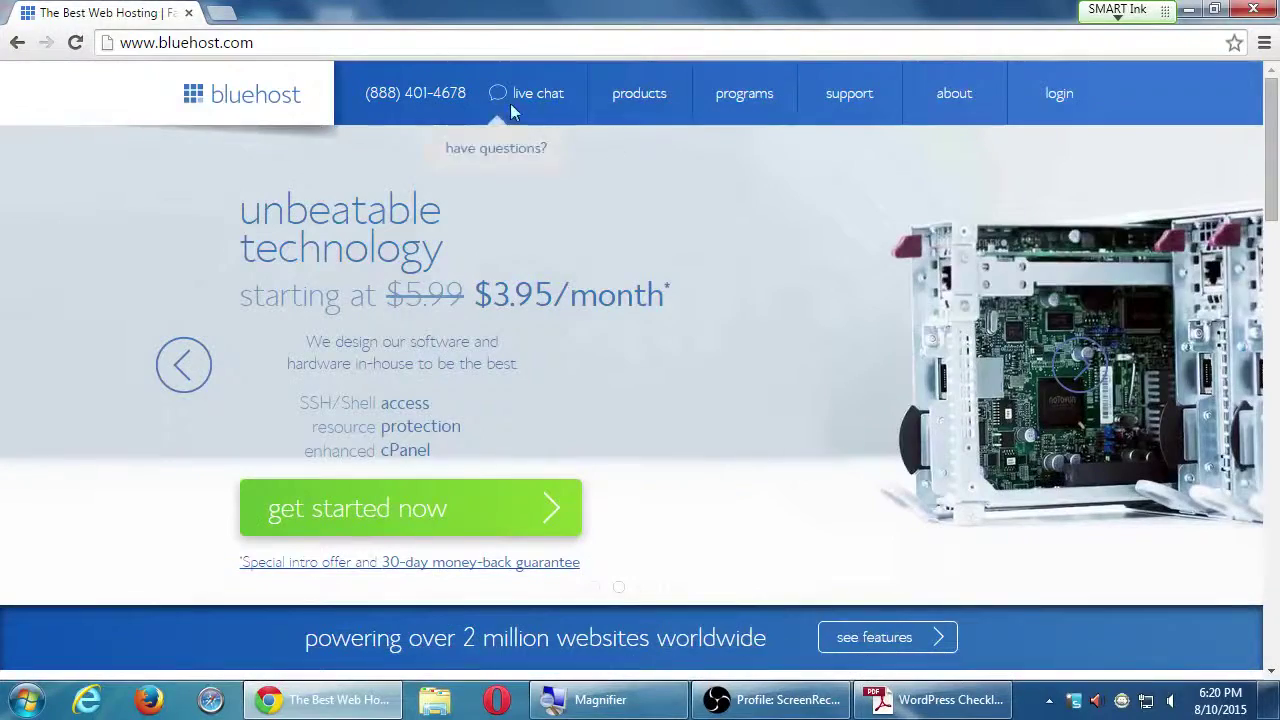
Go to the HostMonster website at hostmonster.com.
{"action": "left_click", "coordinate": [447, 45]}
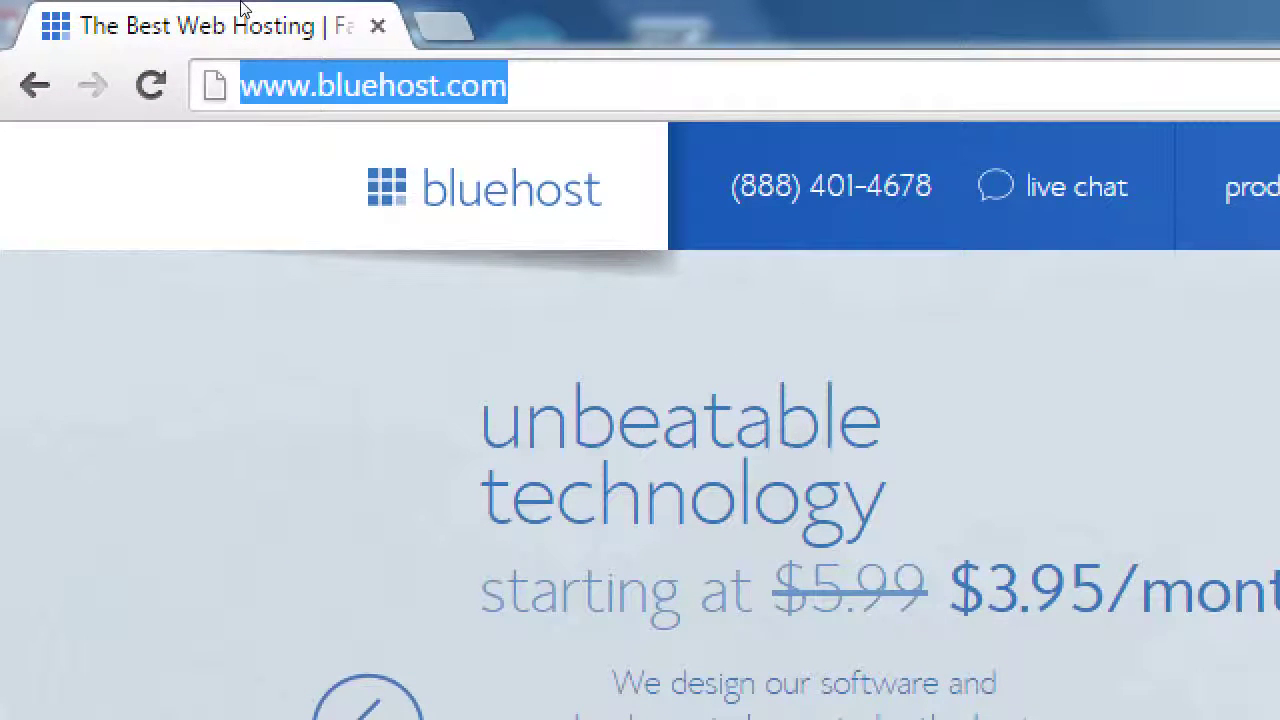
{"action": "type", "text": "ho"}
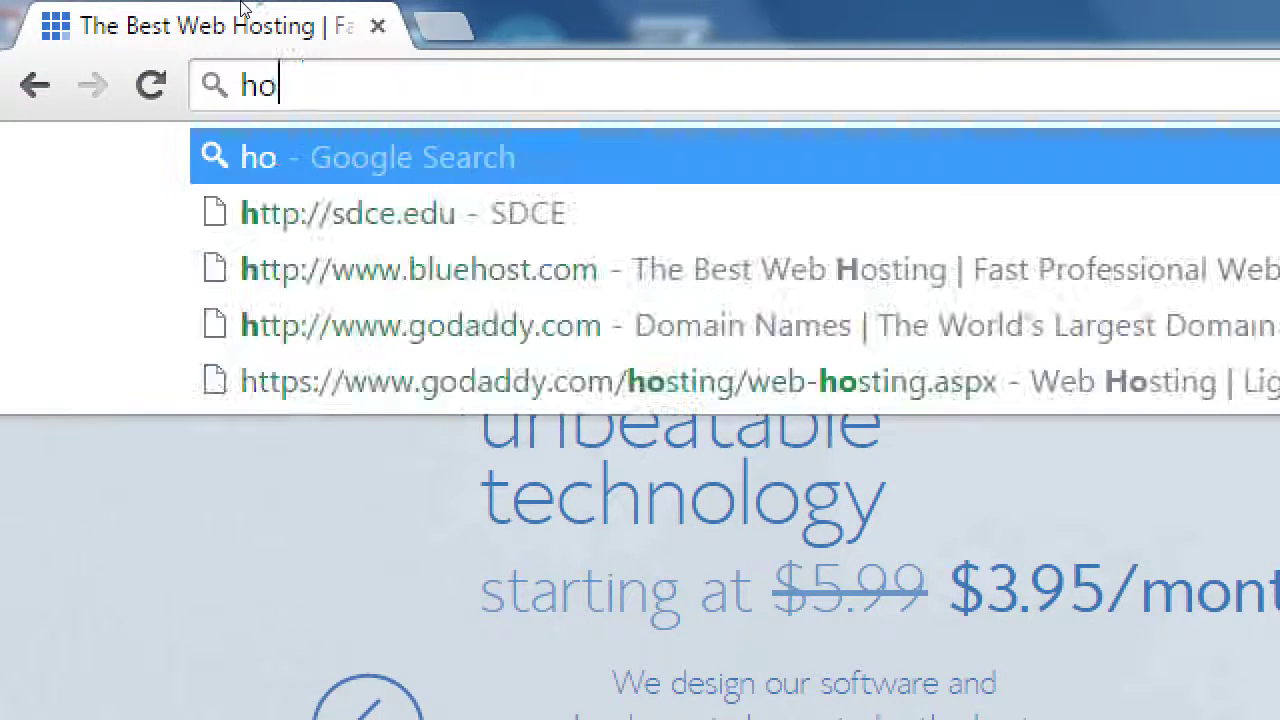
{"action": "type", "text": "stmonster.com"}
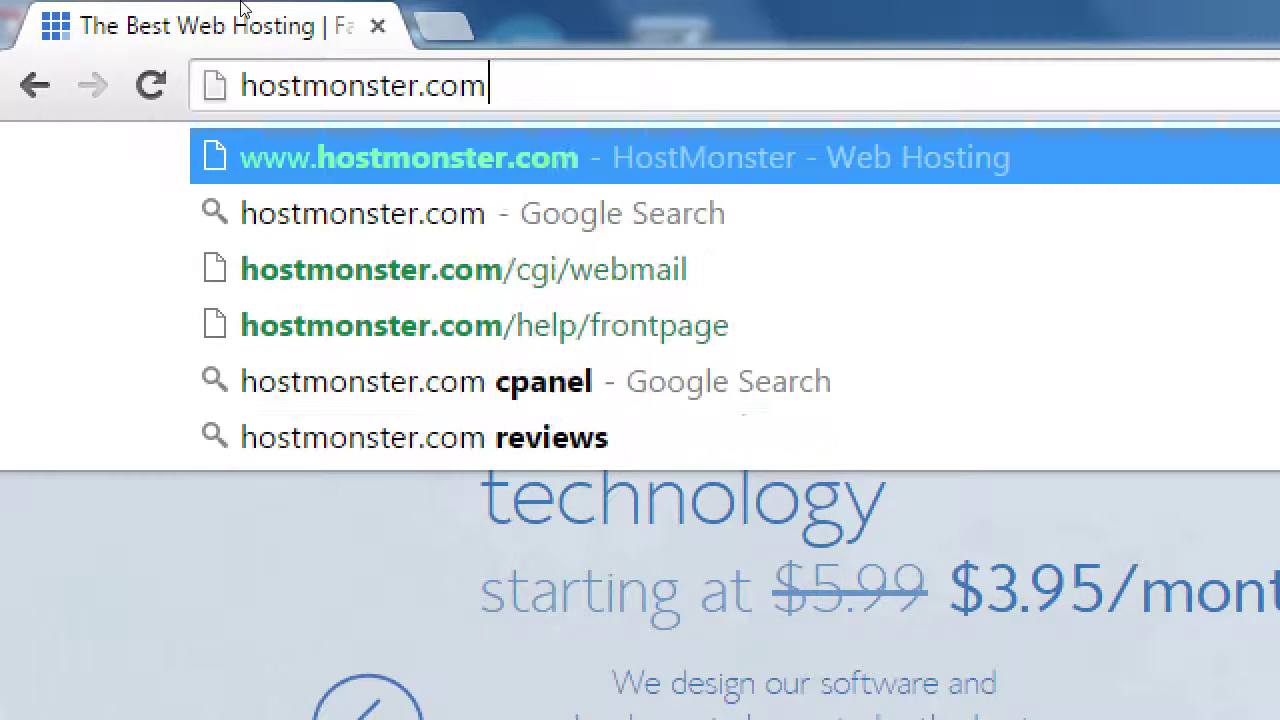
{"action": "key", "text": "Return"}
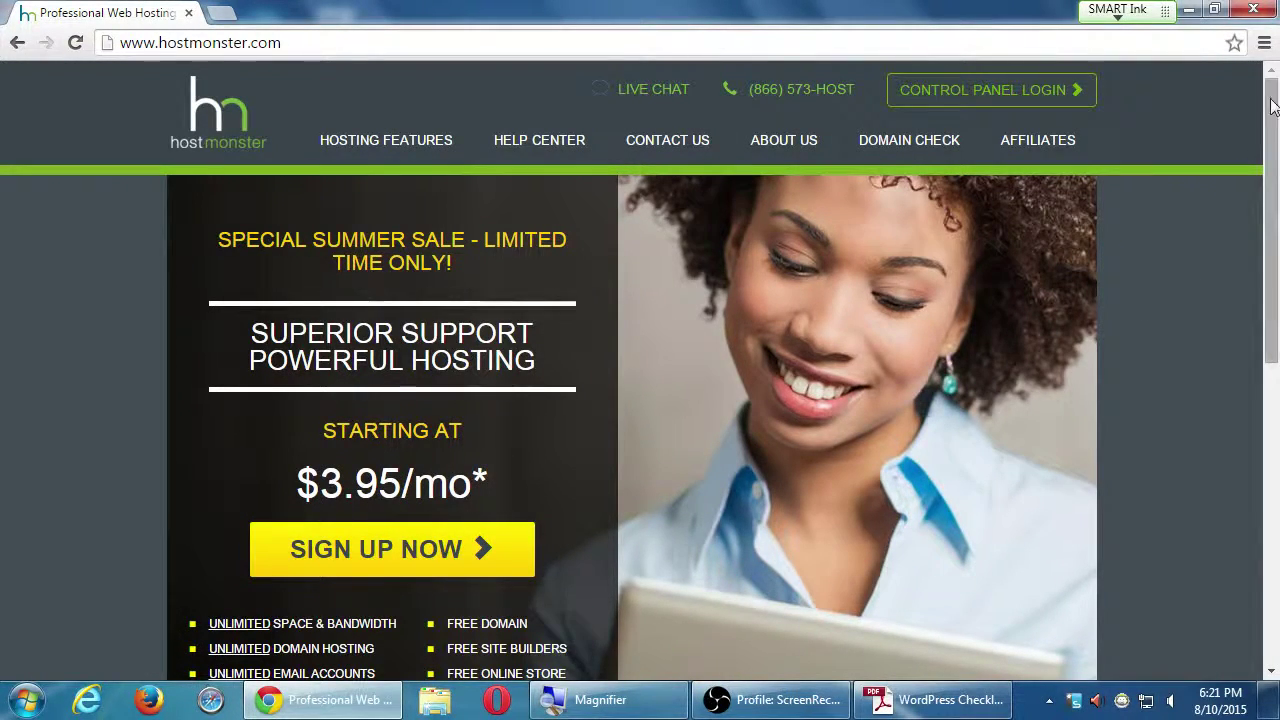
Look over the HostMonster home page from the hosting offer and feature list down to its footer, and return to the beginning.
{"action": "left_click_drag", "start_coordinate": [1270, 112], "coordinate": [1270, 412]}
{"action": "scroll", "coordinate": [1235, 111], "scroll_direction": "up", "scroll_amount": 1}
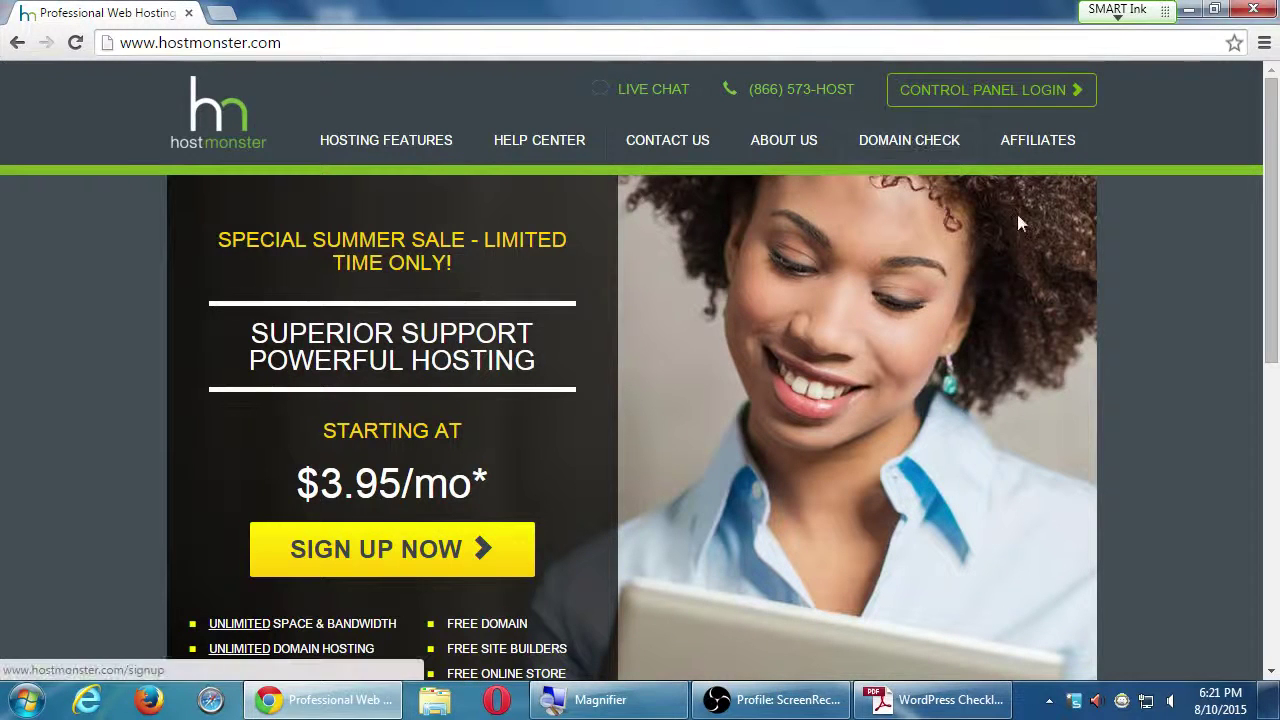
{"action": "scroll", "coordinate": [1165, 260], "scroll_direction": "down", "scroll_amount": 5}
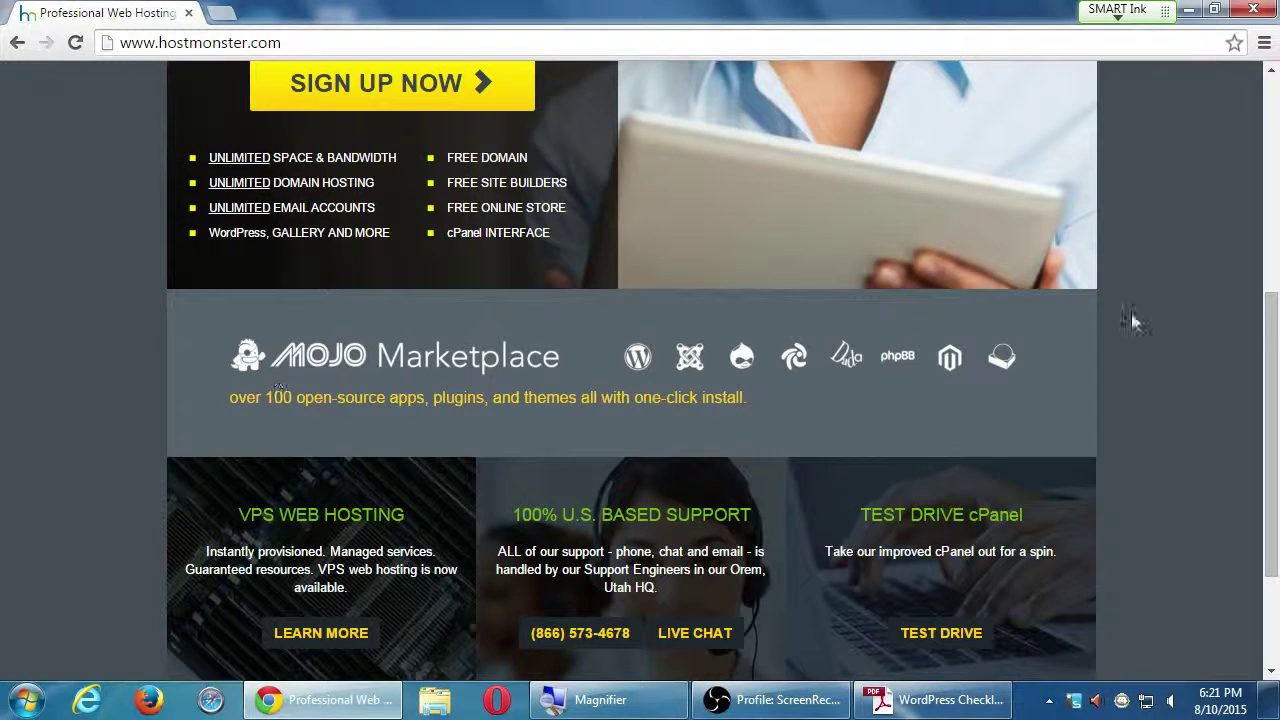
{"action": "scroll", "coordinate": [1200, 525], "scroll_direction": "down", "scroll_amount": 3}
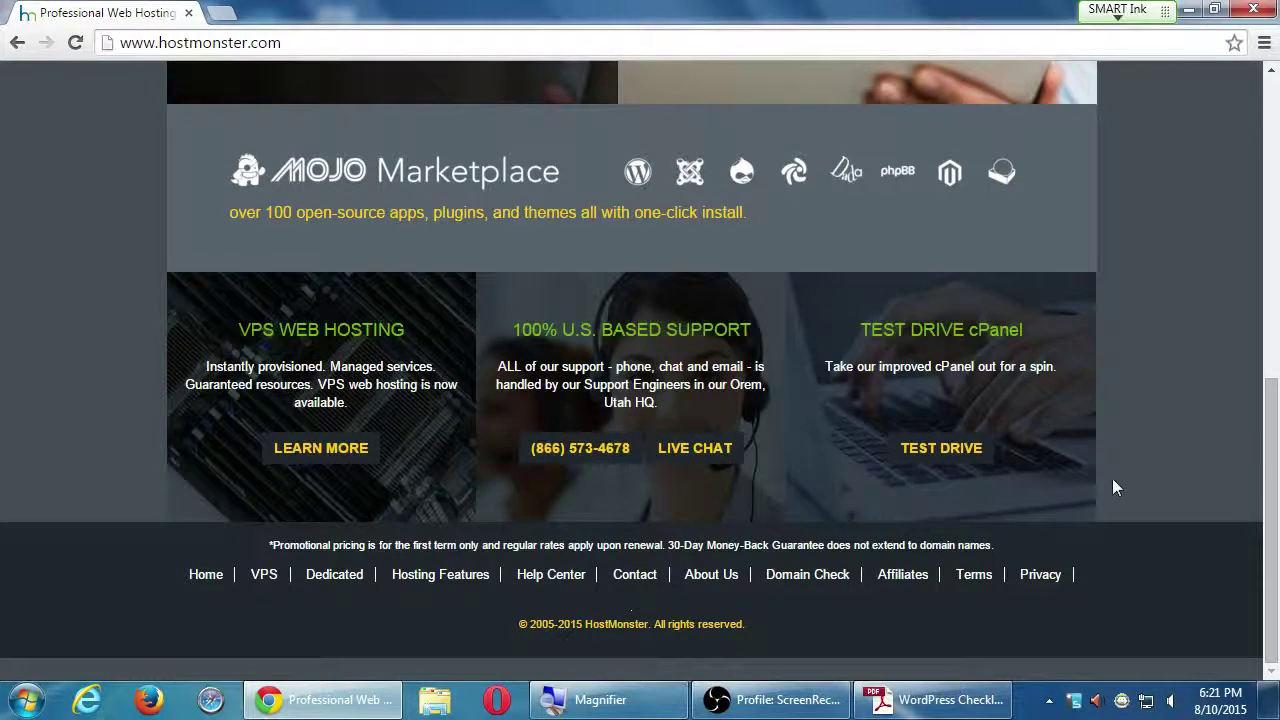
{"action": "scroll", "coordinate": [1116, 485], "scroll_direction": "up", "scroll_amount": 10}
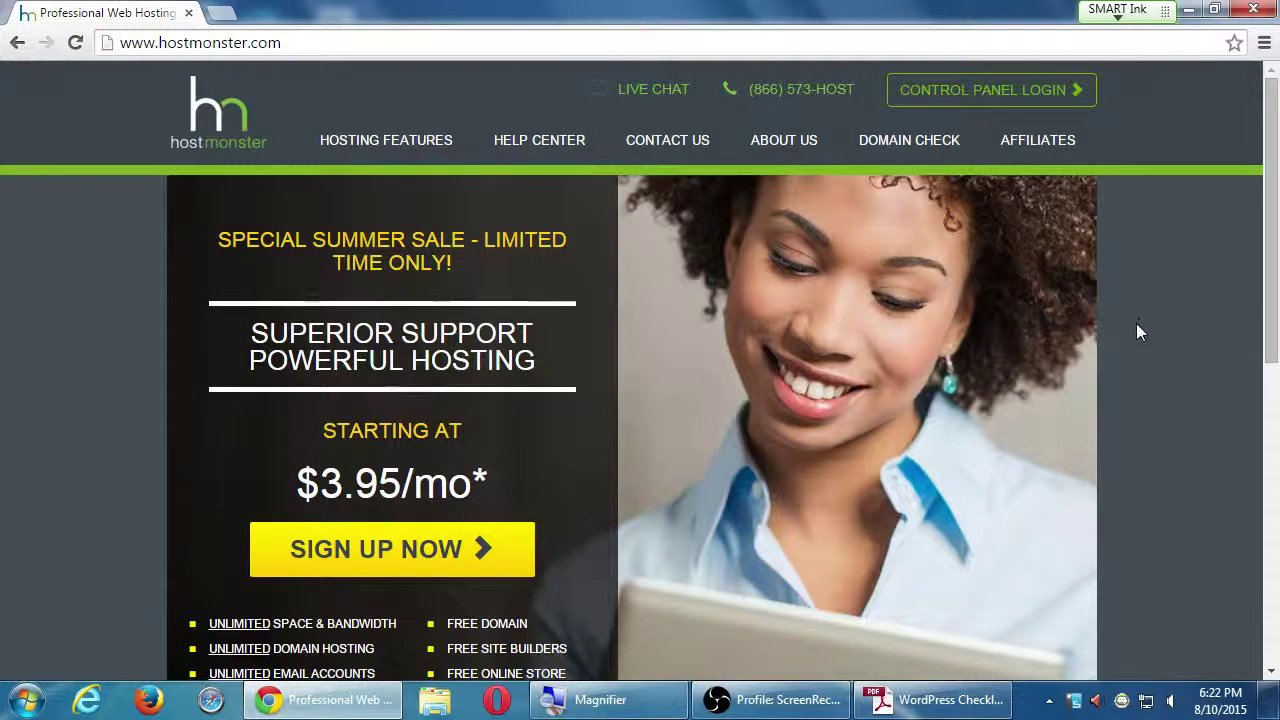
Examine HostMonster's MOJO Marketplace section, magnifying the screen over its row of one-click install app logos before restoring the normal view.
{"action": "scroll", "coordinate": [1140, 420], "scroll_direction": "down", "scroll_amount": 3}
{"action": "scroll", "coordinate": [1137, 443], "scroll_direction": "down", "scroll_amount": 1}
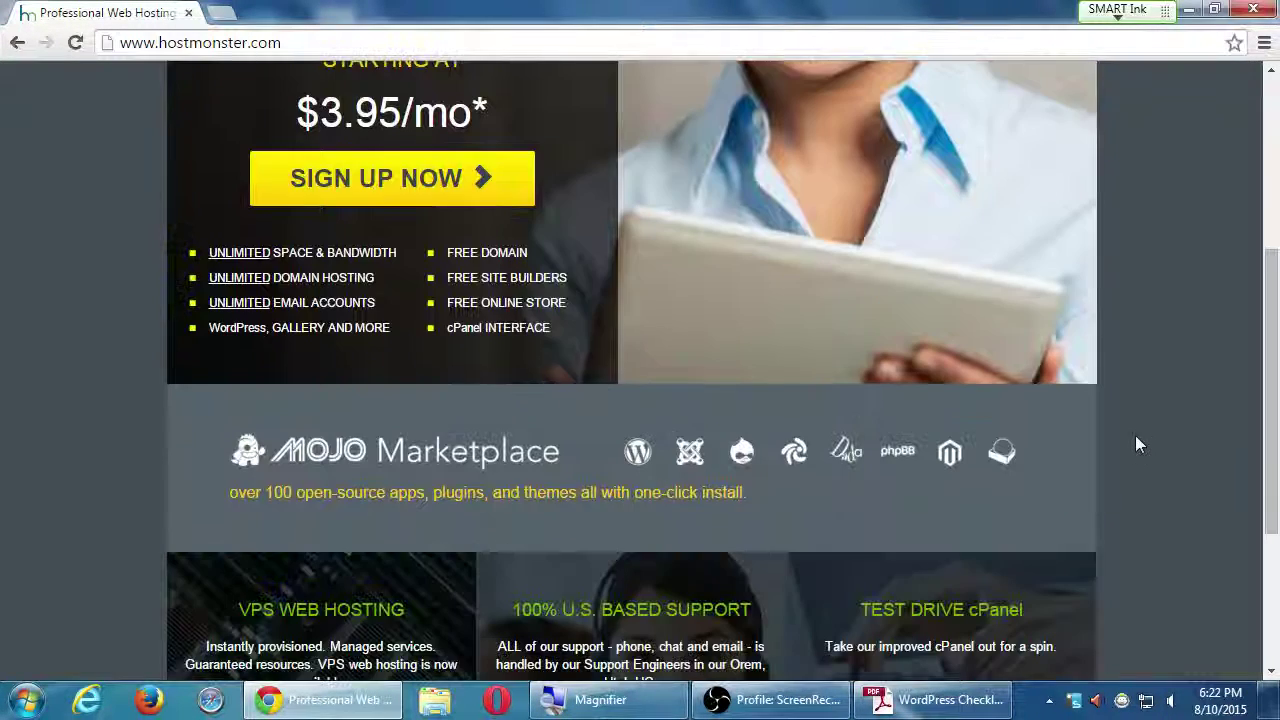
{"action": "scroll", "coordinate": [1000, 462], "scroll_direction": "down", "scroll_amount": 1}
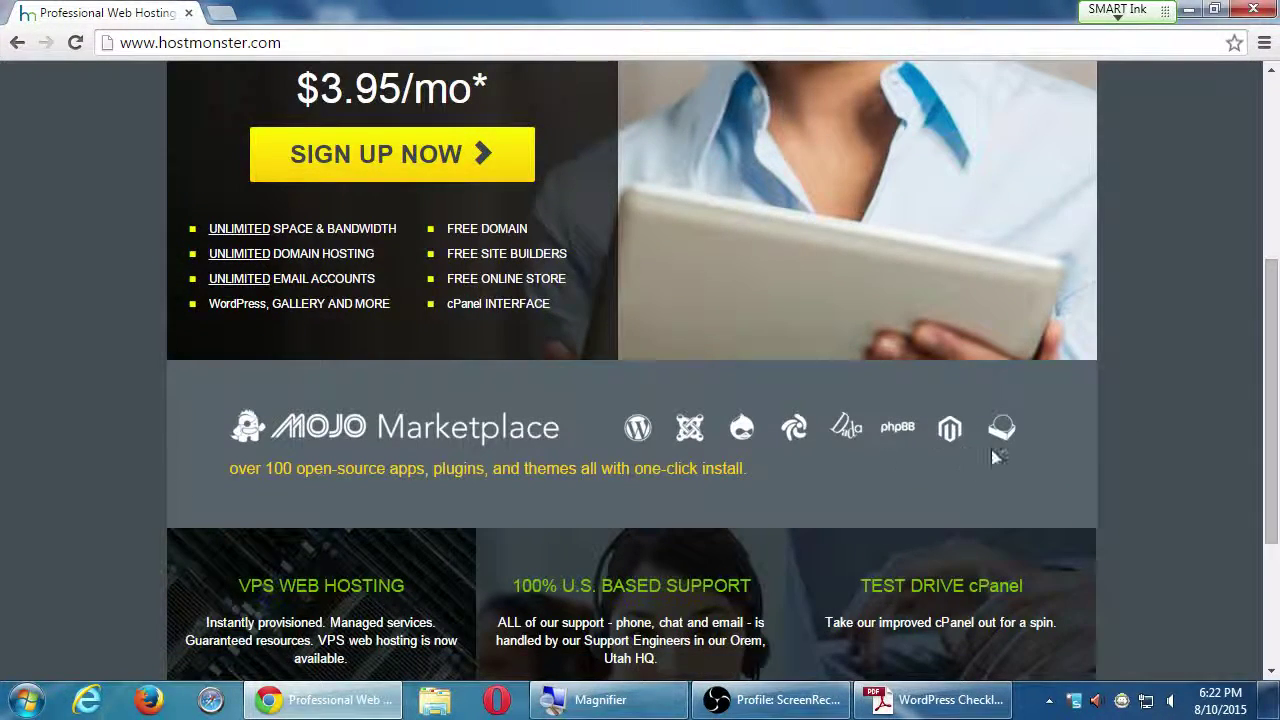
{"action": "key", "text": "super+plus"}
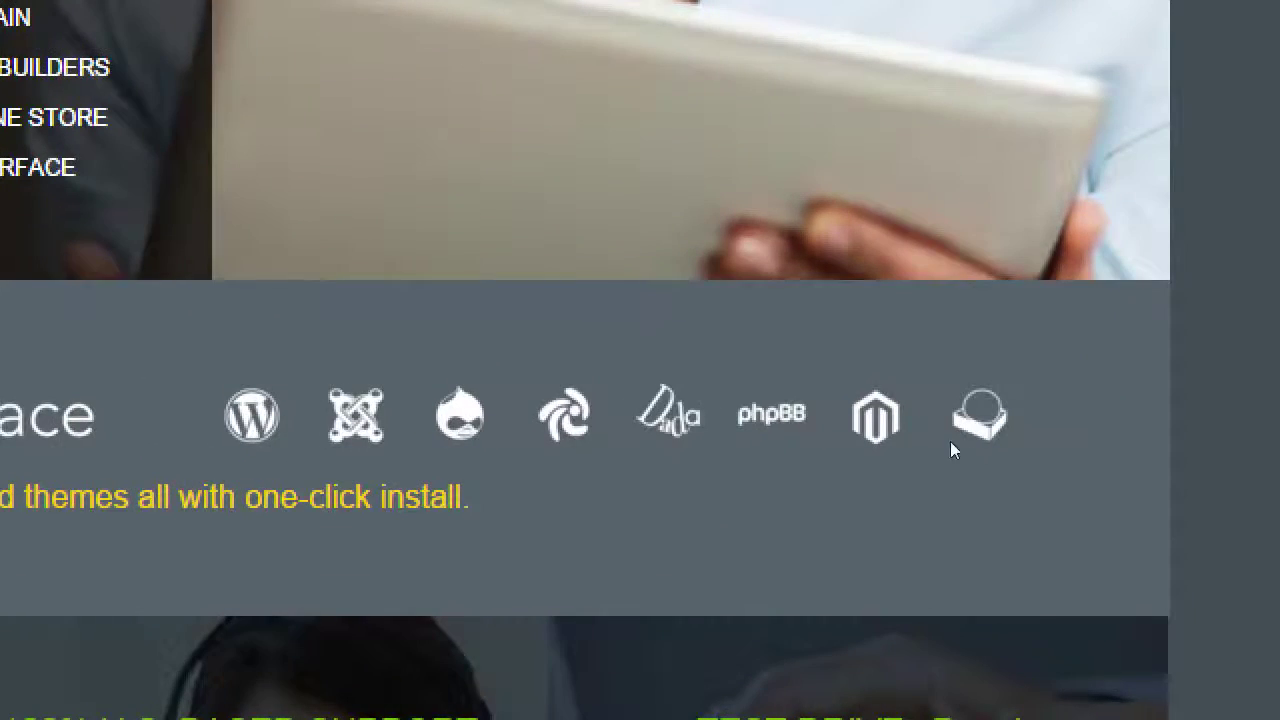
{"action": "key", "text": "super+minus"}
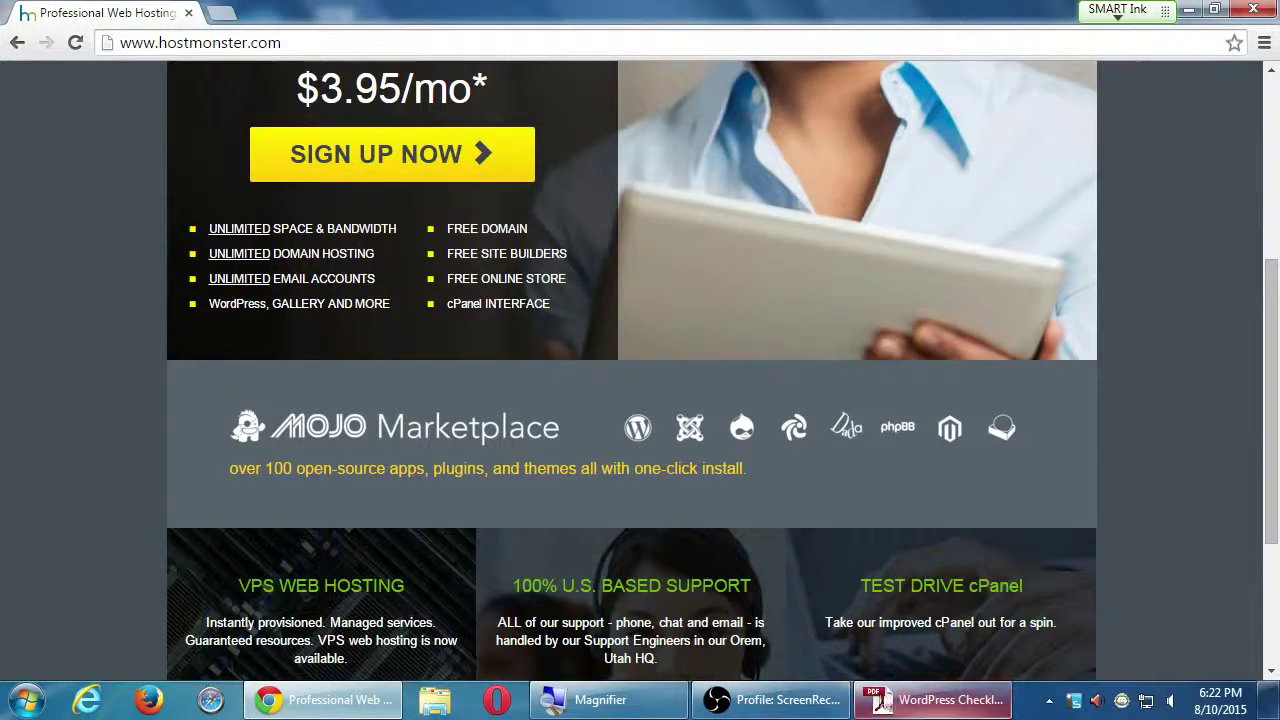
Switch to the WordPress Checklist PDF to review the Planning section's hosted vs. self-hosted item, and return to HostMonster in Google Chrome.
{"action": "left_click", "coordinate": [940, 700]}
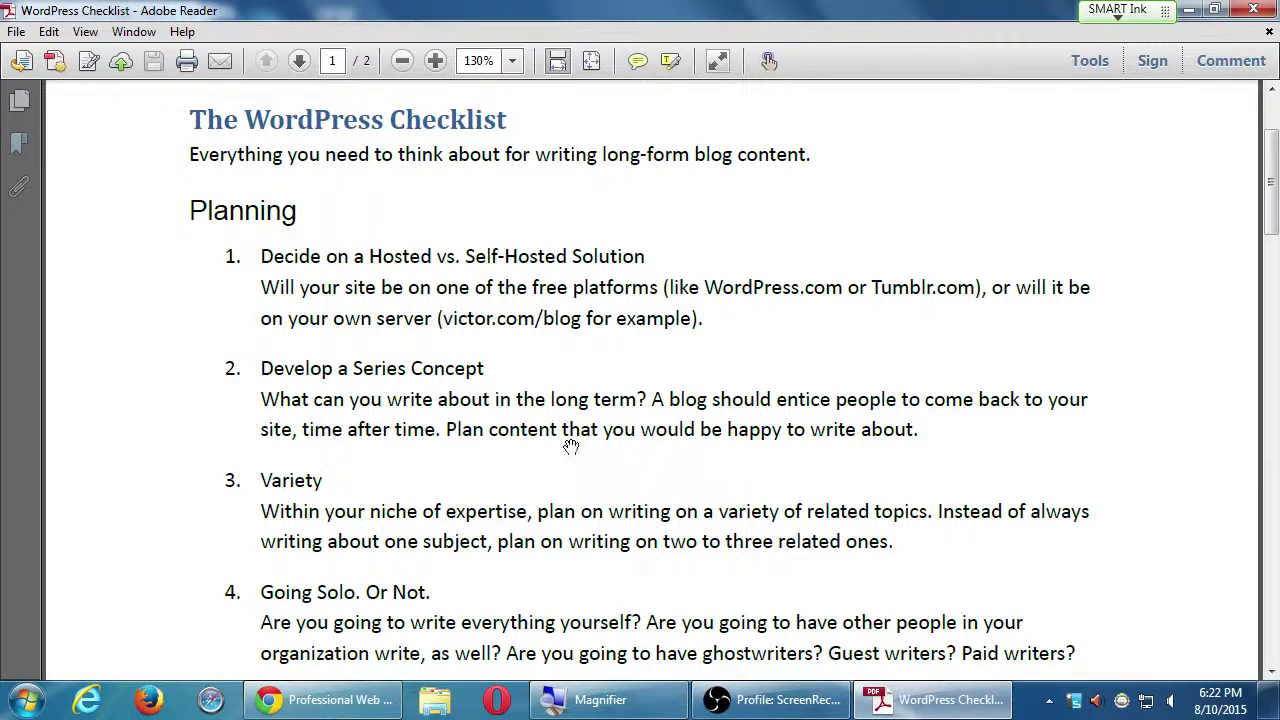
{"action": "left_click", "coordinate": [340, 700]}
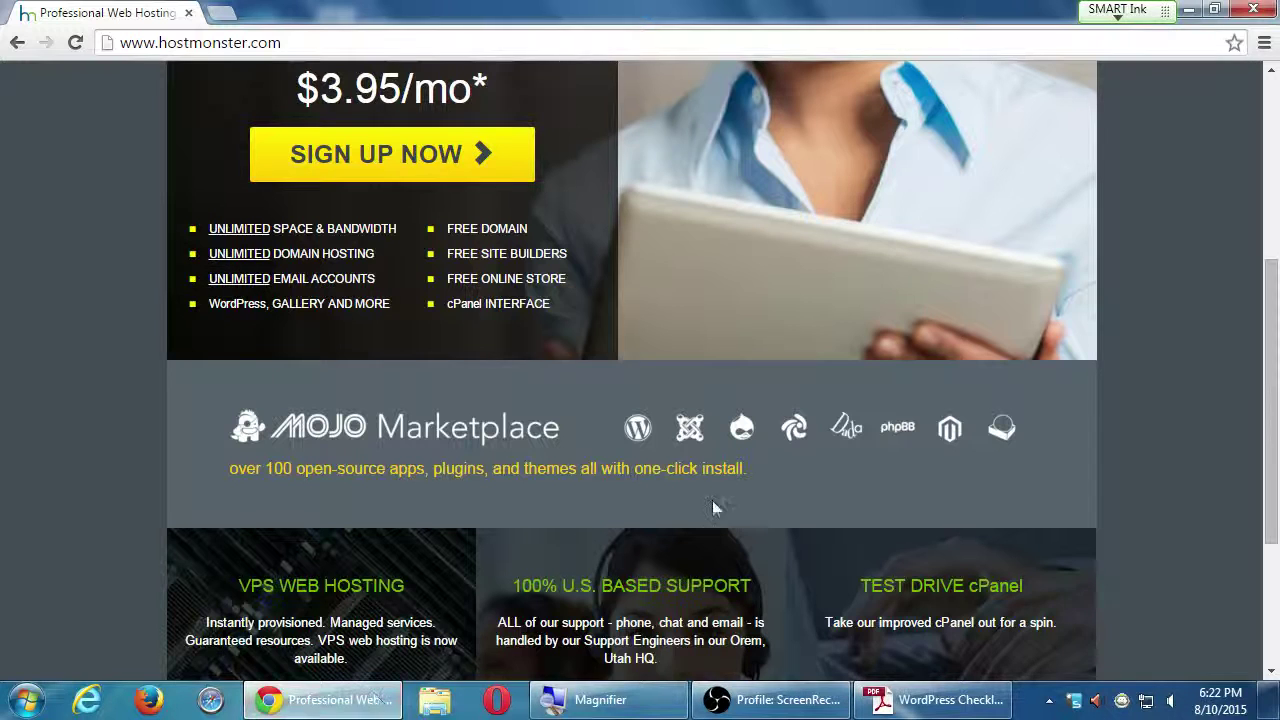
Look over HostMonster's sale price and hosting features once more, and return to the WordPress Checklist PDF.
{"action": "scroll", "coordinate": [1087, 293], "scroll_direction": "up", "scroll_amount": 4}
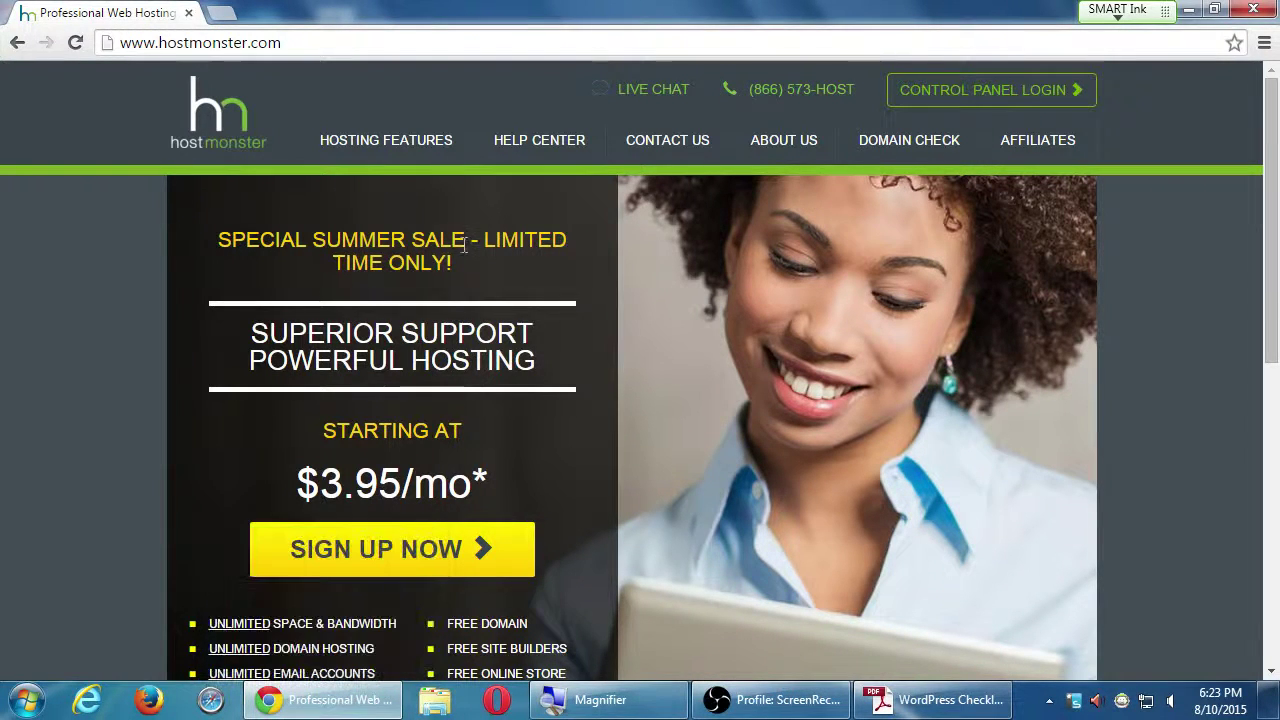
{"action": "scroll", "coordinate": [600, 476], "scroll_direction": "down", "scroll_amount": 2}
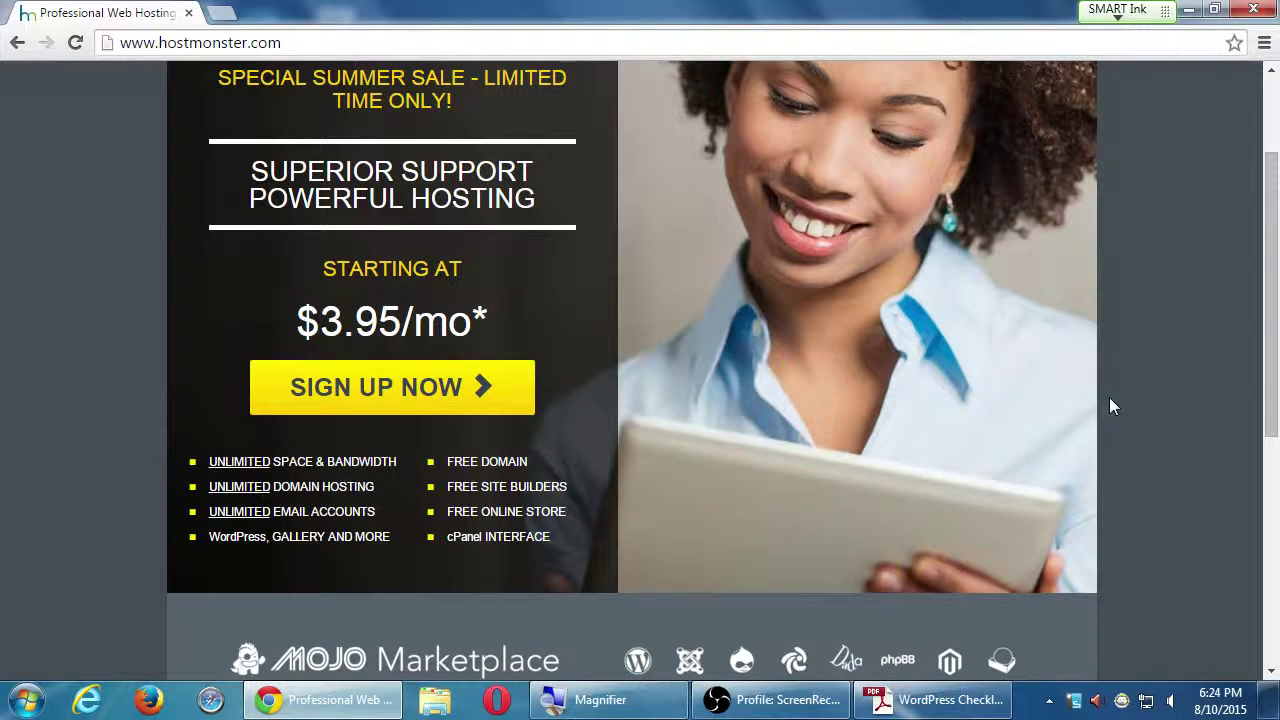
{"action": "left_click", "coordinate": [341, 703]}
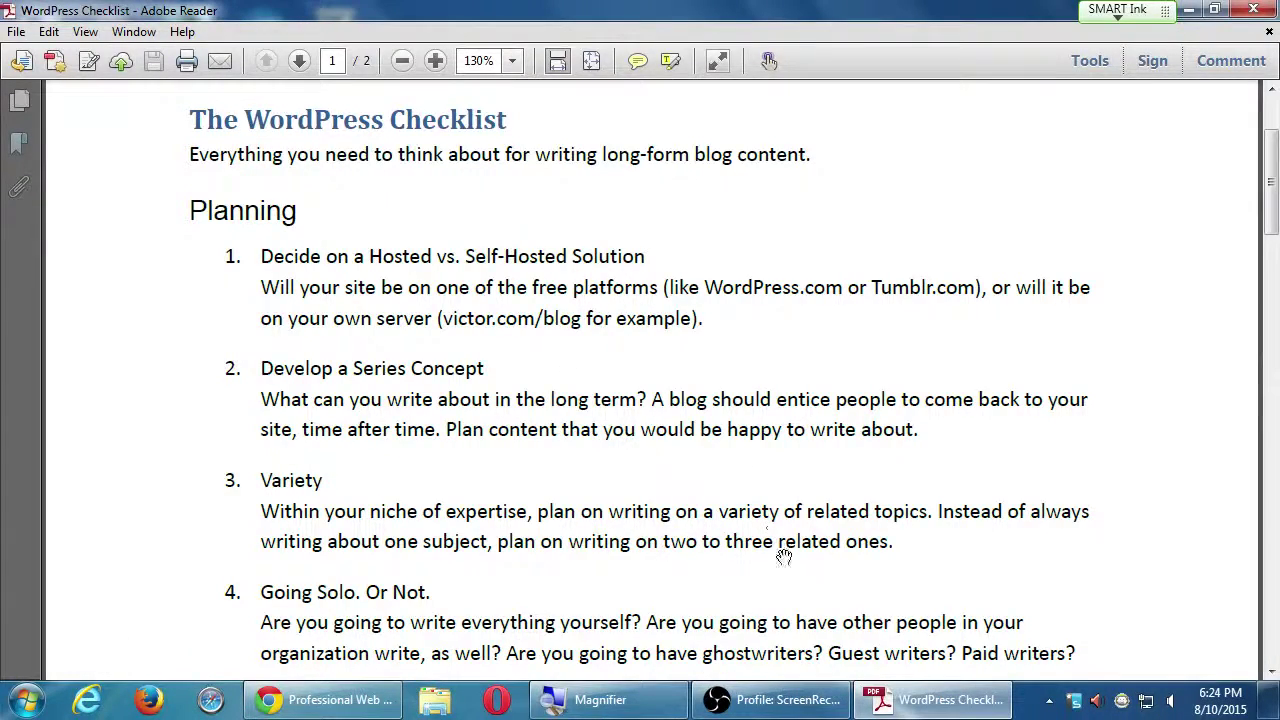
Read through the checklist's Planning section, from the hosted vs. self-hosted decision through series concept and variety to writing solo or not.
{"action": "left_click_drag", "start_coordinate": [784, 557], "coordinate": [784, 464]}
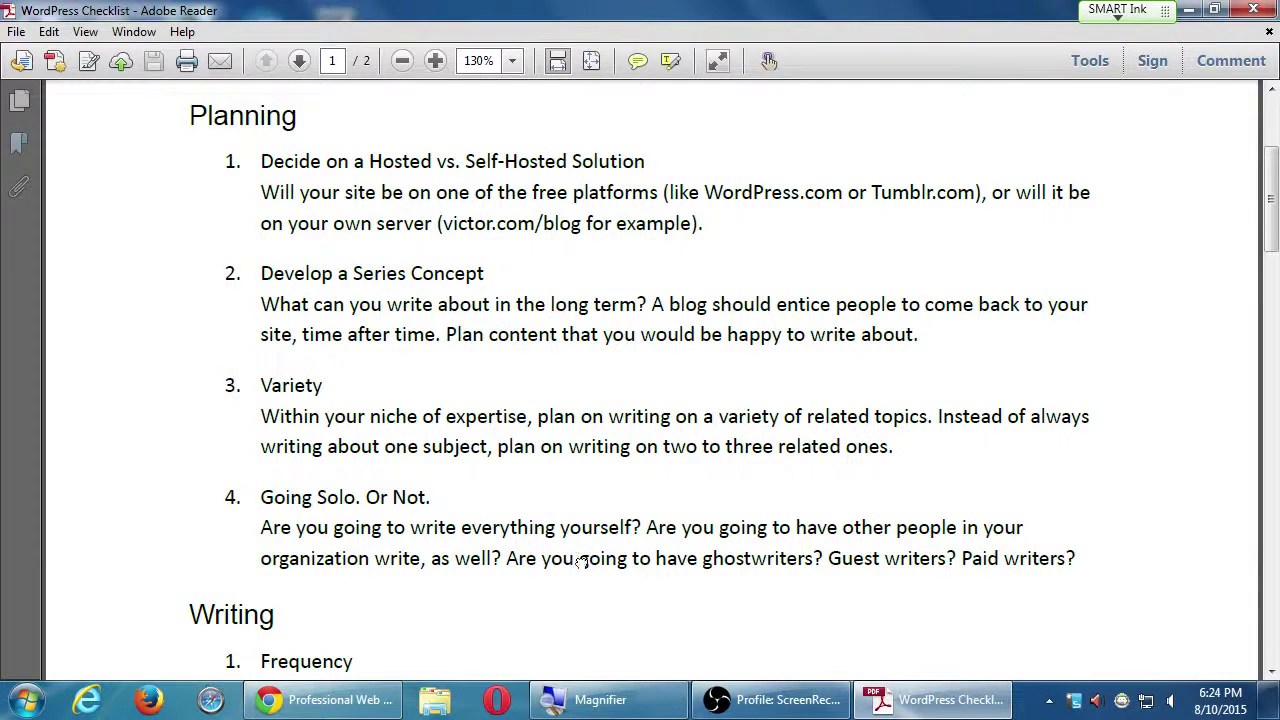
{"action": "scroll", "coordinate": [583, 560], "scroll_direction": "down", "scroll_amount": 1}
{"action": "scroll", "coordinate": [588, 524], "scroll_direction": "down", "scroll_amount": 1}
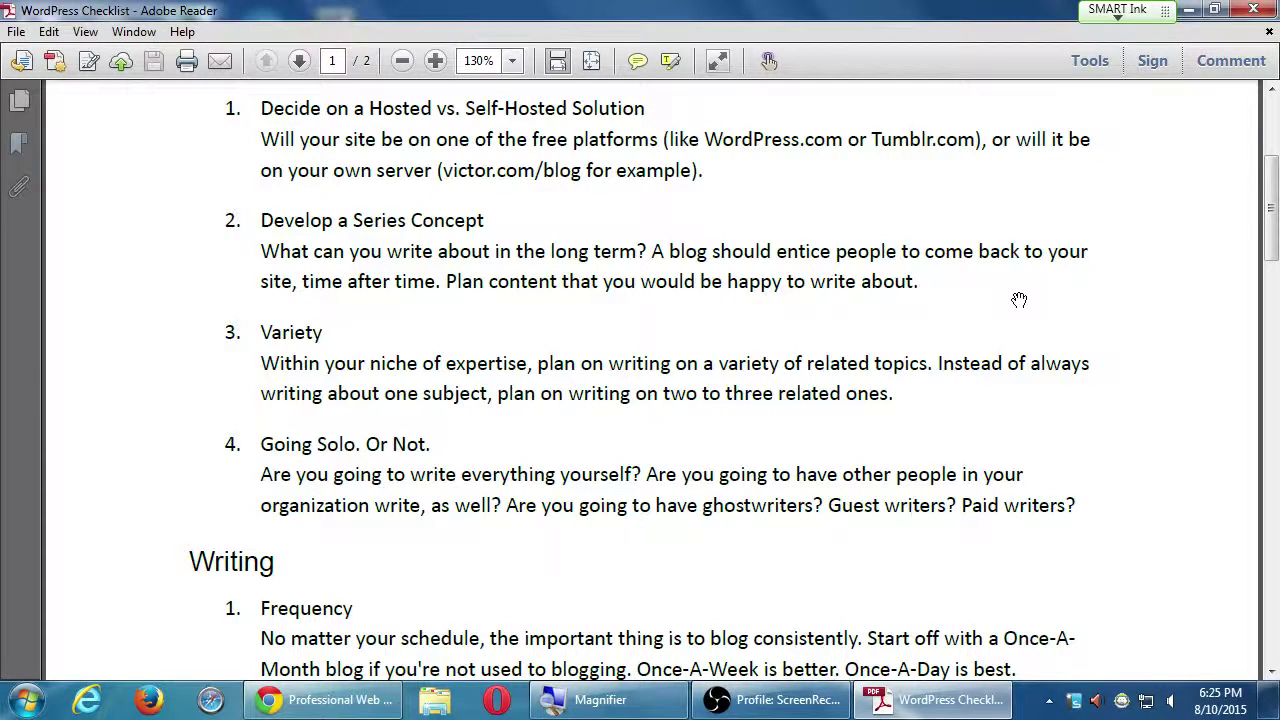
{"action": "left_click_drag", "start_coordinate": [1071, 506], "coordinate": [1083, 414]}
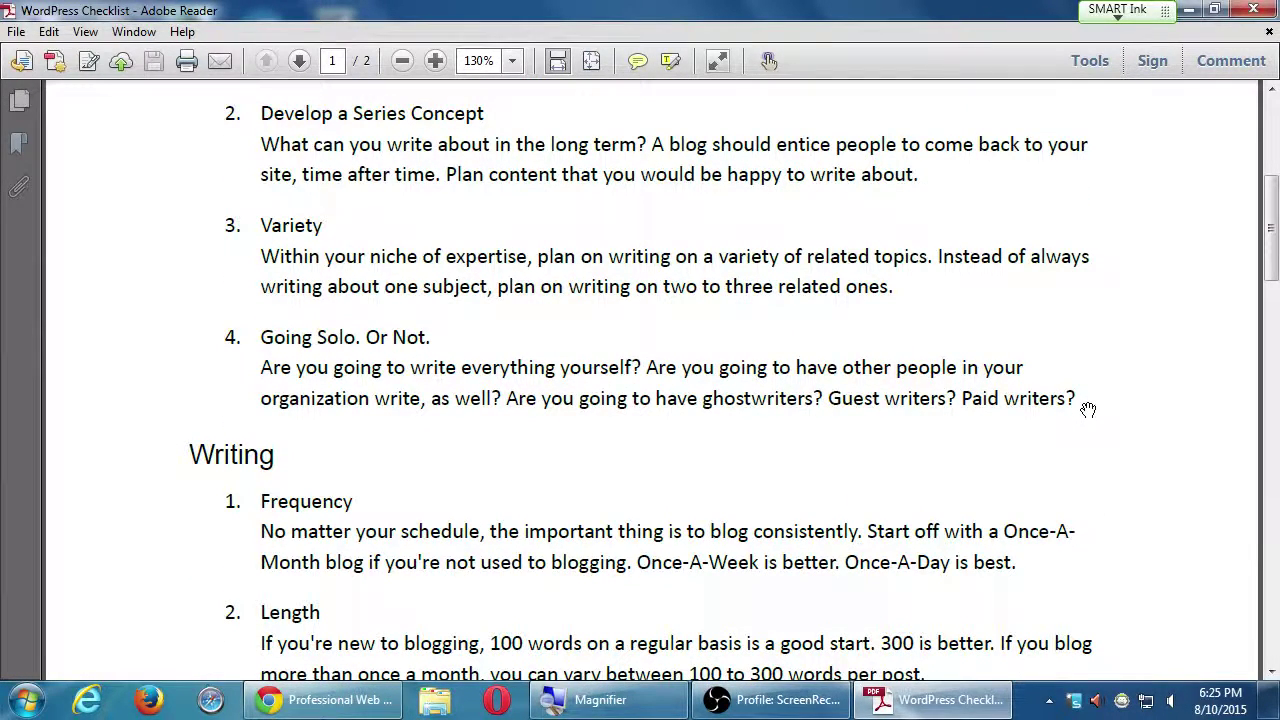
{"action": "left_click_drag", "start_coordinate": [892, 385], "coordinate": [925, 268]}
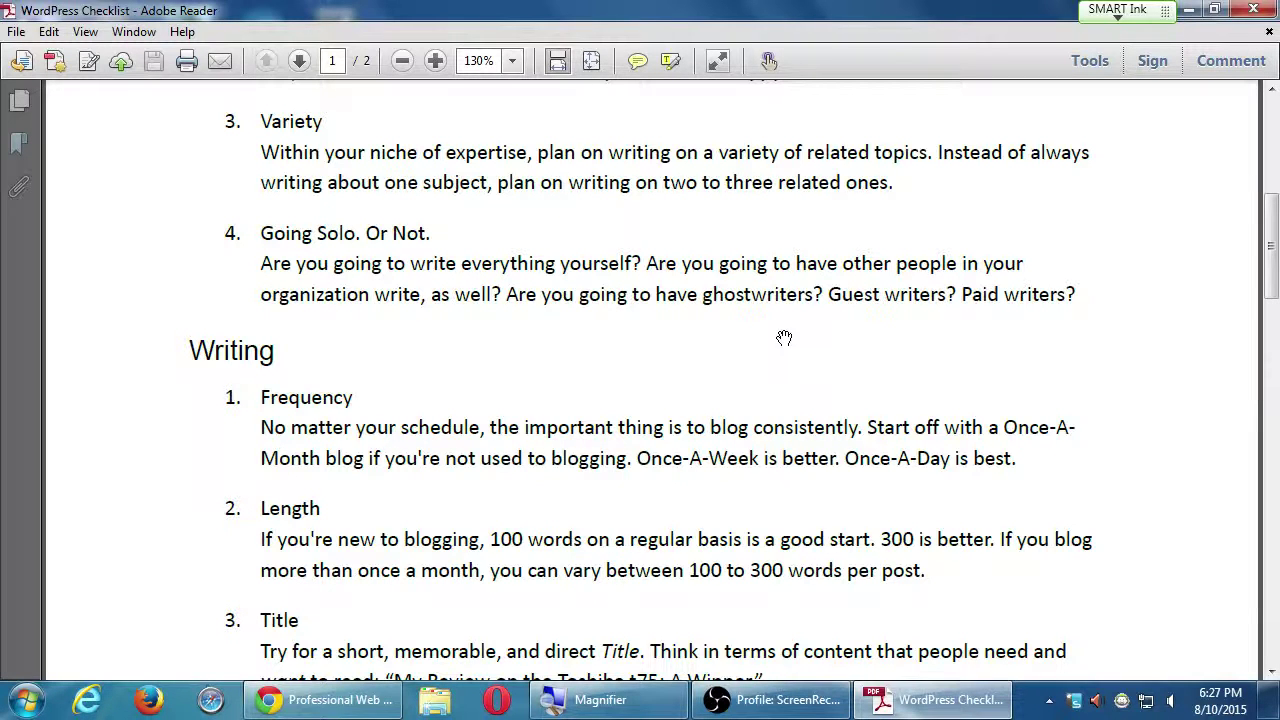
{"action": "left_click_drag", "start_coordinate": [845, 301], "coordinate": [885, 352]}
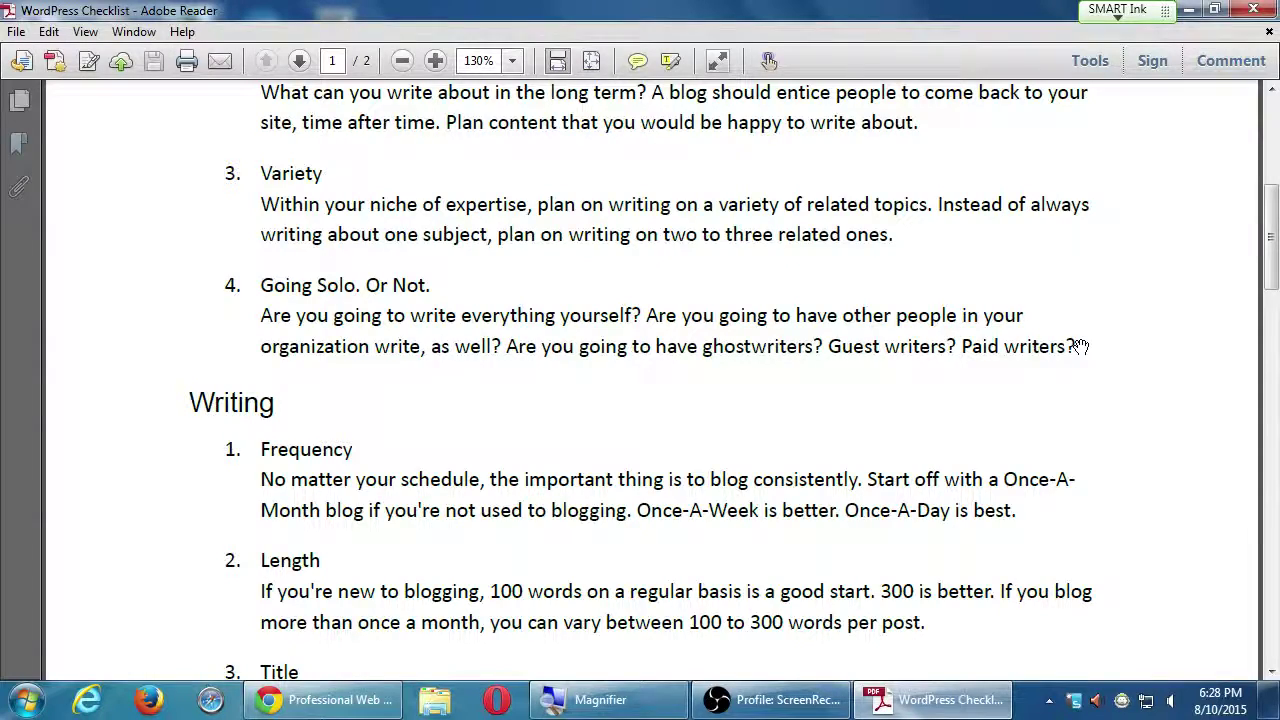
{"action": "left_click_drag", "start_coordinate": [972, 233], "coordinate": [962, 466]}
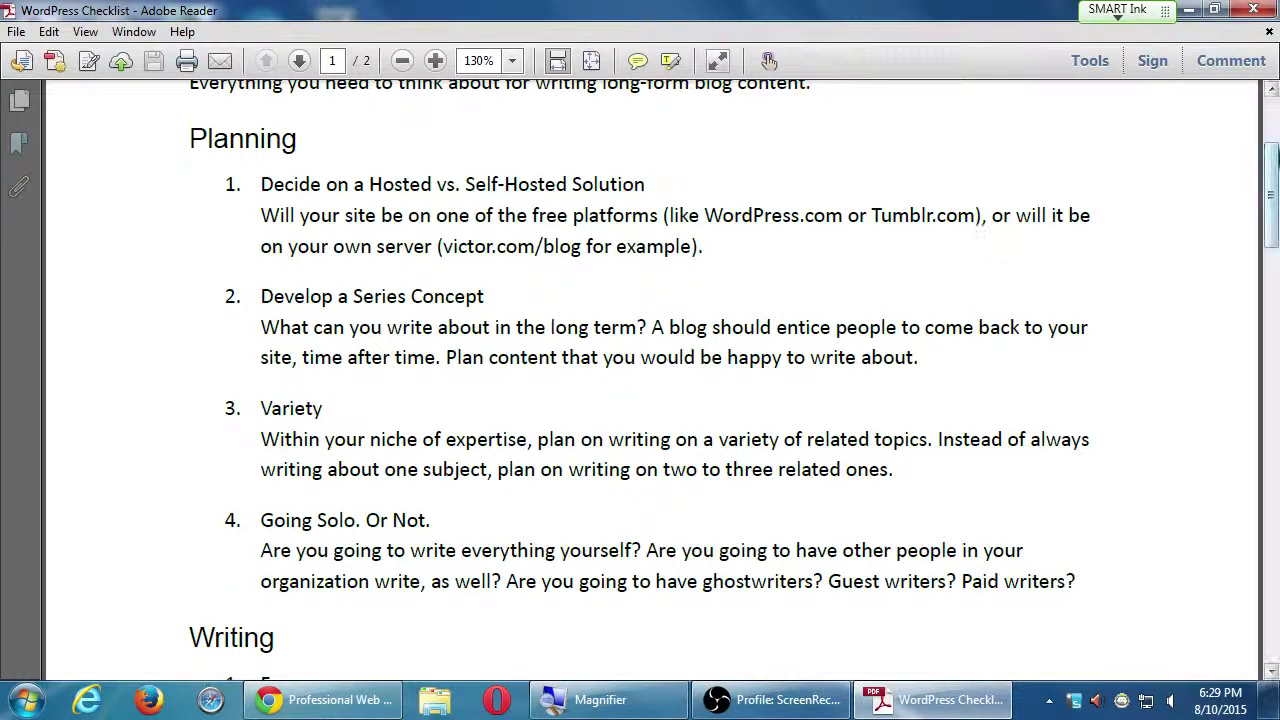
Review the checklist's Promoting section on page 2, covering social sharing, comments and guest blogging.
{"action": "left_click_drag", "start_coordinate": [1262, 152], "coordinate": [1240, 551]}
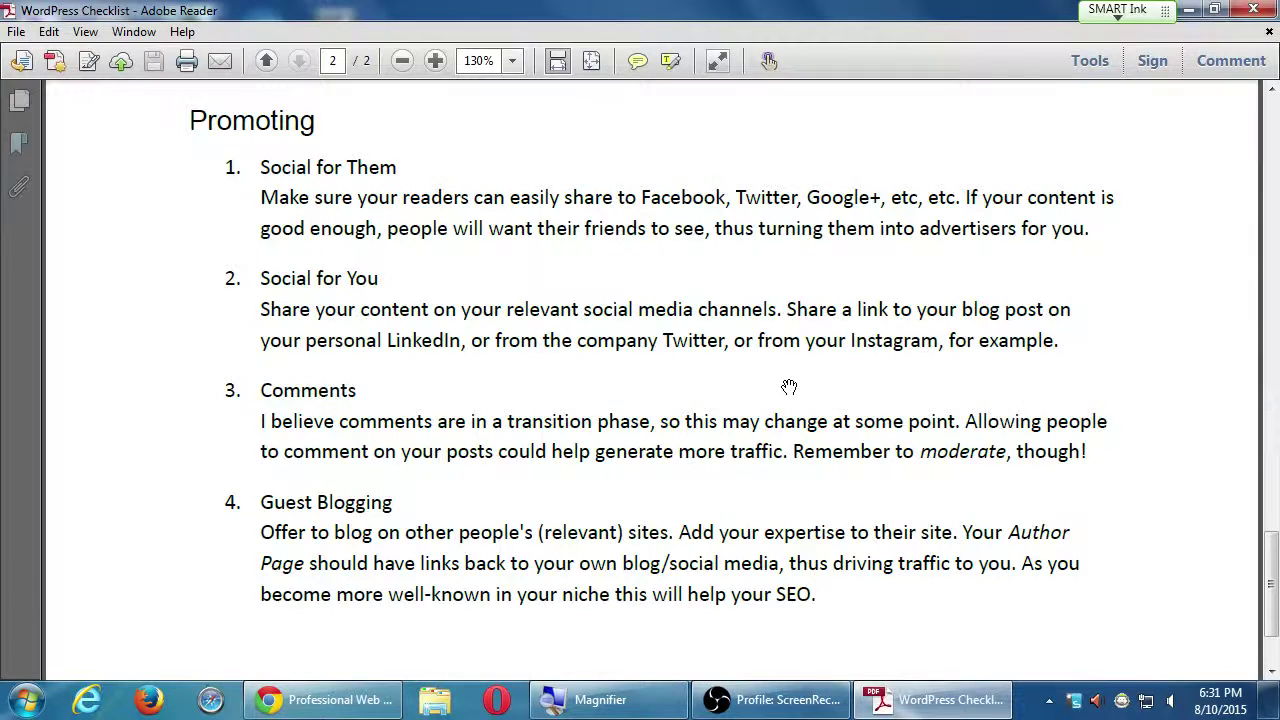
{"action": "scroll", "coordinate": [1128, 572], "scroll_direction": "down", "scroll_amount": 3}
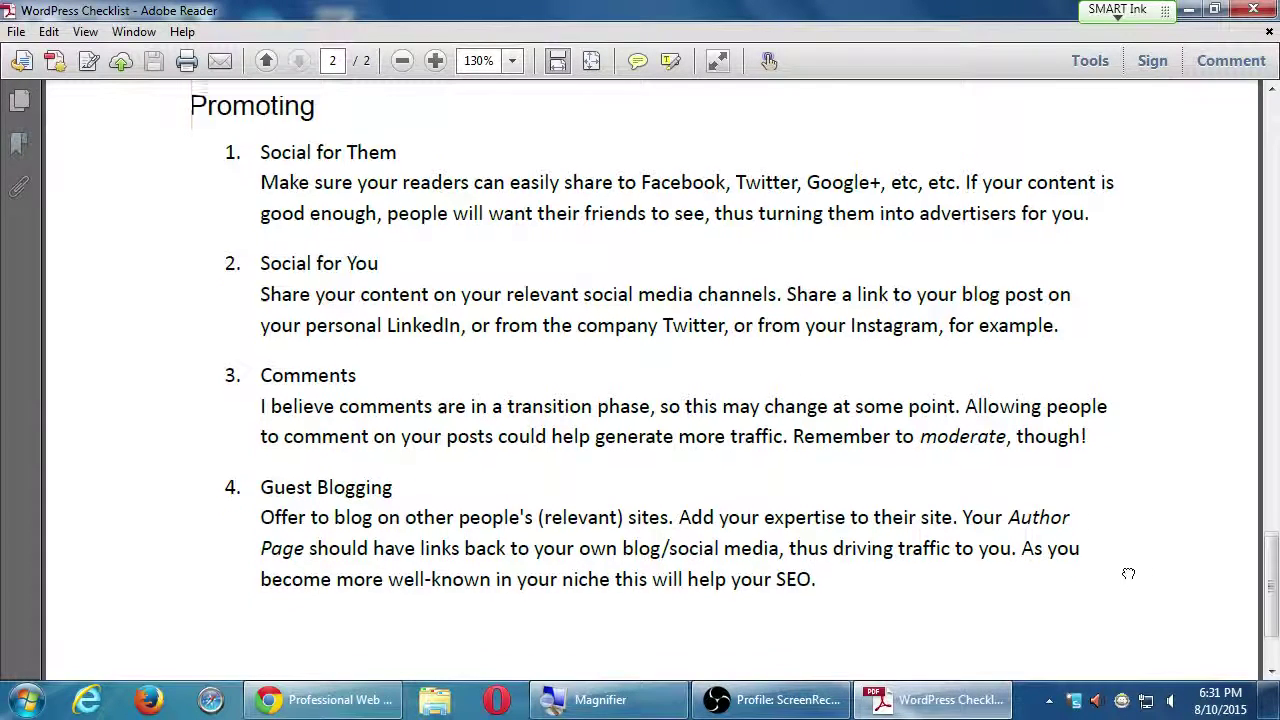
{"action": "left_click_drag", "start_coordinate": [1128, 573], "coordinate": [1114, 446]}
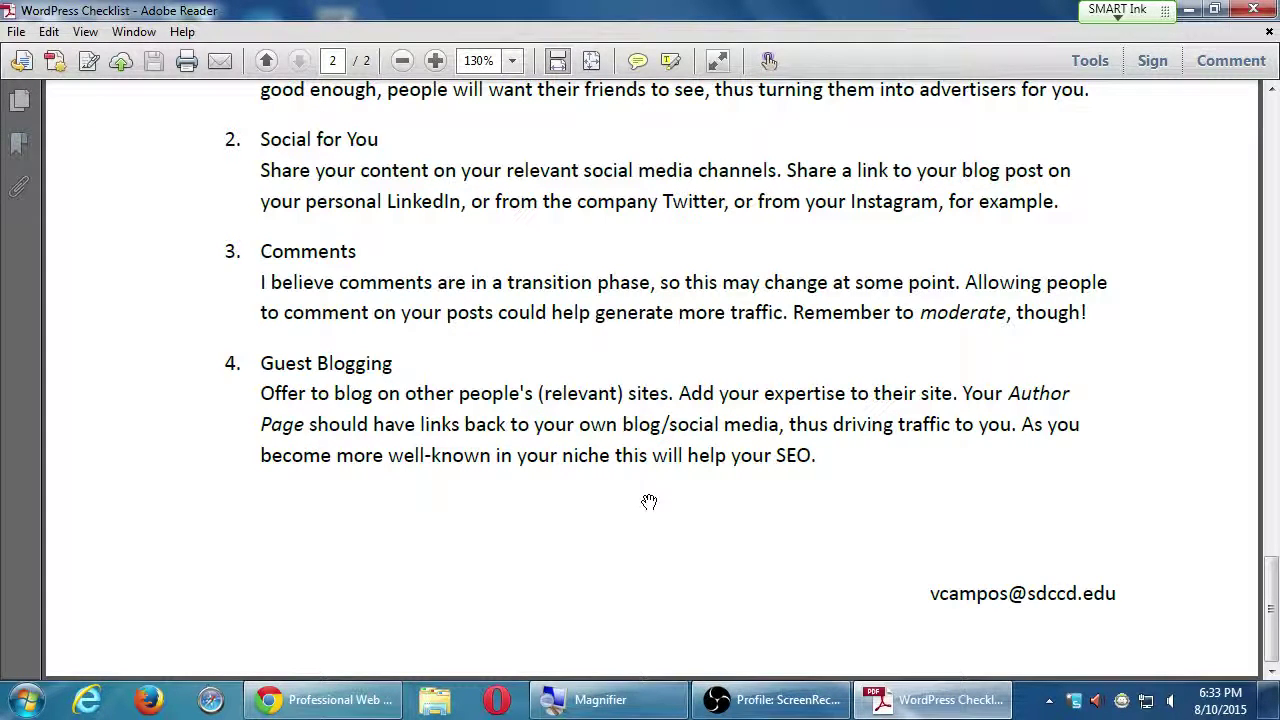
{"action": "left_click_drag", "start_coordinate": [705, 175], "coordinate": [674, 437]}
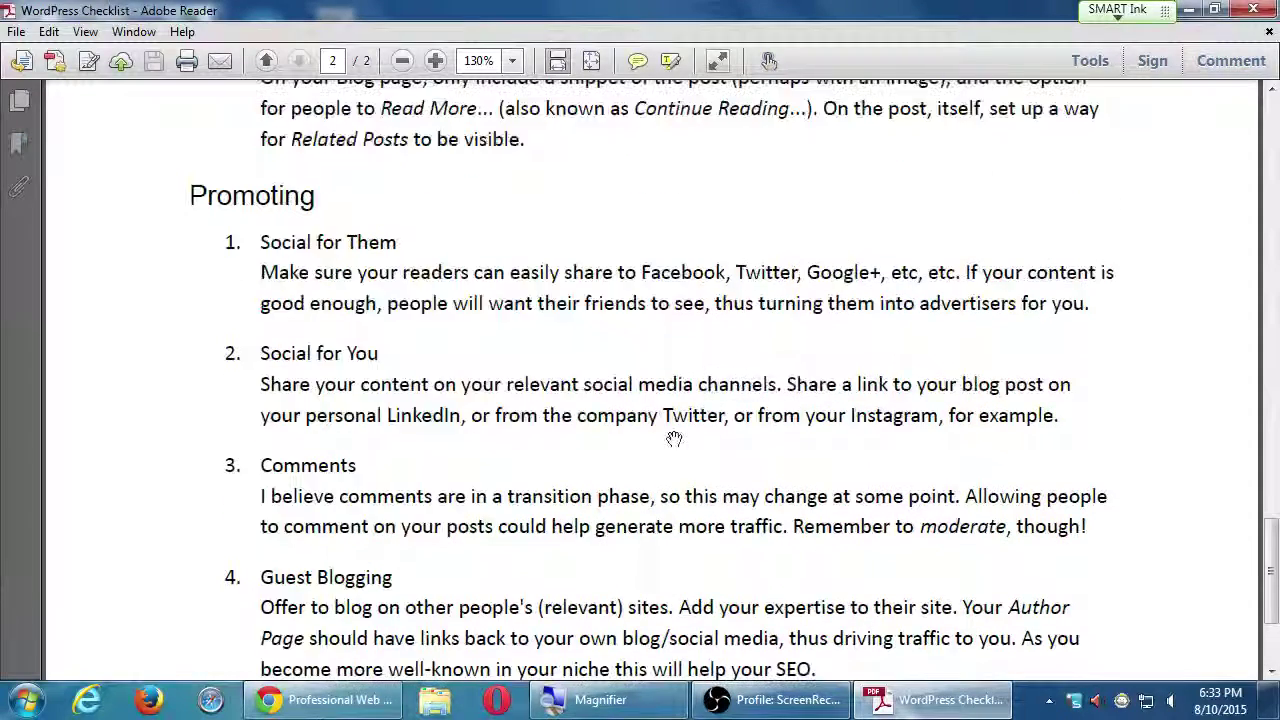
{"action": "scroll", "coordinate": [674, 437], "scroll_direction": "down", "scroll_amount": 2}
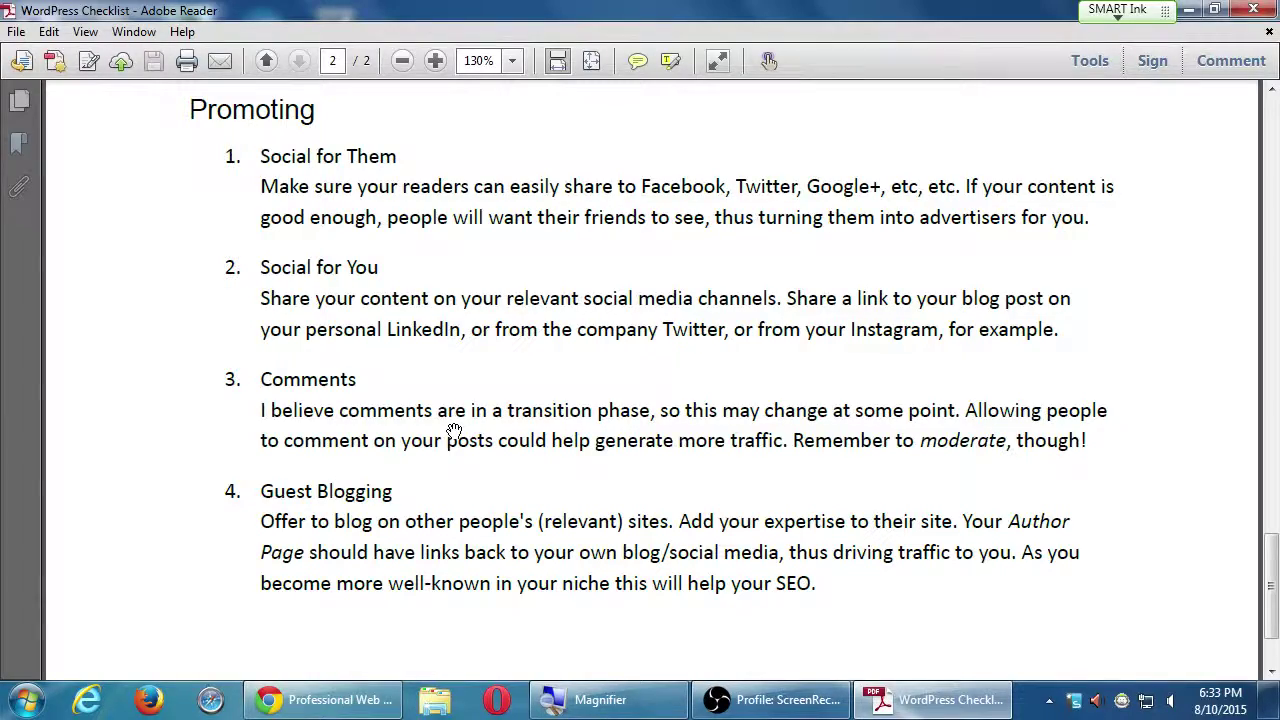
Go back through the checklist's Organizing, Read More and Headings items to the start of the Writing section.
{"action": "left_click_drag", "start_coordinate": [882, 188], "coordinate": [870, 488]}
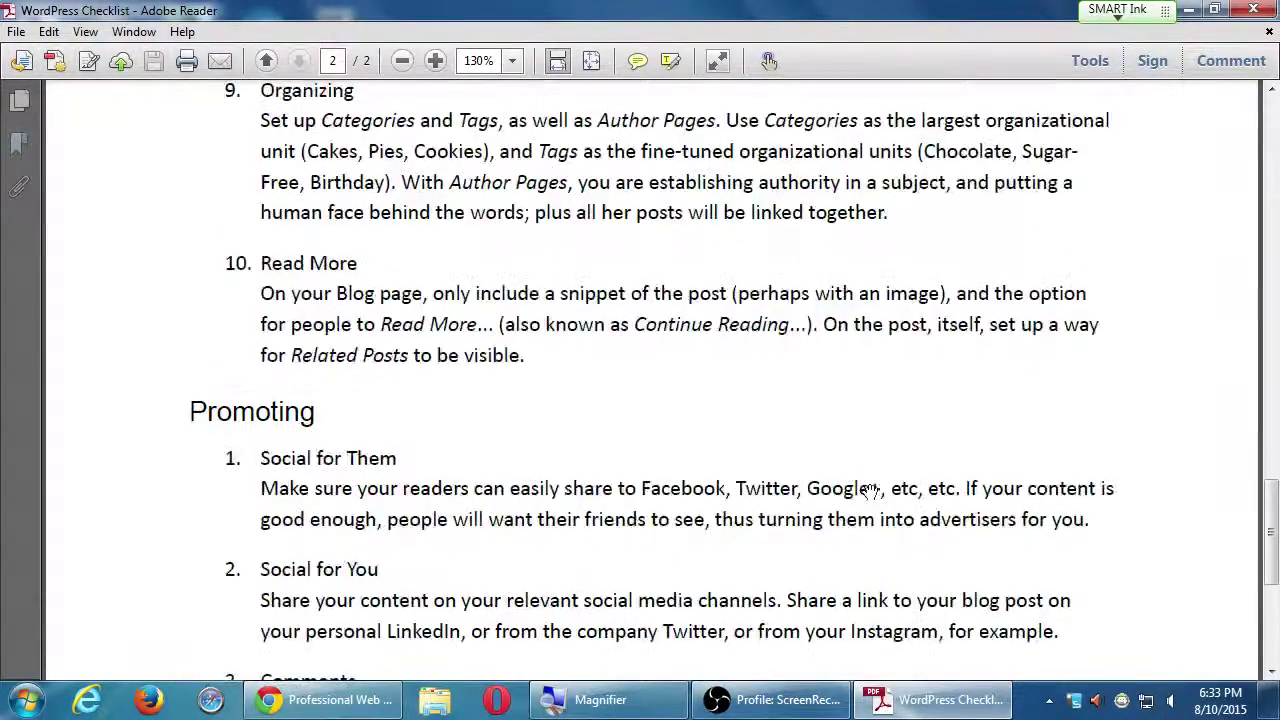
{"action": "scroll", "coordinate": [870, 488], "scroll_direction": "up", "scroll_amount": 10}
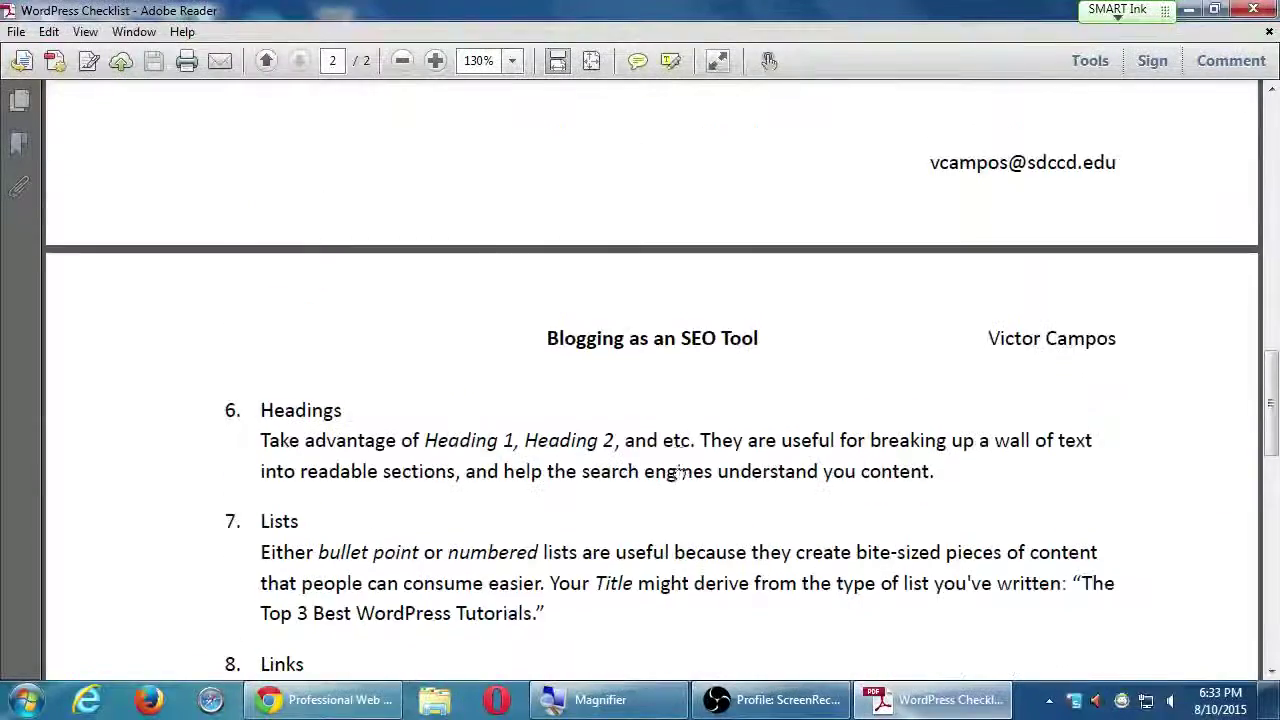
{"action": "scroll", "coordinate": [680, 473], "scroll_direction": "up", "scroll_amount": 15}
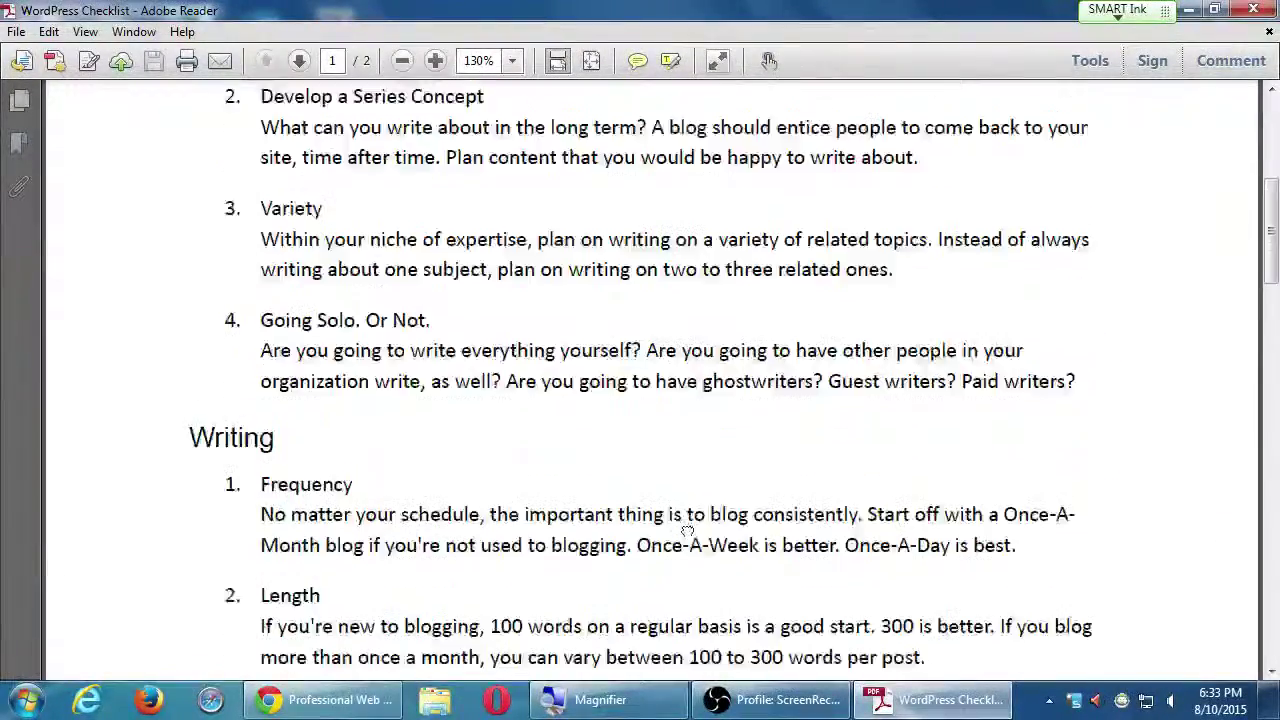
{"action": "scroll", "coordinate": [688, 530], "scroll_direction": "down", "scroll_amount": 5}
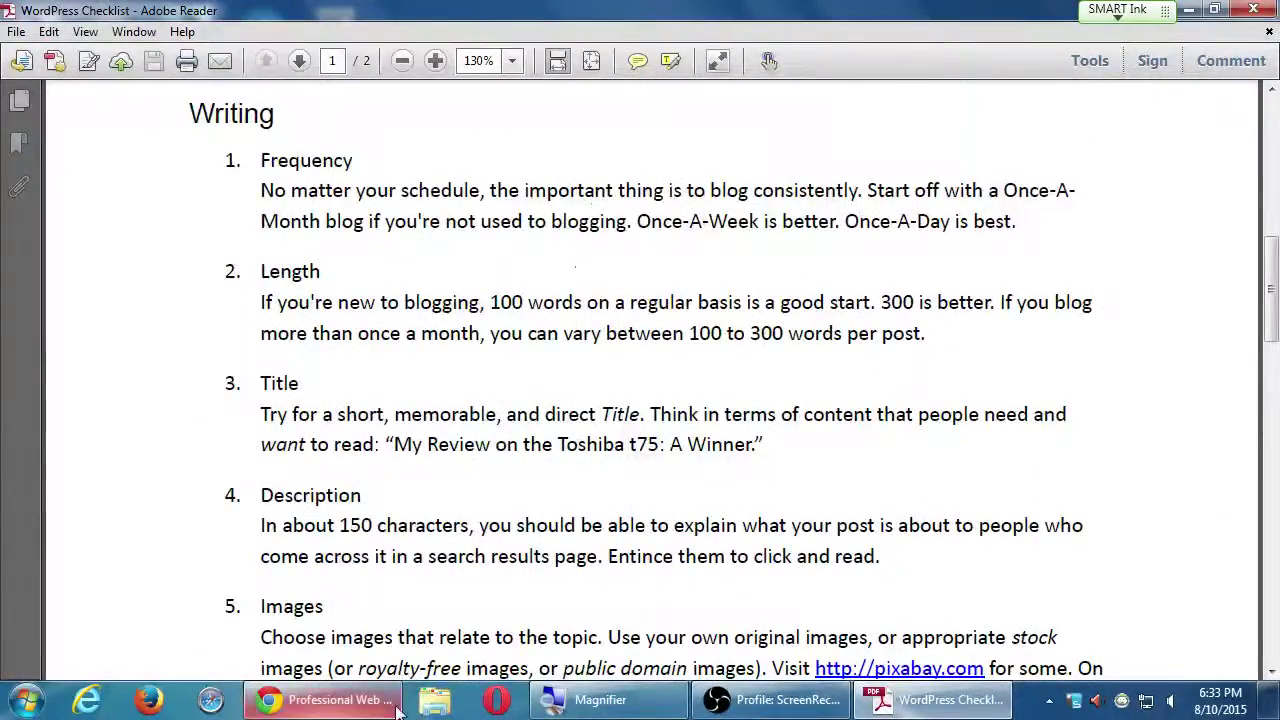
Switch to Google Chrome and go to the wordpress.com website.
{"action": "left_click", "coordinate": [350, 710]}
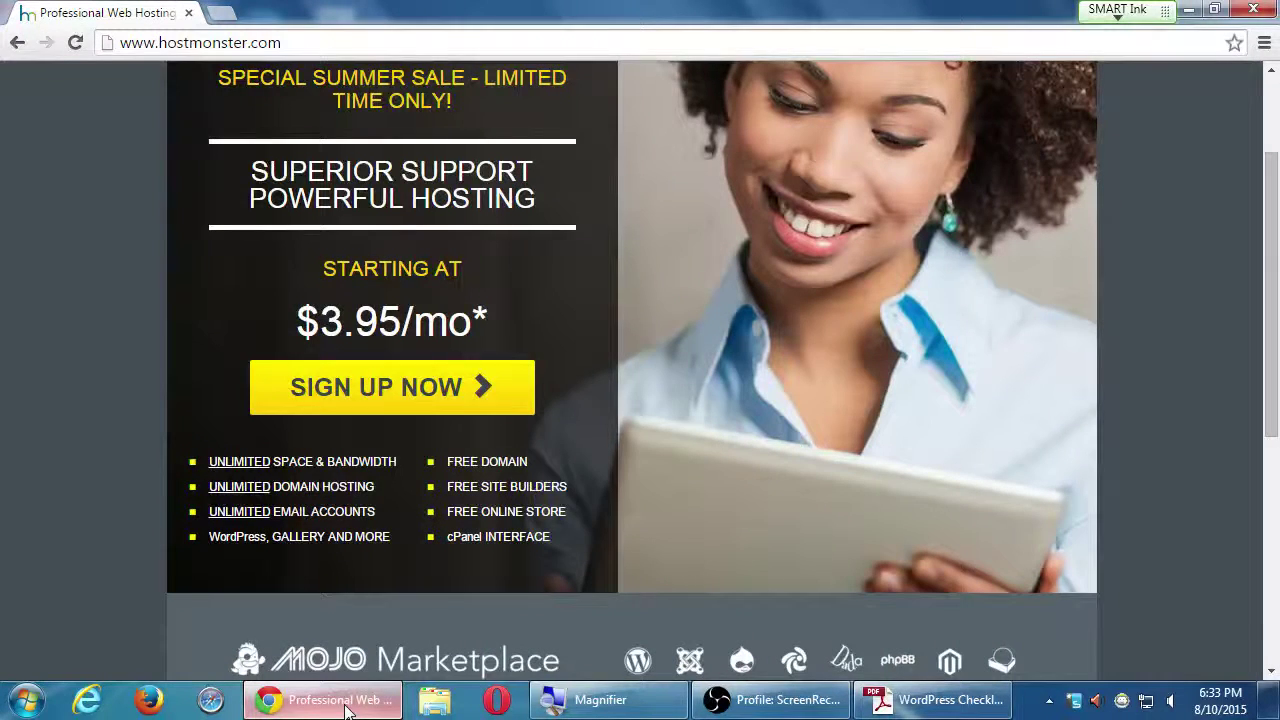
{"action": "key", "text": "ctrl+l"}
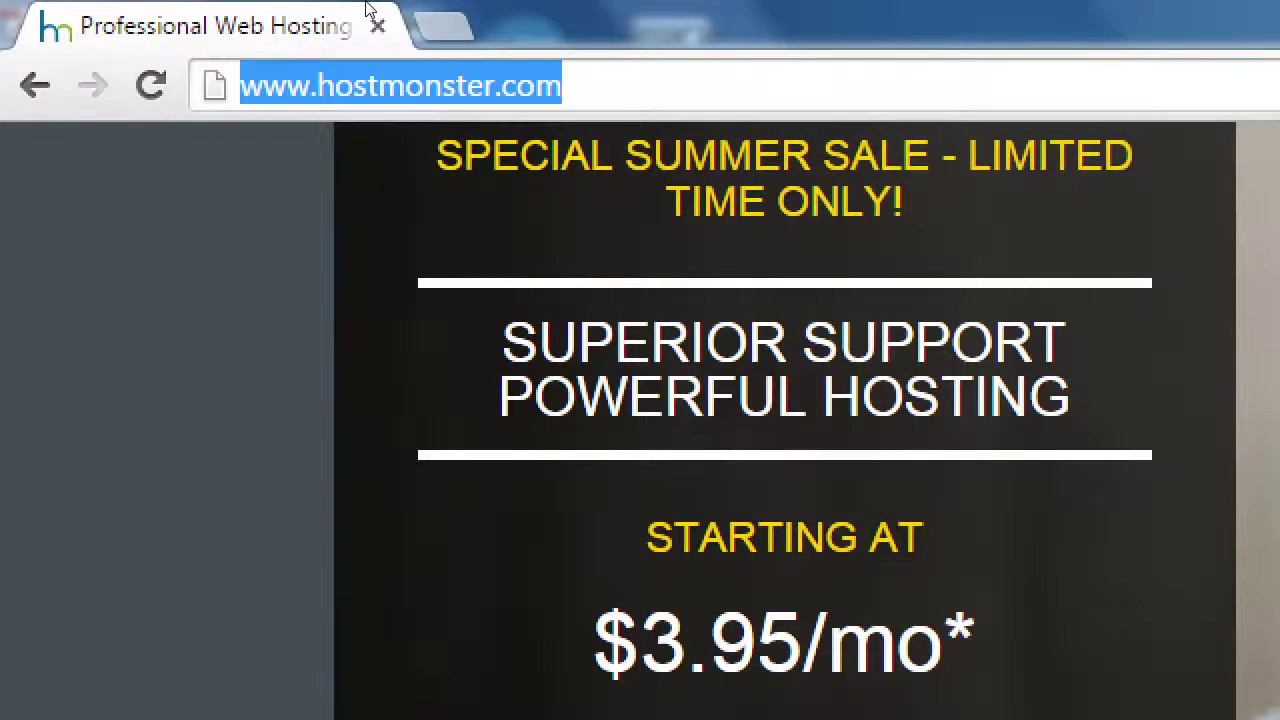
{"action": "type", "text": "wordpress"}
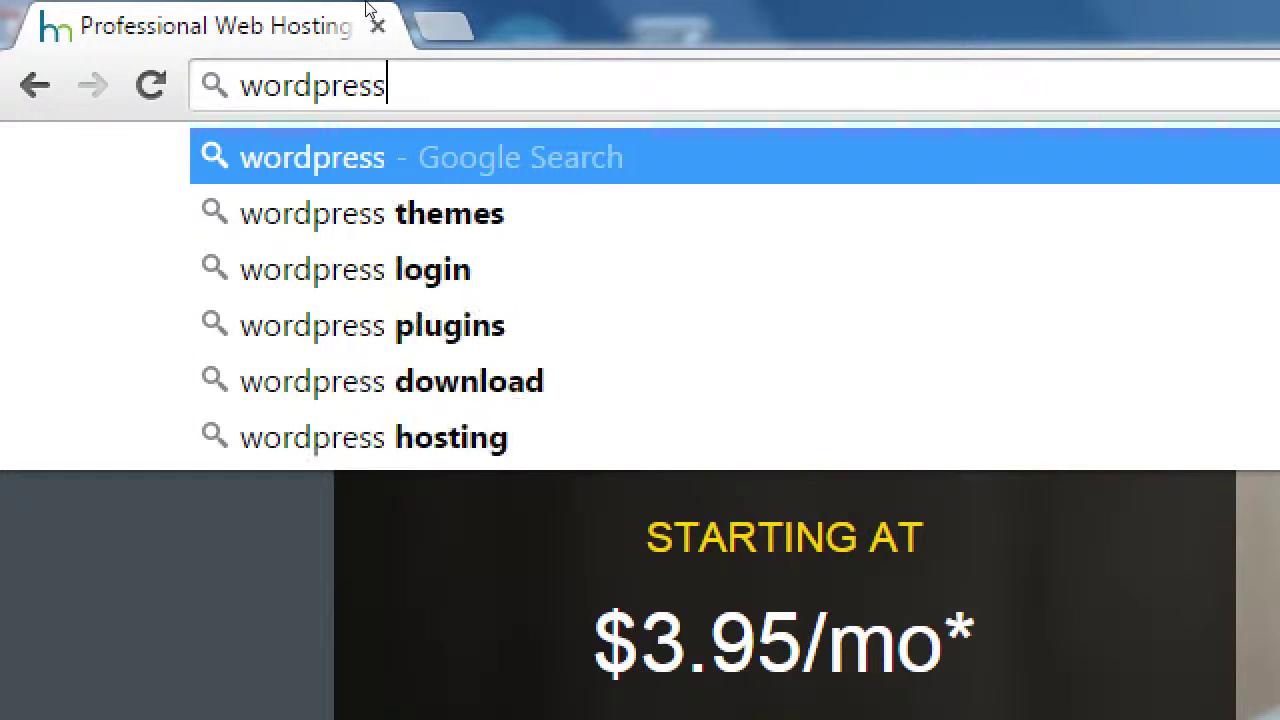
{"action": "type", "text": ".co"}
{"action": "key", "text": "Return"}
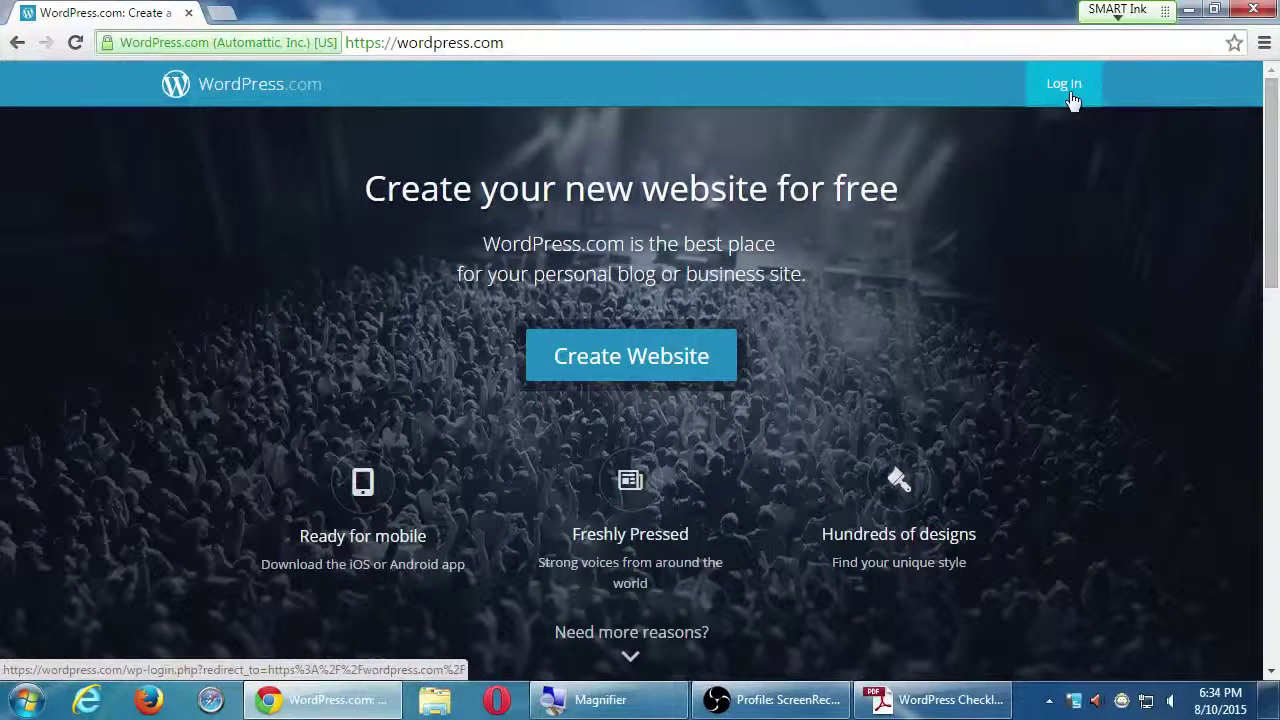
Open the WordPress.com login form and turn off the Stay signed in option.
{"action": "left_click", "coordinate": [1070, 93]}
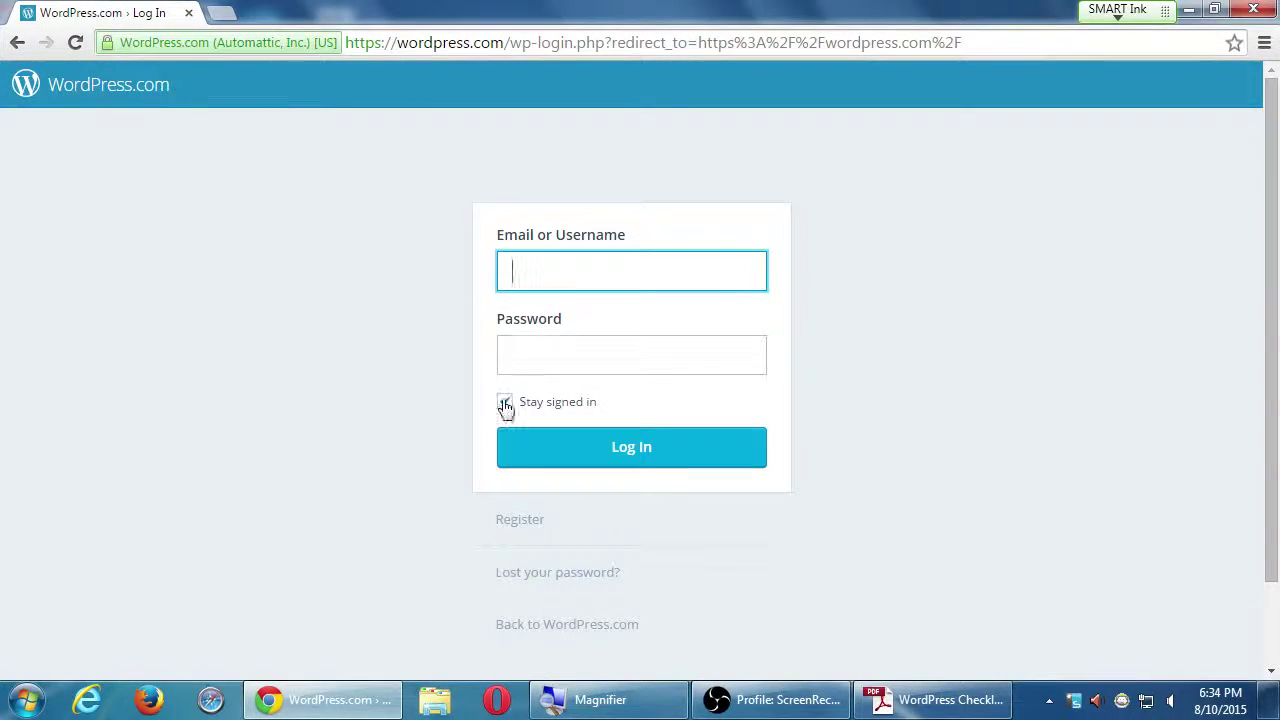
{"action": "left_click", "coordinate": [505, 403]}
{"action": "left_click", "coordinate": [553, 282]}
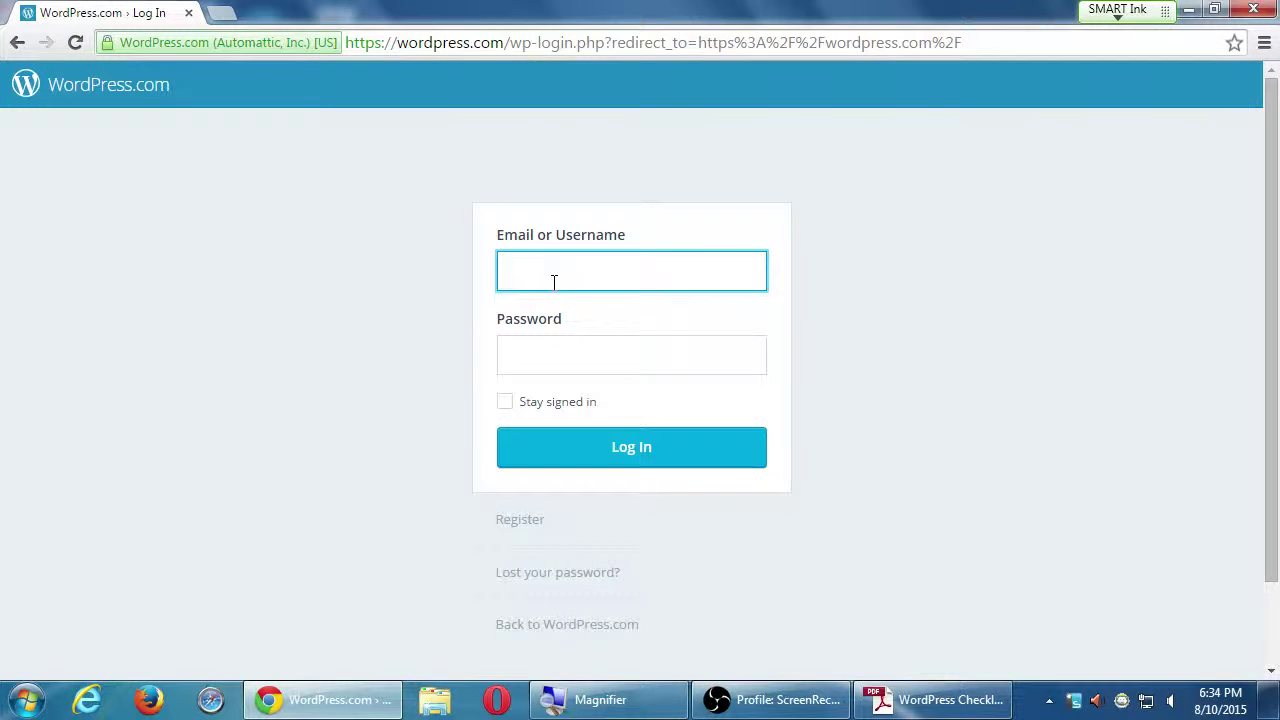
Place Chrome and Open Broadcaster Software side by side, toggle its Monitor Capture source around the WordPress.com login, and restore the maximized browser.
{"action": "key", "text": "super+Down"}
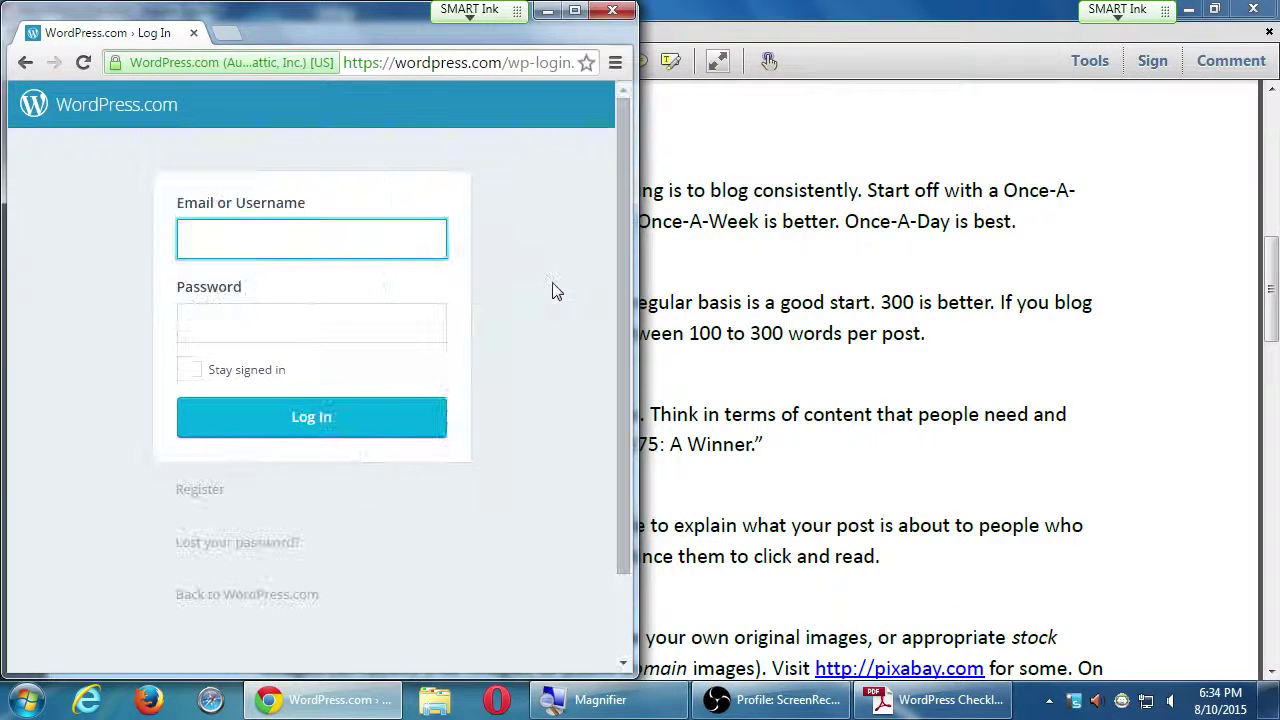
{"action": "left_click", "coordinate": [790, 700]}
{"action": "key", "text": "super+Right"}
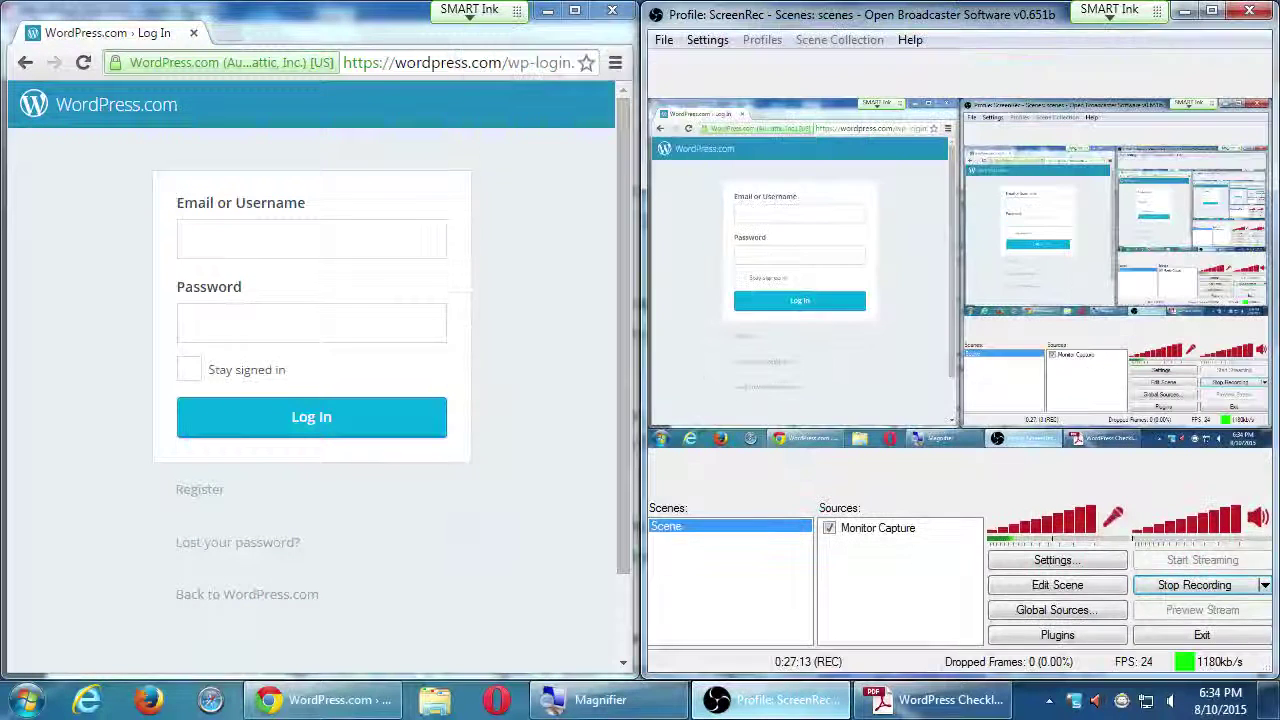
{"action": "left_click", "coordinate": [830, 528]}
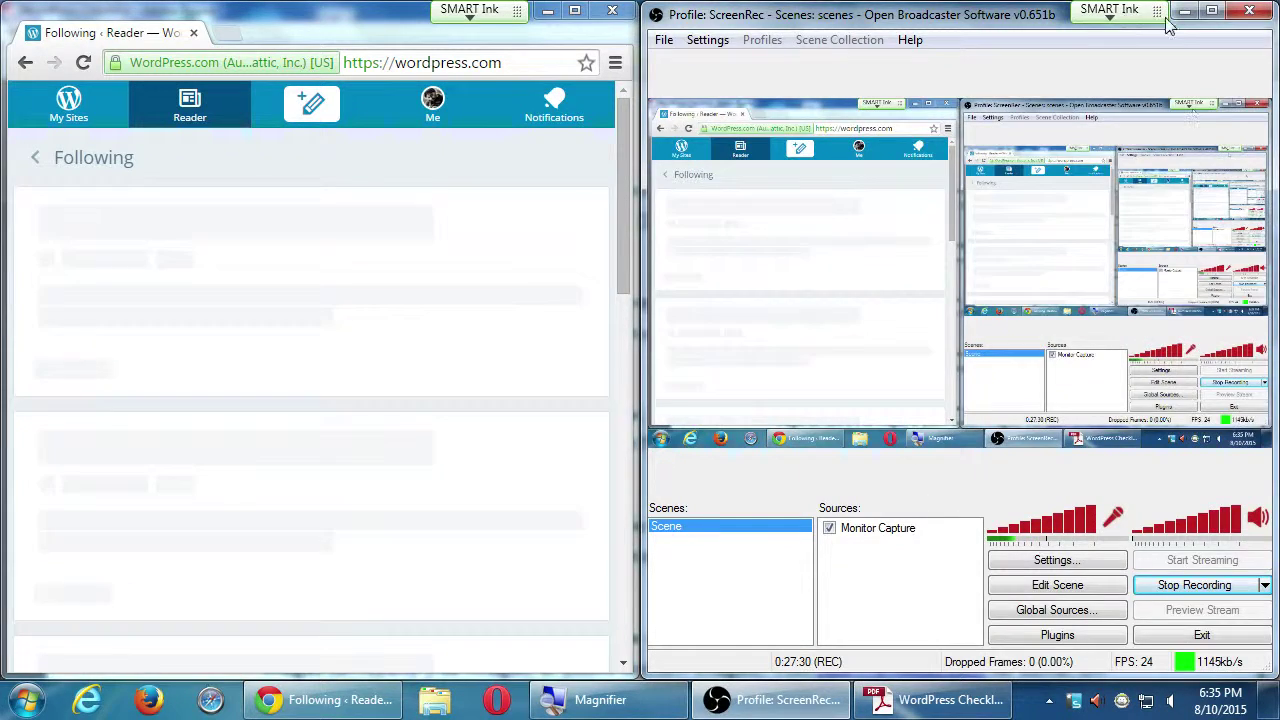
{"action": "left_click", "coordinate": [1188, 10]}
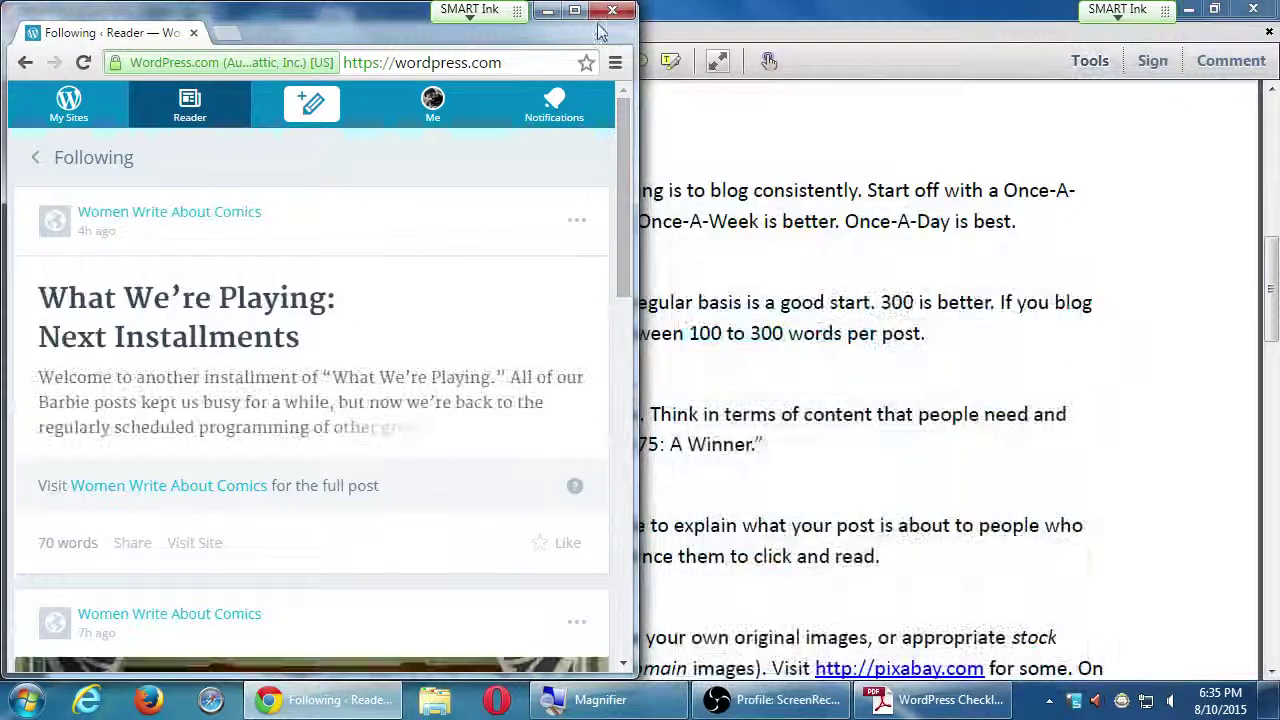
{"action": "left_click", "coordinate": [575, 10]}
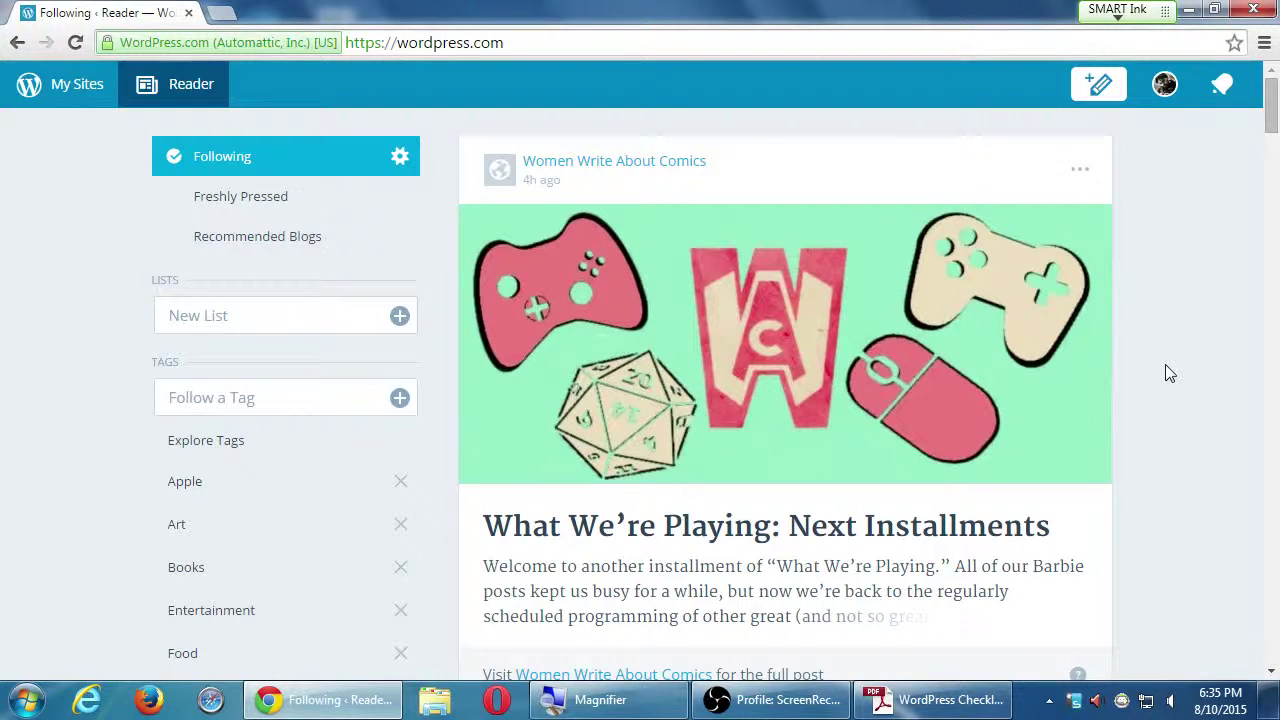
Open My Sites in WordPress.com and bring up the site switcher to look over the account's list of sites.
{"action": "left_click", "coordinate": [69, 93]}
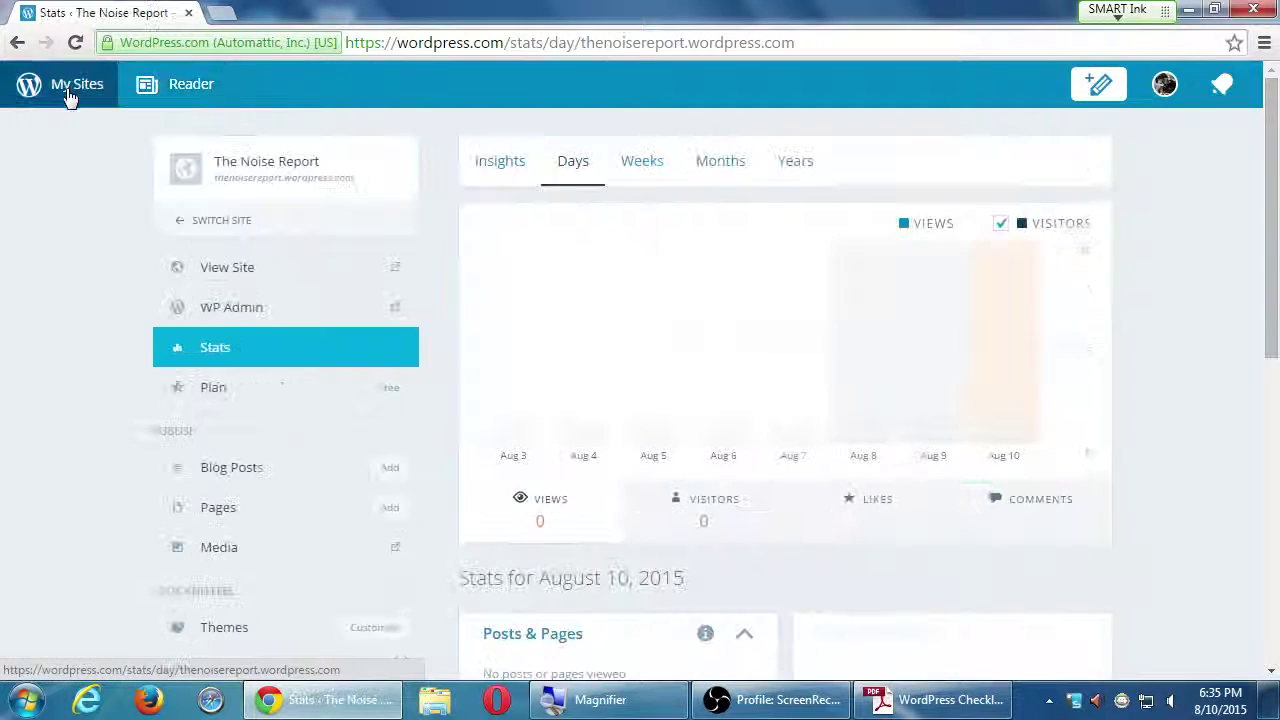
{"action": "left_click", "coordinate": [160, 218]}
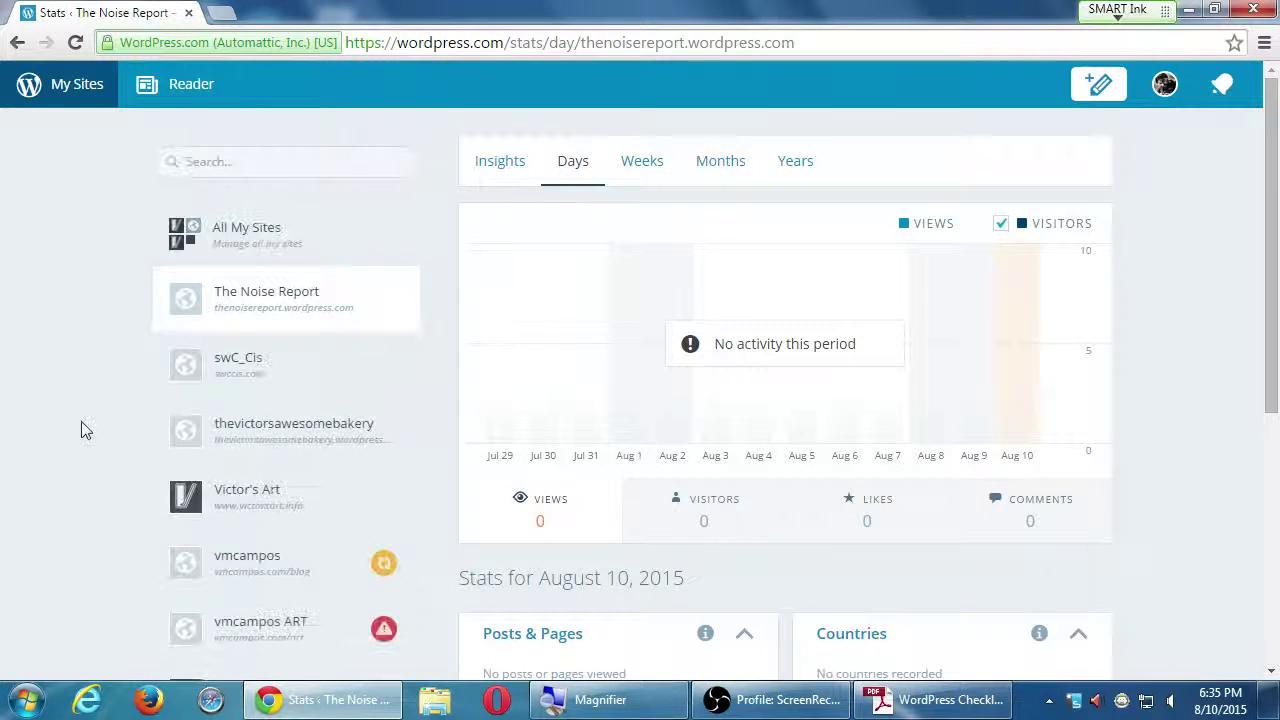
{"action": "scroll", "coordinate": [82, 466], "scroll_direction": "down", "scroll_amount": 1}
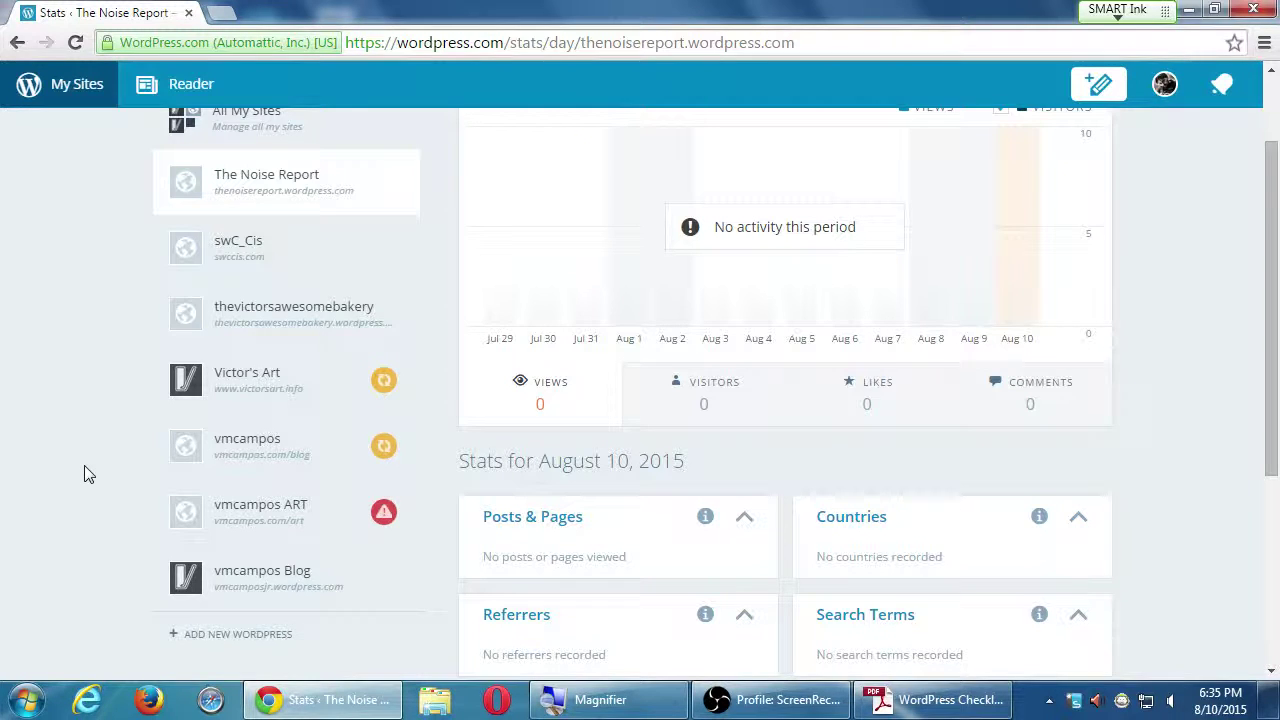
{"action": "scroll", "coordinate": [84, 470], "scroll_direction": "up", "scroll_amount": 1}
{"action": "scroll", "coordinate": [80, 475], "scroll_direction": "down", "scroll_amount": 3}
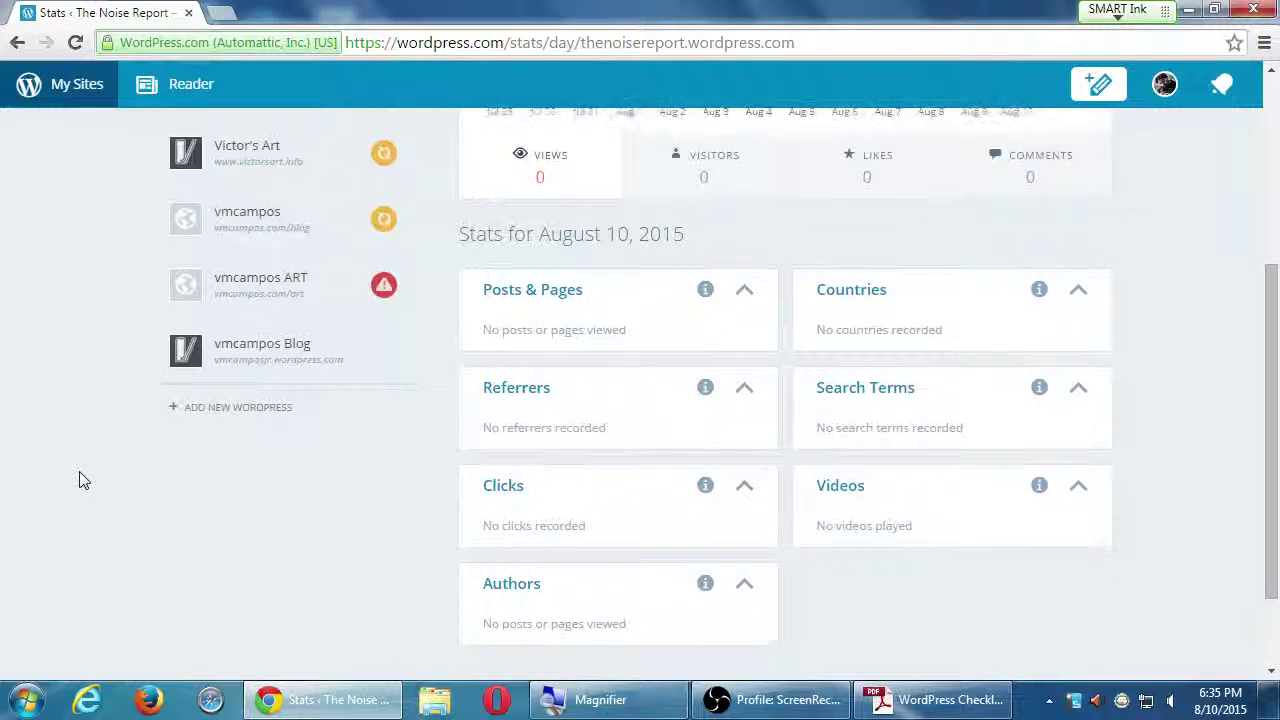
Start a new WordPress.com site with the address vsitess and decline the custom address offer.
{"action": "left_click", "coordinate": [238, 431]}
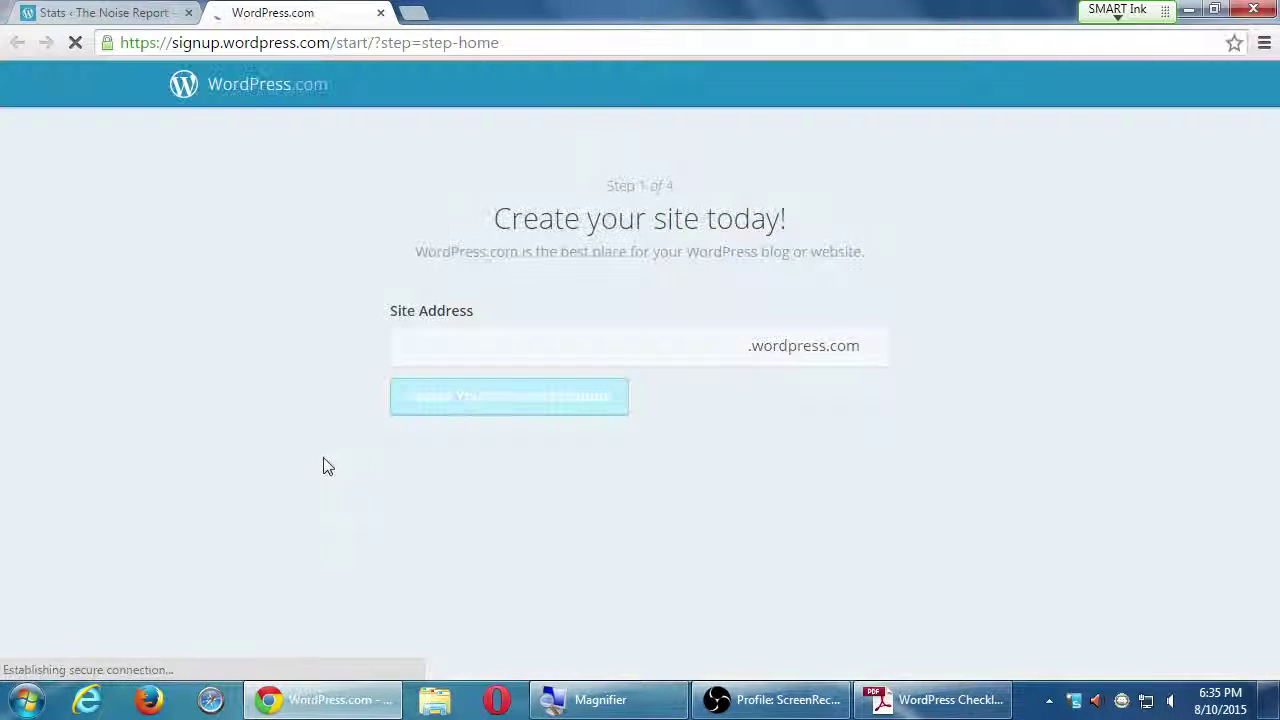
{"action": "left_click", "coordinate": [486, 349]}
{"action": "type", "text": "vsites"}
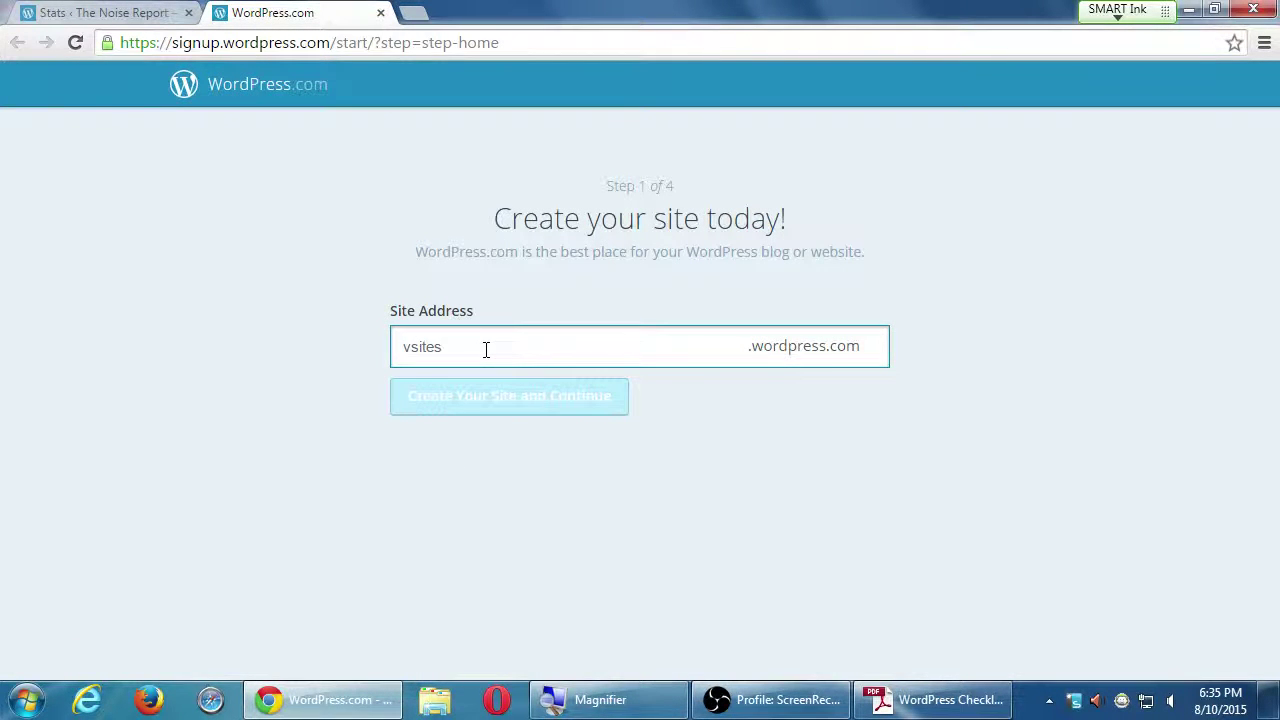
{"action": "type", "text": "s"}
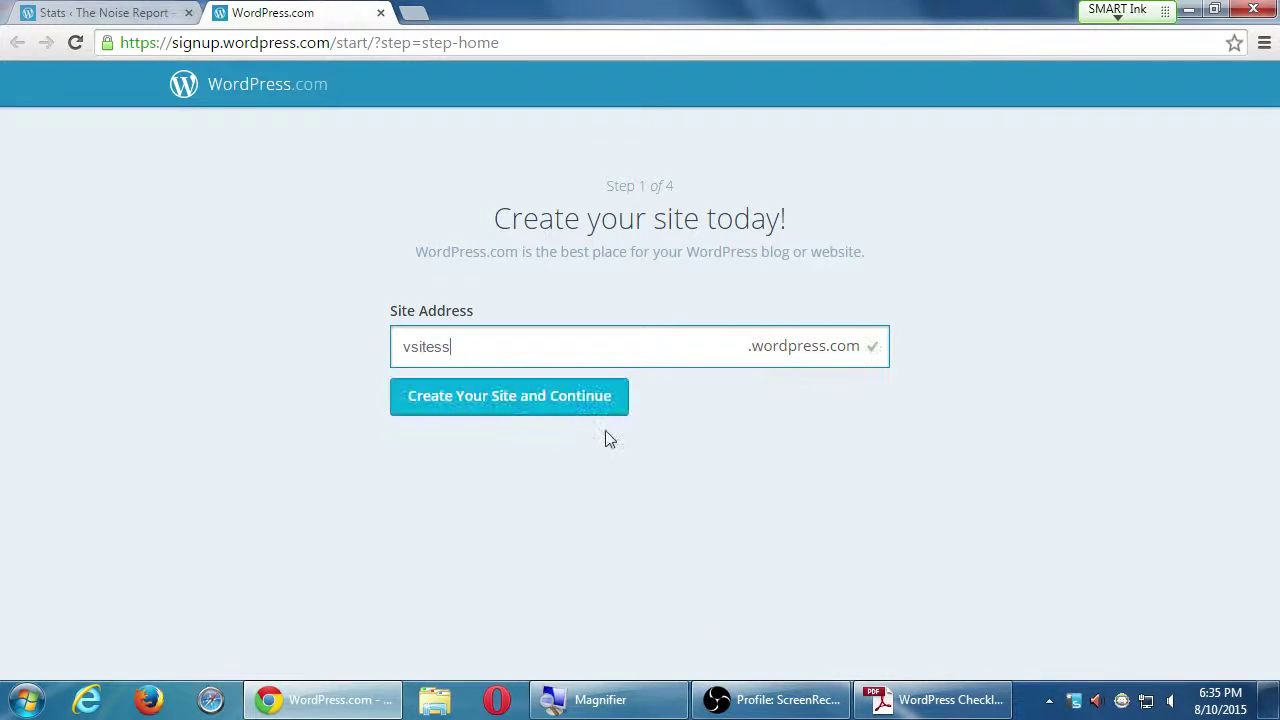
{"action": "left_click", "coordinate": [560, 402]}
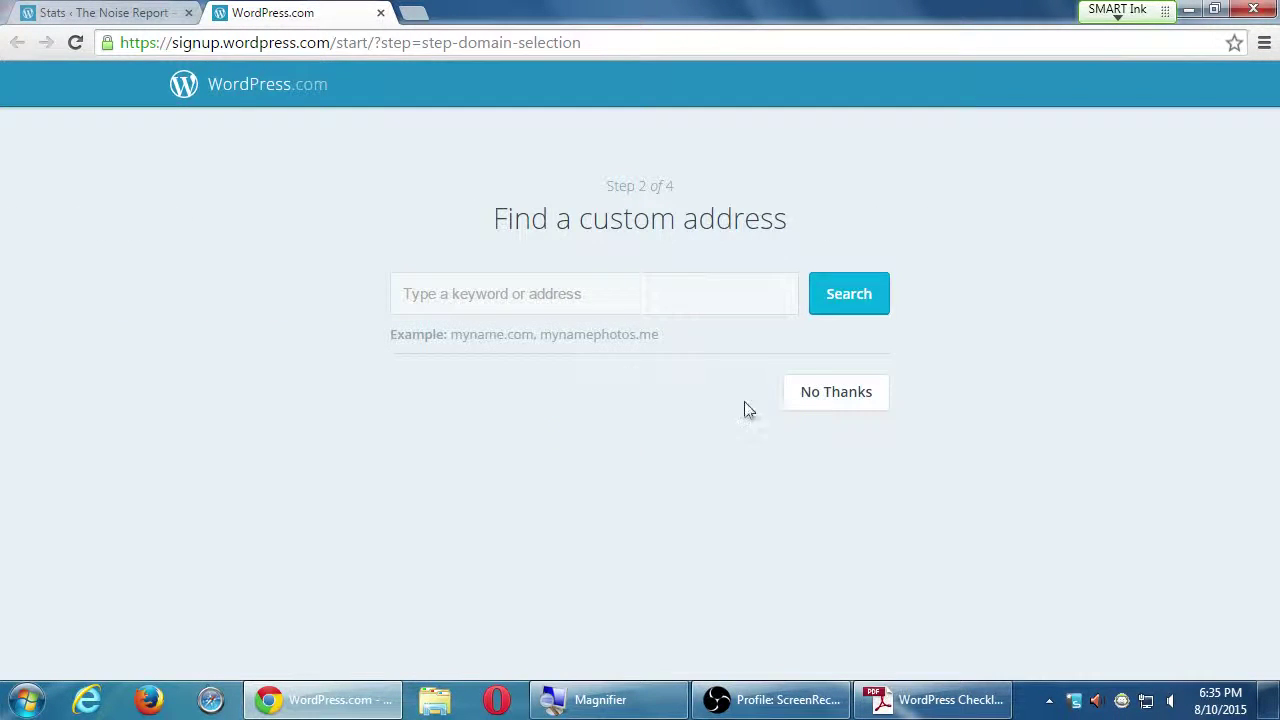
{"action": "left_click", "coordinate": [824, 399]}
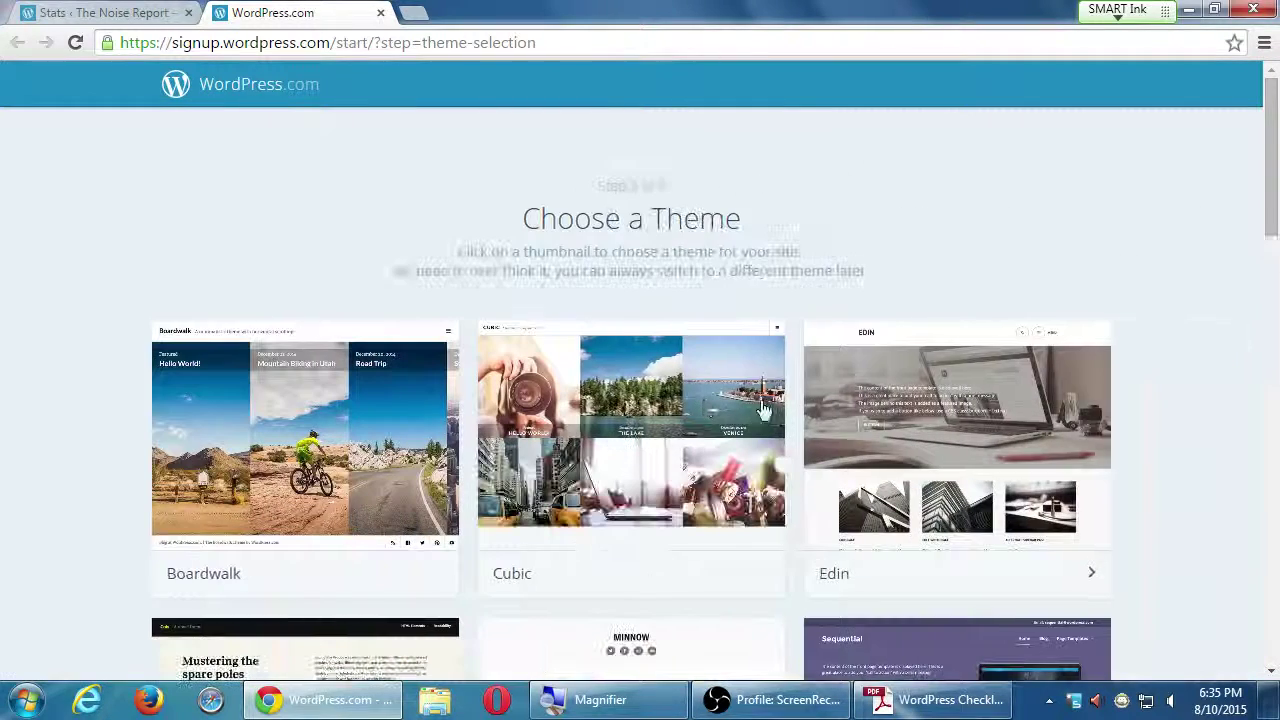
Choose the Boardwalk theme for the new site and finish the signup with the Free plan.
{"action": "left_click", "coordinate": [372, 446]}
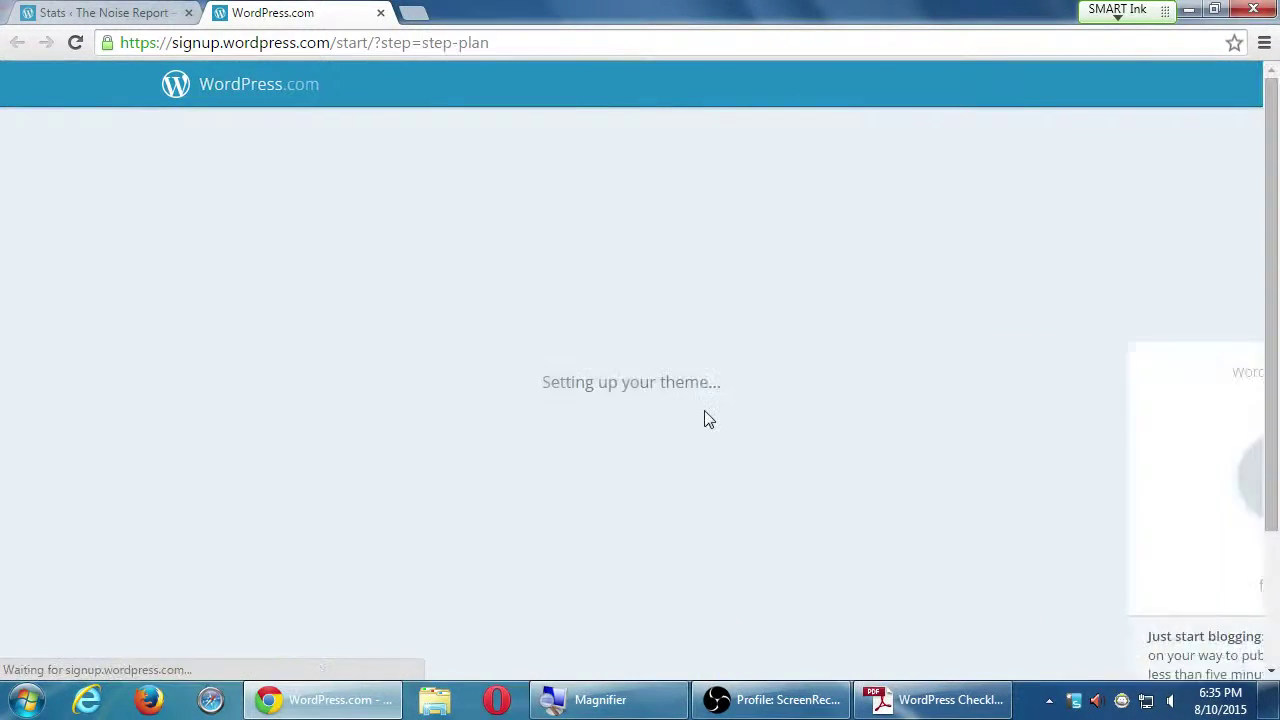
{"action": "scroll", "coordinate": [650, 495], "scroll_direction": "down", "scroll_amount": 4}
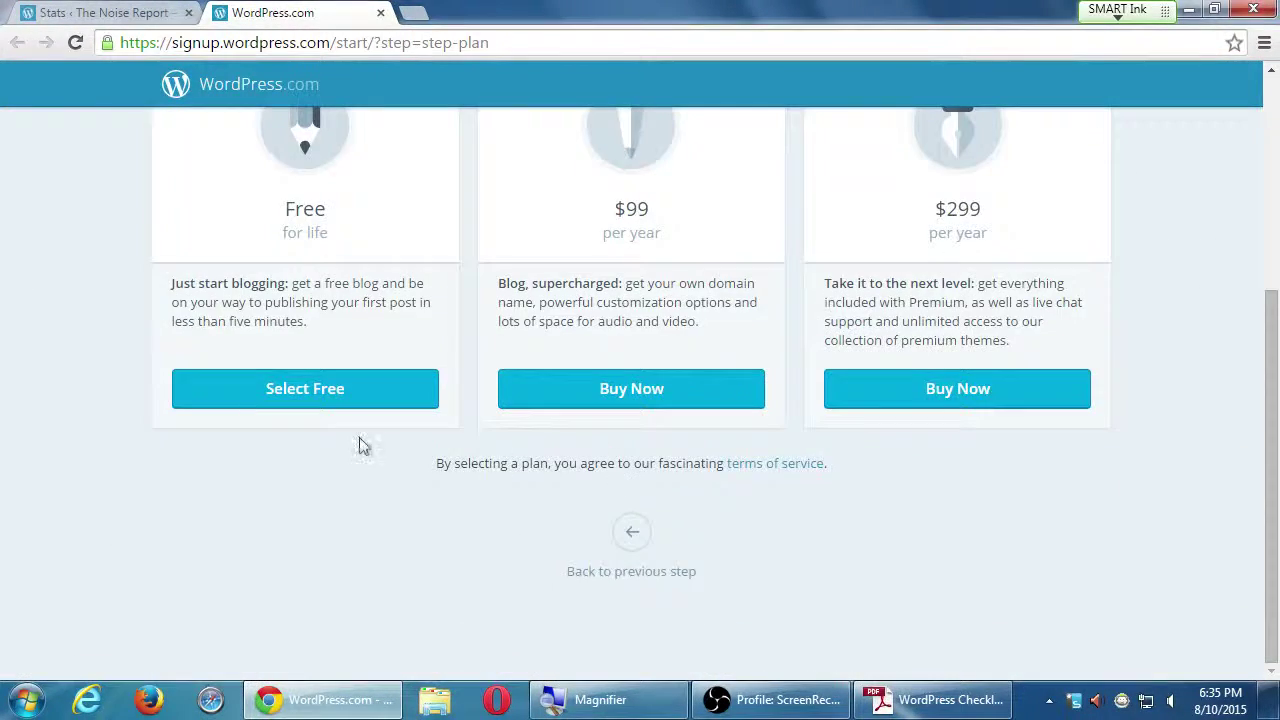
{"action": "left_click", "coordinate": [360, 404]}
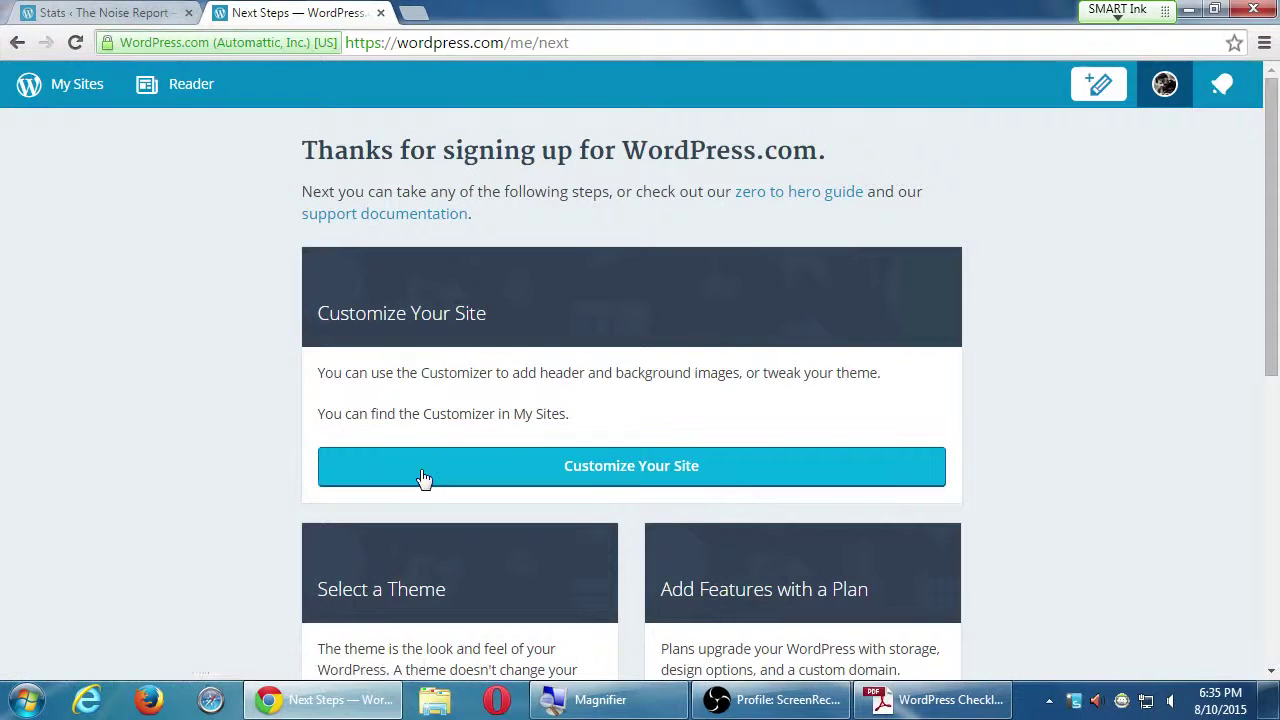
Return to My Sites, look briefly at the Reader, and switch to the new vsitess site.
{"action": "left_click", "coordinate": [58, 100]}
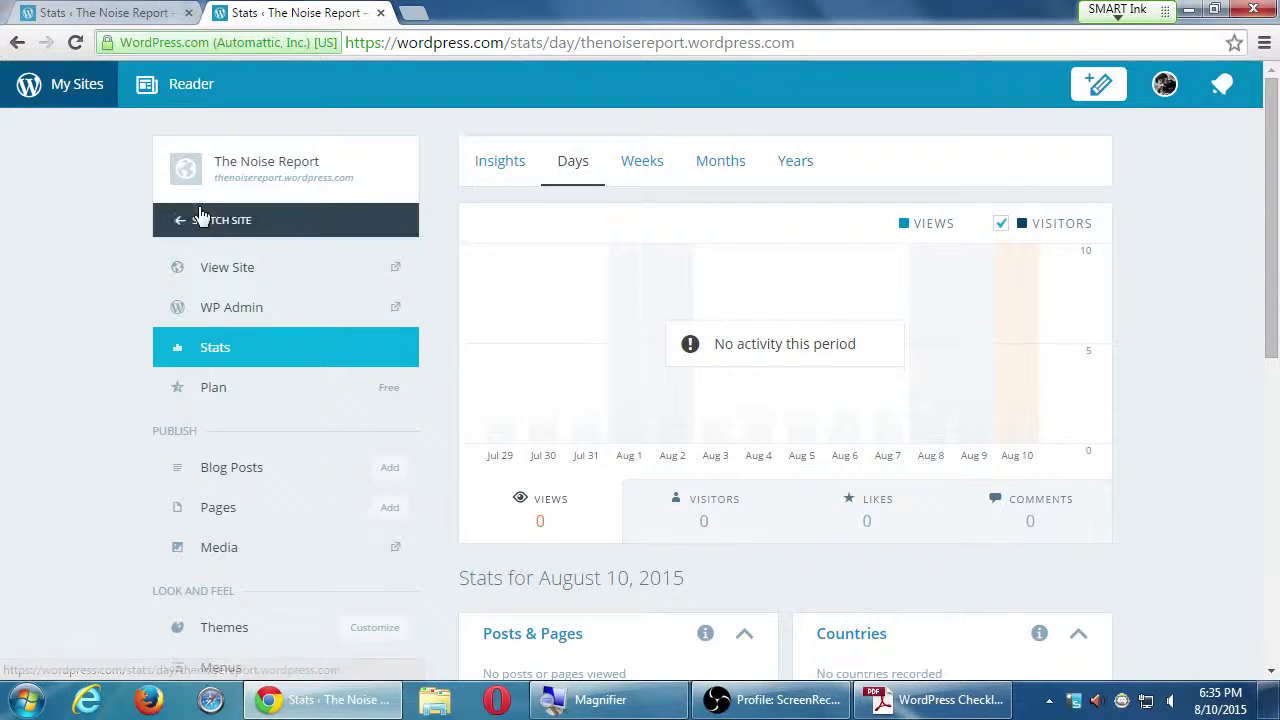
{"action": "left_click", "coordinate": [202, 90]}
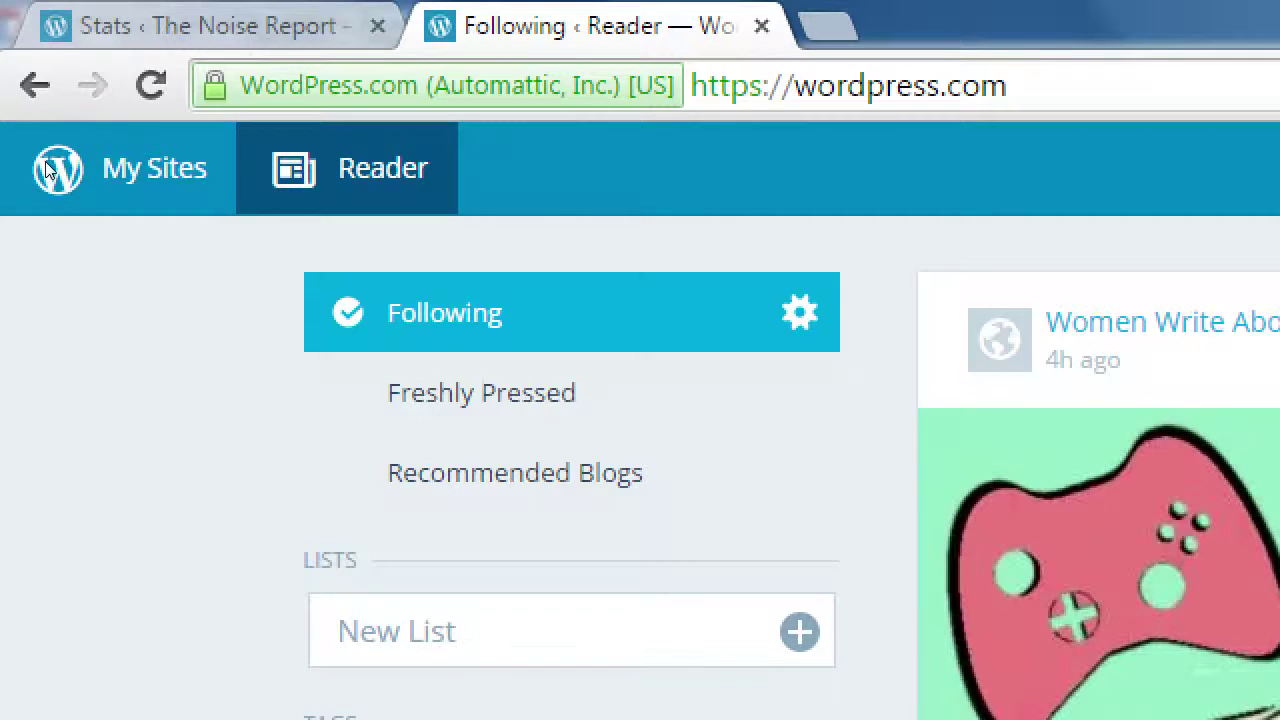
{"action": "left_click", "coordinate": [47, 170]}
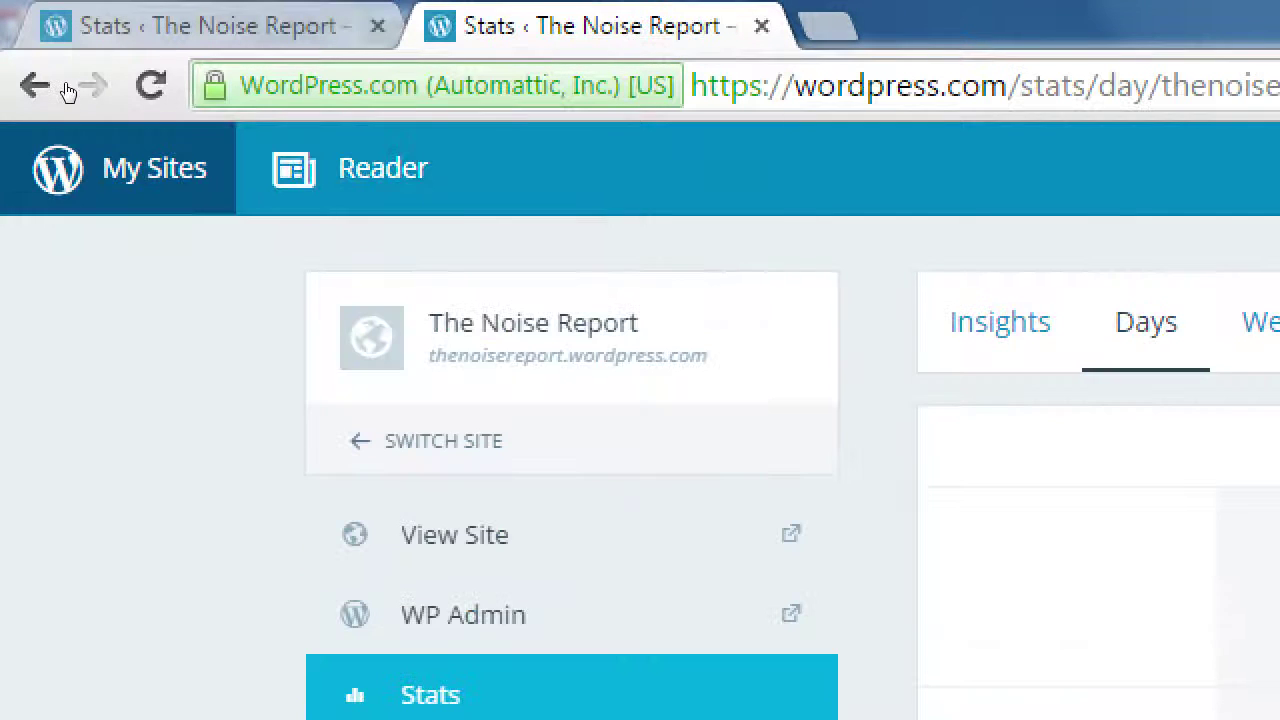
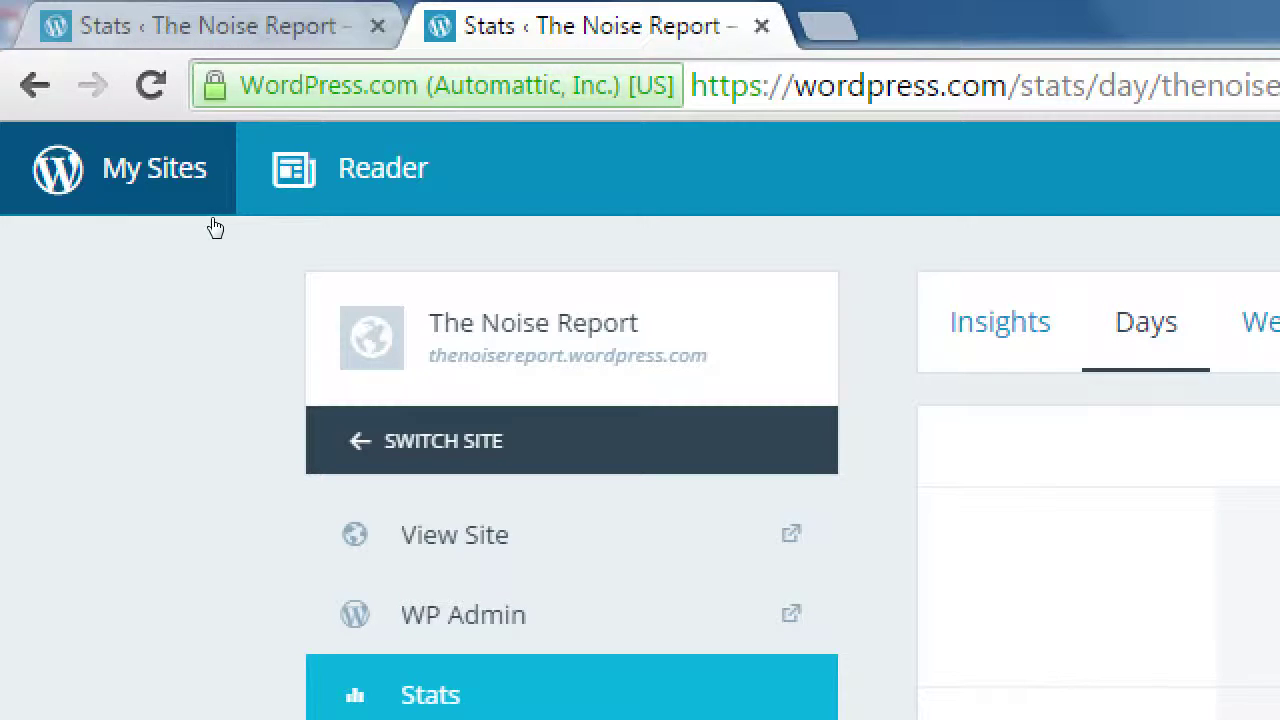
{"action": "left_click", "coordinate": [213, 214]}
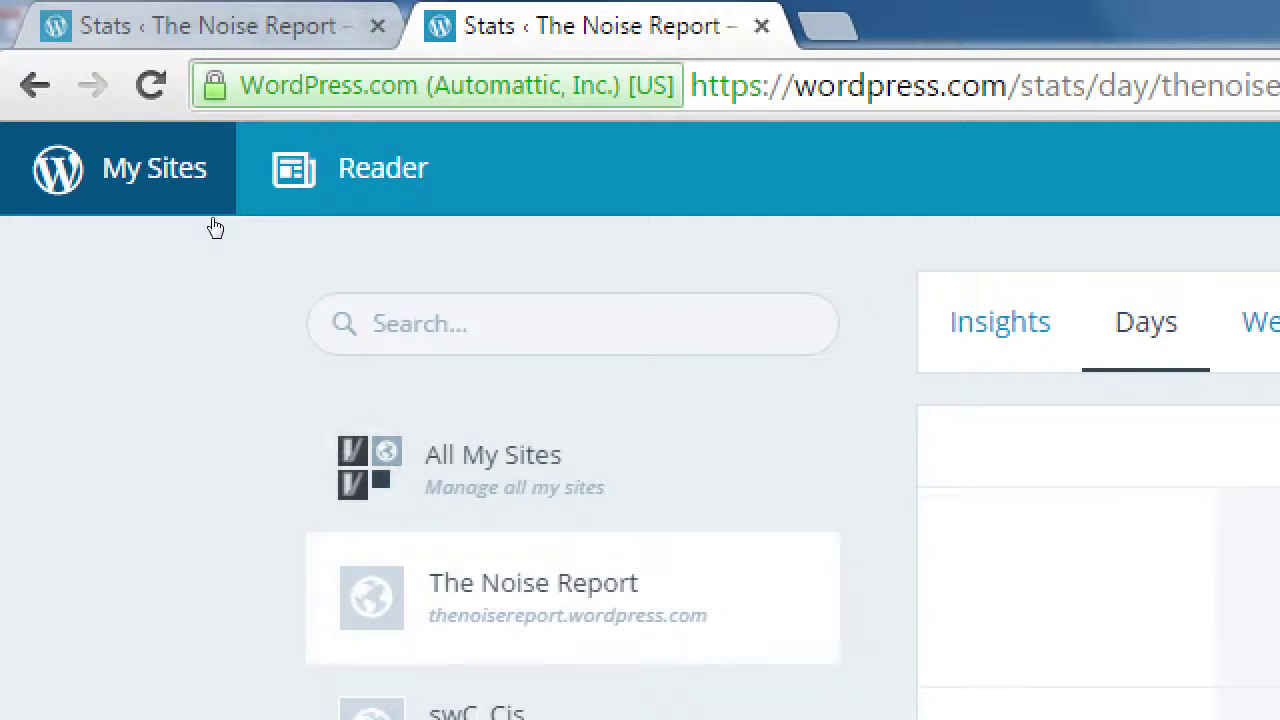
{"action": "scroll", "coordinate": [215, 228], "scroll_direction": "down", "scroll_amount": 3}
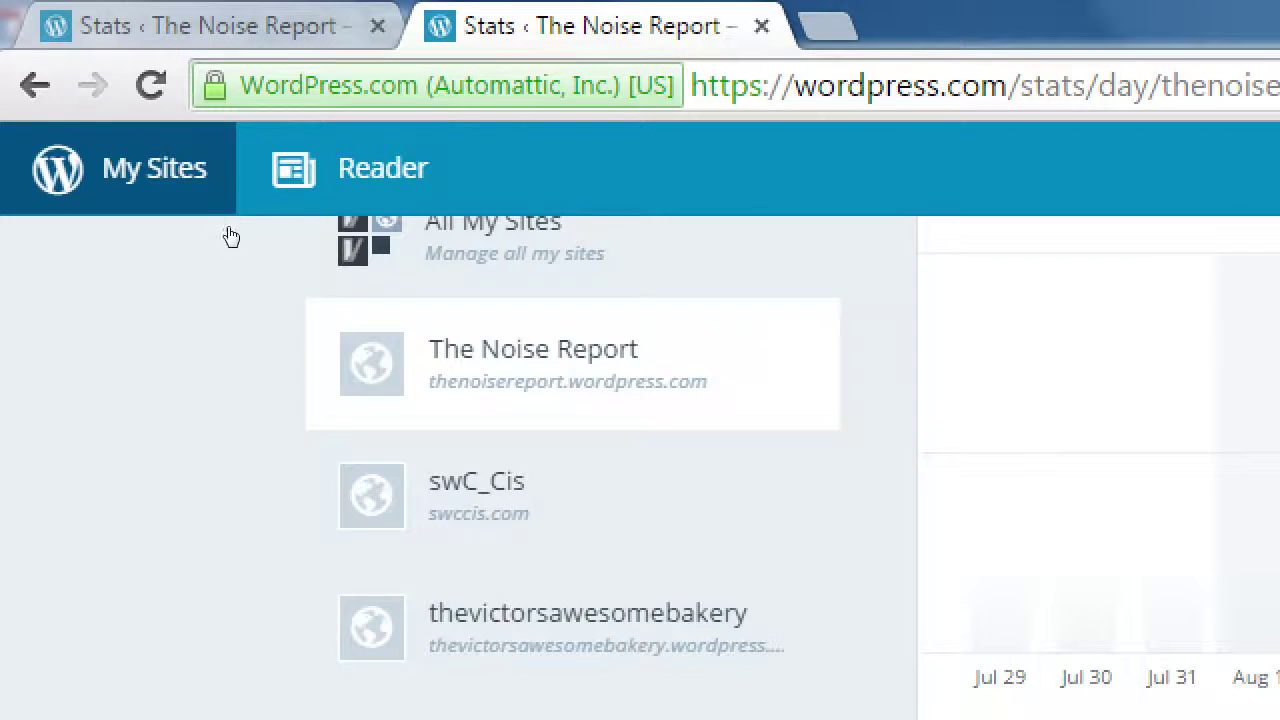
{"action": "scroll", "coordinate": [228, 310], "scroll_direction": "down", "scroll_amount": 3}
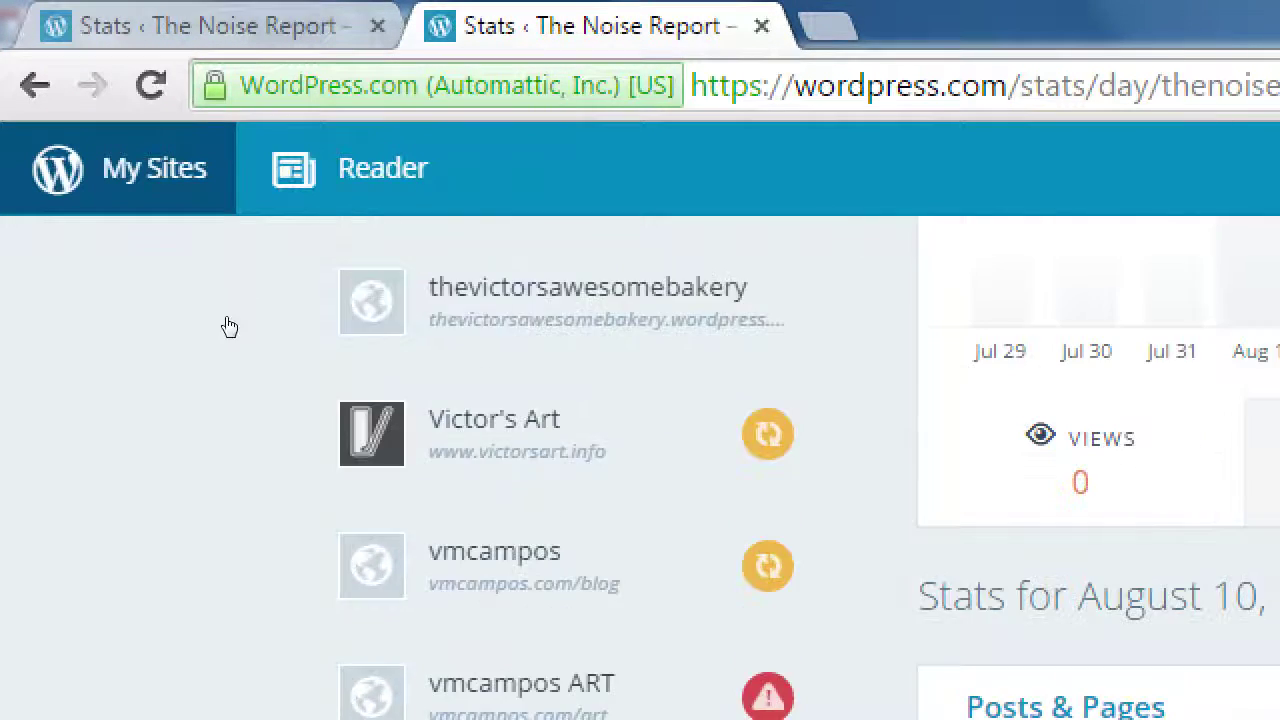
{"action": "scroll", "coordinate": [233, 327], "scroll_direction": "down", "scroll_amount": 3}
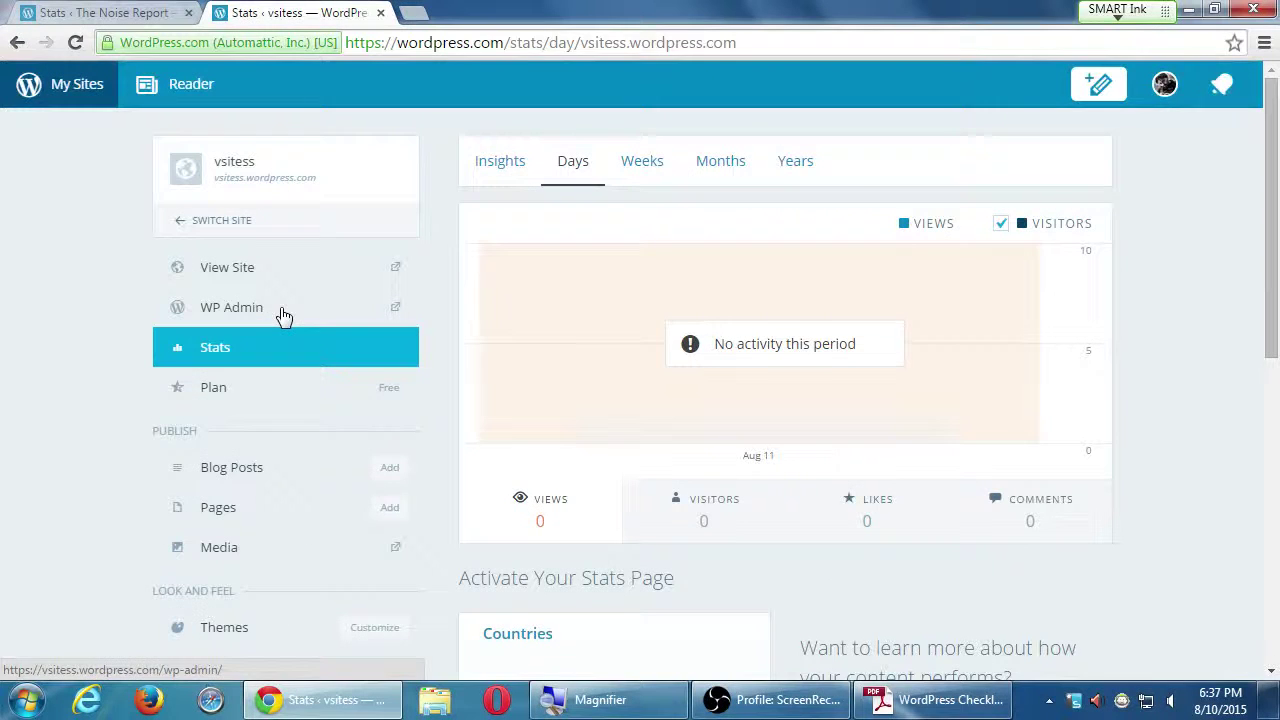
Open the WP Admin dashboard of the vsitess site and compare it with the site's Stats page.
{"action": "left_click", "coordinate": [538, 360]}
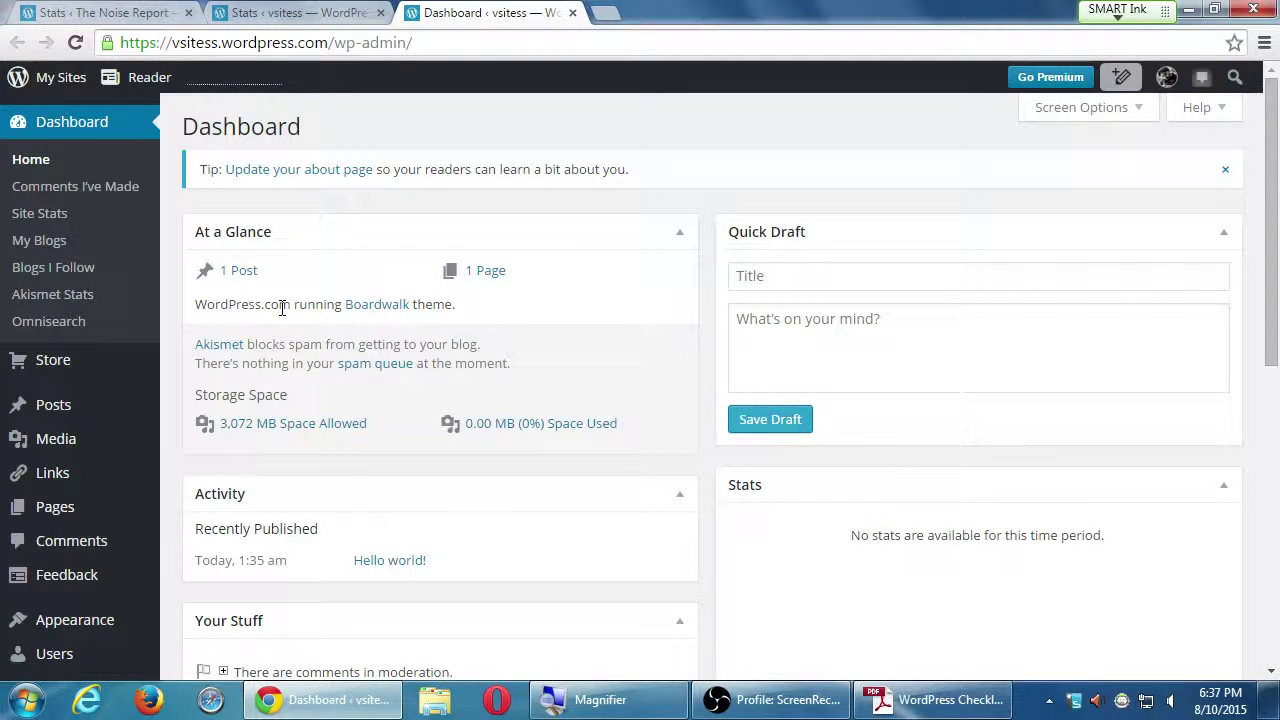
{"action": "key", "text": "ctrl+shift+Tab"}
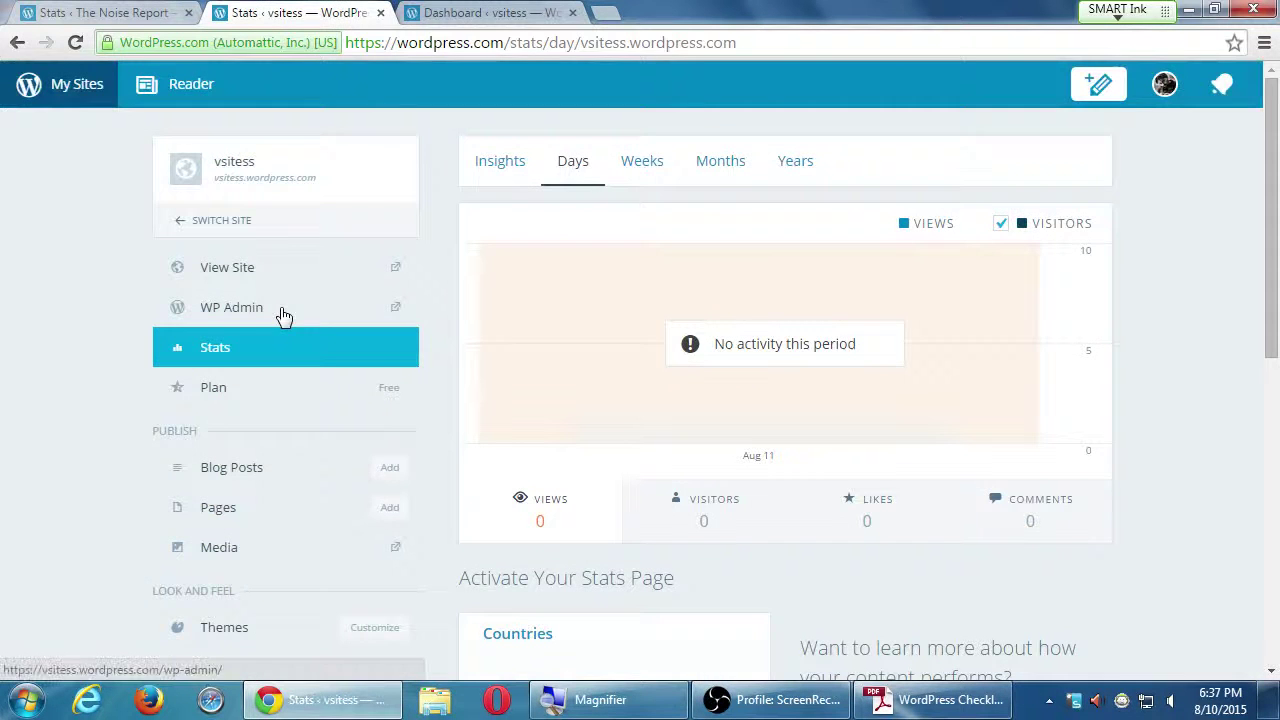
{"action": "key", "text": "ctrl+Tab"}
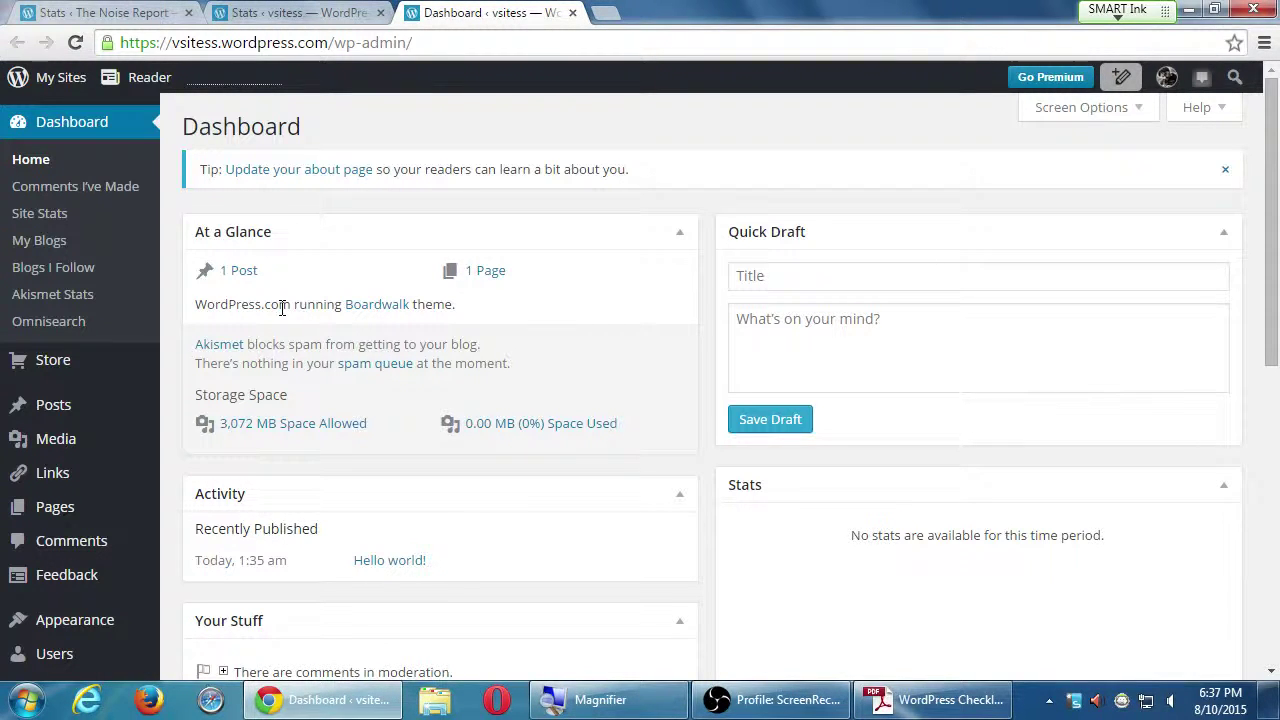
Switch to Adobe Reader and review the WordPress Checklist's Writing section along with the preceding item on writing solo or not.
{"action": "left_click", "coordinate": [950, 700]}
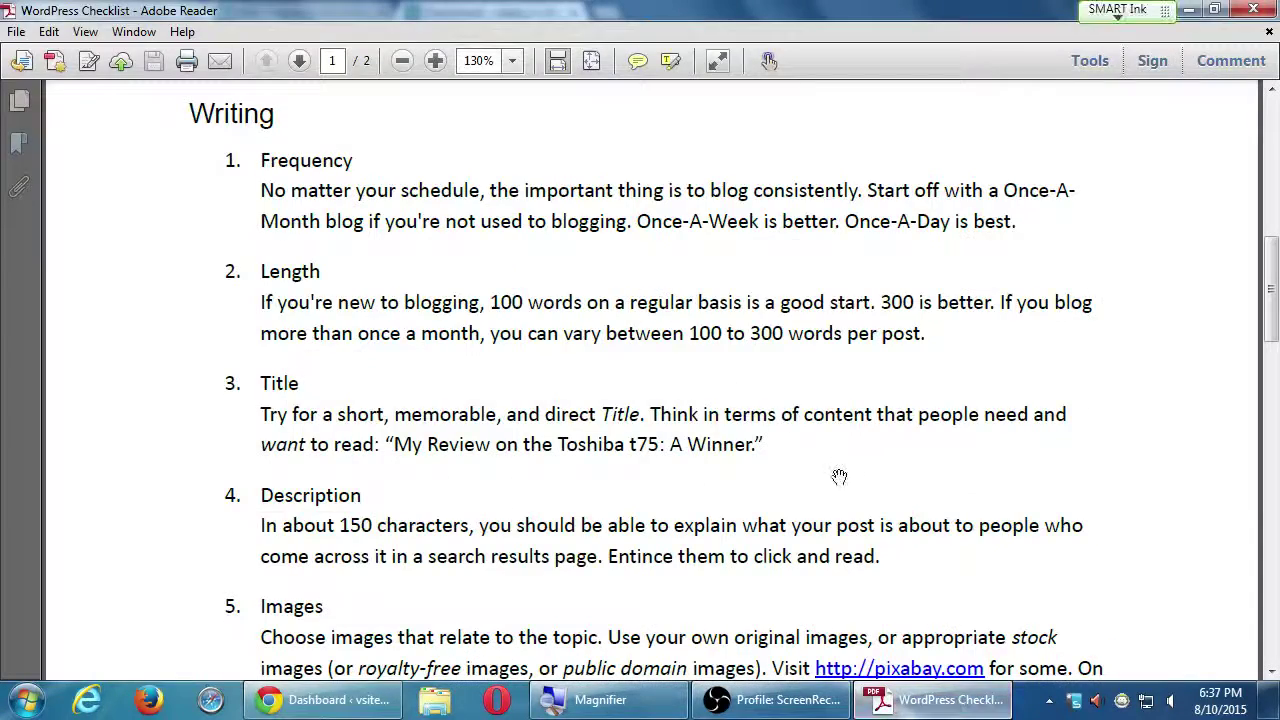
{"action": "scroll", "coordinate": [640, 438], "scroll_direction": "down", "scroll_amount": 1}
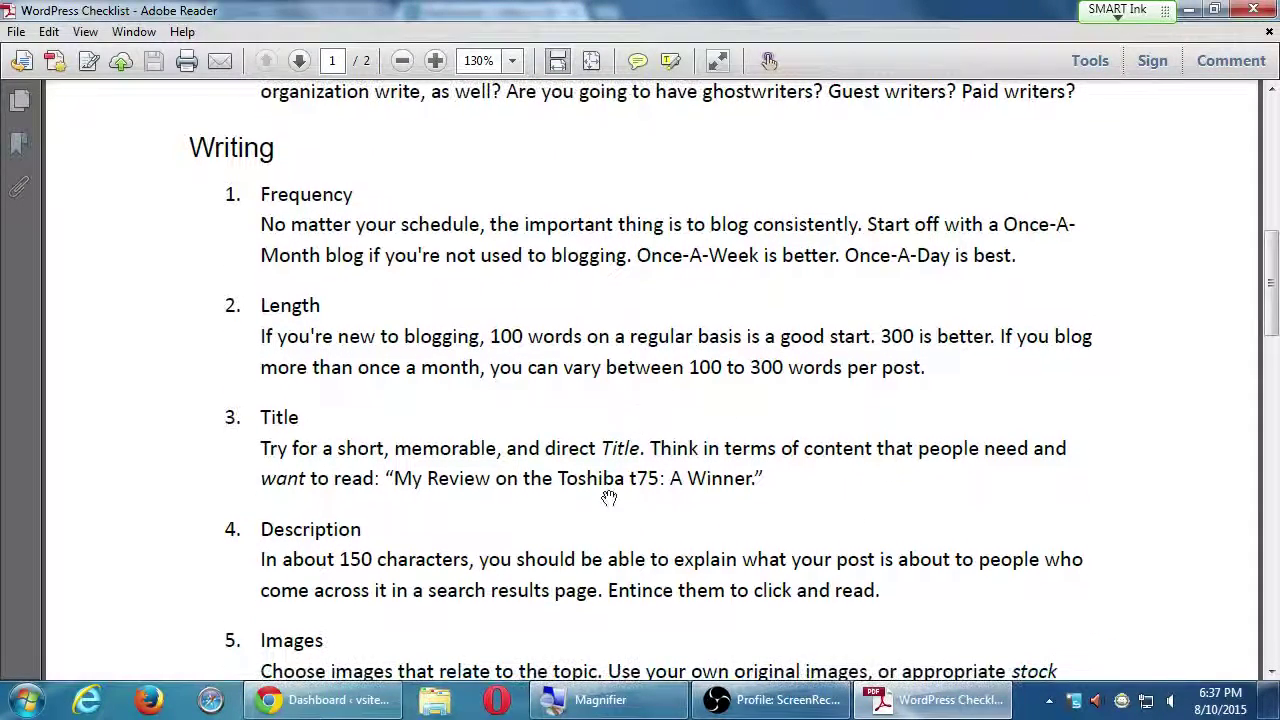
{"action": "left_click", "coordinate": [330, 700]}
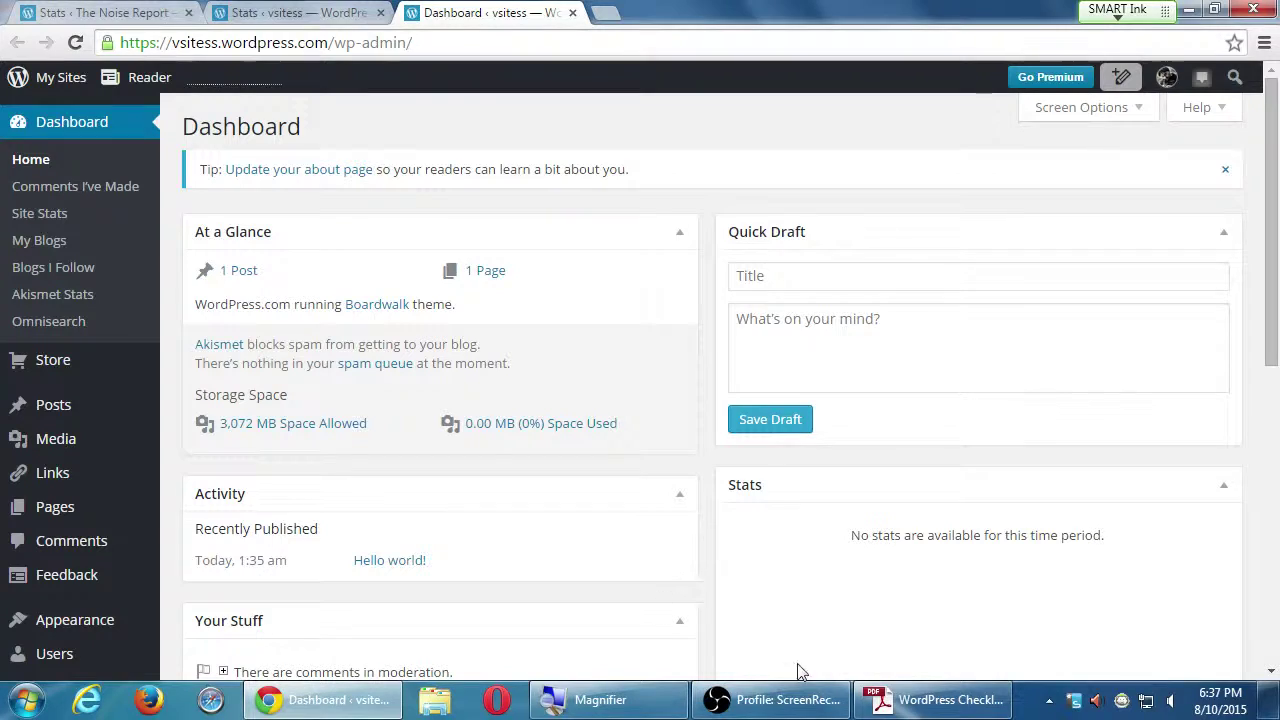
{"action": "left_click", "coordinate": [890, 704]}
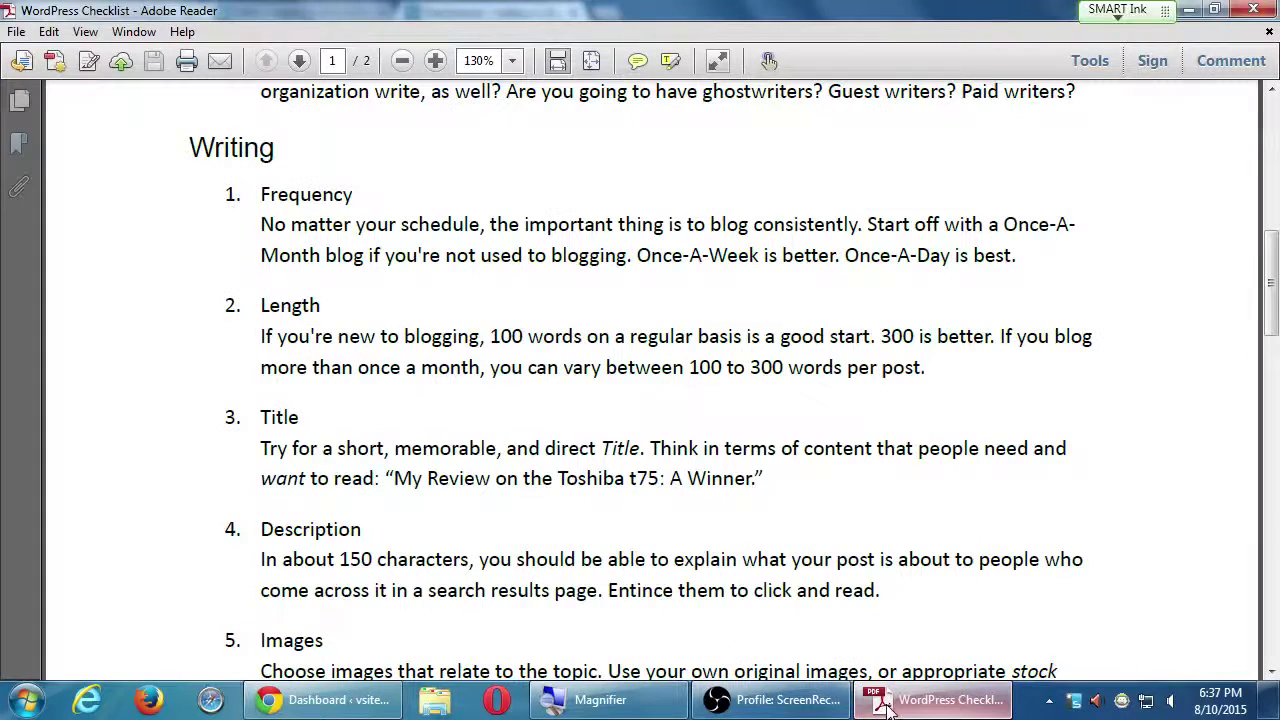
{"action": "scroll", "coordinate": [651, 528], "scroll_direction": "down", "scroll_amount": 1}
{"action": "left_click_drag", "start_coordinate": [671, 492], "coordinate": [674, 503]}
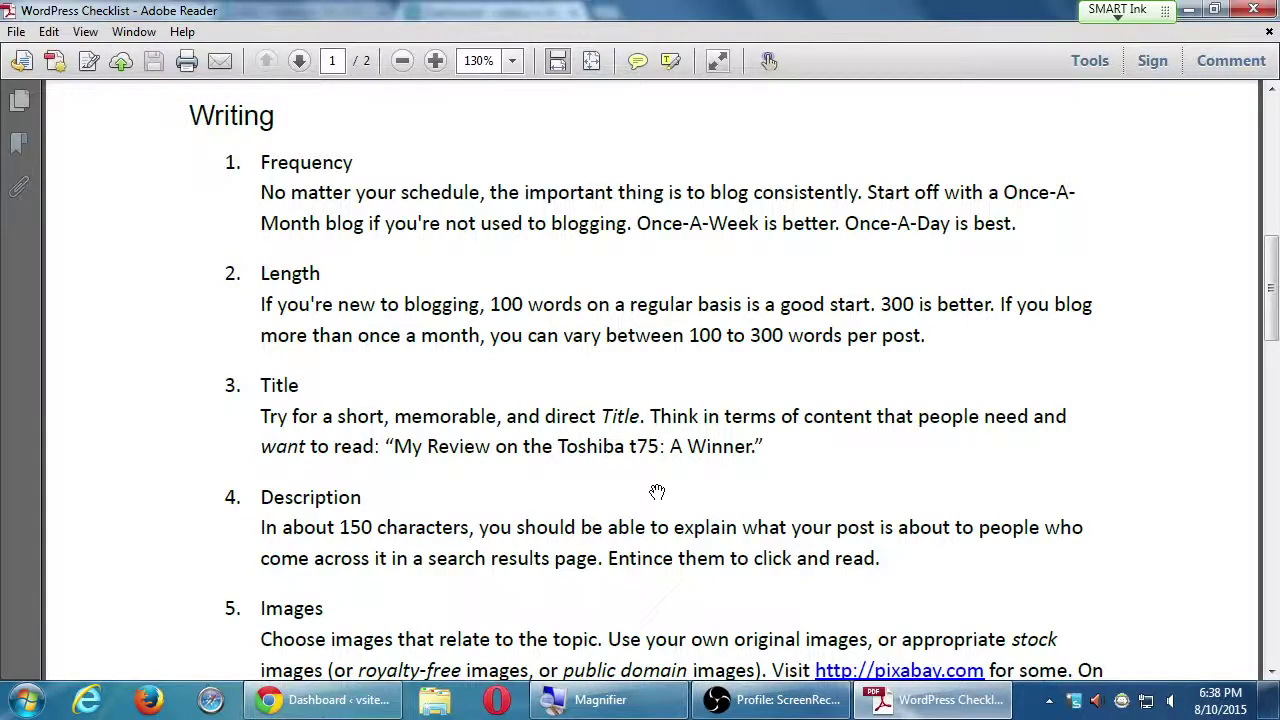
{"action": "scroll", "coordinate": [900, 262], "scroll_direction": "up", "scroll_amount": 5}
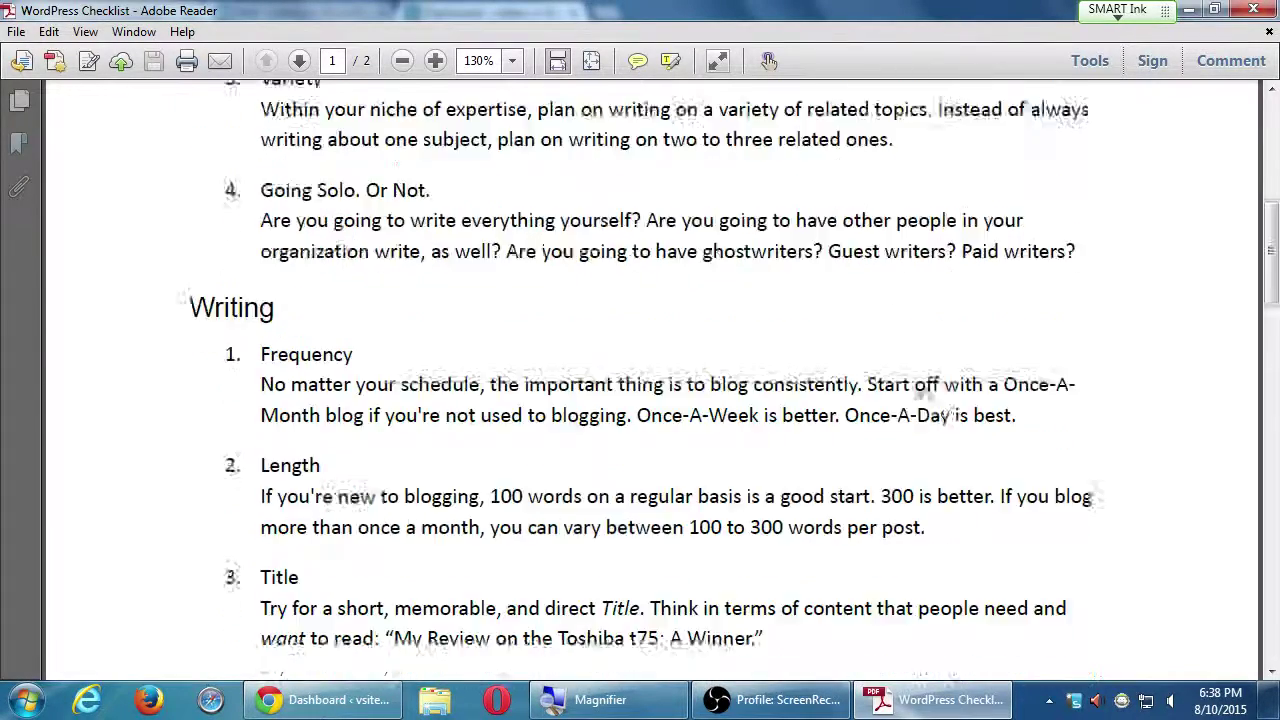
{"action": "scroll", "coordinate": [950, 340], "scroll_direction": "up", "scroll_amount": 3}
{"action": "scroll", "coordinate": [966, 320], "scroll_direction": "down", "scroll_amount": 3}
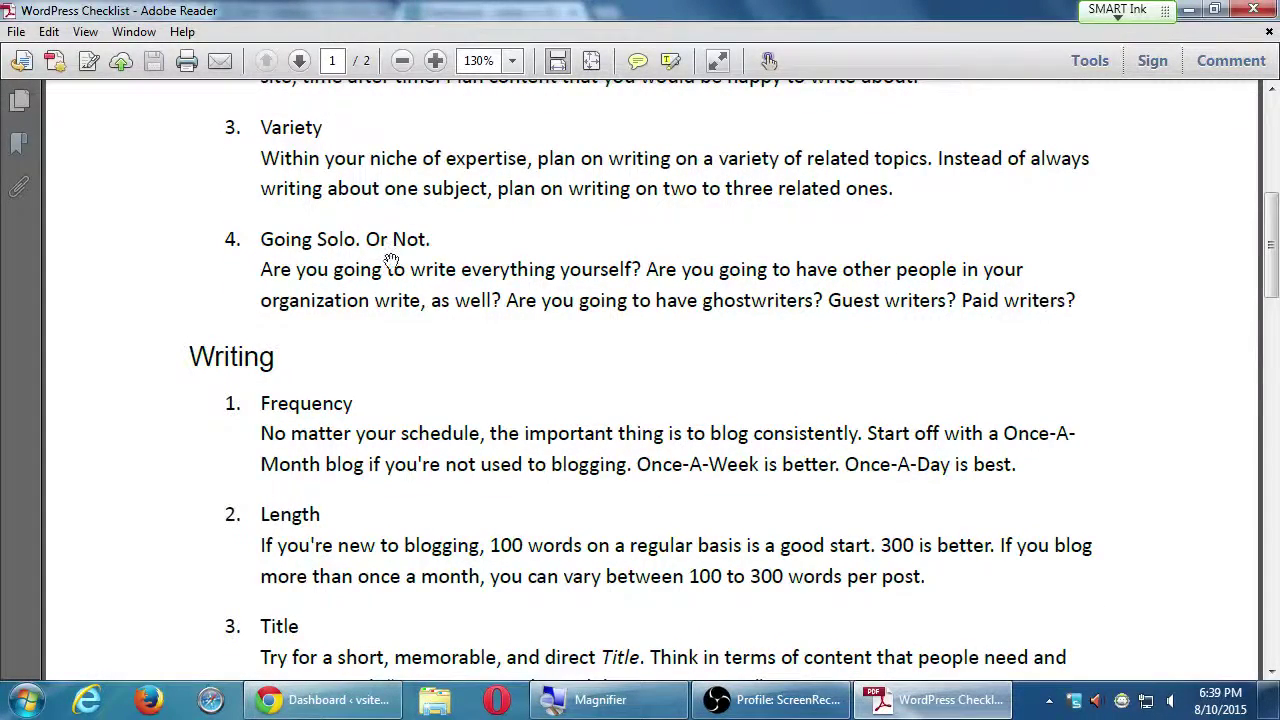
Read the checklist's Writing items on frequency, length, title, description and images.
{"action": "scroll", "coordinate": [920, 500], "scroll_direction": "down", "scroll_amount": 5}
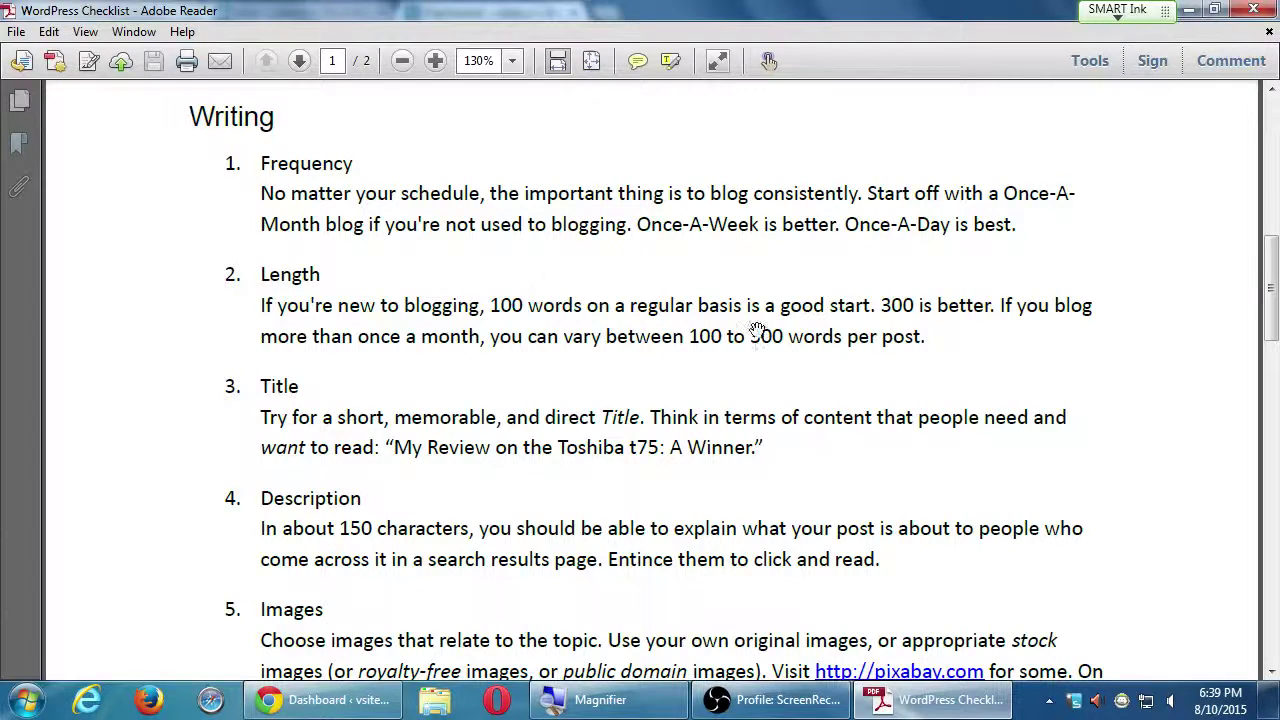
{"action": "scroll", "coordinate": [835, 440], "scroll_direction": "down", "scroll_amount": 1}
{"action": "left_click_drag", "start_coordinate": [835, 440], "coordinate": [837, 409]}
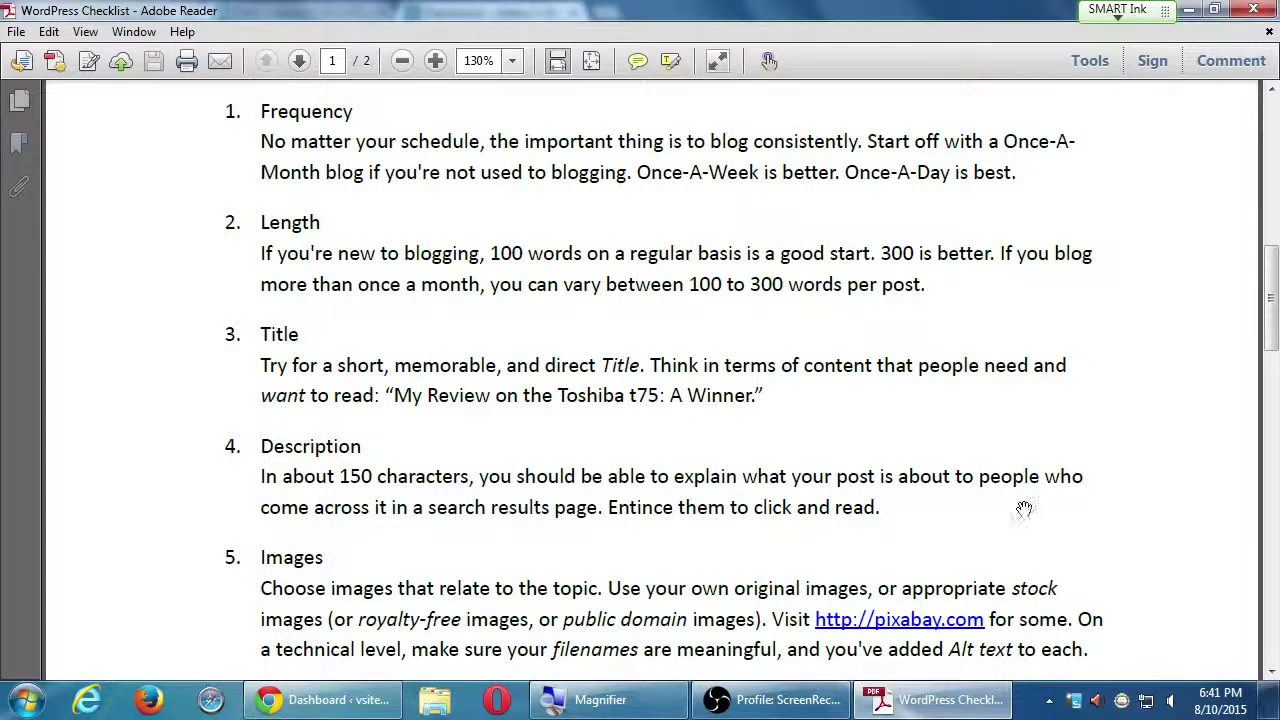
{"action": "scroll", "coordinate": [1022, 505], "scroll_direction": "down", "scroll_amount": 2}
{"action": "left_click_drag", "start_coordinate": [1037, 330], "coordinate": [1040, 297]}
{"action": "left_click_drag", "start_coordinate": [375, 183], "coordinate": [375, 178]}
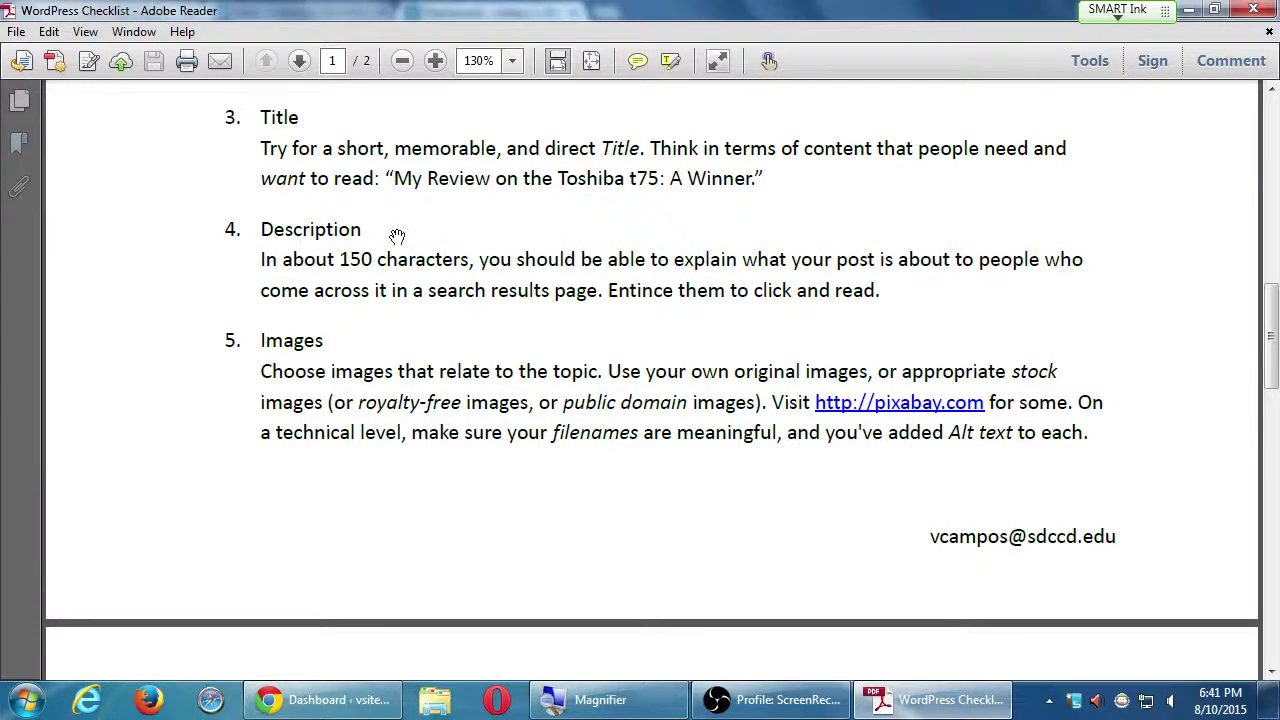
Switch back to Chrome, start a new post on vsitess and dismiss the Distraction-Free Writing tip.
{"action": "left_click", "coordinate": [330, 700]}
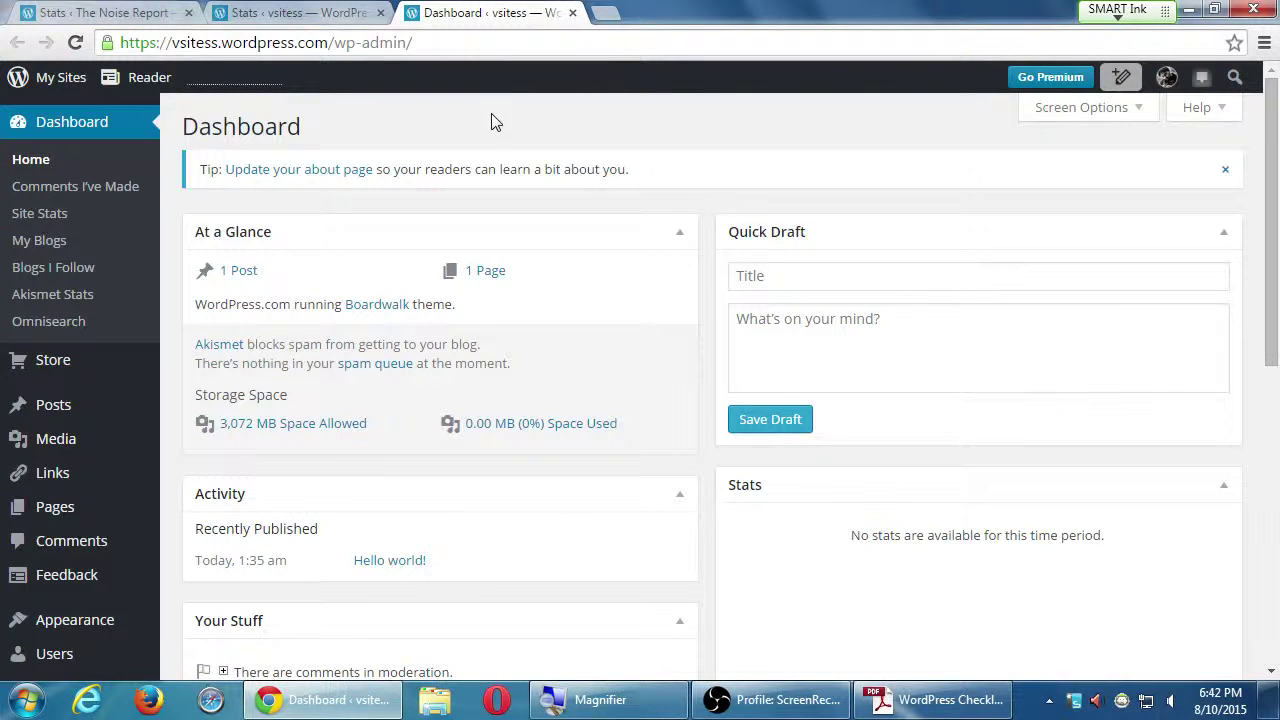
{"action": "mouse_move", "coordinate": [80, 410]}
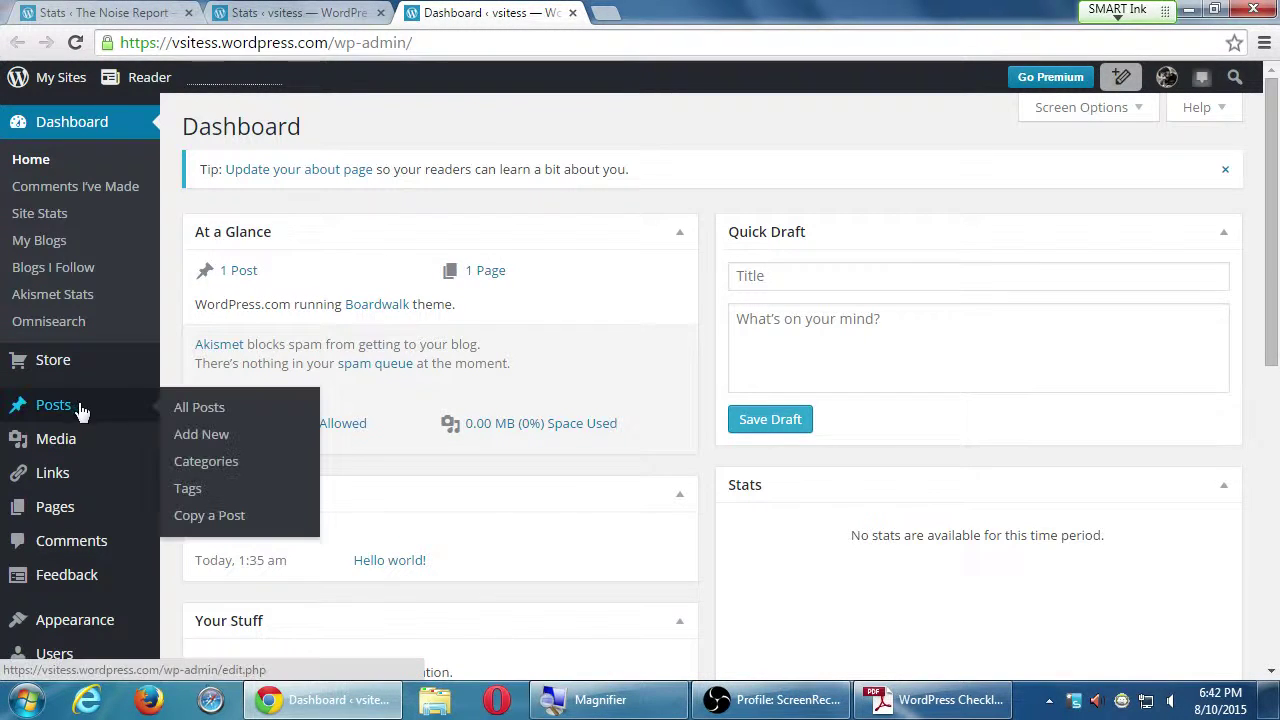
{"action": "left_click", "coordinate": [205, 437]}
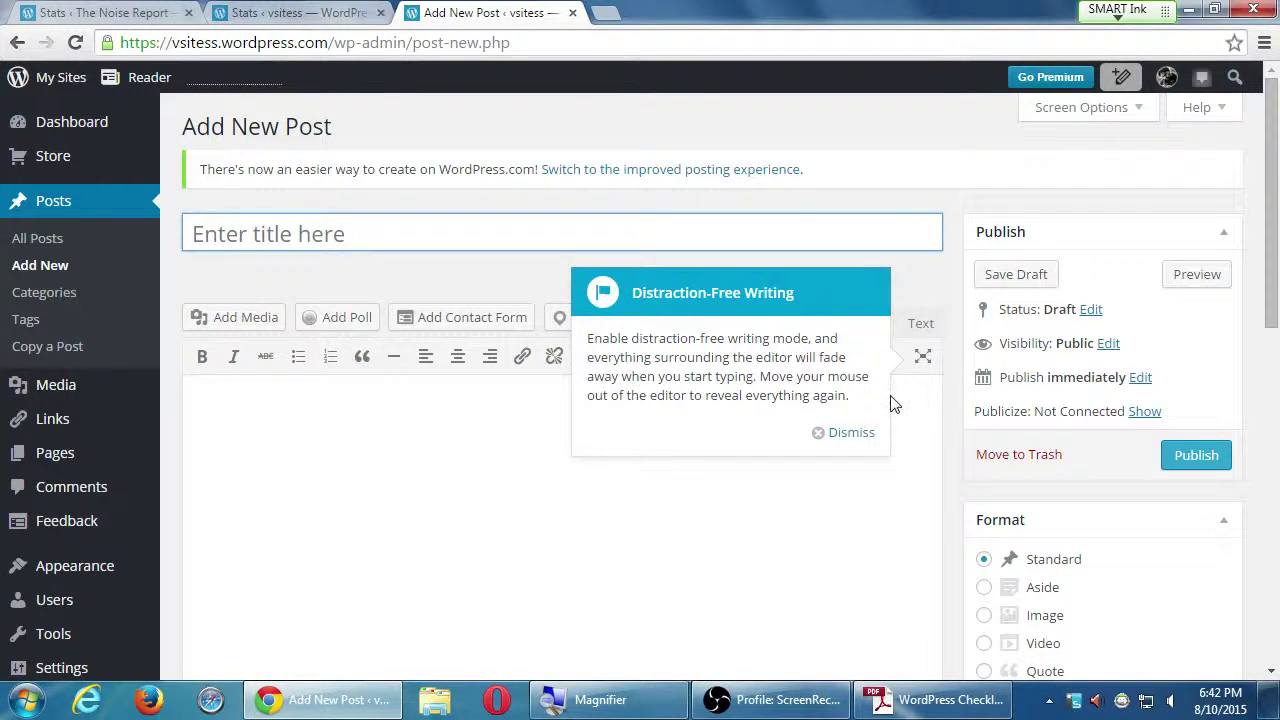
{"action": "left_click", "coordinate": [858, 433]}
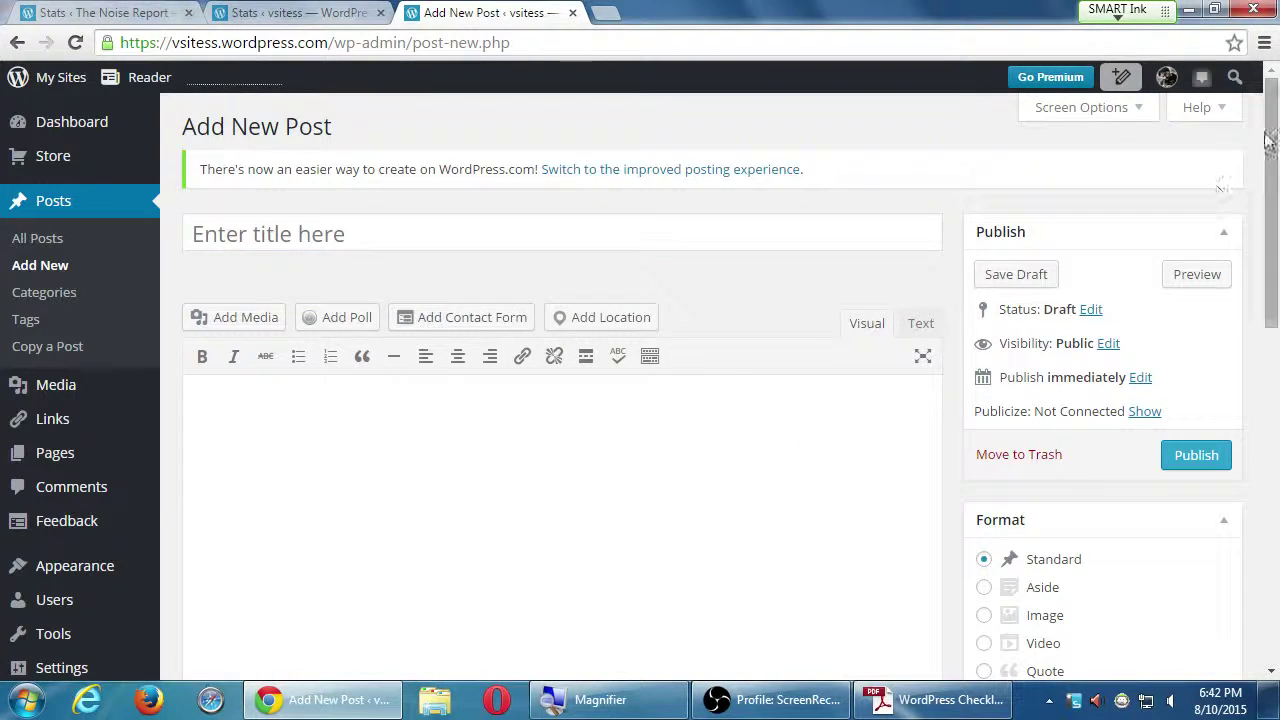
Show the Slug and Send Trackbacks boxes on the new post's editing page through Screen Options.
{"action": "mouse_move", "coordinate": [1268, 140]}
{"action": "left_mouse_down"}
{"action": "mouse_move", "coordinate": [1240, 320]}
{"action": "mouse_move", "coordinate": [1275, 586]}
{"action": "mouse_move", "coordinate": [1275, 133]}
{"action": "left_mouse_up"}
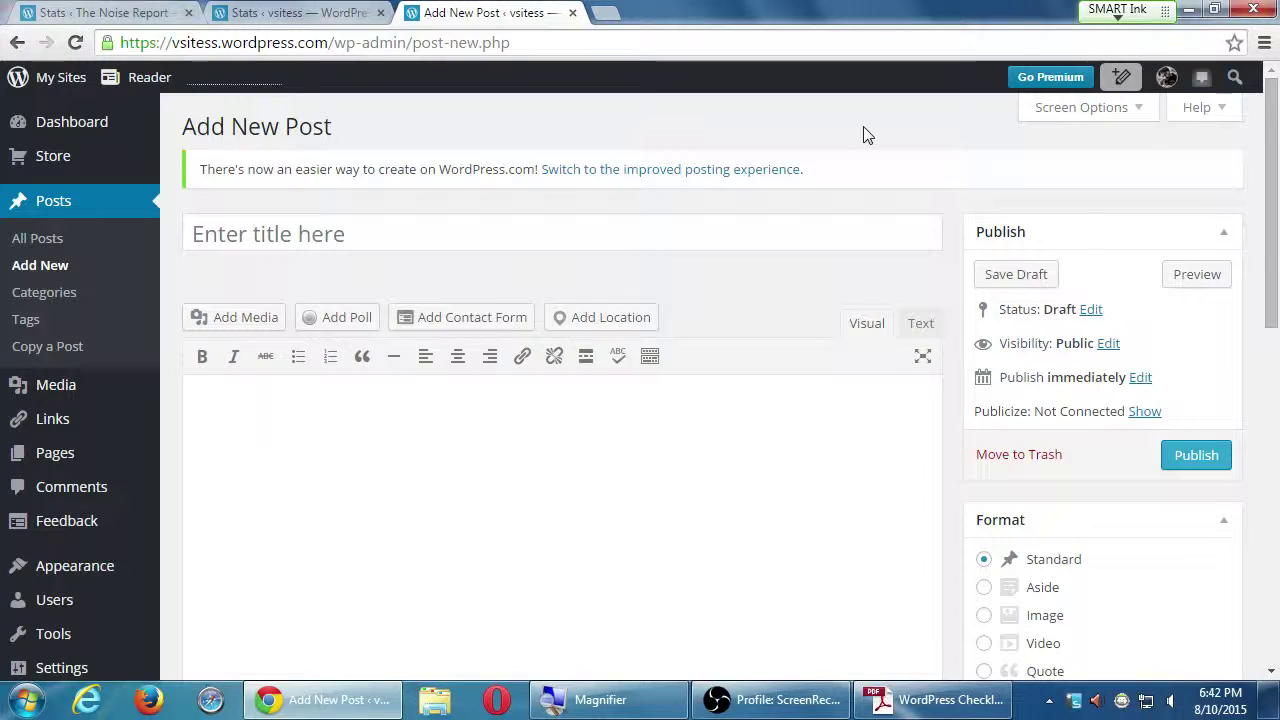
{"action": "scroll", "coordinate": [1034, 400], "scroll_direction": "down", "scroll_amount": 8}
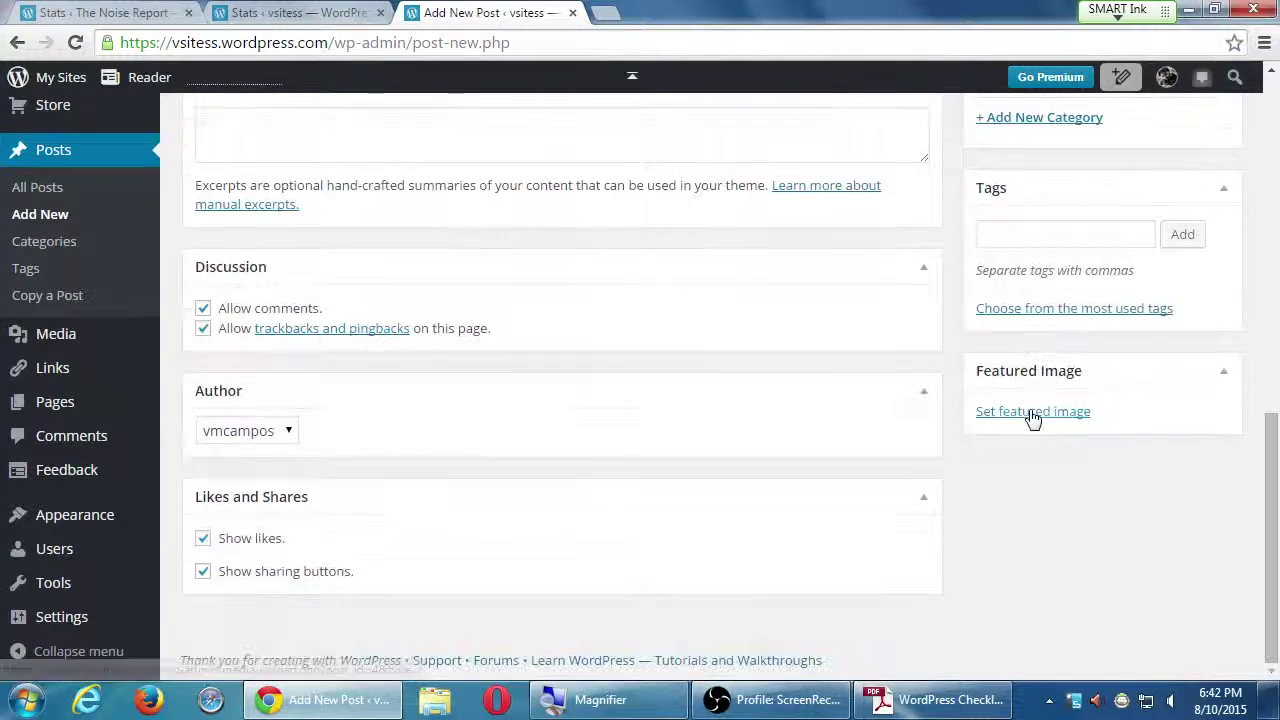
{"action": "scroll", "coordinate": [1034, 418], "scroll_direction": "up", "scroll_amount": 6}
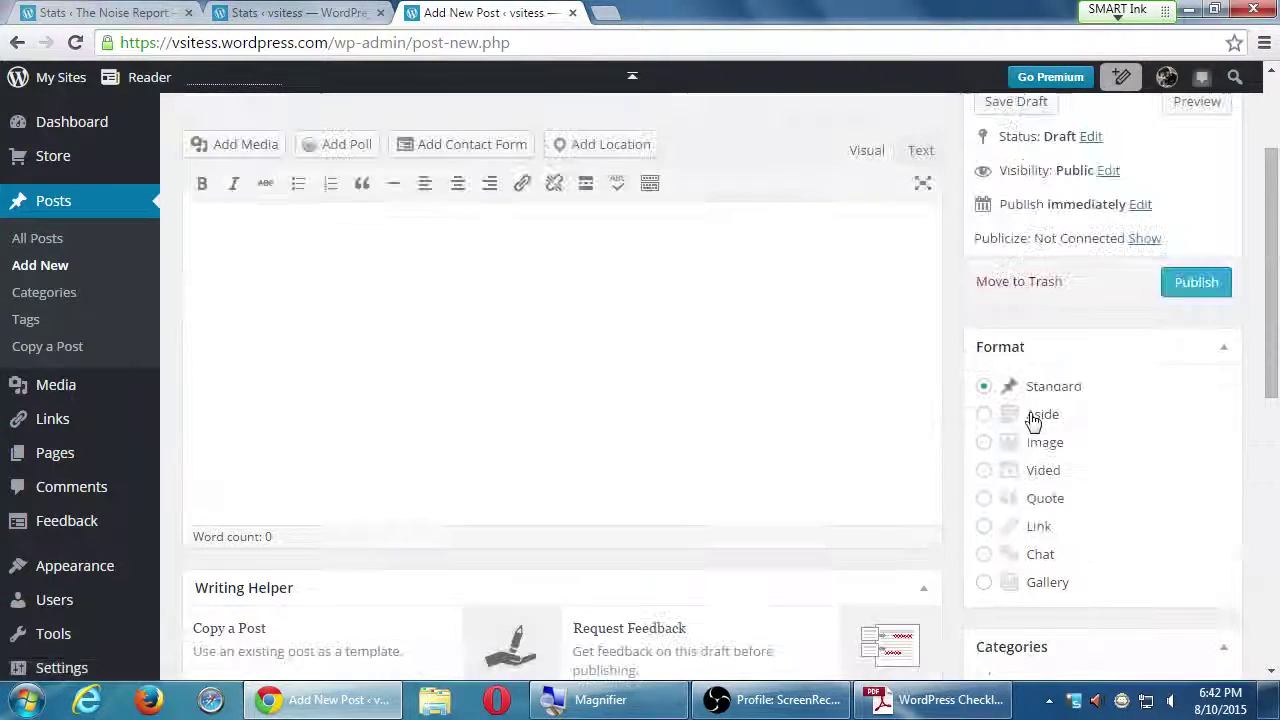
{"action": "scroll", "coordinate": [1034, 418], "scroll_direction": "up", "scroll_amount": 2}
{"action": "scroll", "coordinate": [1020, 400], "scroll_direction": "down", "scroll_amount": 1}
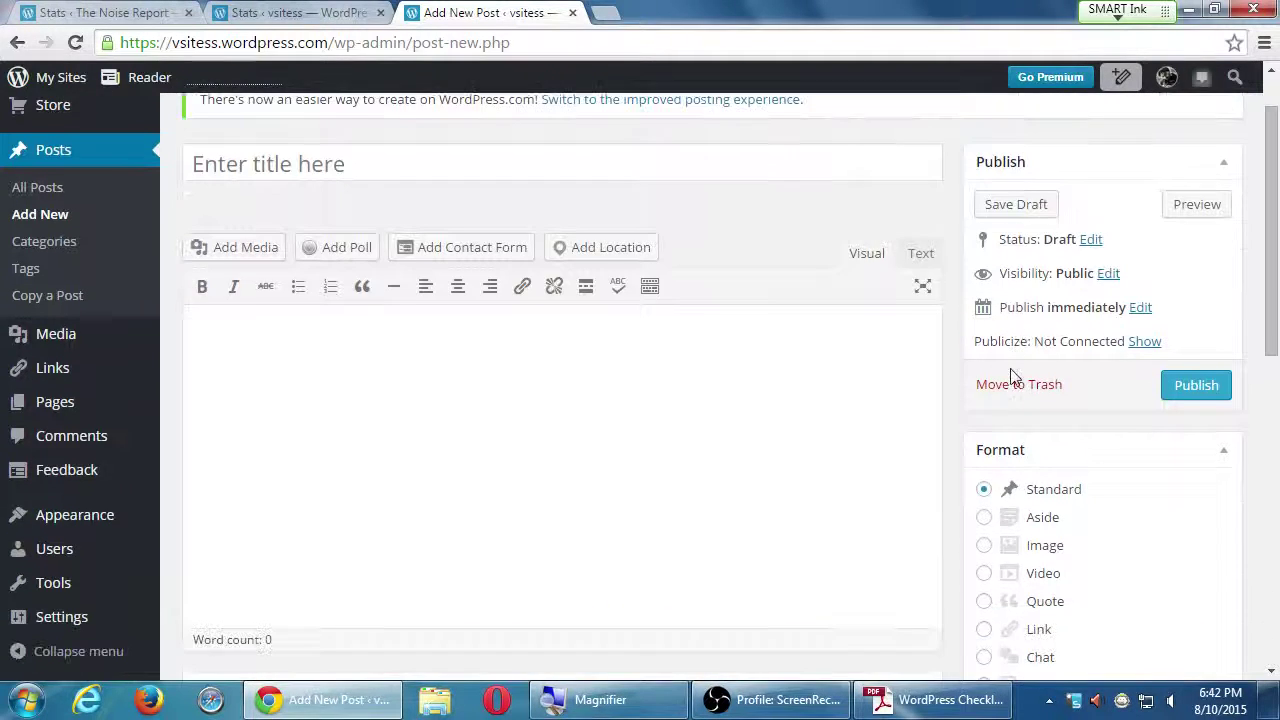
{"action": "scroll", "coordinate": [1015, 378], "scroll_direction": "up", "scroll_amount": 1}
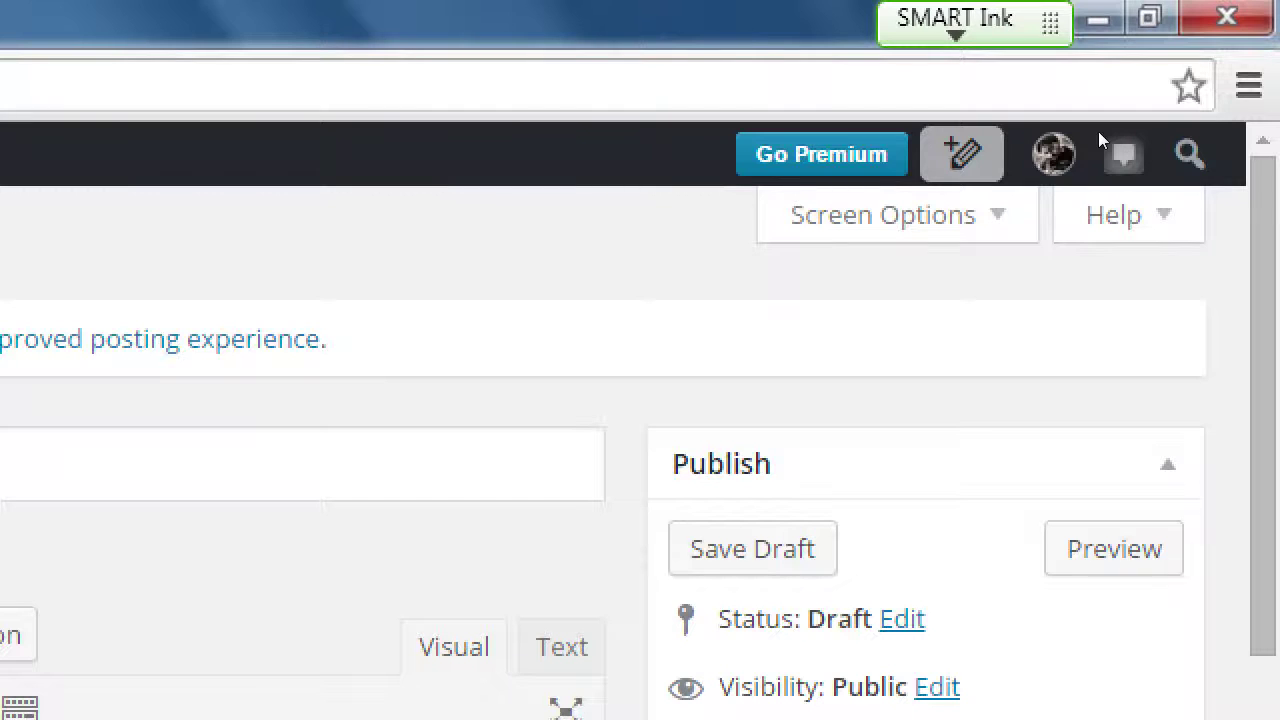
{"action": "left_click", "coordinate": [883, 215]}
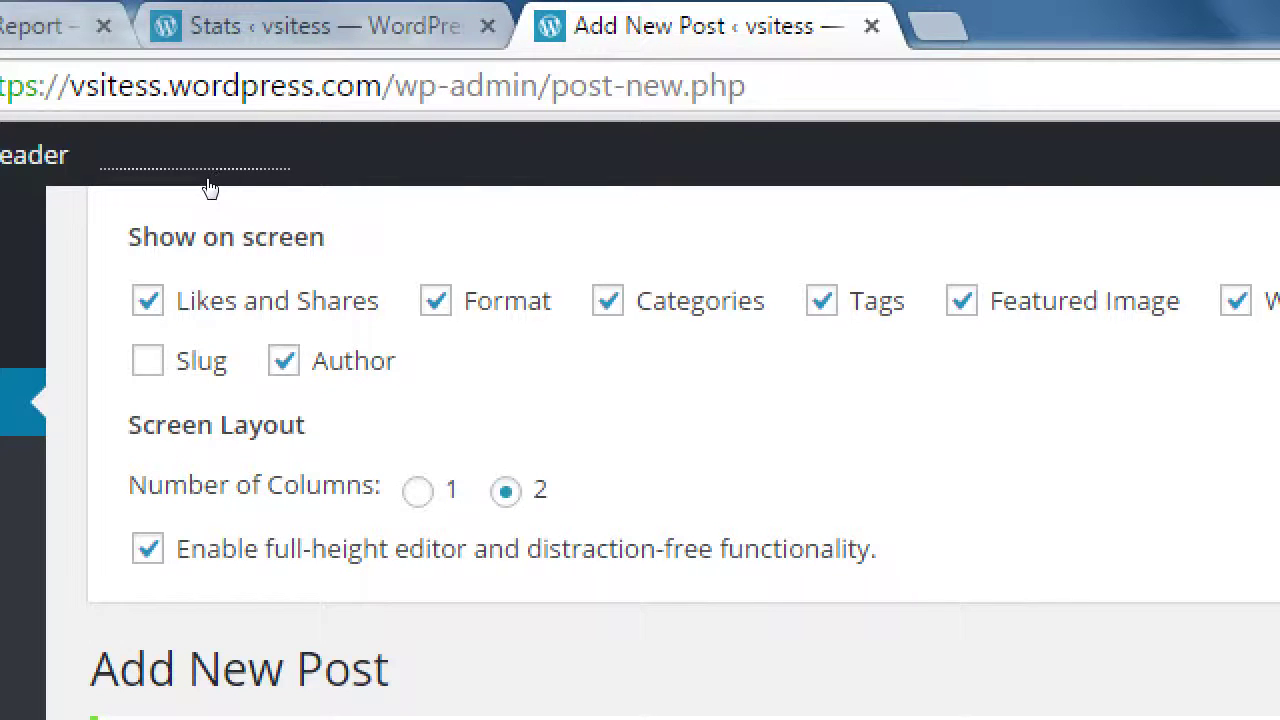
{"action": "left_click", "coordinate": [147, 360]}
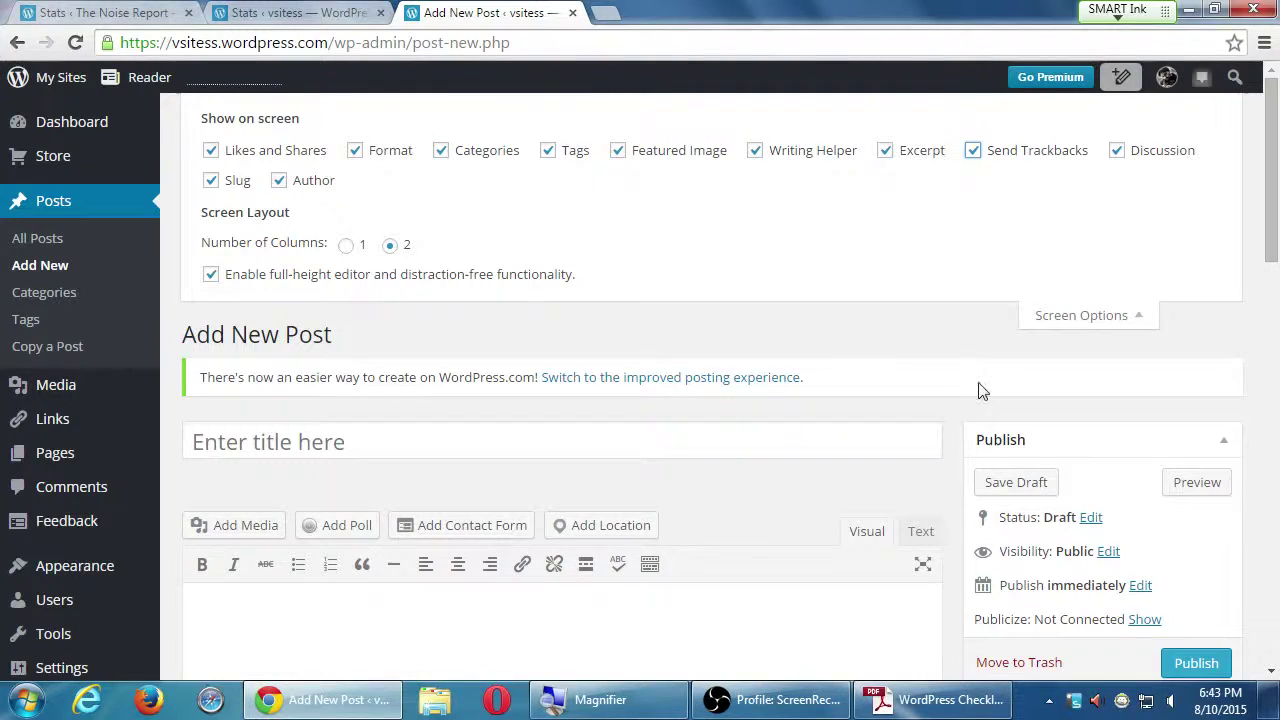
Review all the boxes on the Add New Post page down to Likes and Shares, and collapse Screen Options.
{"action": "scroll", "coordinate": [1050, 420], "scroll_direction": "down", "scroll_amount": 3}
{"action": "scroll", "coordinate": [1064, 416], "scroll_direction": "down", "scroll_amount": 6}
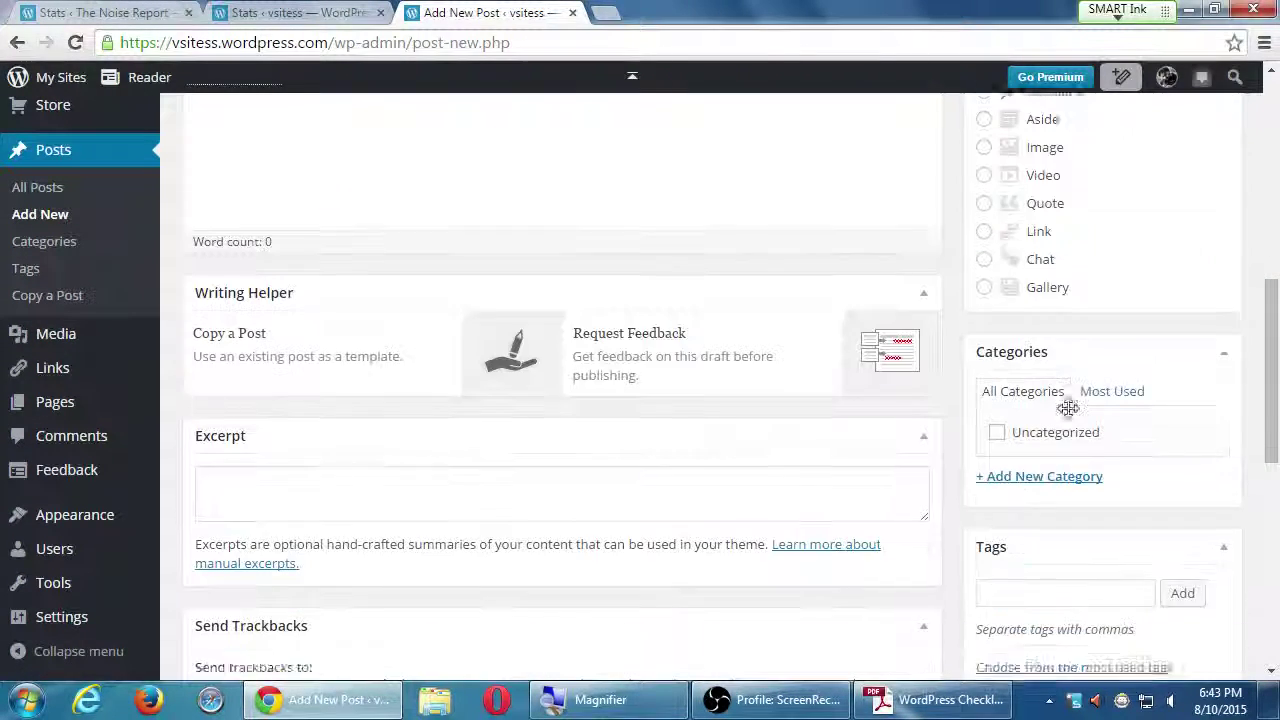
{"action": "scroll", "coordinate": [1068, 415], "scroll_direction": "down", "scroll_amount": 2}
{"action": "scroll", "coordinate": [1068, 416], "scroll_direction": "up", "scroll_amount": 2}
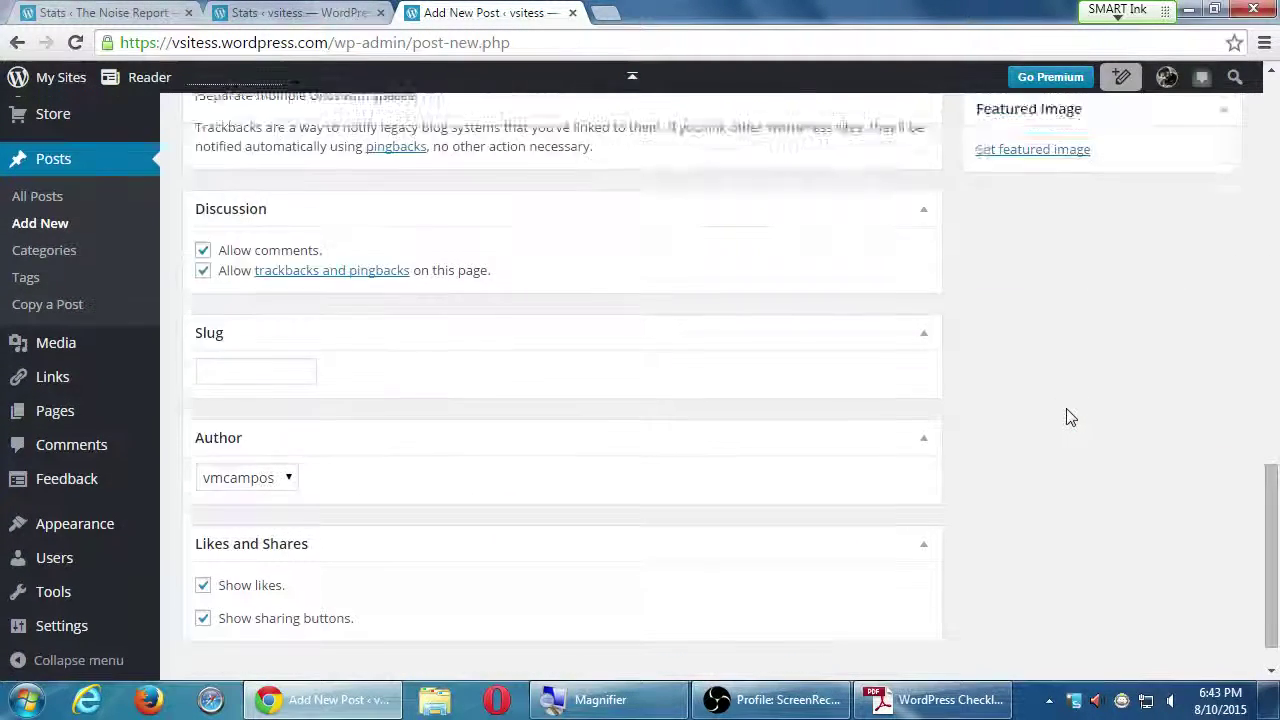
{"action": "scroll", "coordinate": [1066, 490], "scroll_direction": "down", "scroll_amount": 2}
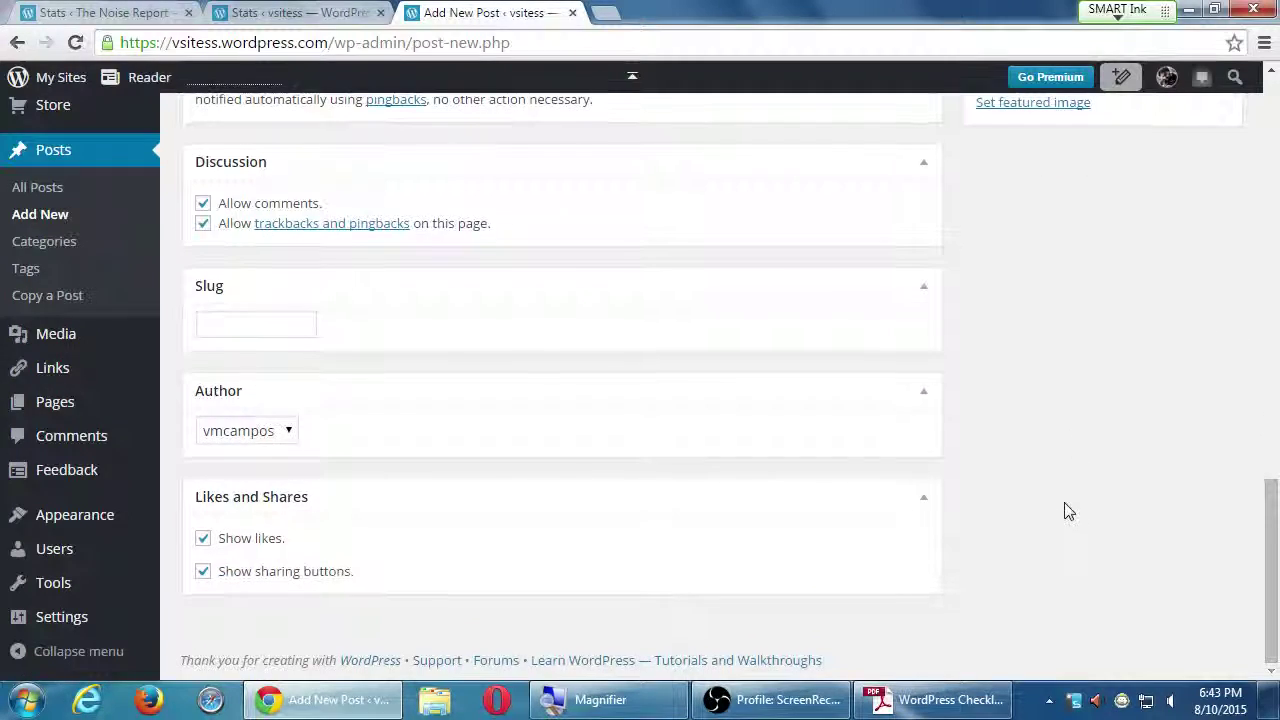
{"action": "scroll", "coordinate": [1064, 512], "scroll_direction": "up", "scroll_amount": 6}
{"action": "scroll", "coordinate": [1068, 507], "scroll_direction": "up", "scroll_amount": 5}
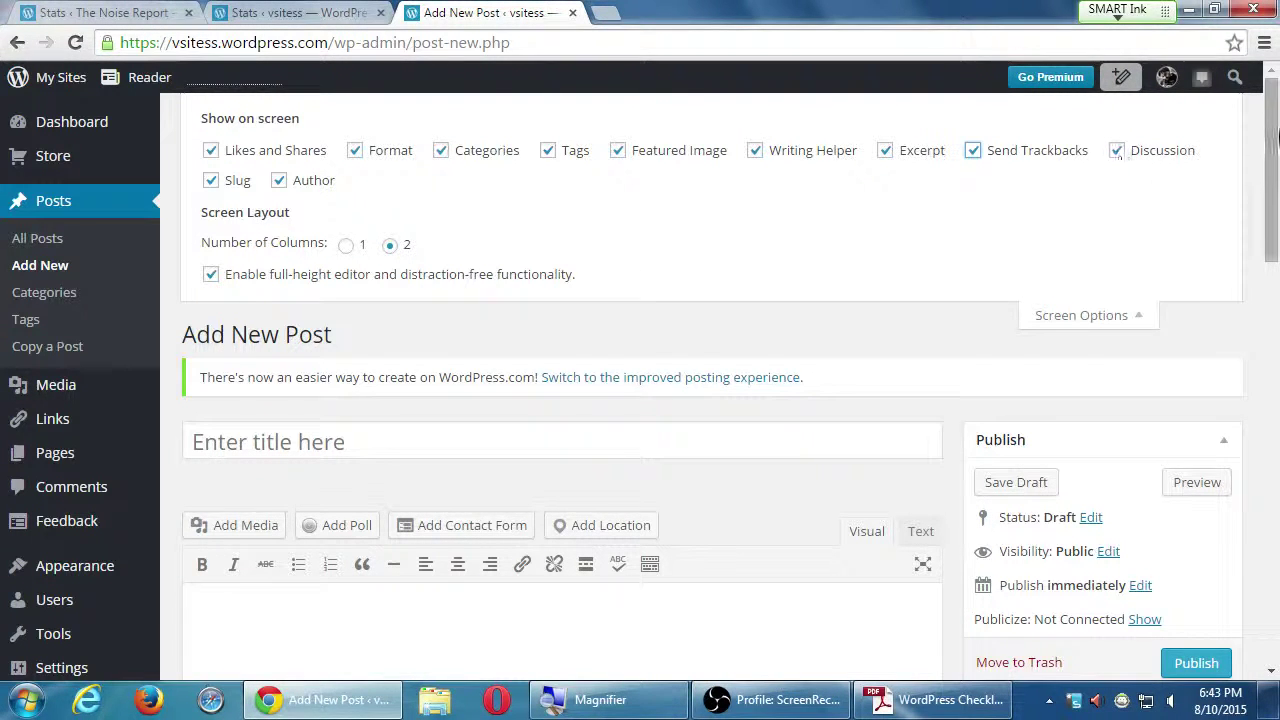
{"action": "left_click_drag", "start_coordinate": [1275, 143], "coordinate": [1217, 617]}
{"action": "left_click_drag", "start_coordinate": [1210, 543], "coordinate": [1237, 123]}
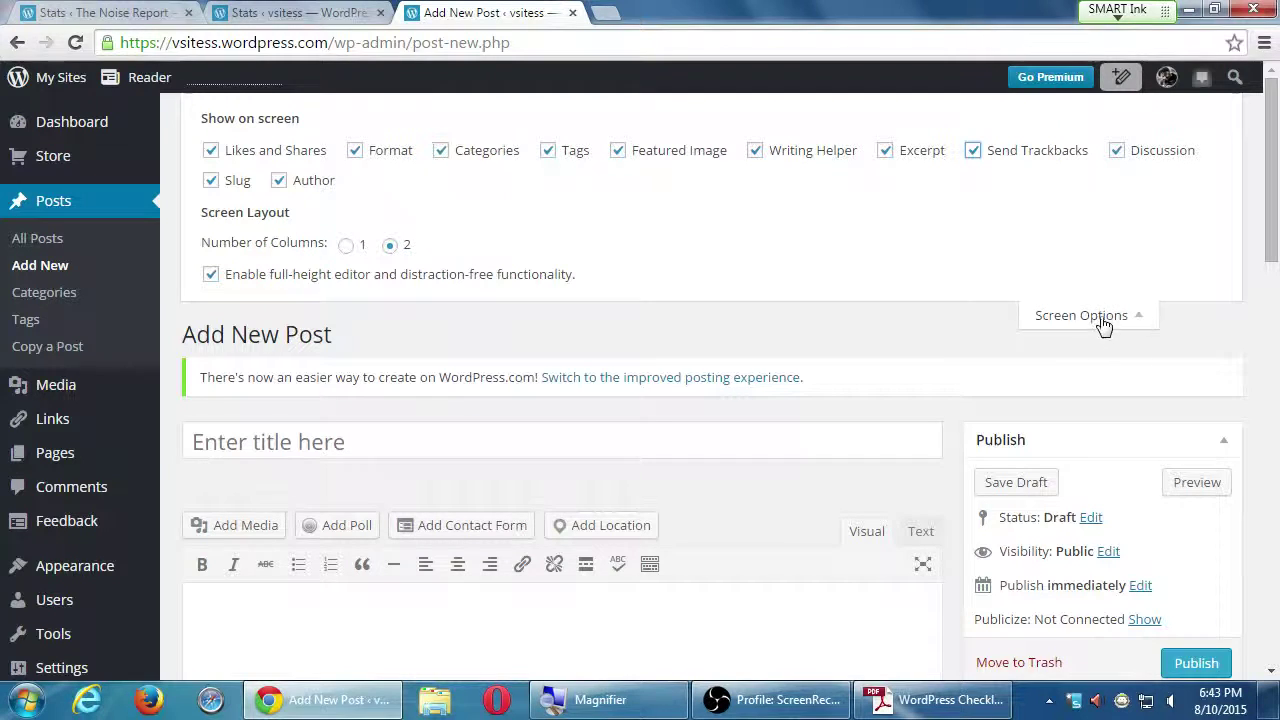
{"action": "left_click", "coordinate": [1068, 316]}
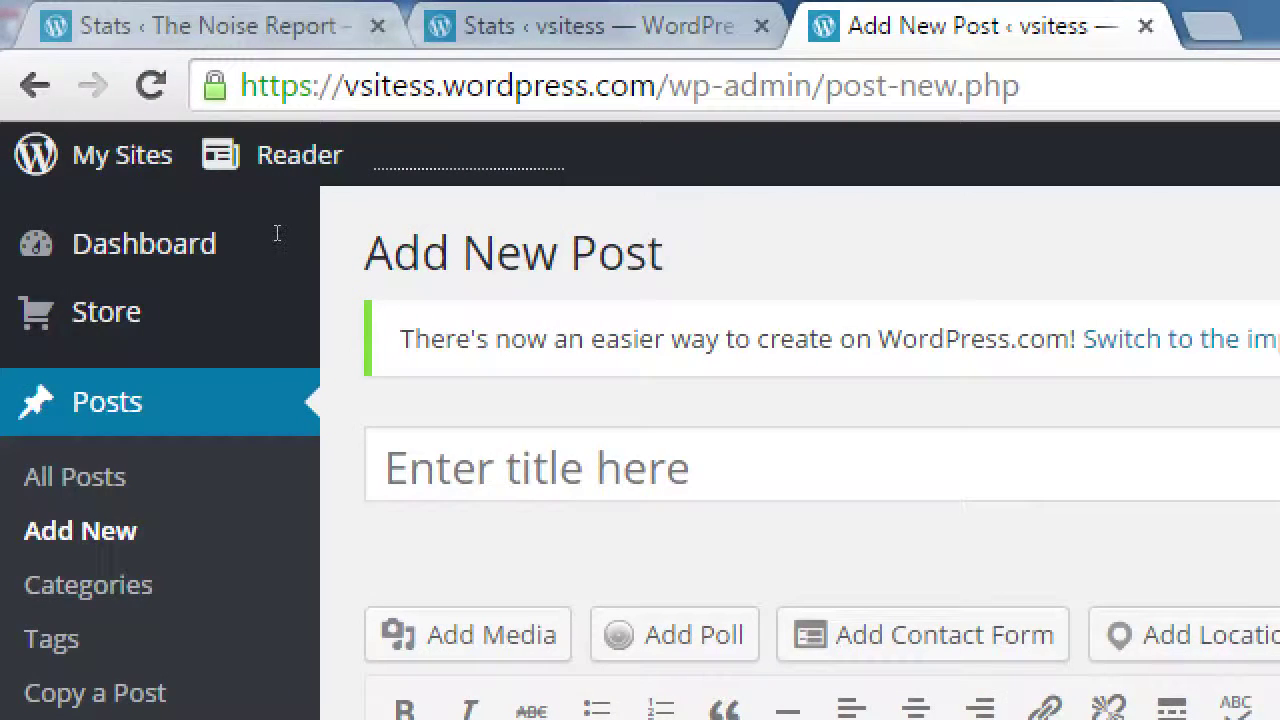
Search Google for "how to blog" in a new browser tab.
{"action": "left_click", "coordinate": [278, 233]}
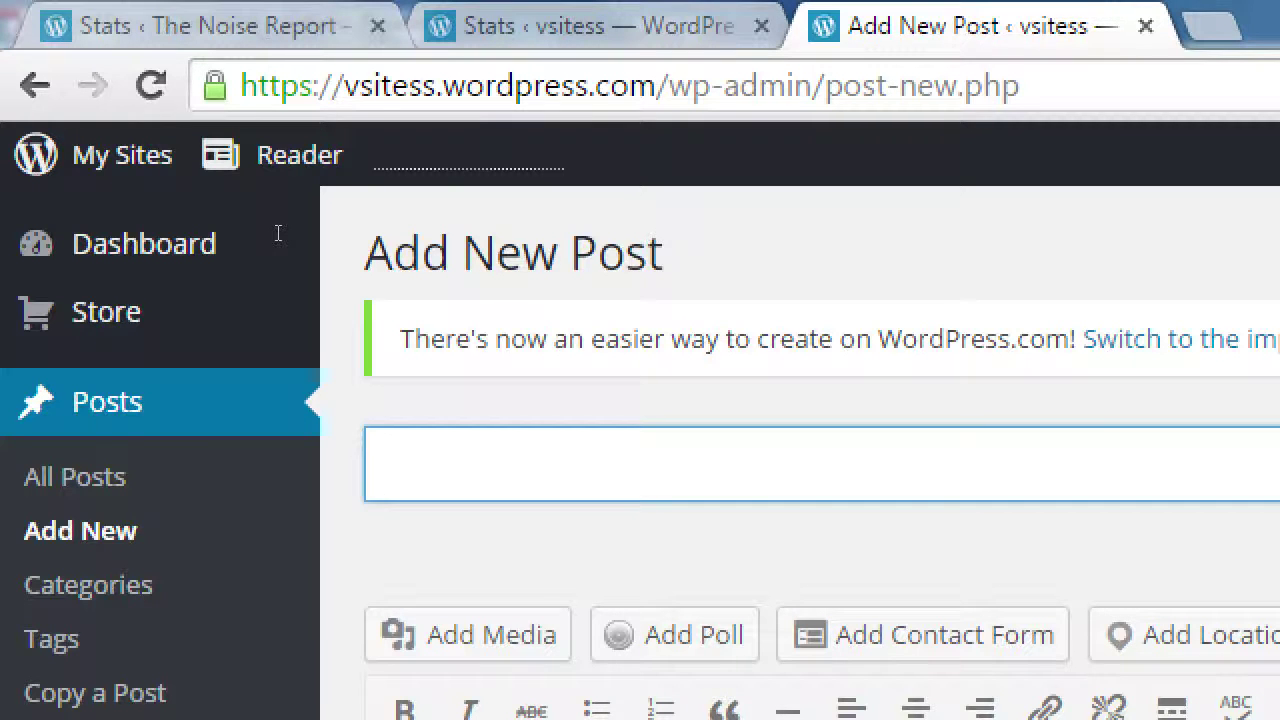
{"action": "key", "text": "ctrl+t"}
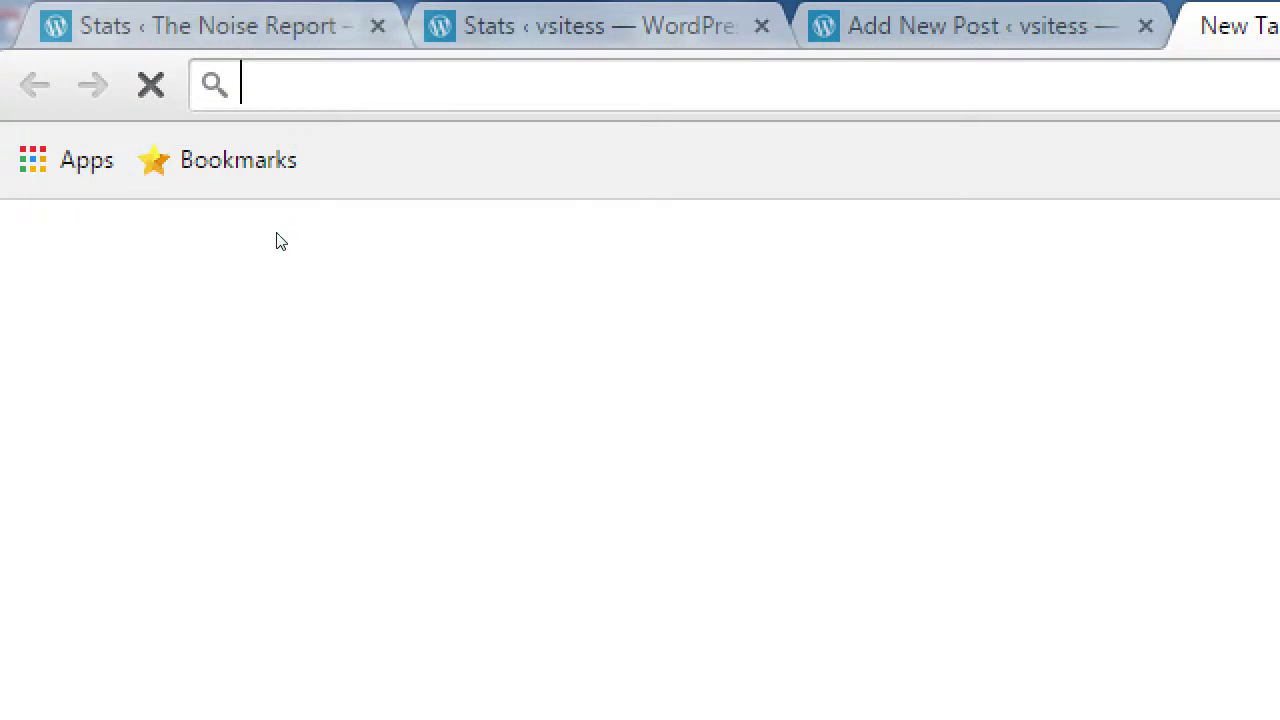
{"action": "type", "text": "how to blog"}
{"action": "key", "text": "Return"}
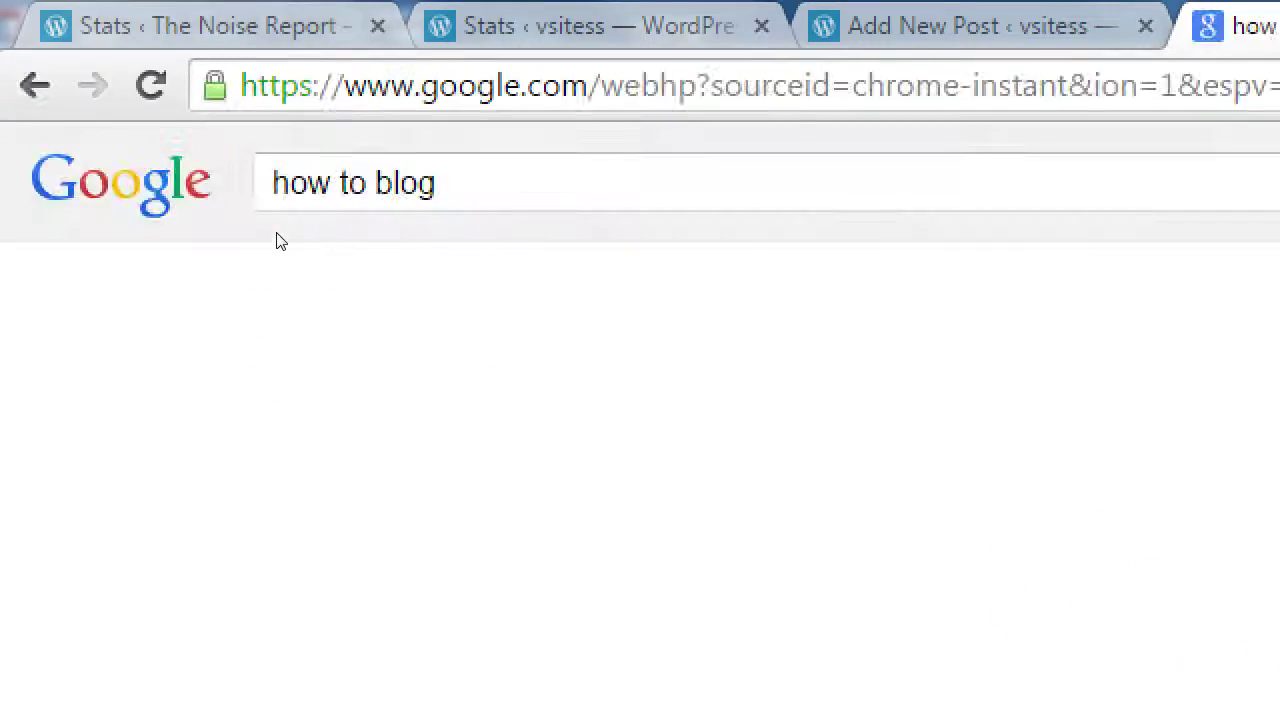
Examine the titles and descriptions of the Google results down to the related searches, consulting the checklist in Adobe Reader in between.
{"action": "scroll", "coordinate": [297, 643], "scroll_direction": "down", "scroll_amount": 5}
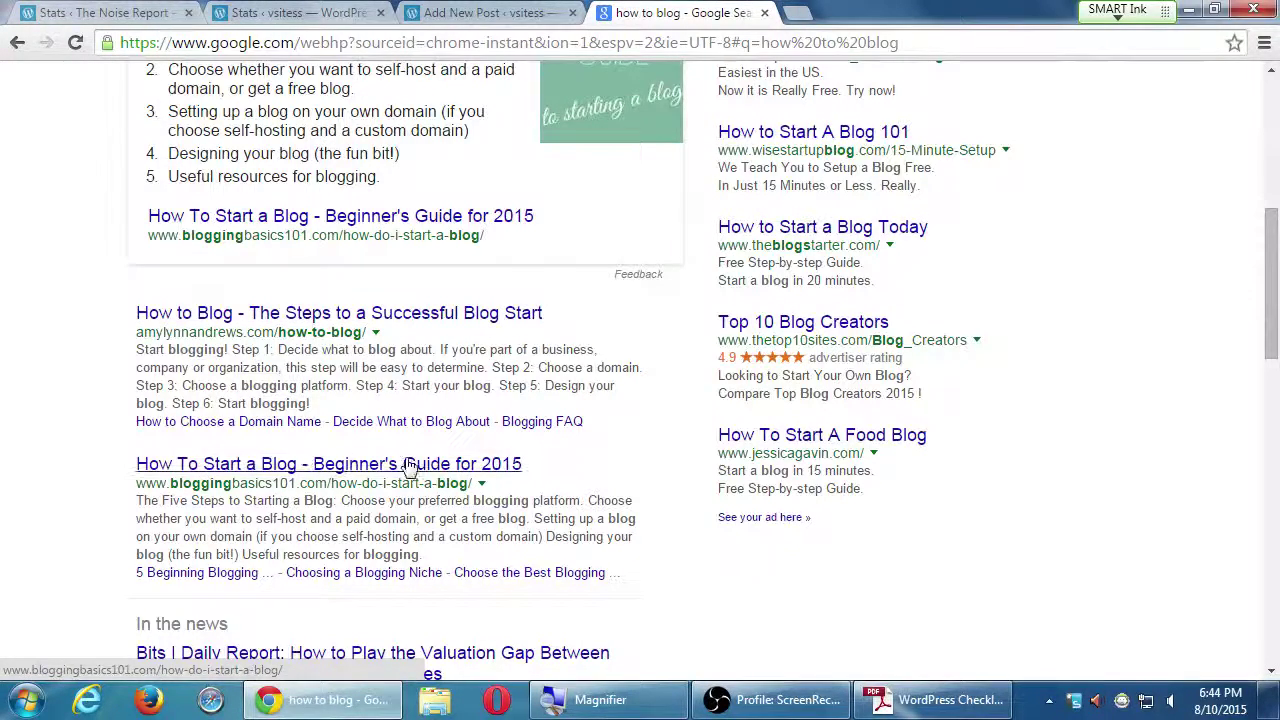
{"action": "scroll", "coordinate": [478, 564], "scroll_direction": "down", "scroll_amount": 3}
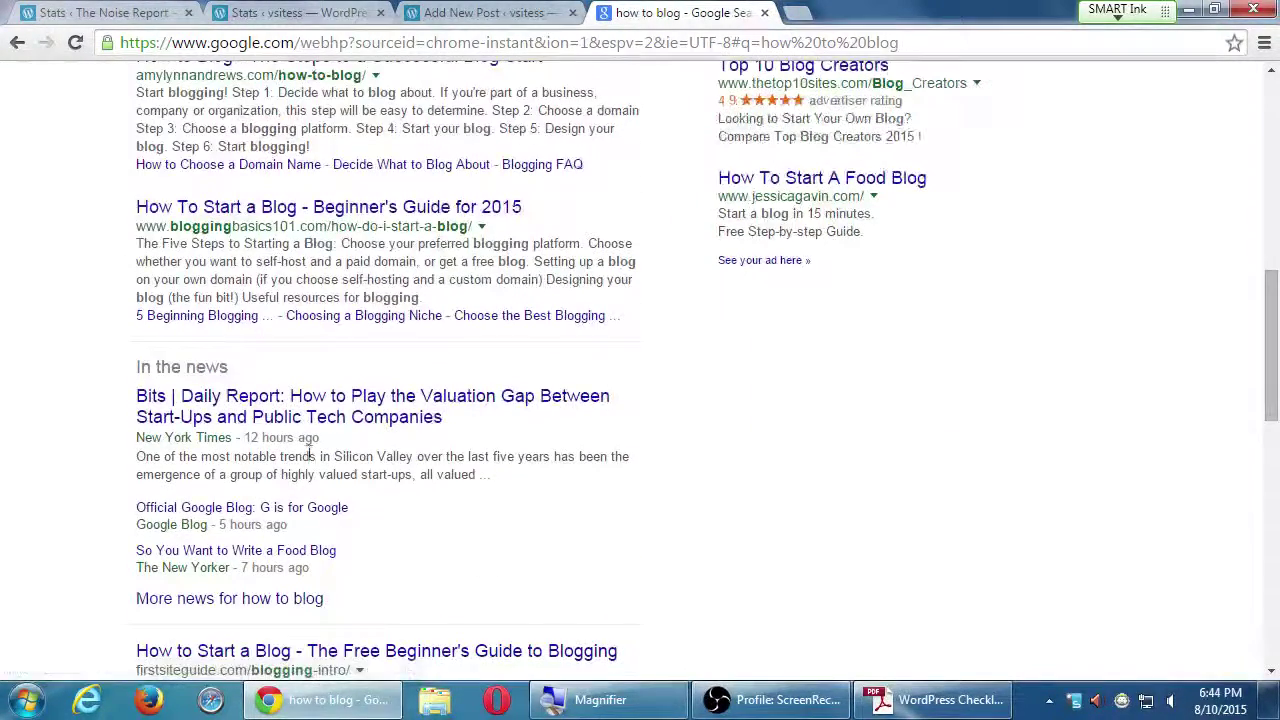
{"action": "scroll", "coordinate": [174, 591], "scroll_direction": "down", "scroll_amount": 1}
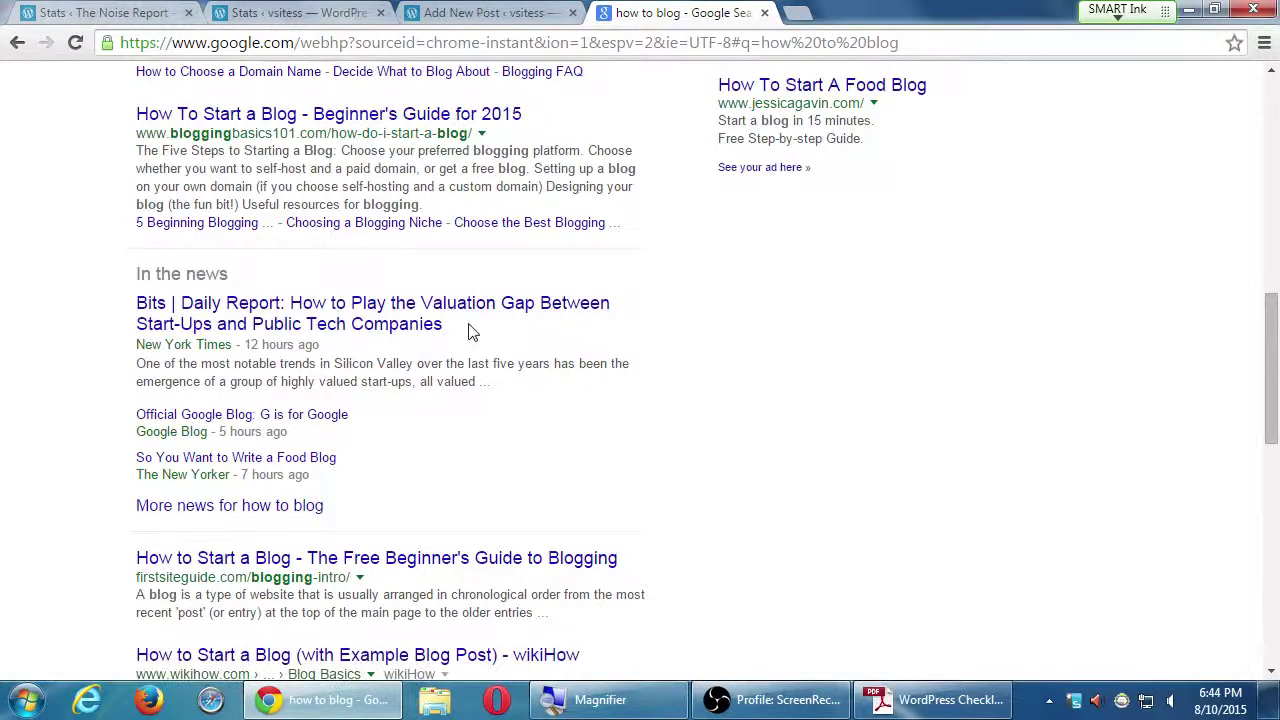
{"action": "scroll", "coordinate": [372, 332], "scroll_direction": "down", "scroll_amount": 1}
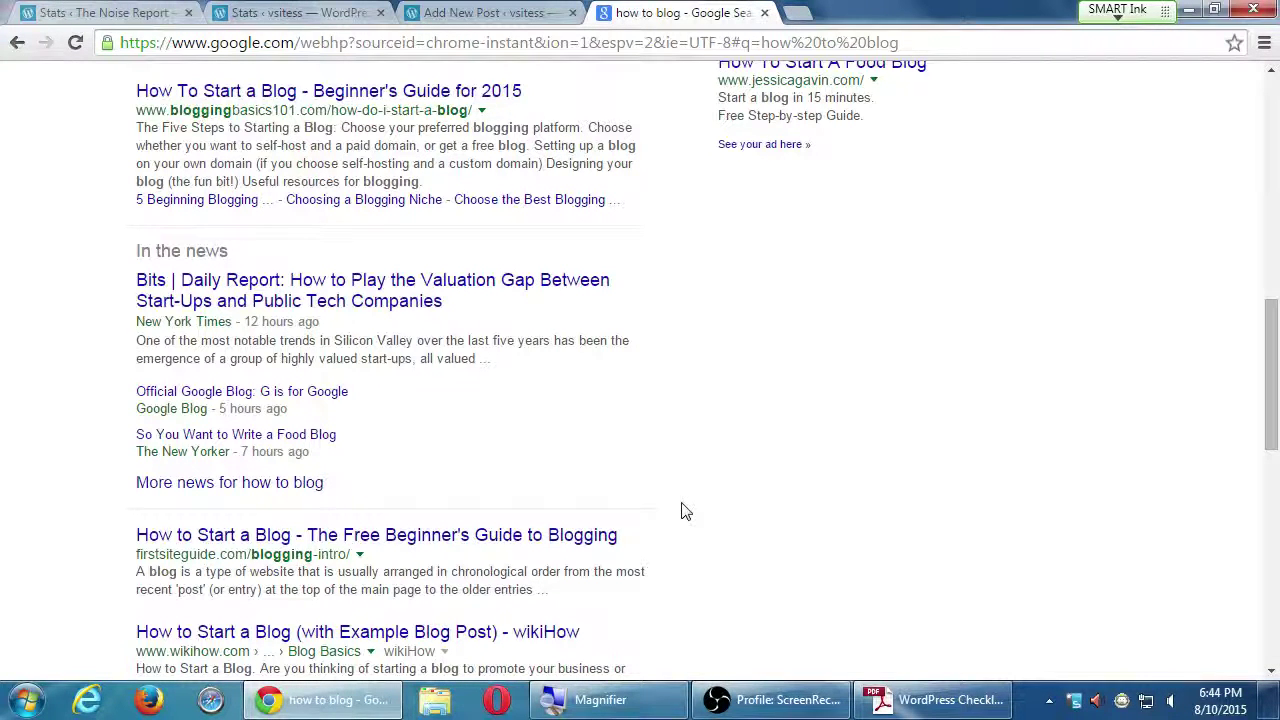
{"action": "key", "text": "alt+Tab"}
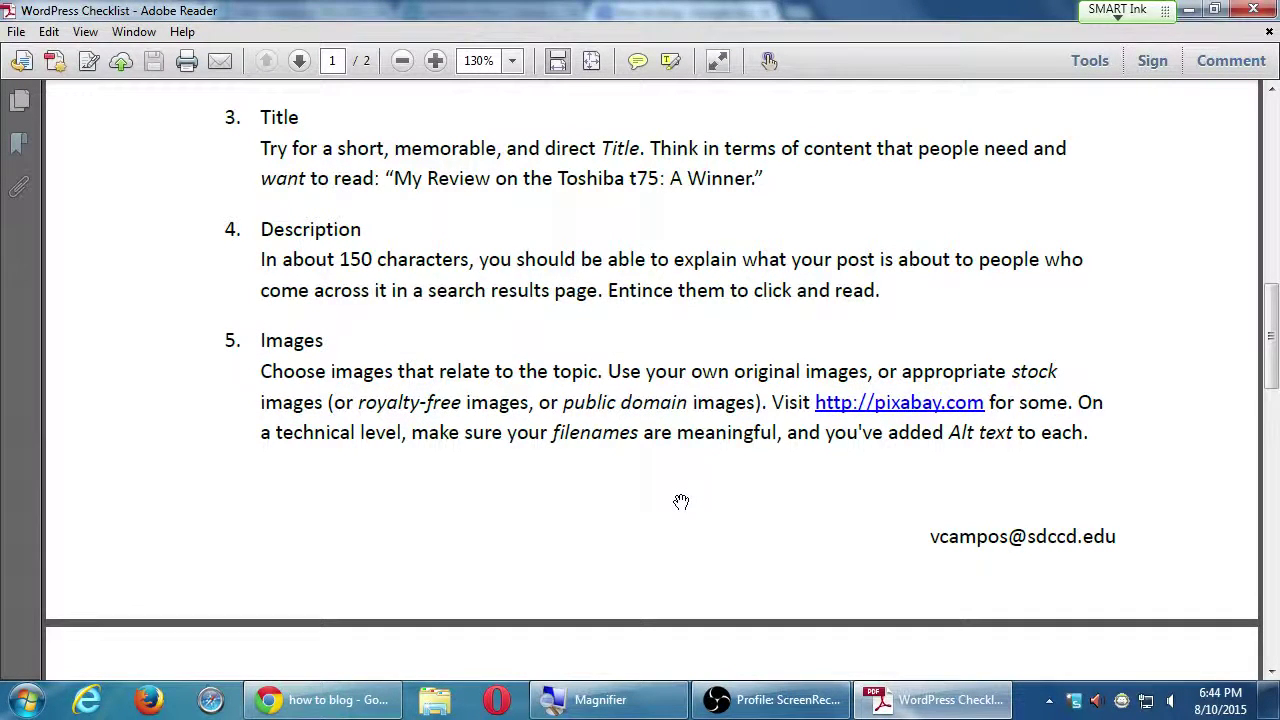
{"action": "key", "text": "alt+Tab"}
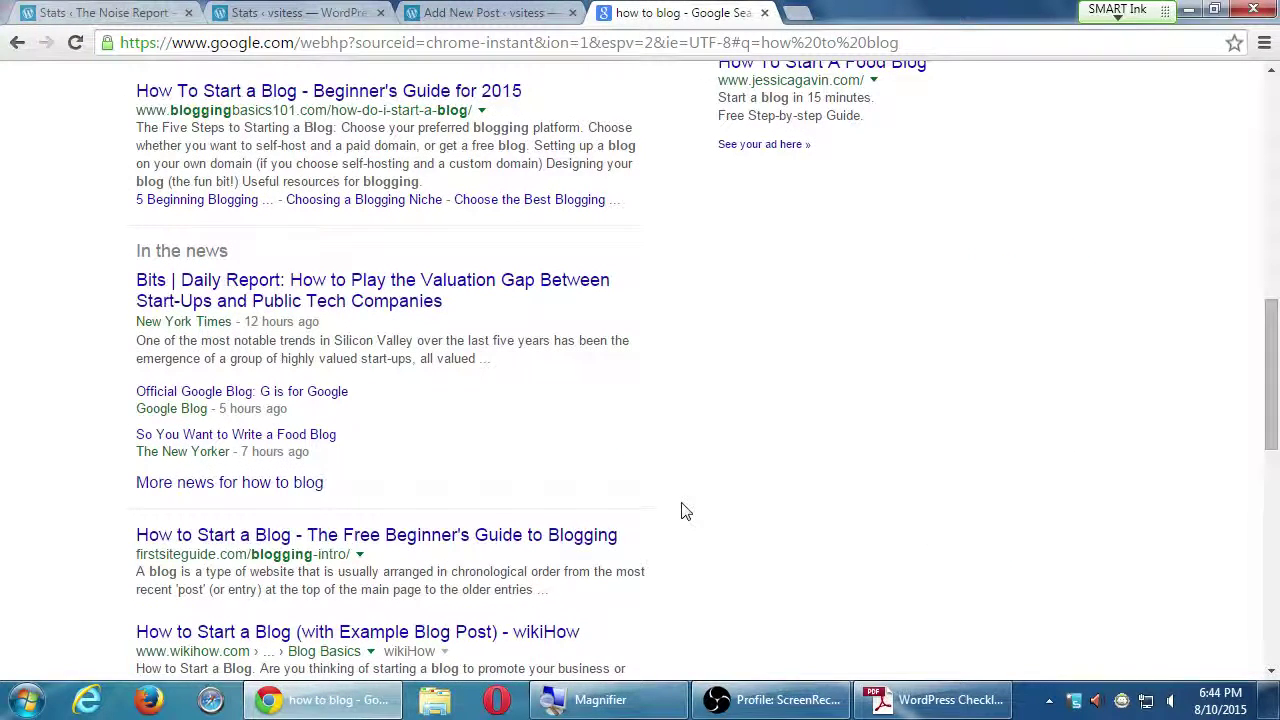
{"action": "scroll", "coordinate": [681, 511], "scroll_direction": "down", "scroll_amount": 3}
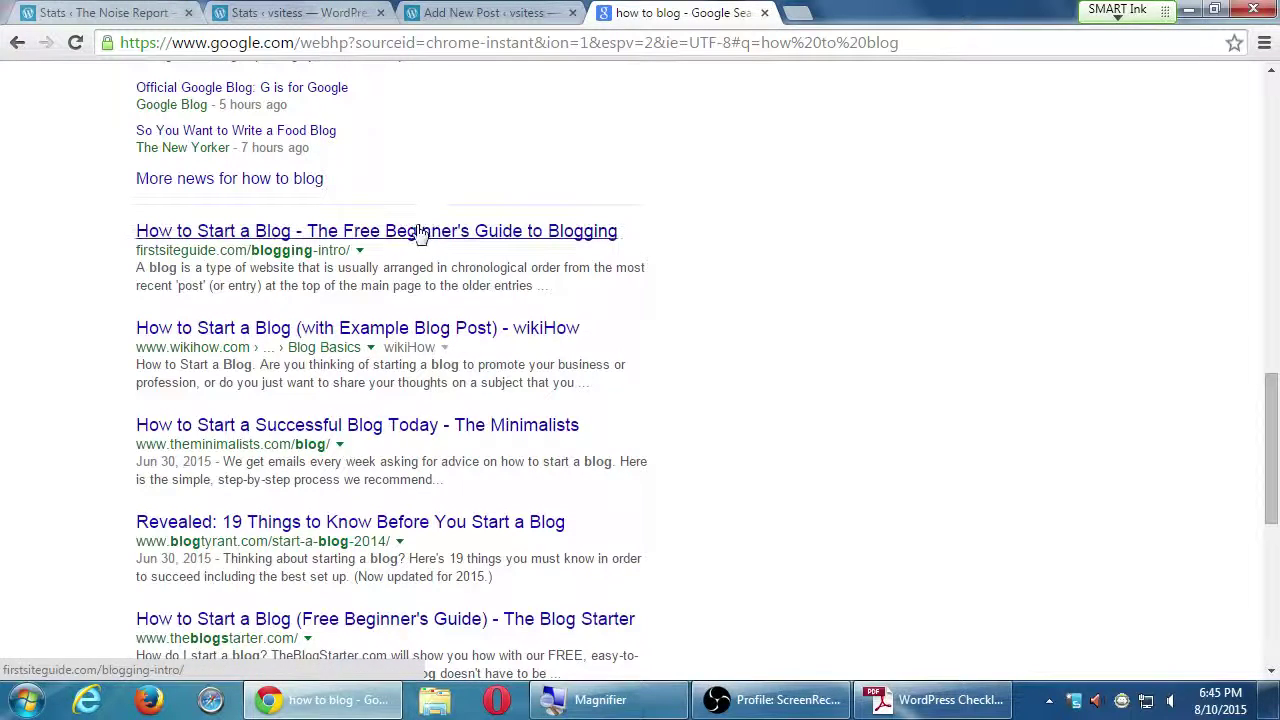
{"action": "scroll", "coordinate": [40, 447], "scroll_direction": "down", "scroll_amount": 4}
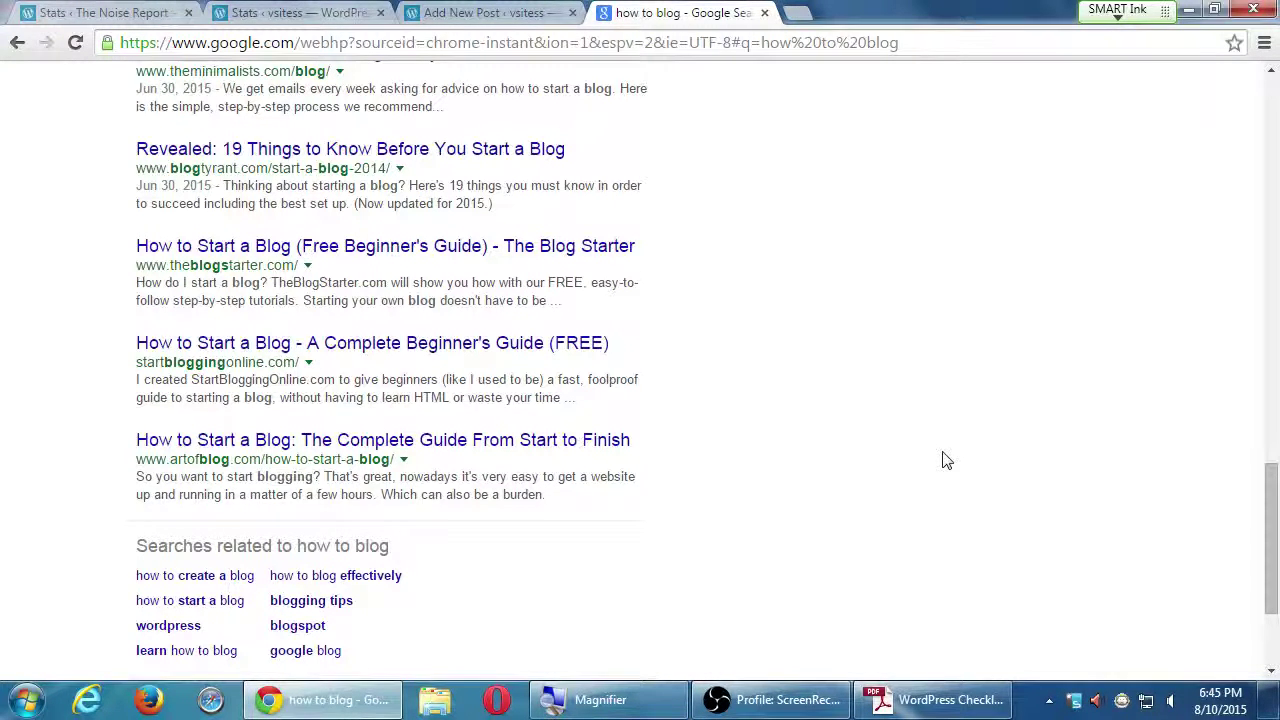
{"action": "scroll", "coordinate": [955, 458], "scroll_direction": "down", "scroll_amount": 3}
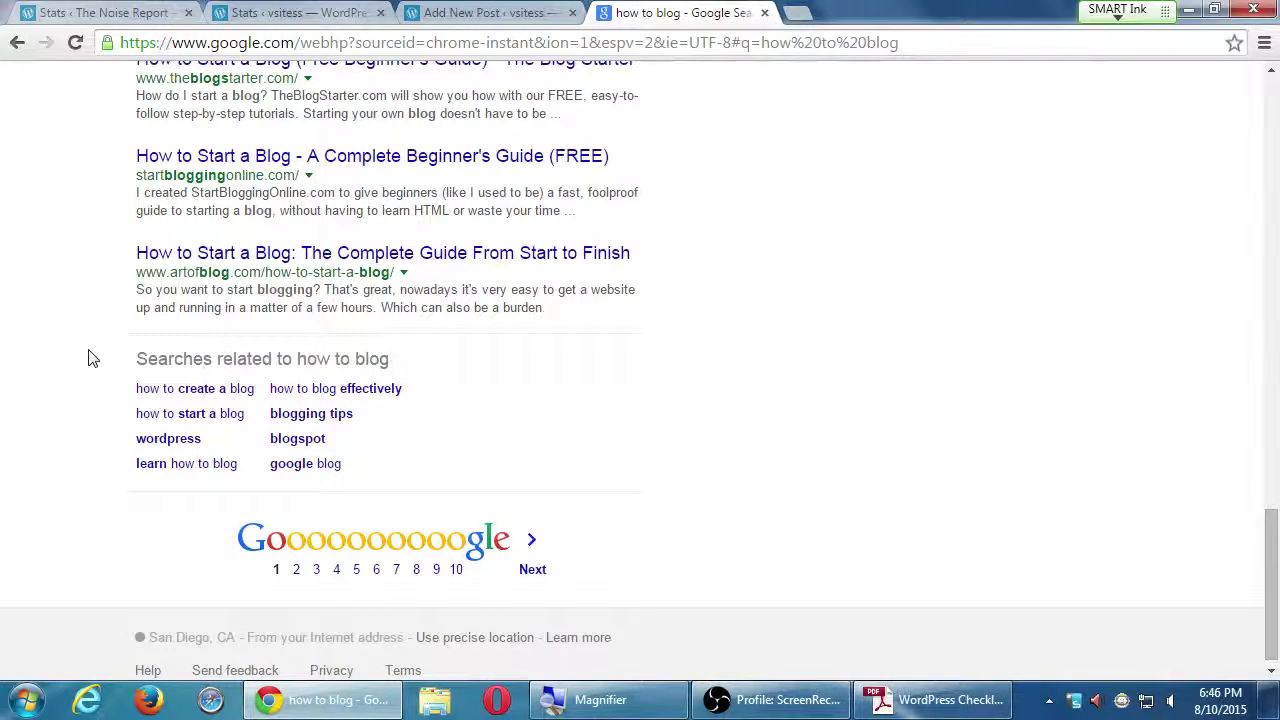
Go through the open Stats tabs and return to the Add New Post page of vsitess.
{"action": "left_click", "coordinate": [112, 12]}
{"action": "left_click", "coordinate": [283, 10]}
{"action": "left_click", "coordinate": [460, 12]}
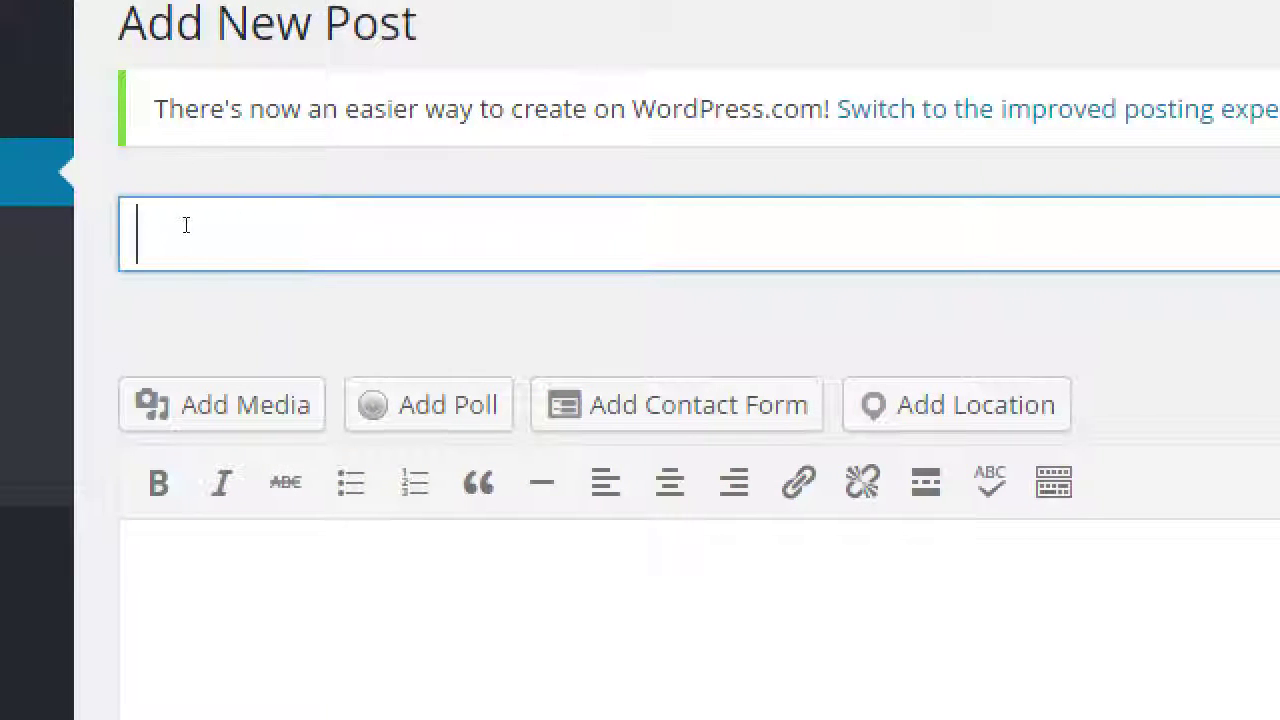
Enter "How to Blog" as the new post's title.
{"action": "type", "text": "Ho w"}
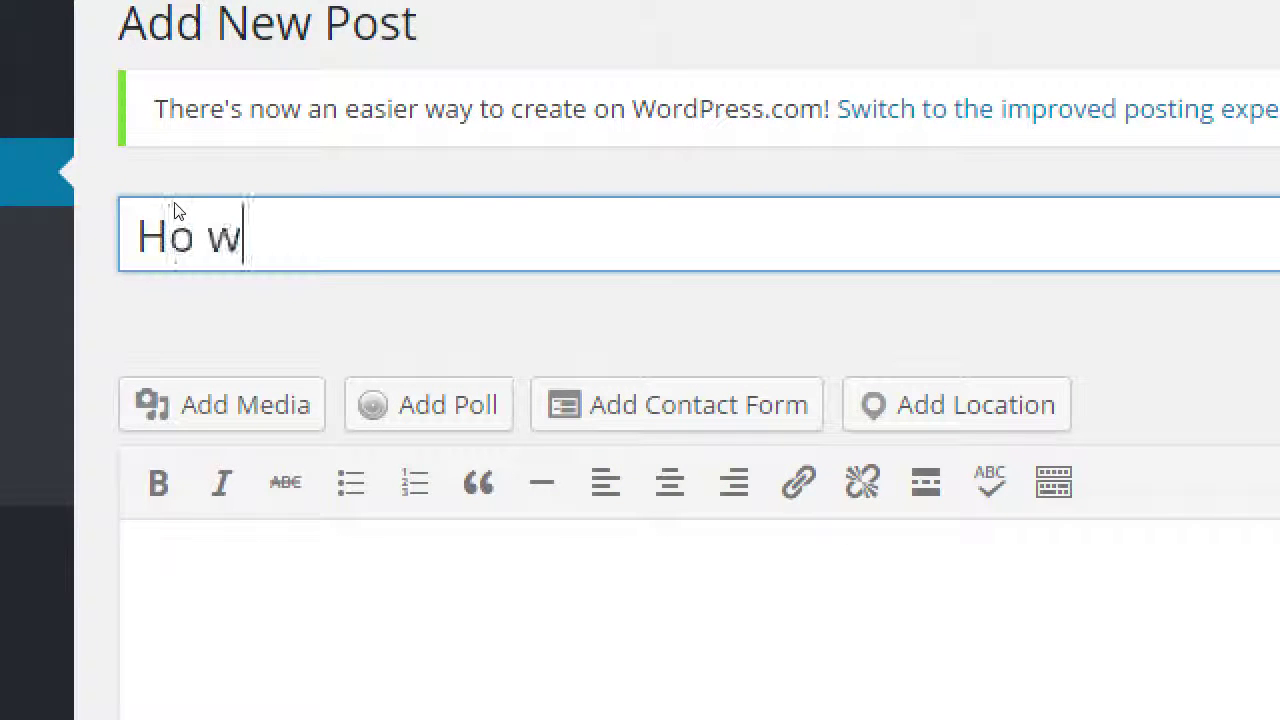
{"action": "key", "text": "BackSpace"}
{"action": "key", "text": "BackSpace"}
{"action": "type", "text": "w to Blog"}
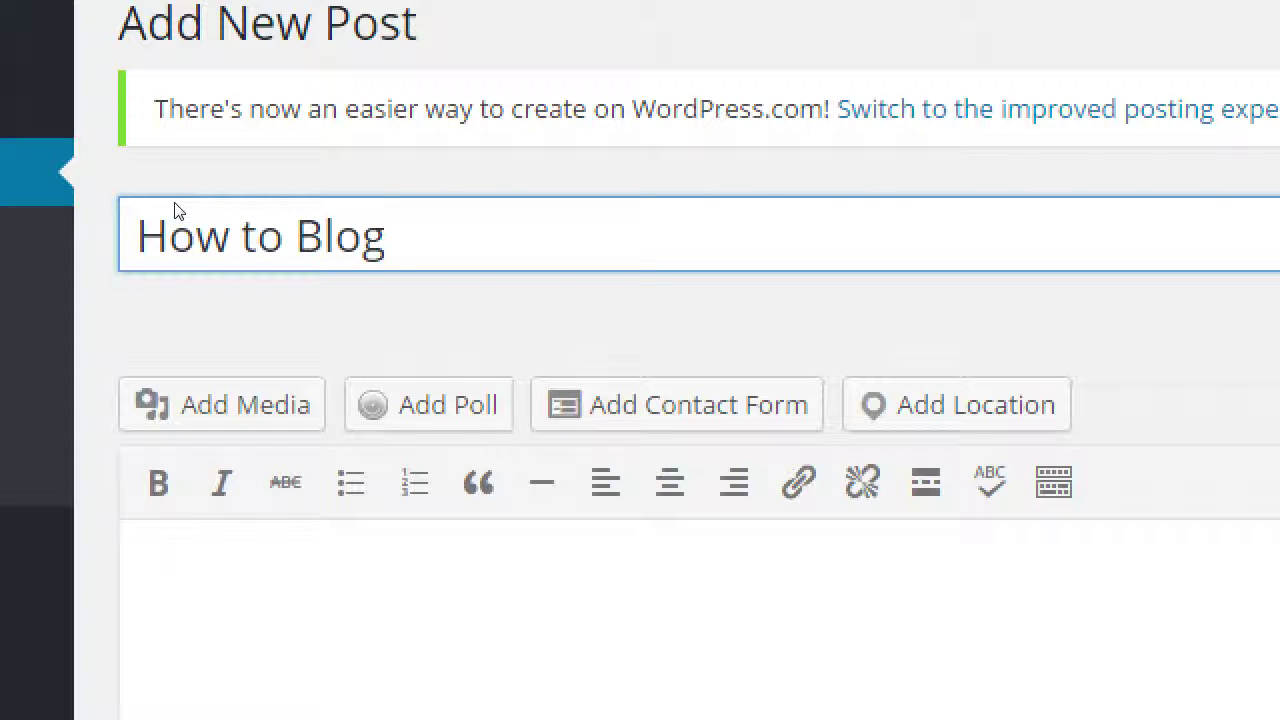
Replace the post's title with "The Restaurant Owner's Guide to Blogging".
{"action": "key", "text": "ctrl+a"}
{"action": "type", "text": "The "}
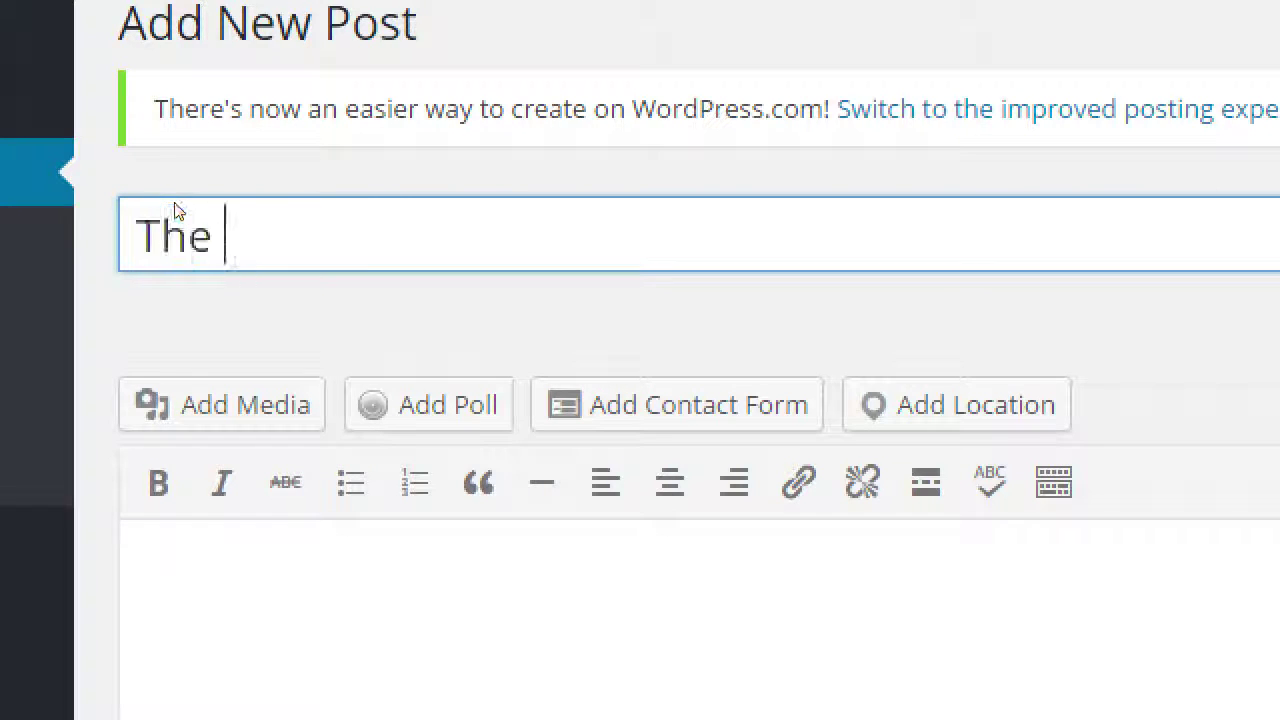
{"action": "type", "text": "Rest"}
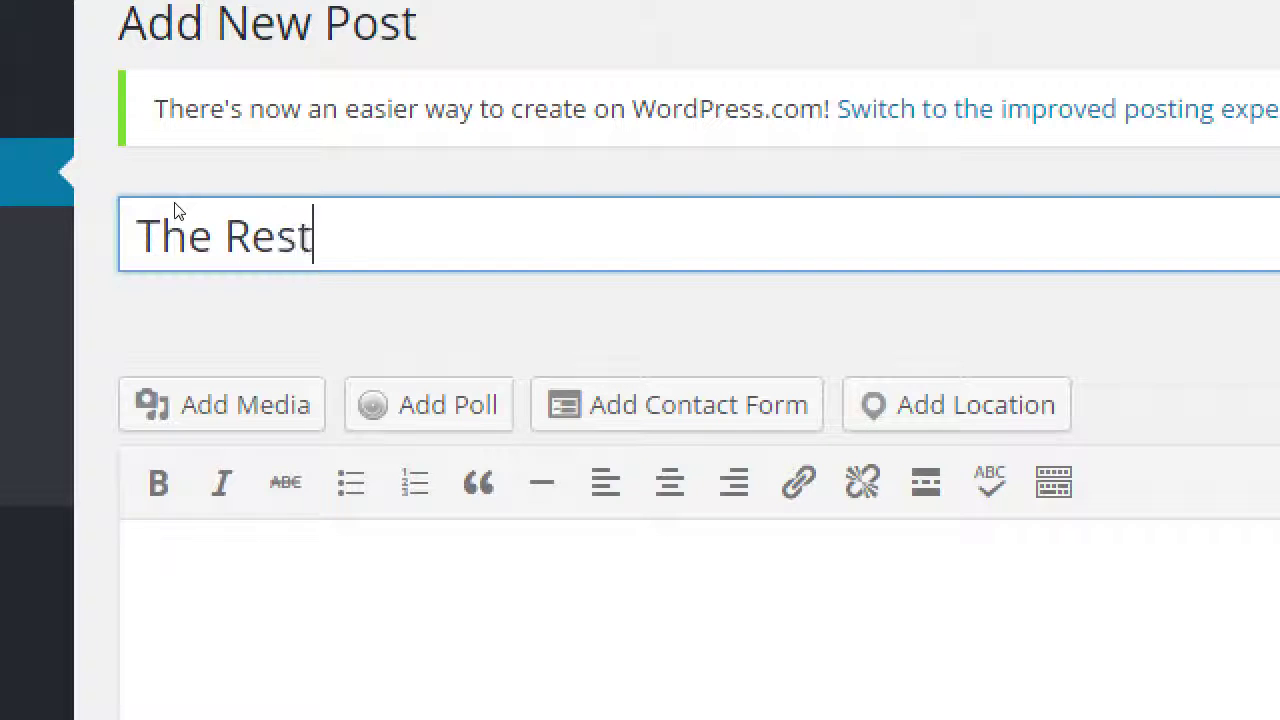
{"action": "type", "text": "aurant Owner's "}
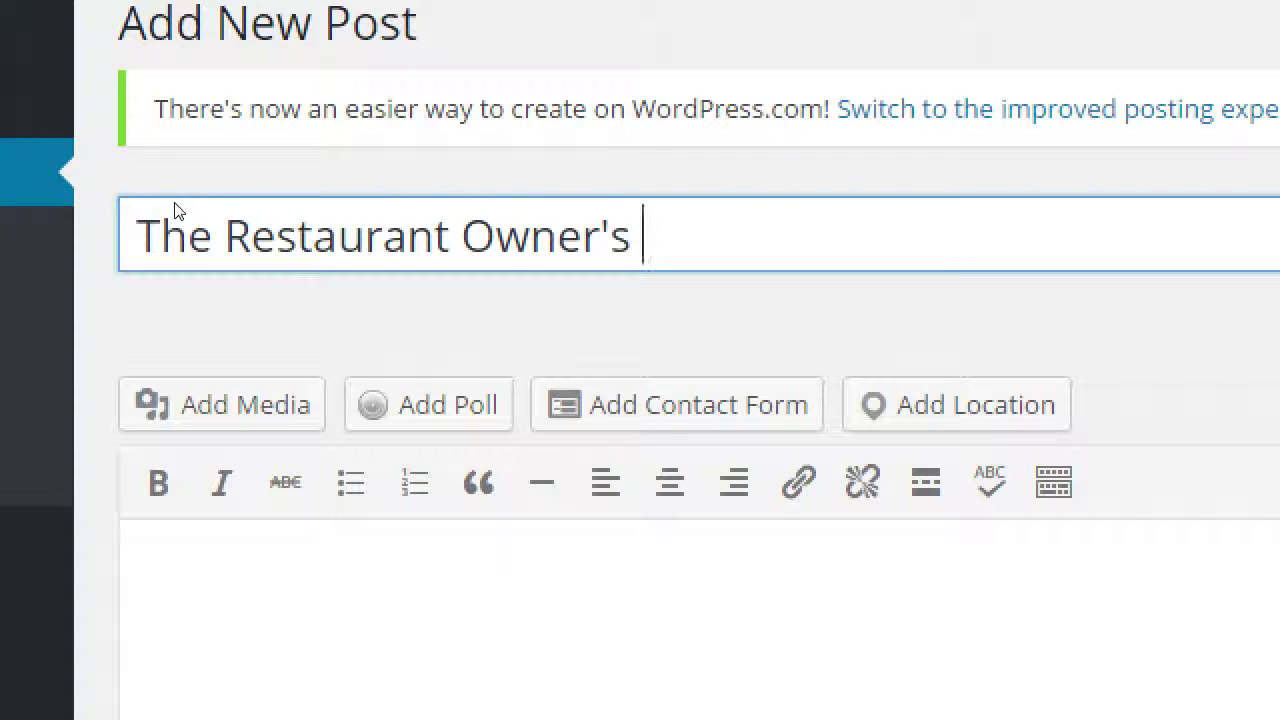
{"action": "type", "text": "H"}
{"action": "key", "text": "BackSpace"}
{"action": "type", "text": "Guide to Blogging"}
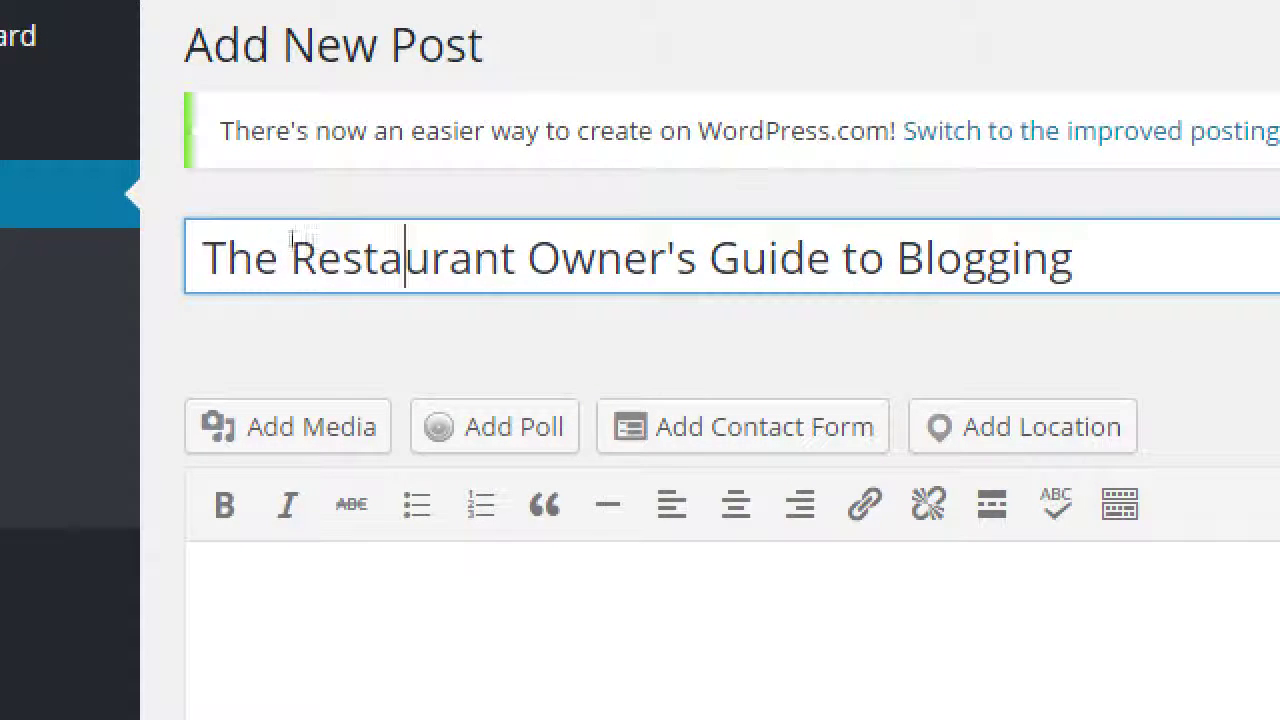
Examine the title's keywords Restaurant, Guide and Blogging by selecting them one after another.
{"action": "double_click", "coordinate": [405, 258]}
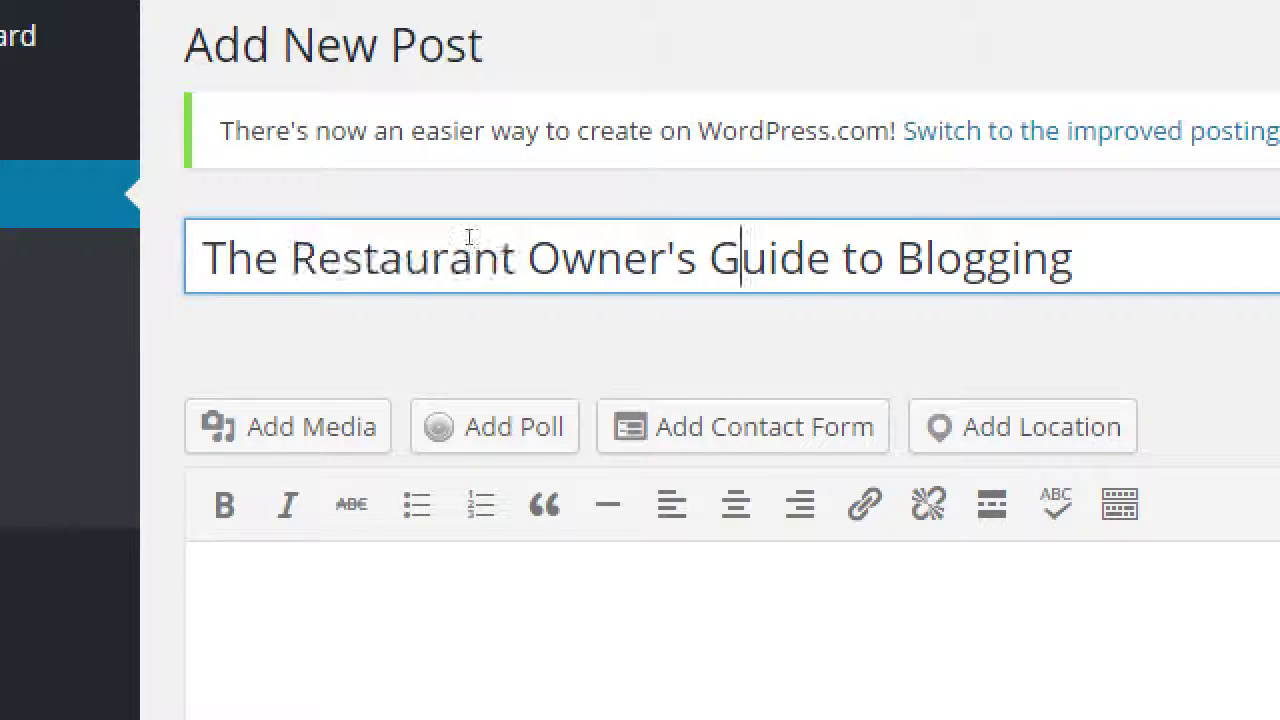
{"action": "double_click", "coordinate": [734, 258]}
{"action": "left_click", "coordinate": [963, 258]}
{"action": "key", "text": "ctrl+Left"}
{"action": "key", "text": "ctrl+shift+Right"}
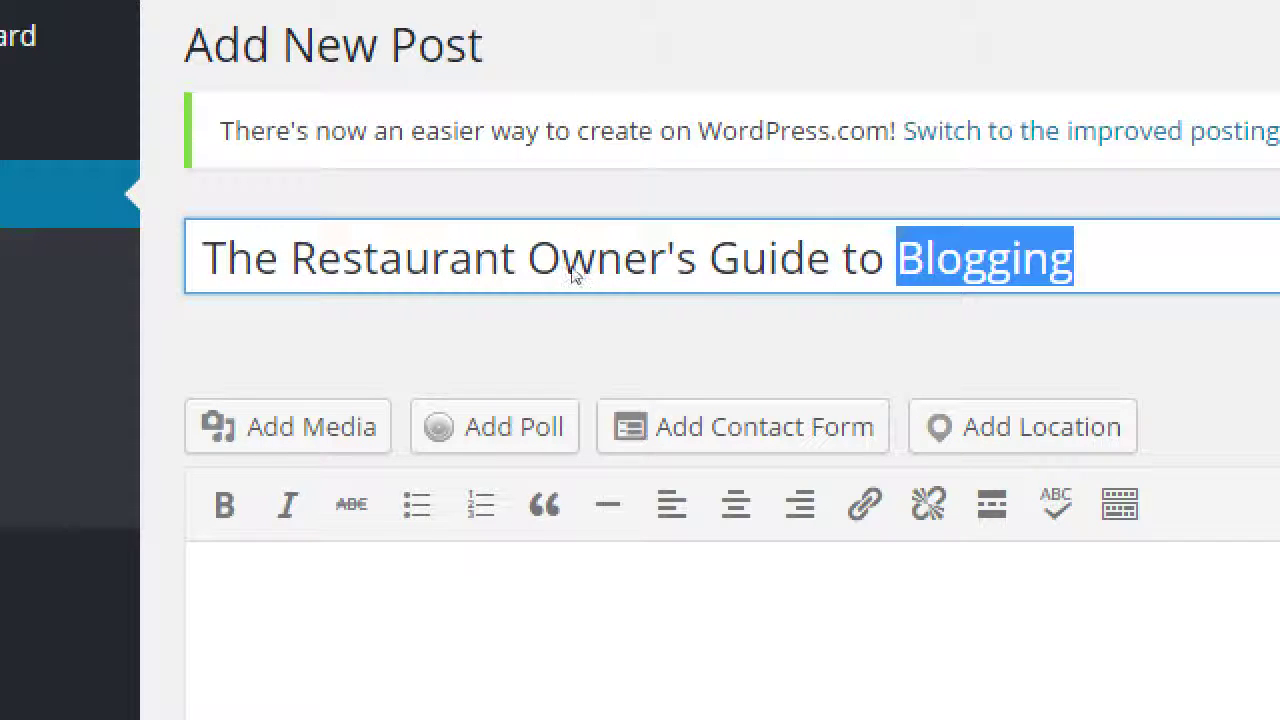
{"action": "left_click", "coordinate": [574, 268]}
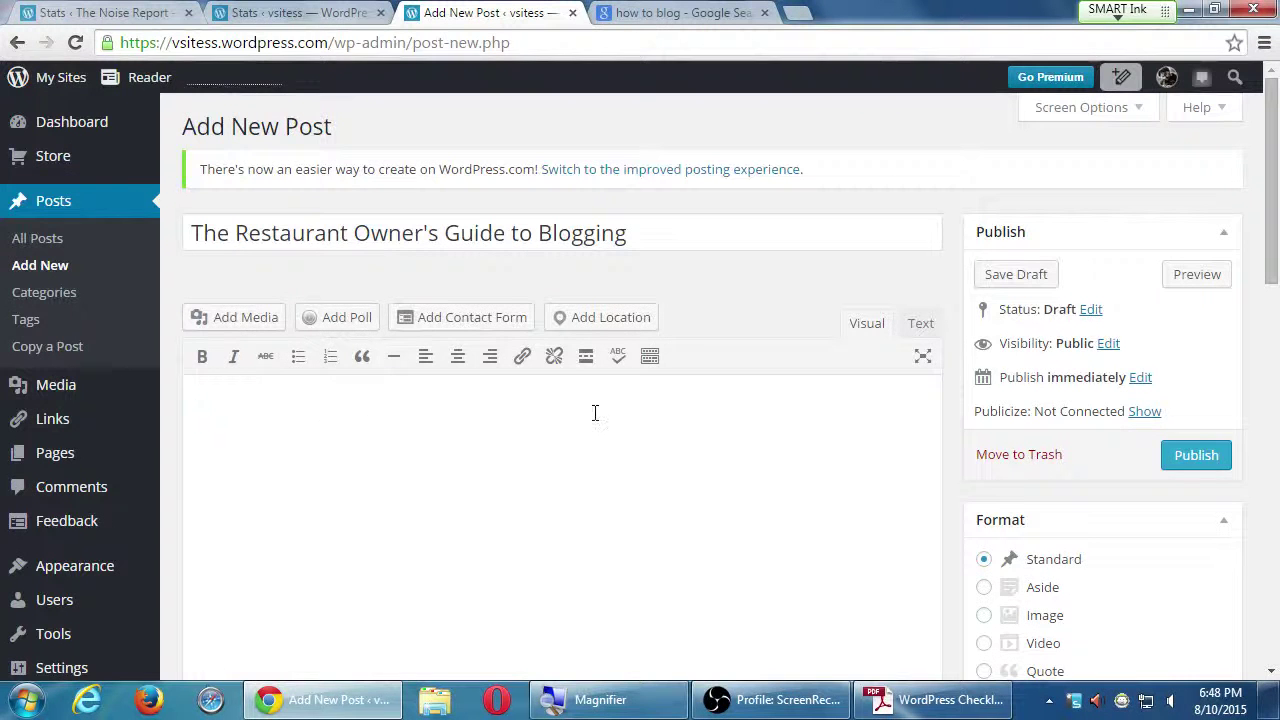
Read the Description advice in the WordPress Checklist PDF, and return to the Add New Post page in the browser.
{"action": "left_click", "coordinate": [912, 699]}
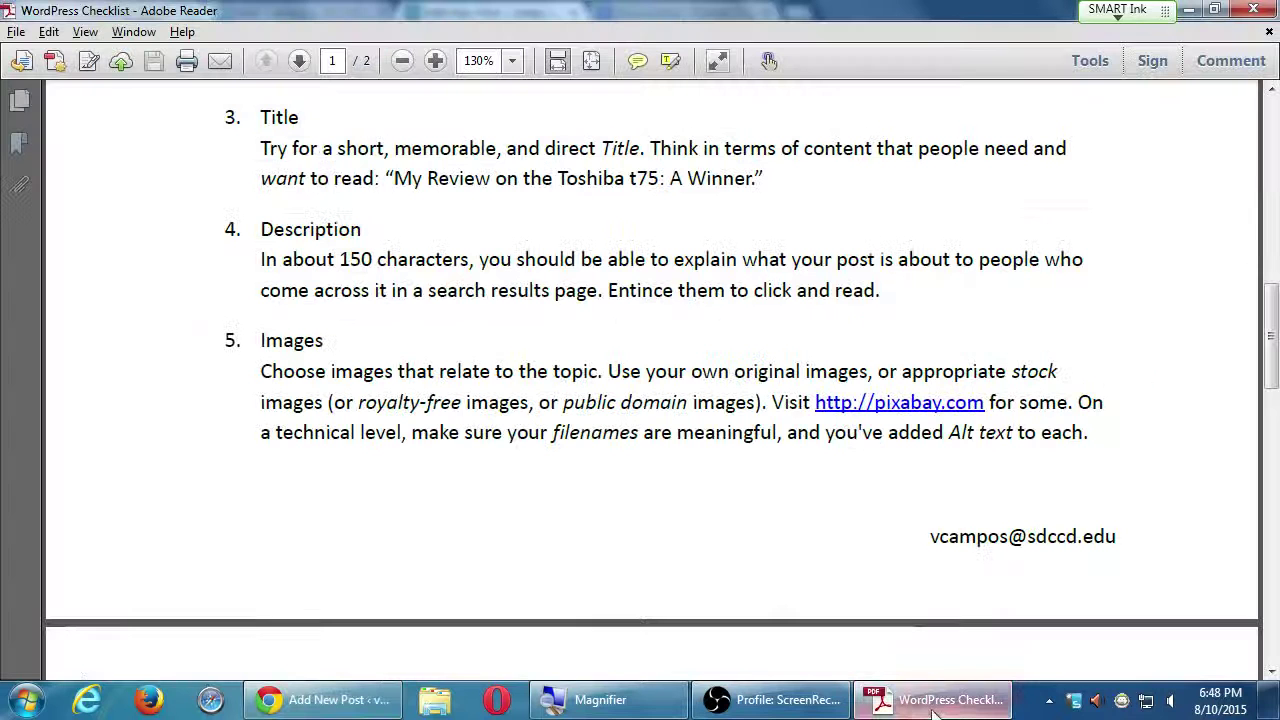
{"action": "scroll", "coordinate": [645, 326], "scroll_direction": "down", "scroll_amount": 3}
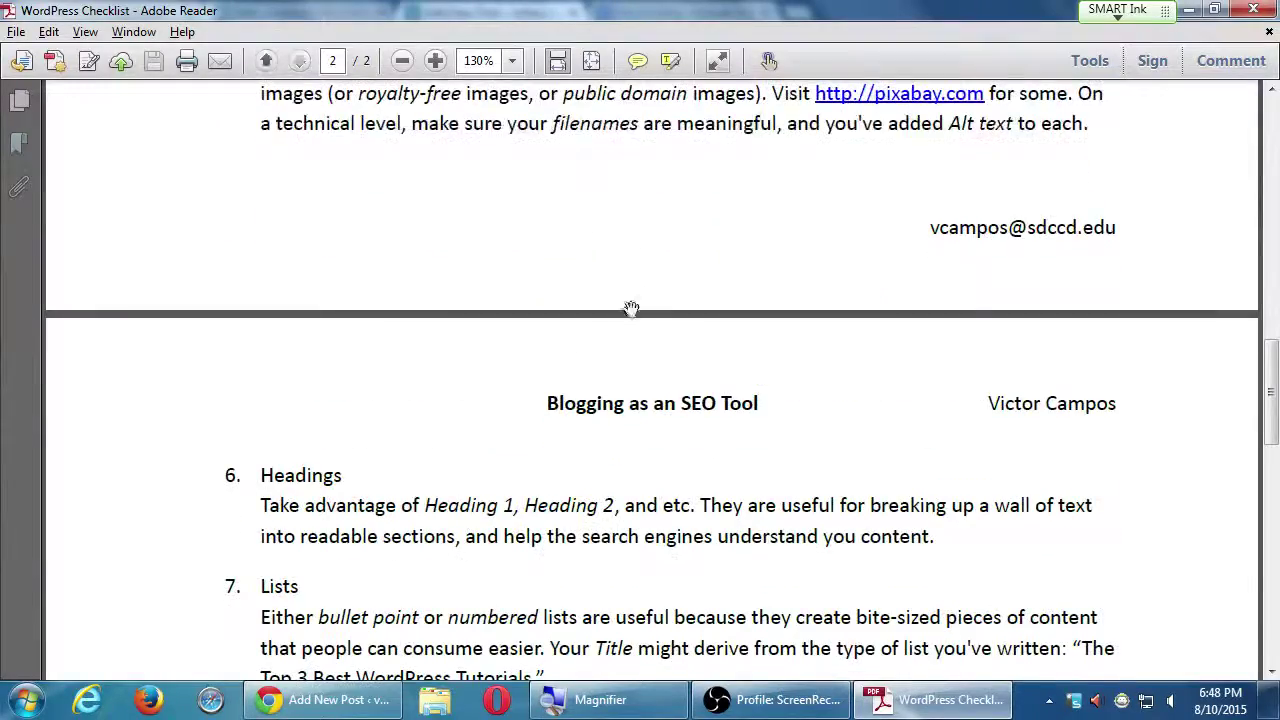
{"action": "scroll", "coordinate": [625, 318], "scroll_direction": "up", "scroll_amount": 4}
{"action": "scroll", "coordinate": [615, 345], "scroll_direction": "up", "scroll_amount": 3}
{"action": "scroll", "coordinate": [629, 391], "scroll_direction": "down", "scroll_amount": 1}
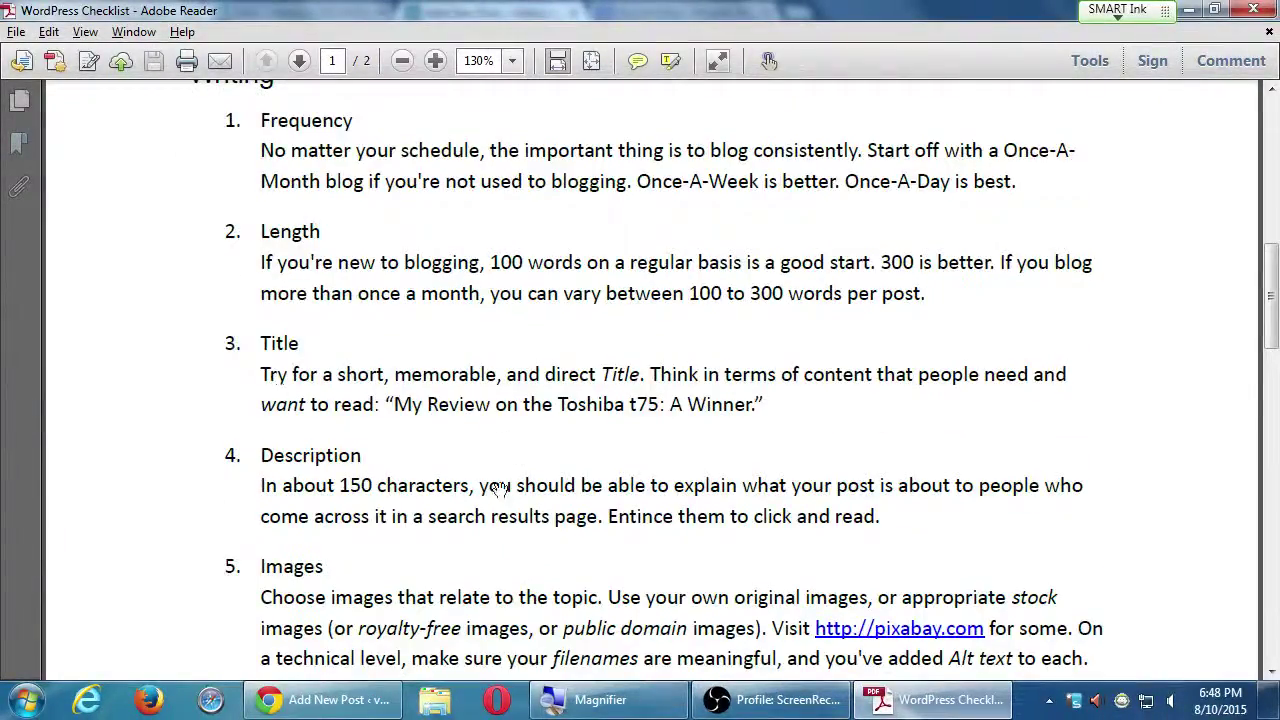
{"action": "scroll", "coordinate": [567, 437], "scroll_direction": "down", "scroll_amount": 1}
{"action": "scroll", "coordinate": [567, 437], "scroll_direction": "down", "scroll_amount": 1}
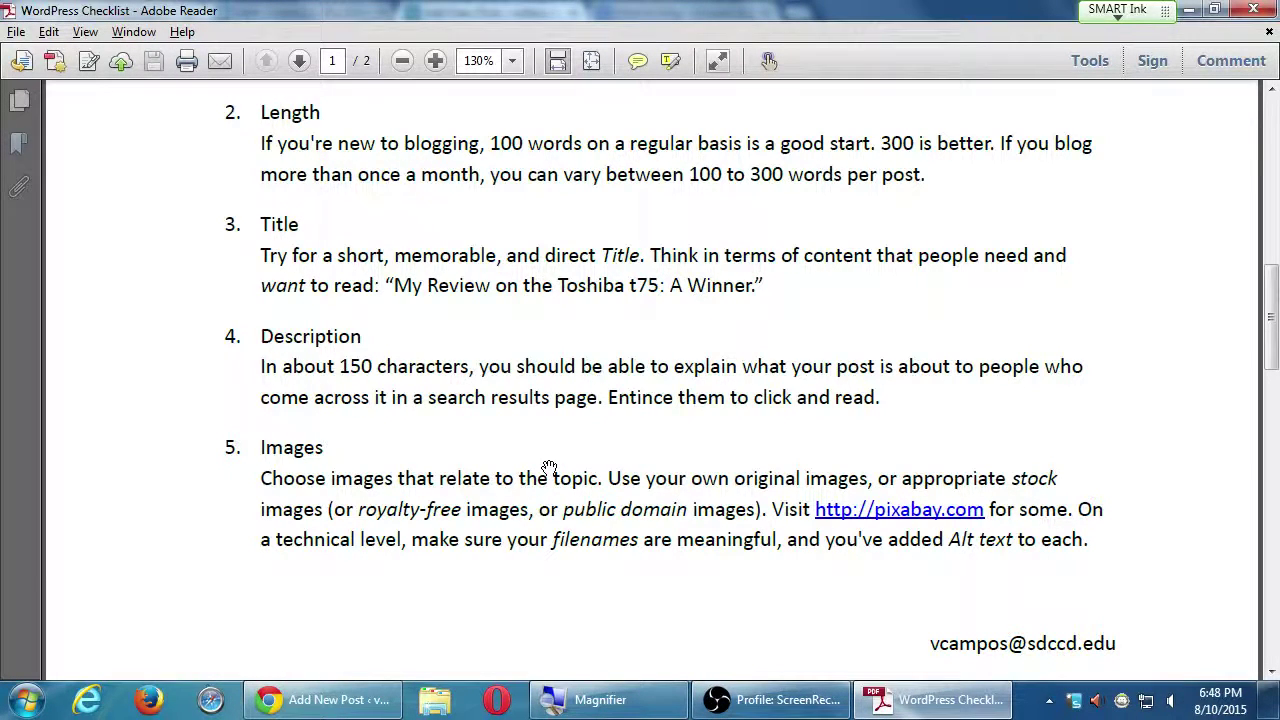
{"action": "key", "text": "alt+Tab"}
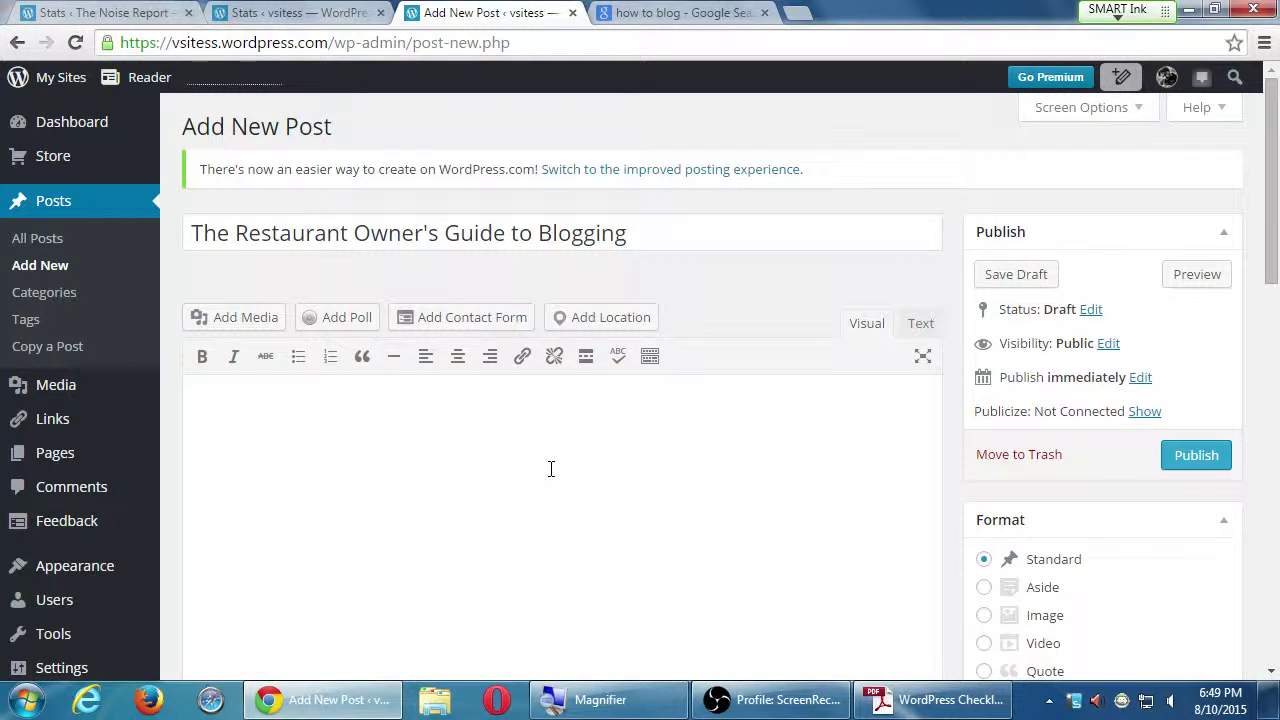
Search Google for the suggested "learn how to blog", review the descriptions under the results, and return to the new post.
{"action": "key", "text": "ctrl+Tab"}
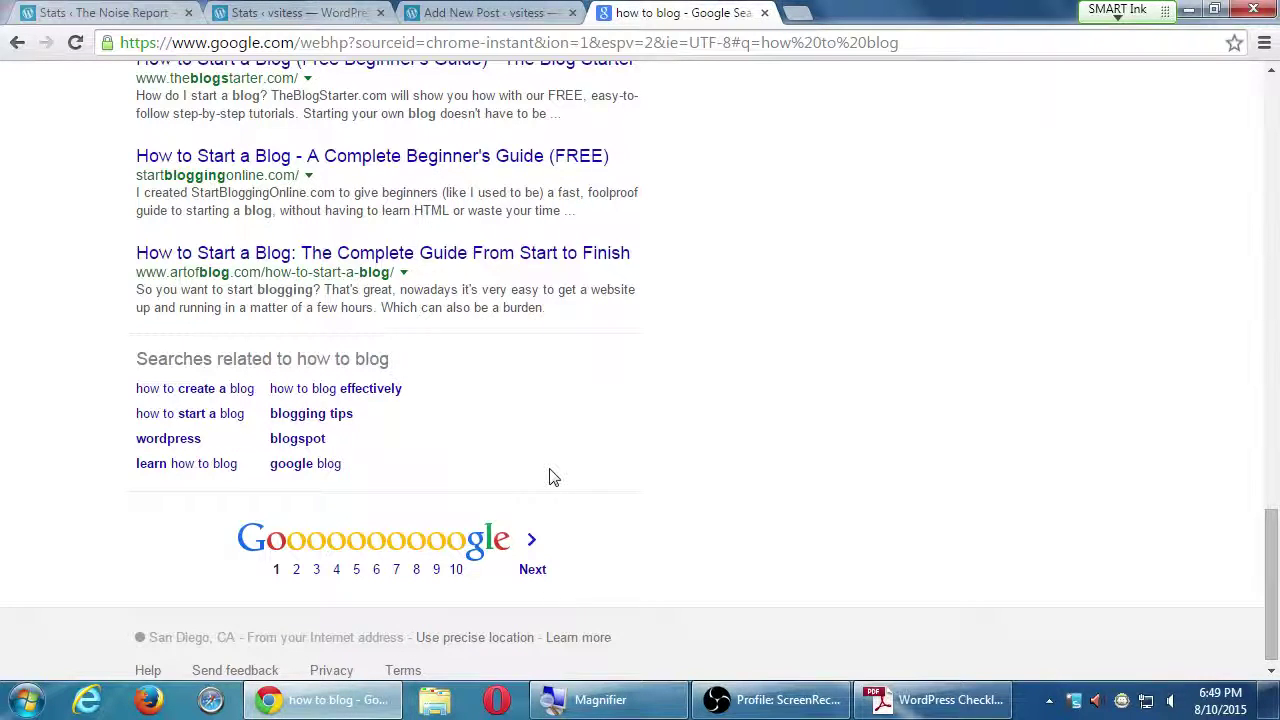
{"action": "key", "text": "Home"}
{"action": "key", "text": "Down"}
{"action": "key", "text": "Down"}
{"action": "key", "text": "Down"}
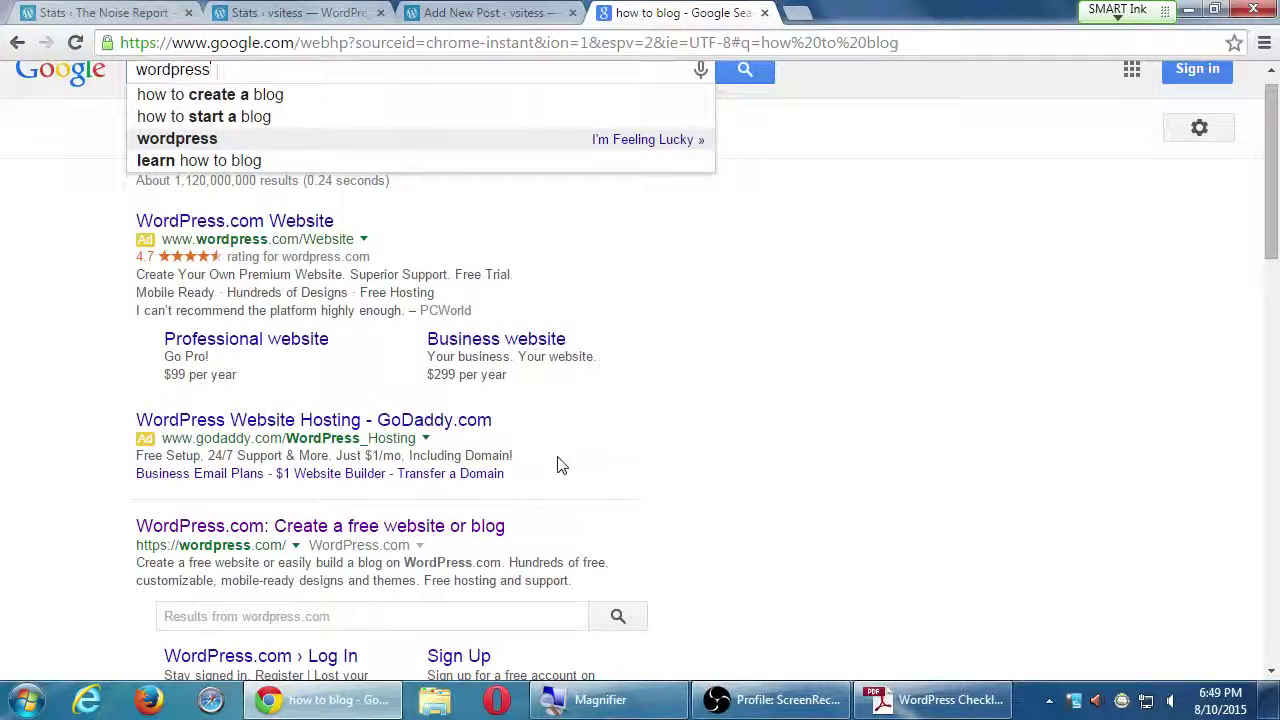
{"action": "key", "text": "Down"}
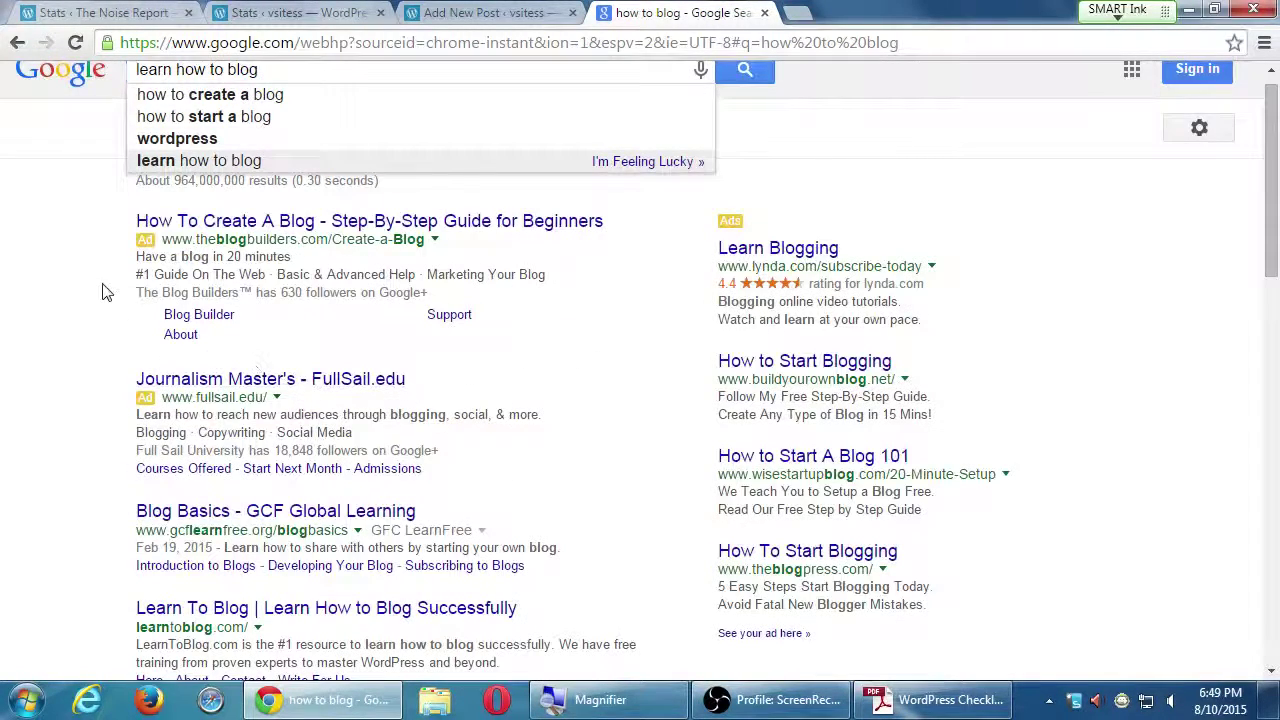
{"action": "left_click_drag", "start_coordinate": [1270, 184], "coordinate": [1229, 393]}
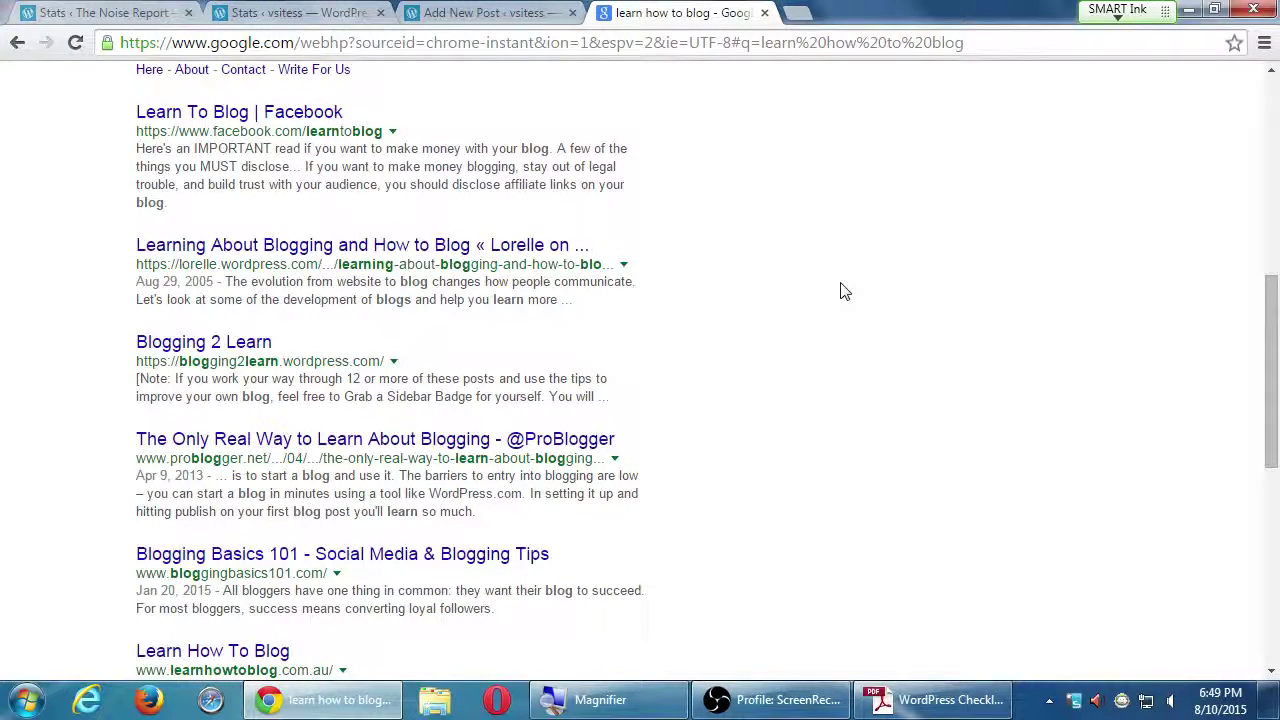
{"action": "key", "text": "ctrl+shift+Tab"}
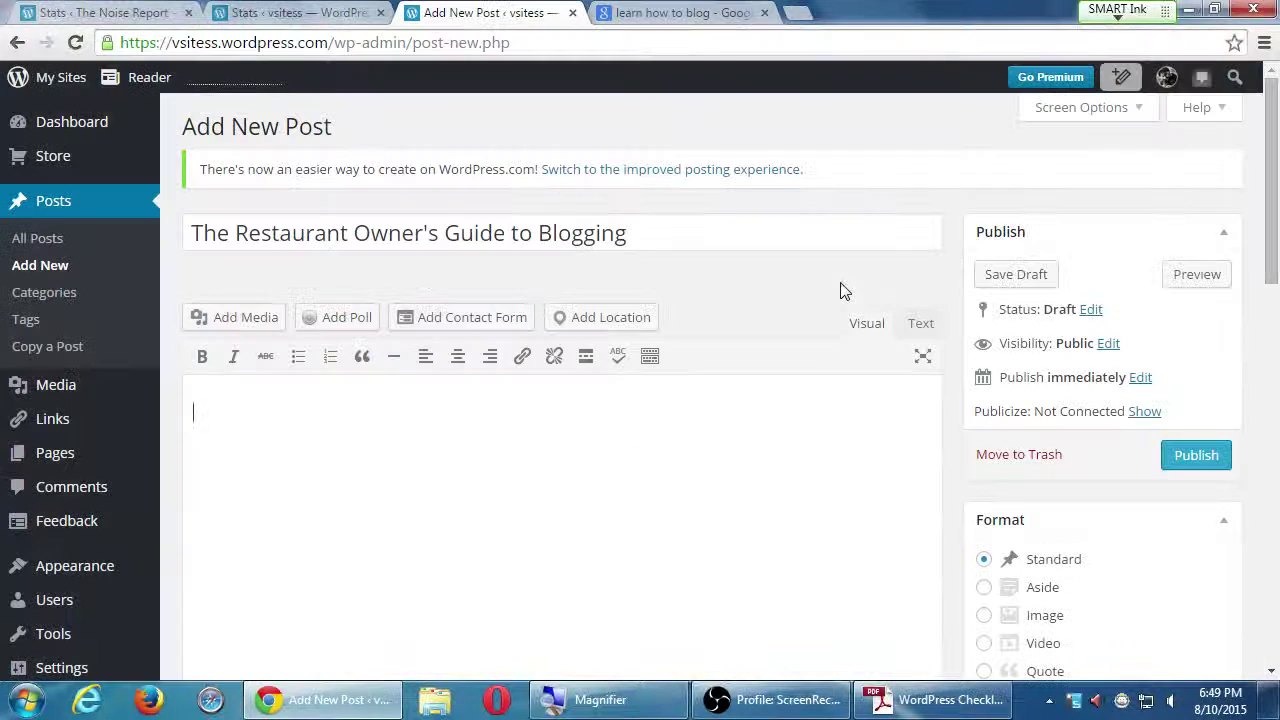
Look through the Add New Post page for the Excerpt box below the editor.
{"action": "scroll", "coordinate": [1275, 135], "scroll_direction": "down", "scroll_amount": 6}
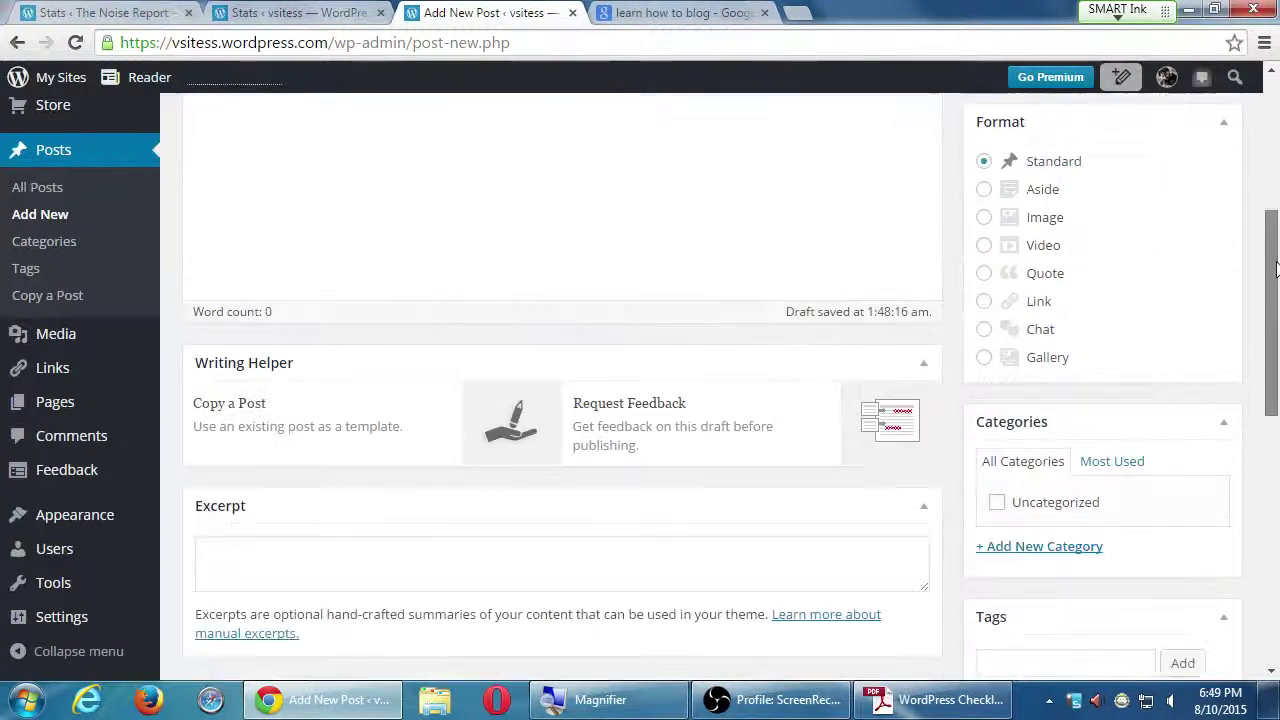
{"action": "scroll", "coordinate": [1270, 130], "scroll_direction": "up", "scroll_amount": 6}
{"action": "scroll", "coordinate": [1243, 320], "scroll_direction": "down", "scroll_amount": 6}
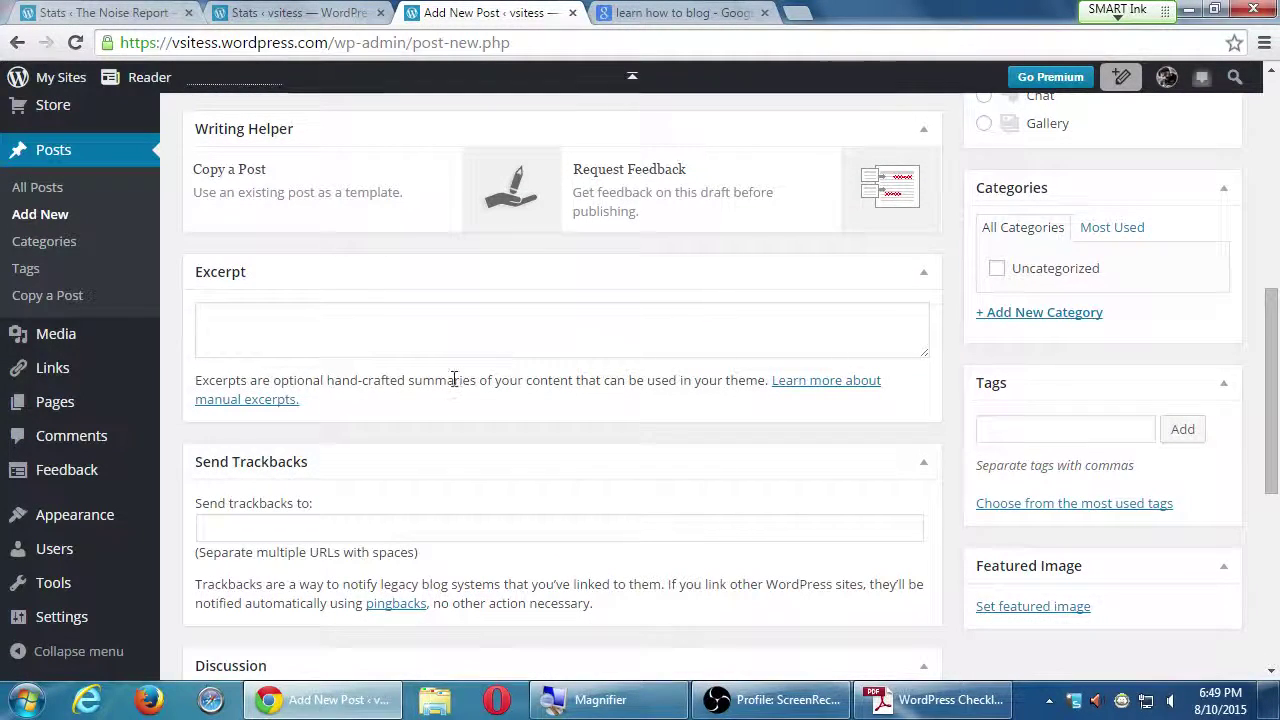
{"action": "scroll", "coordinate": [1275, 95], "scroll_direction": "up", "scroll_amount": 8}
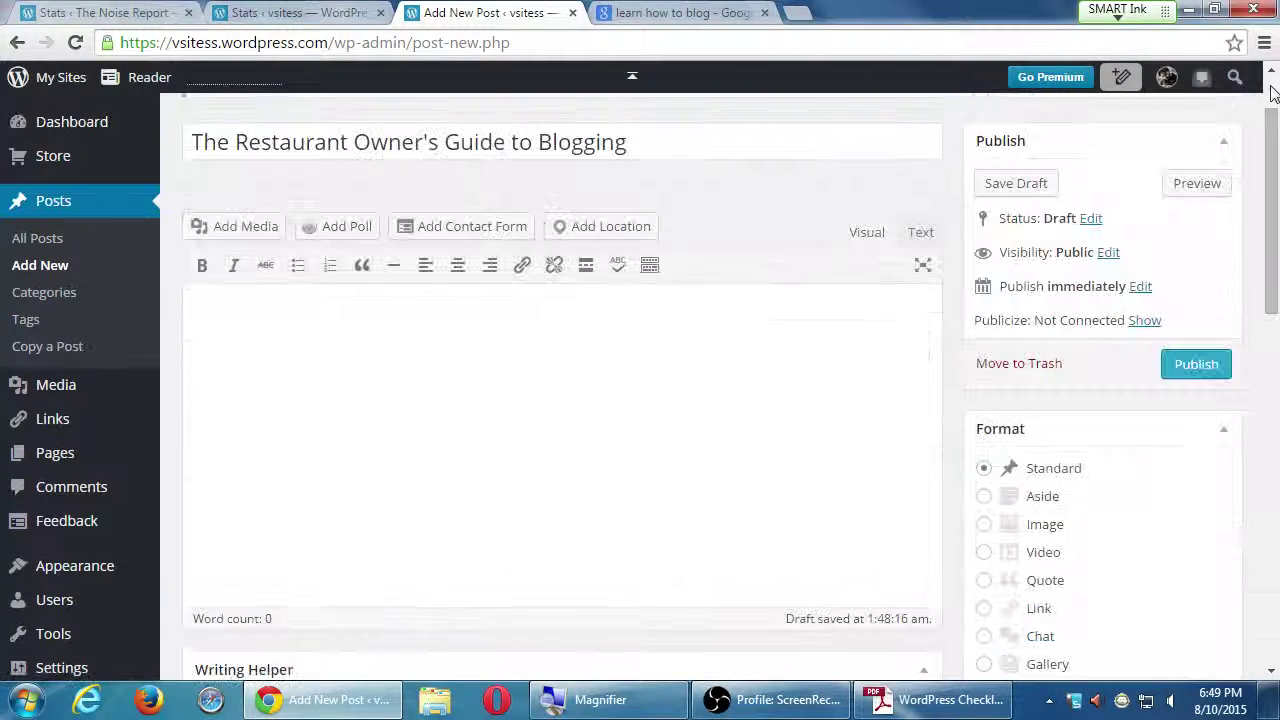
Hide the Excerpt box through the Screen Options, show it again, and place the cursor in it.
{"action": "left_click", "coordinate": [1129, 120]}
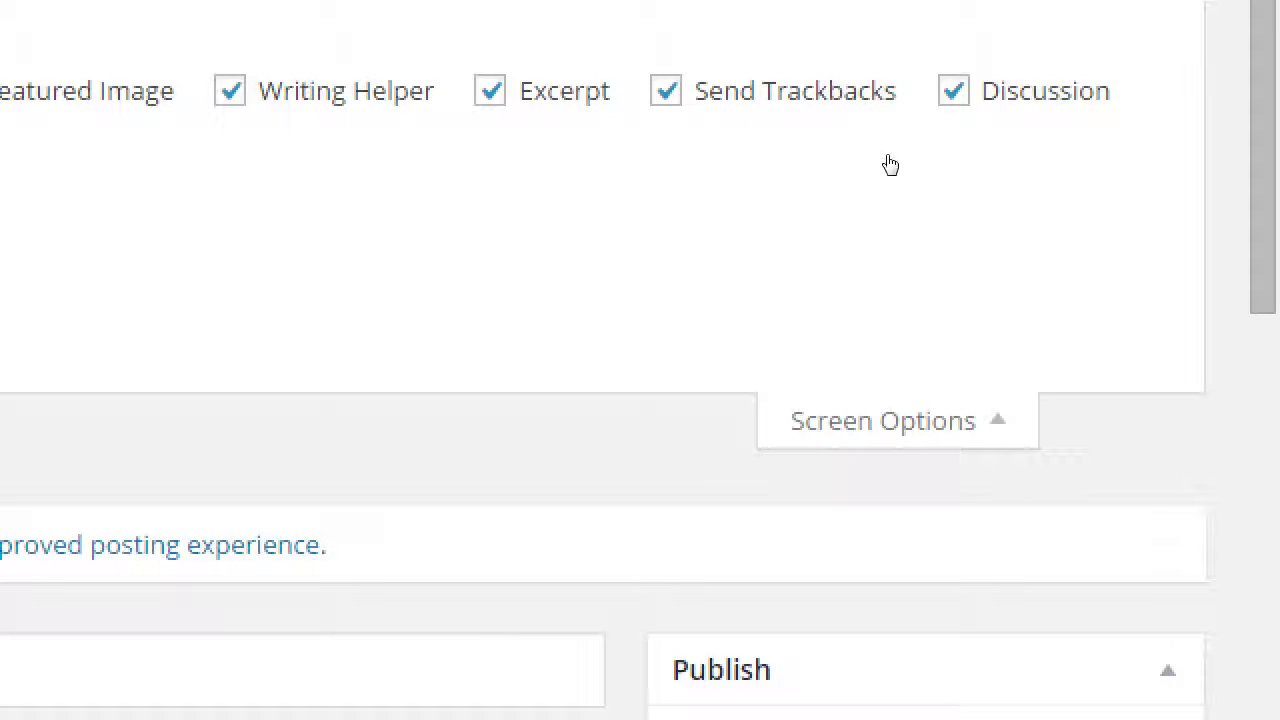
{"action": "key", "text": "space"}
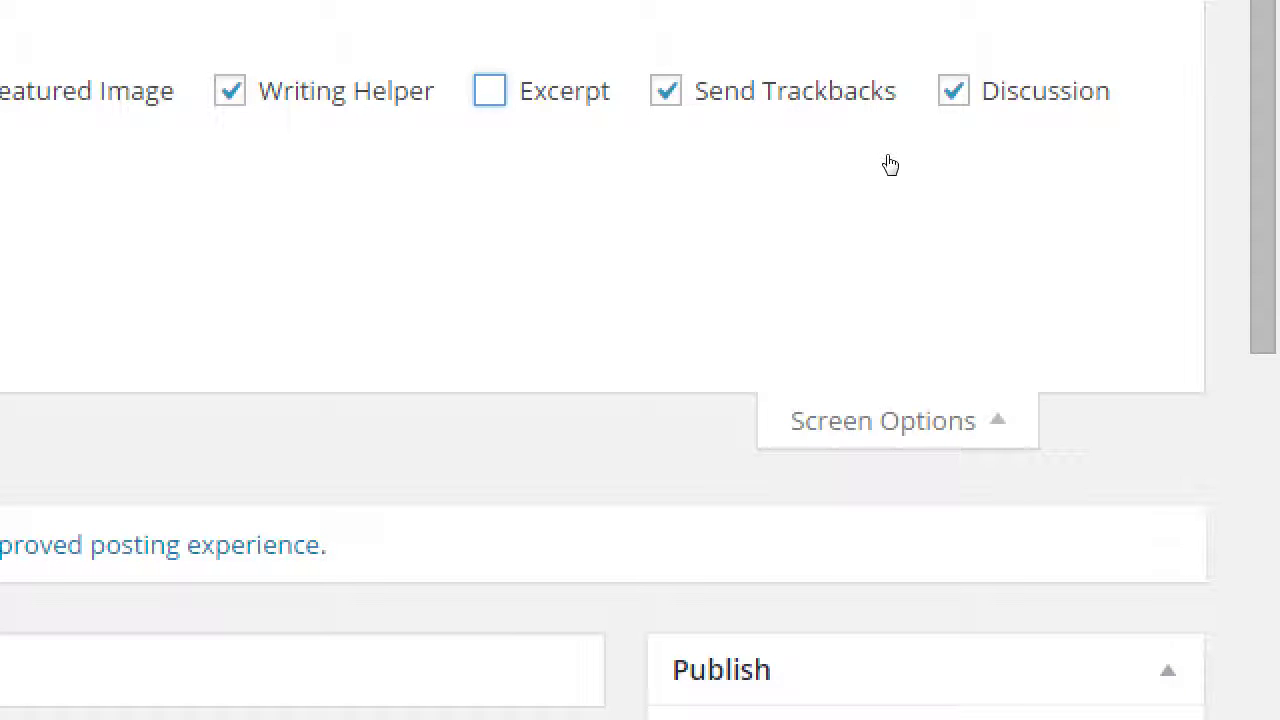
{"action": "key", "text": "space"}
{"action": "left_click_drag", "start_coordinate": [1271, 251], "coordinate": [1271, 608]}
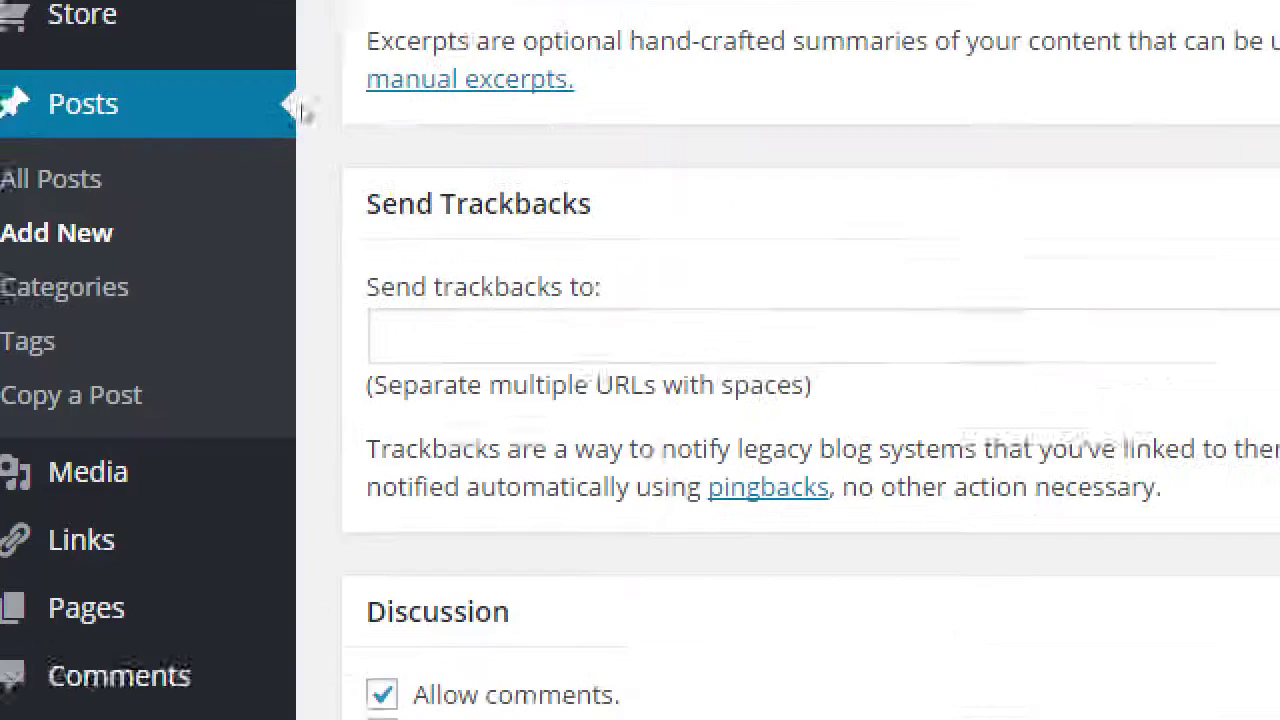
{"action": "scroll", "coordinate": [391, 506], "scroll_direction": "up", "scroll_amount": 3}
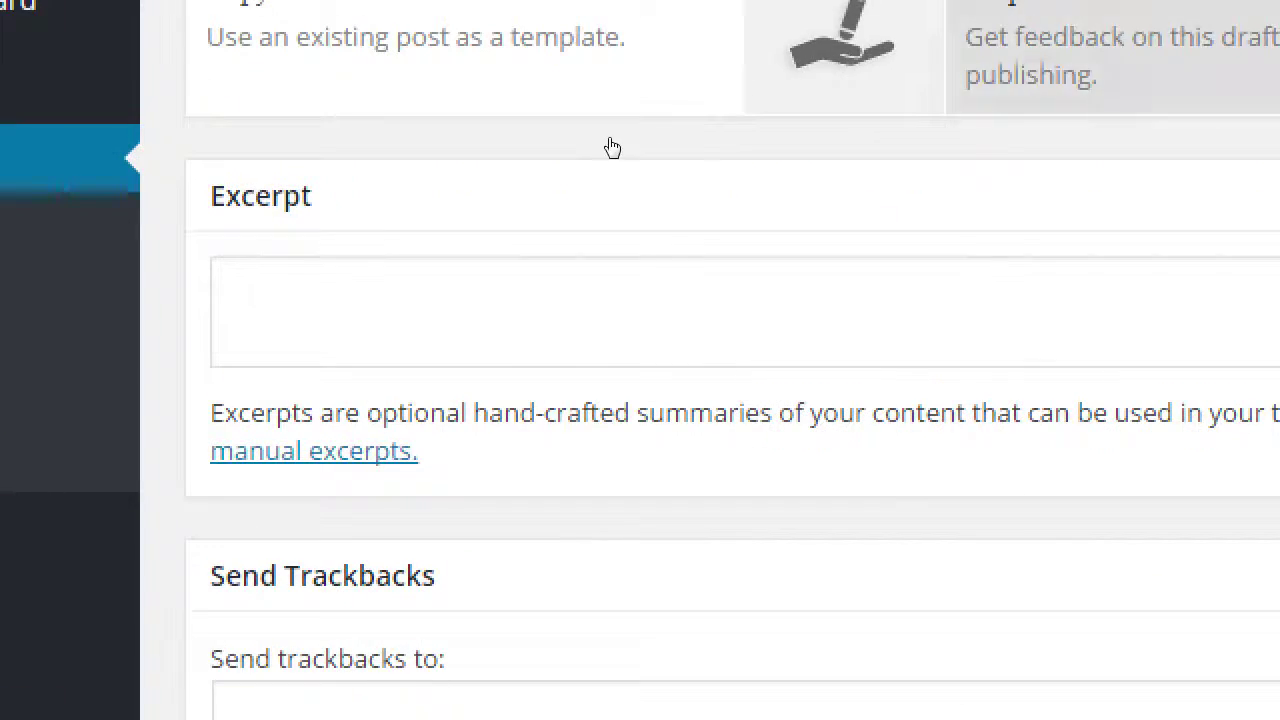
{"action": "left_click", "coordinate": [437, 281]}
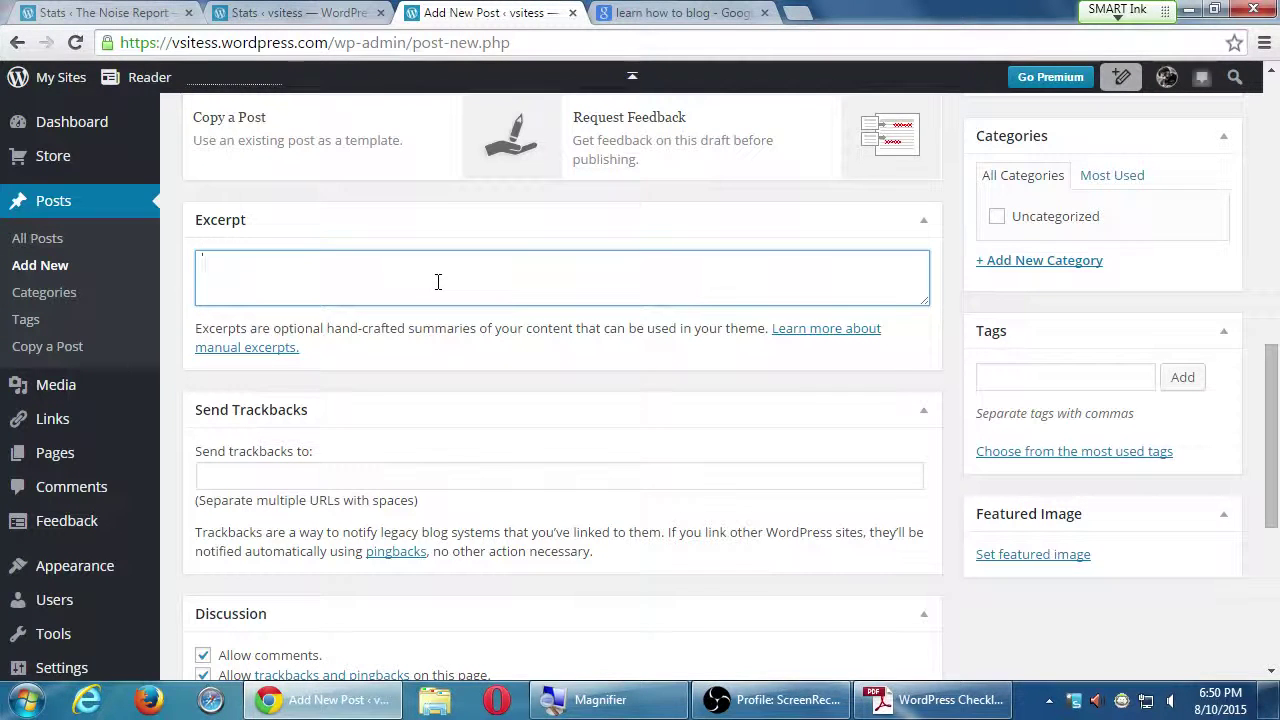
Compare the description snippets in the "learn how to blog" Google results with the checklist's advice on description length.
{"action": "key", "text": "ctrl+Tab"}
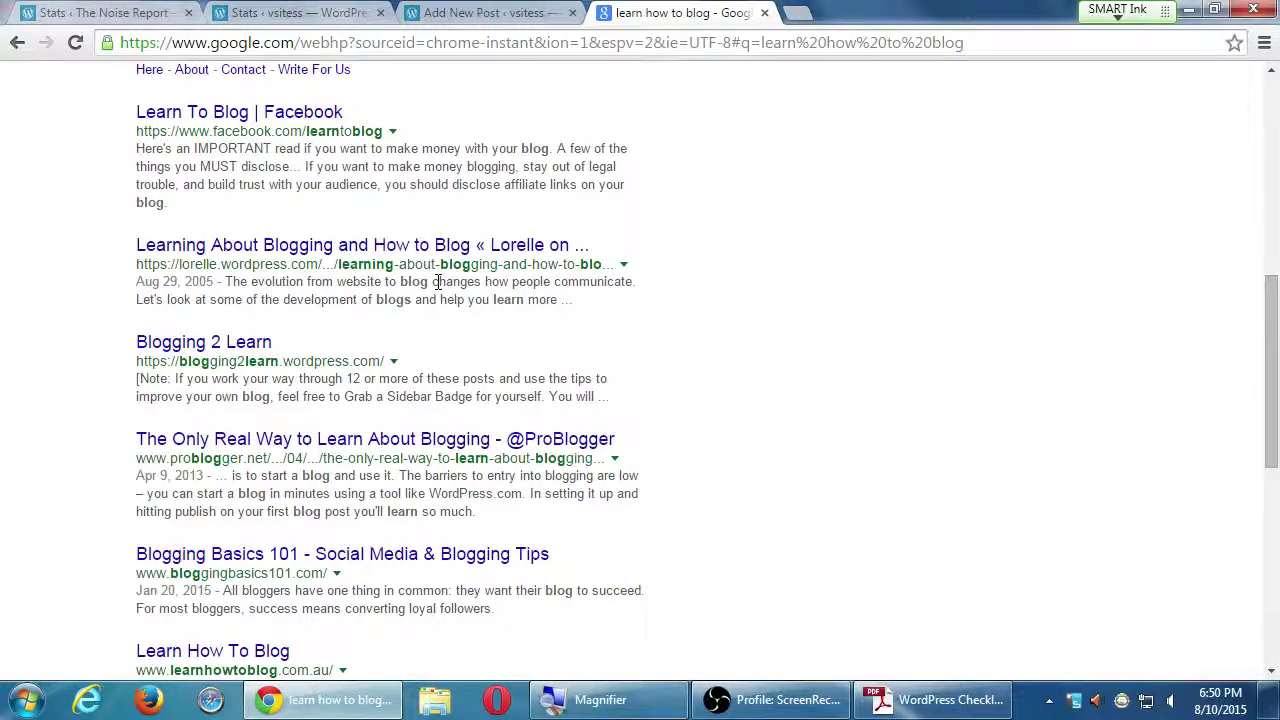
{"action": "scroll", "coordinate": [60, 620], "scroll_direction": "up", "scroll_amount": 2}
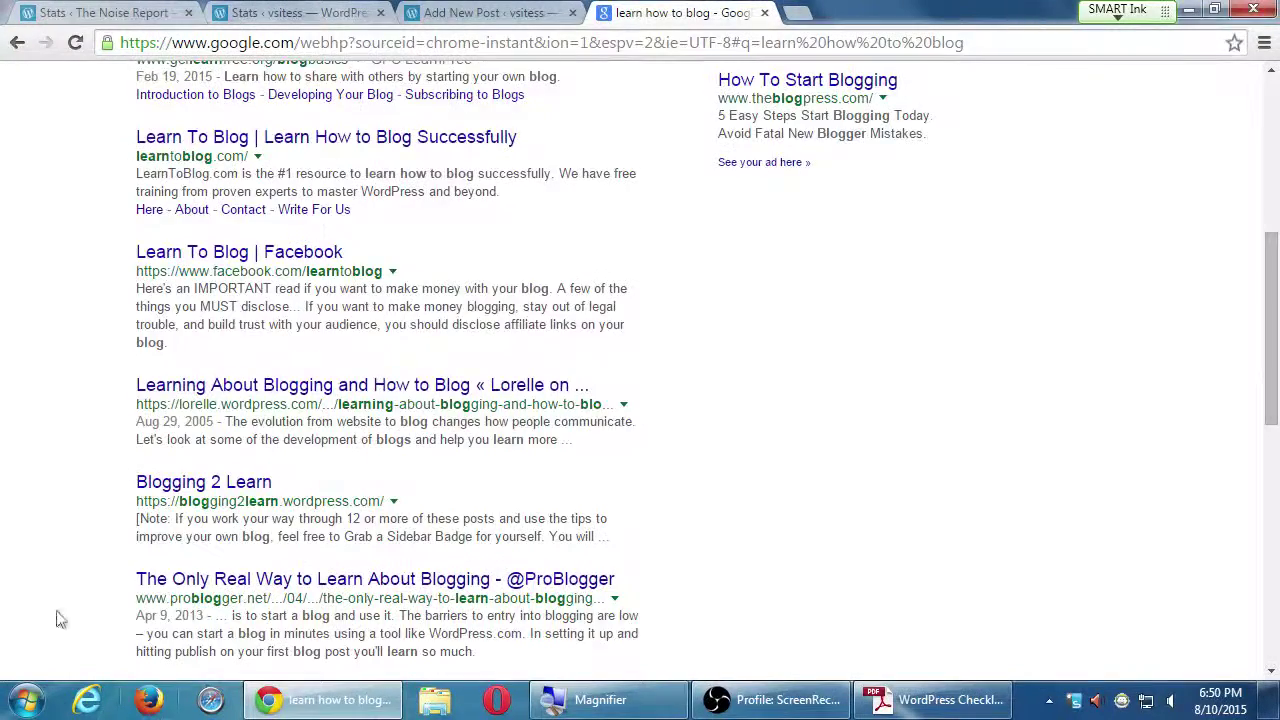
{"action": "scroll", "coordinate": [6, 443], "scroll_direction": "up", "scroll_amount": 6}
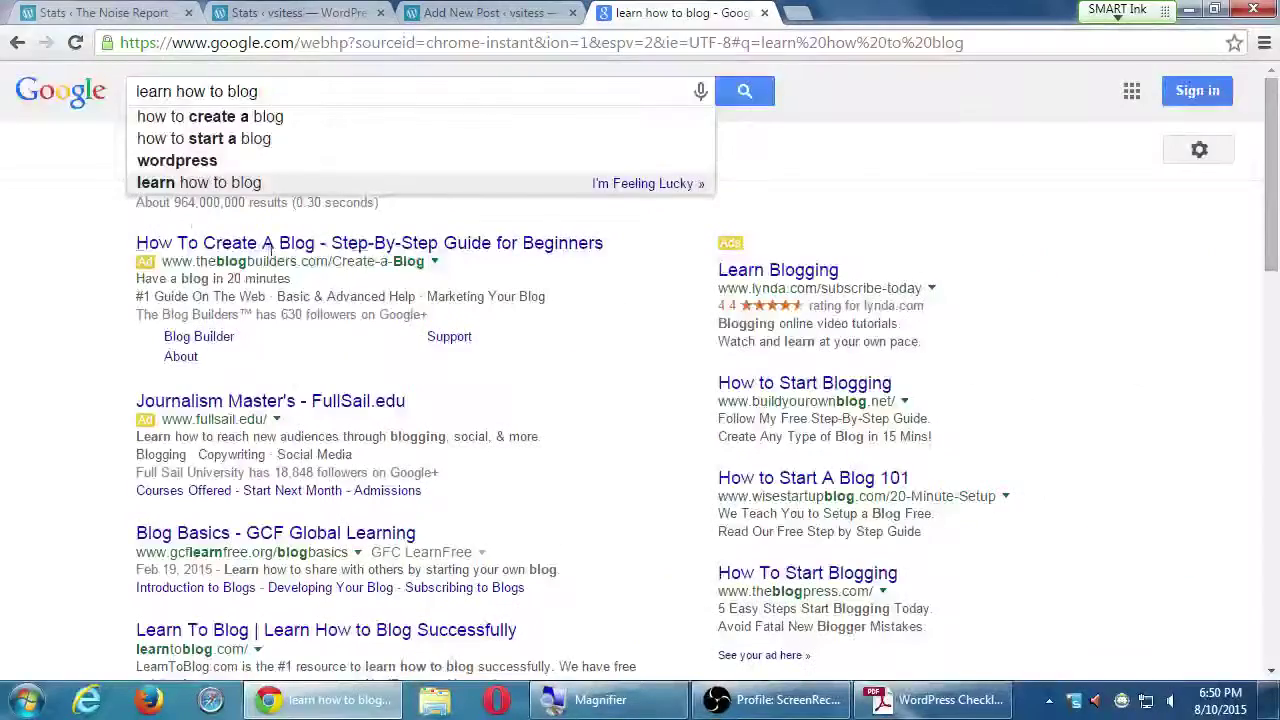
{"action": "scroll", "coordinate": [549, 669], "scroll_direction": "down", "scroll_amount": 2}
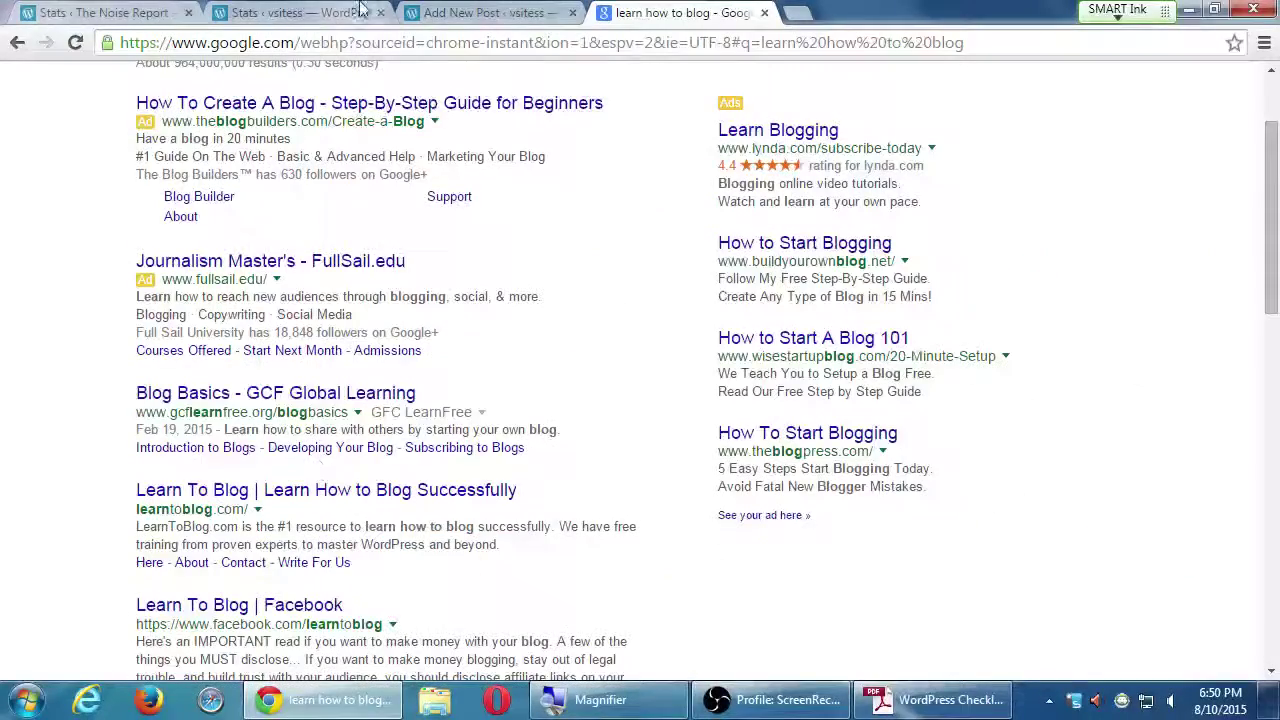
{"action": "left_click", "coordinate": [935, 699]}
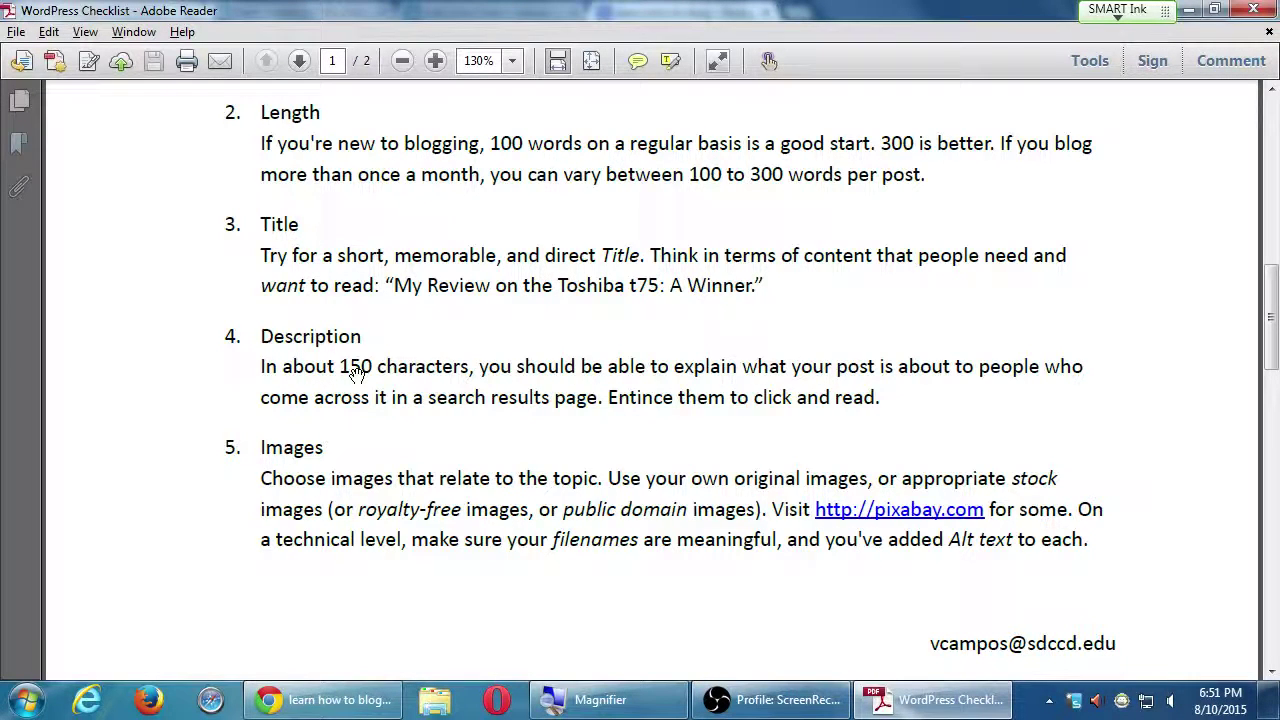
{"action": "left_click", "coordinate": [330, 700]}
{"action": "scroll", "coordinate": [660, 634], "scroll_direction": "down", "scroll_amount": 1}
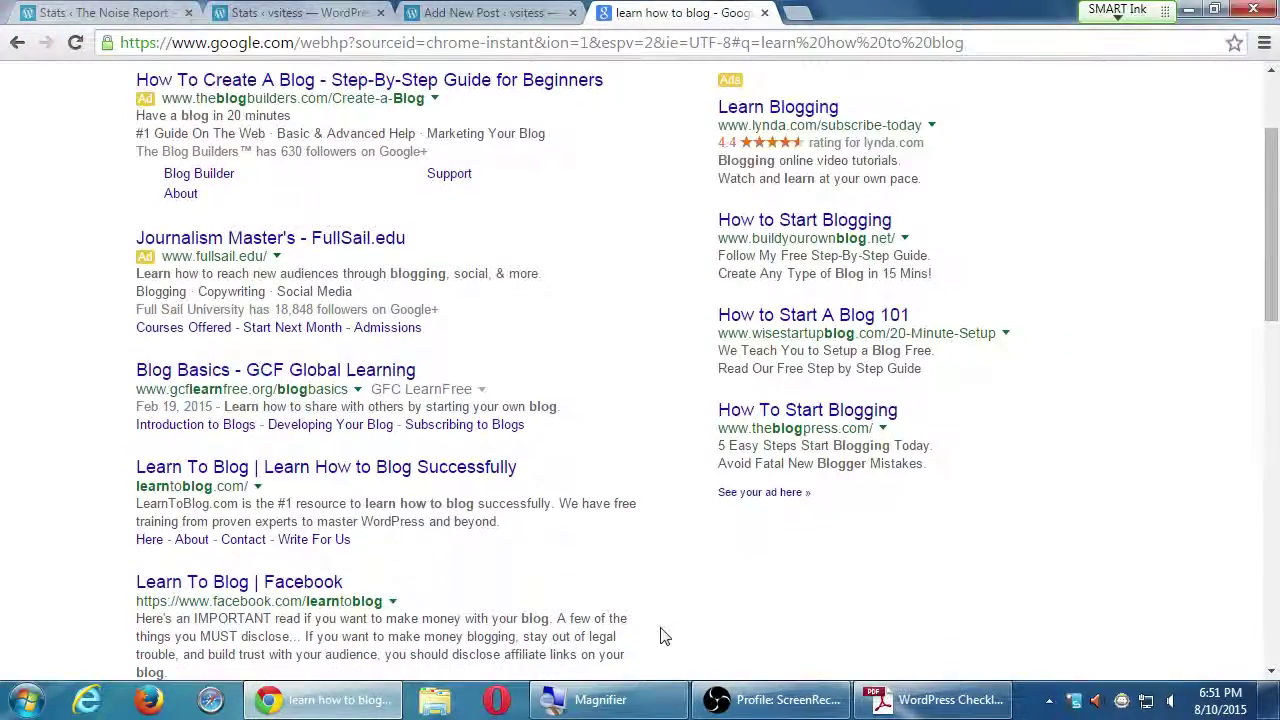
{"action": "scroll", "coordinate": [710, 630], "scroll_direction": "down", "scroll_amount": 1}
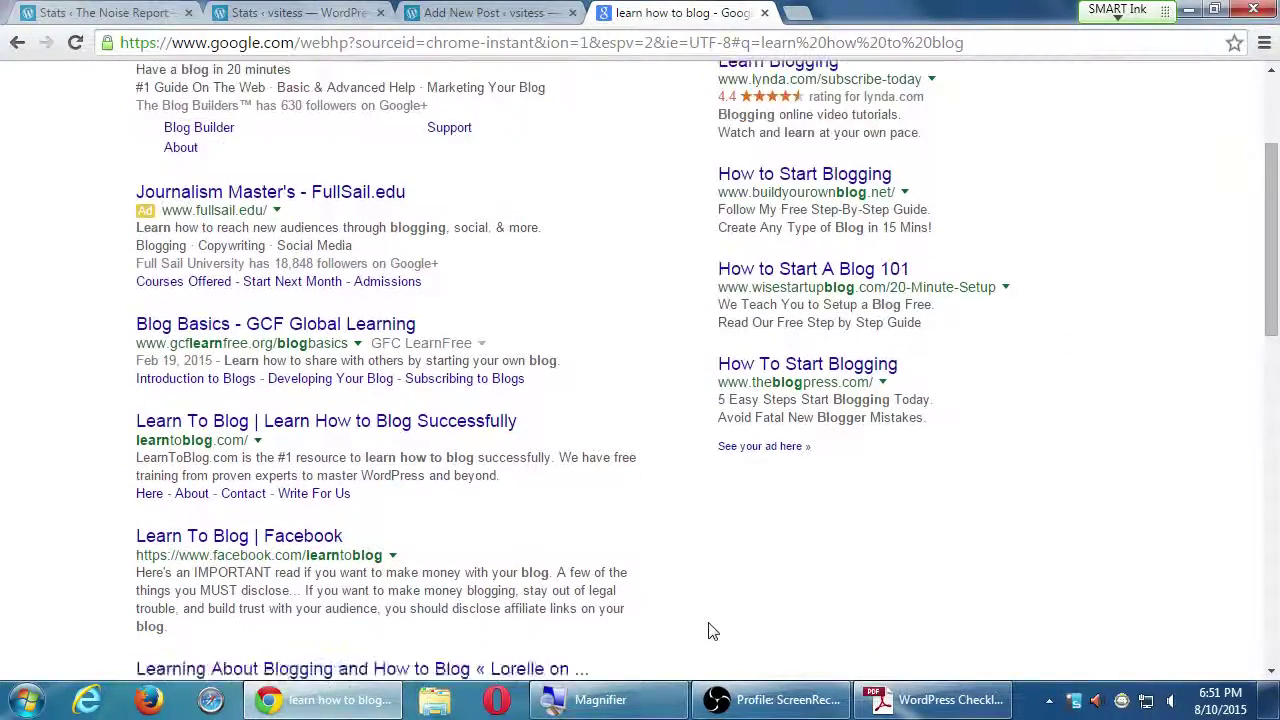
{"action": "scroll", "coordinate": [712, 631], "scroll_direction": "down", "scroll_amount": 2}
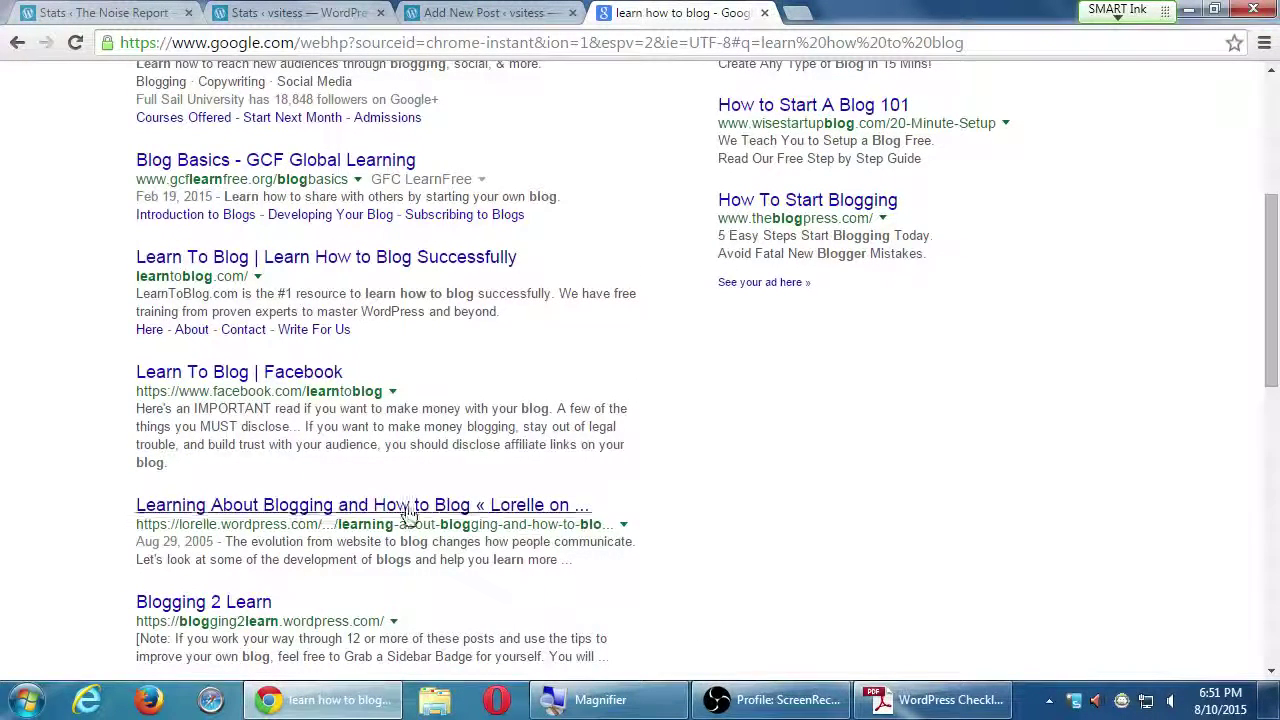
{"action": "key", "text": "super+plus"}
{"action": "key", "text": "super+plus"}
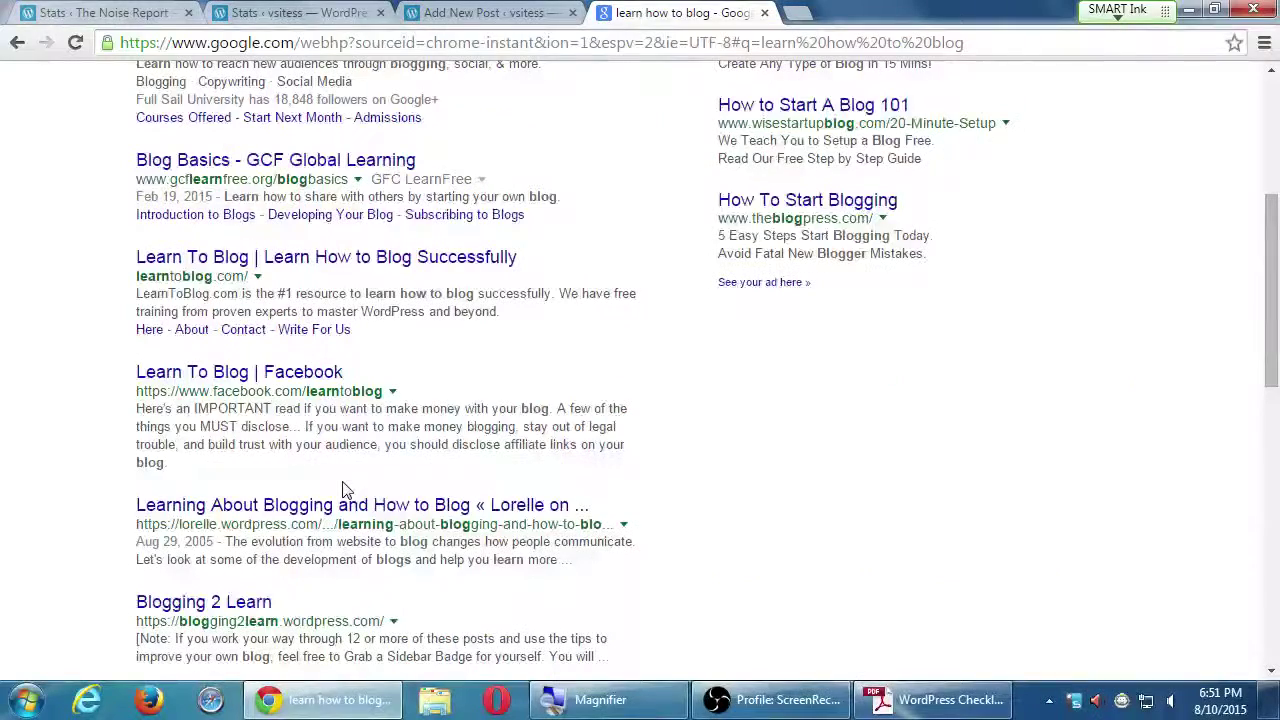
Return to the new post and begin its excerpt with "Every website needs a blog post. Even your restaurant!".
{"action": "left_click", "coordinate": [485, 12]}
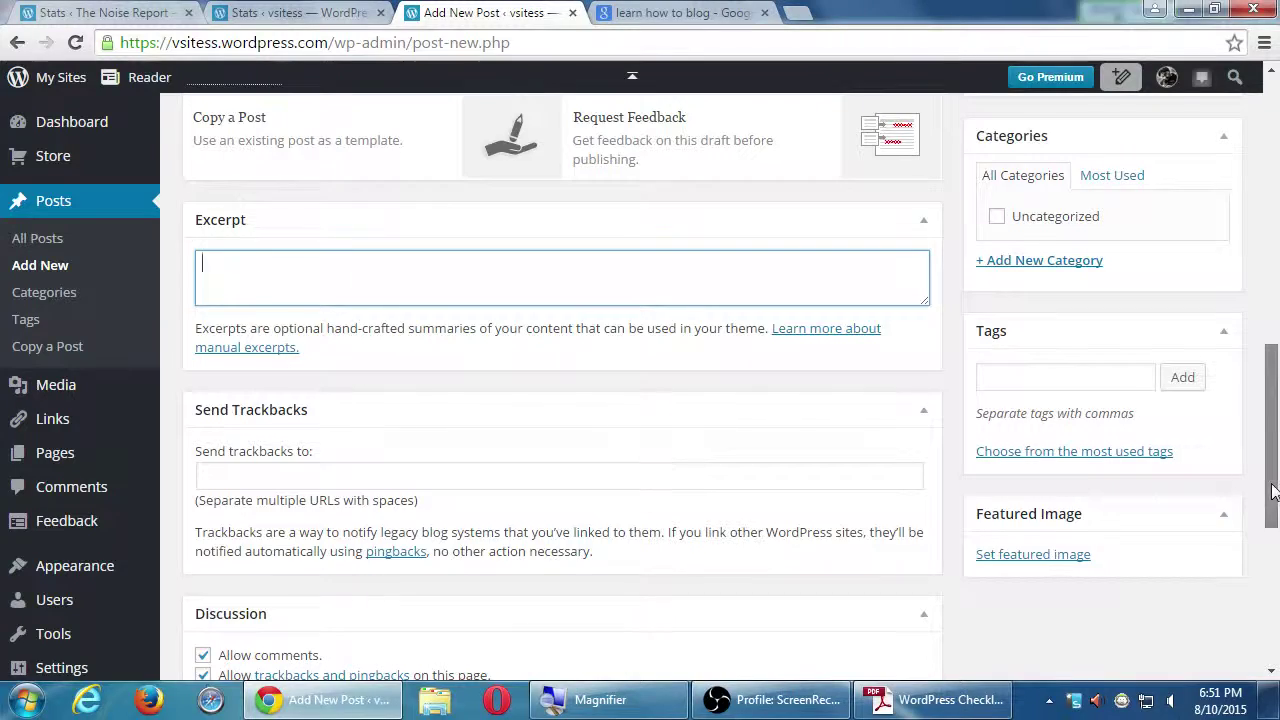
{"action": "left_click_drag", "start_coordinate": [1275, 488], "coordinate": [1262, 442]}
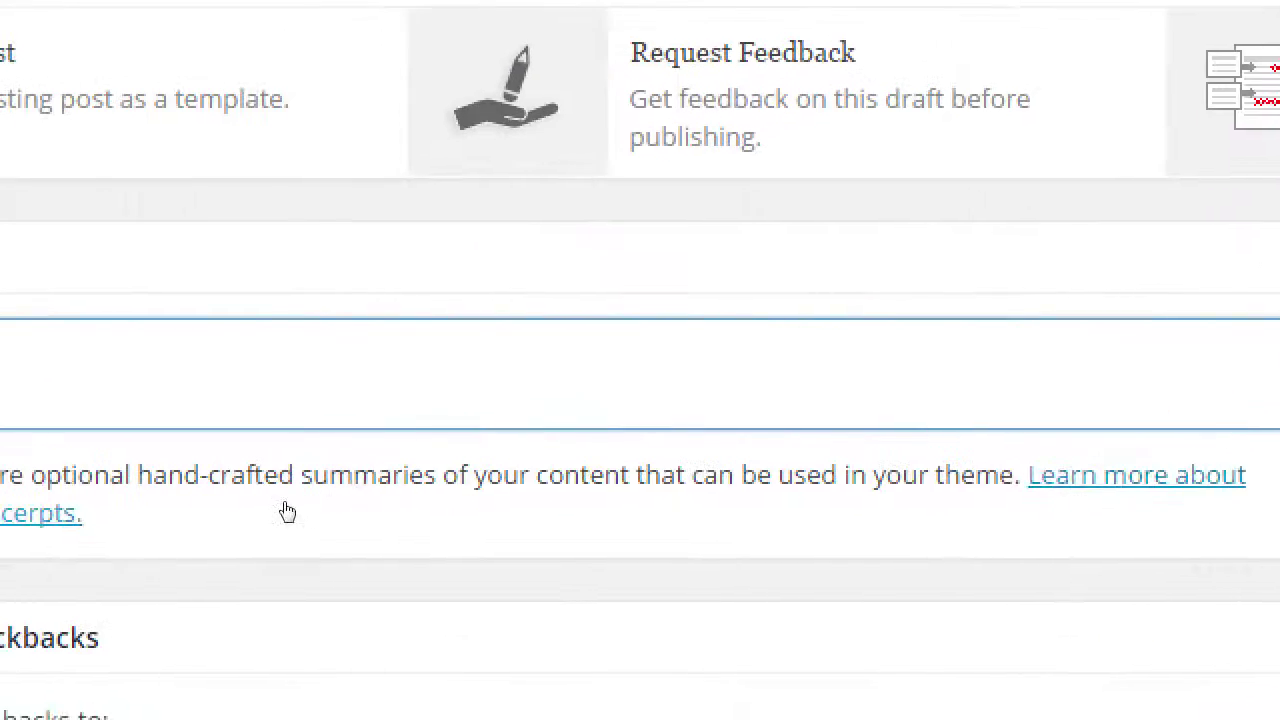
{"action": "type", "text": "Every web"}
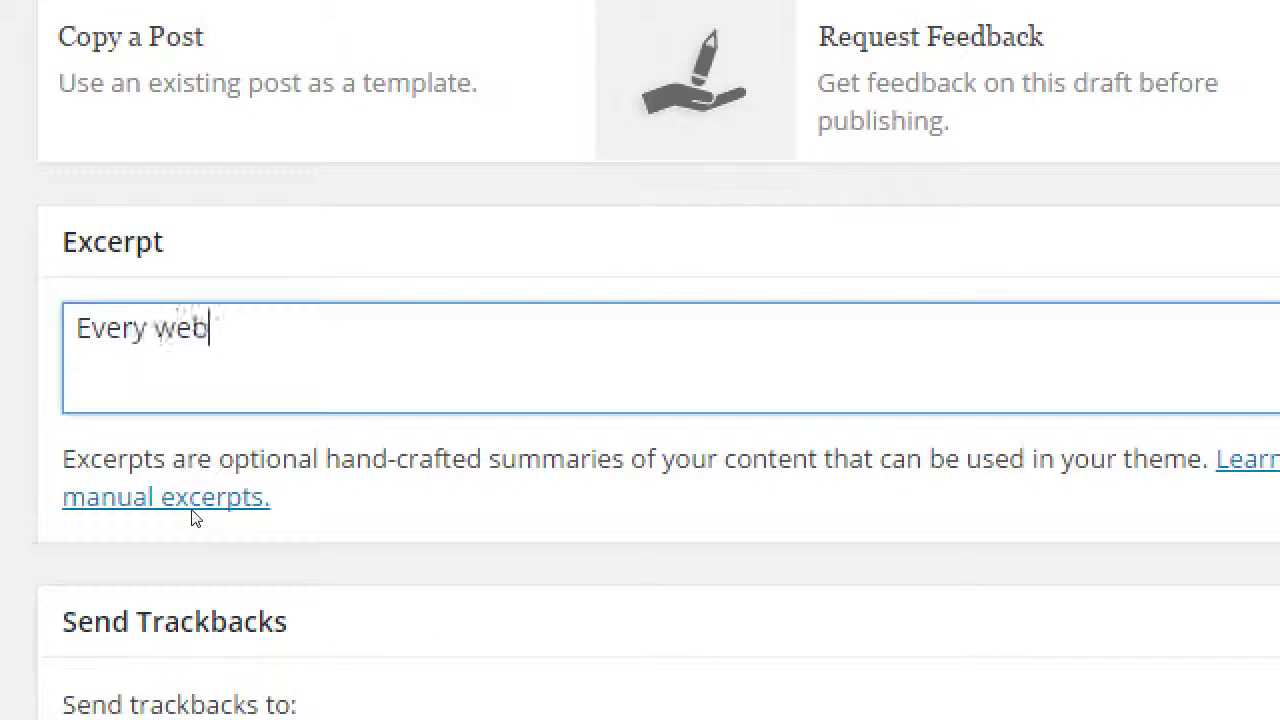
{"action": "type", "text": "site needs a "}
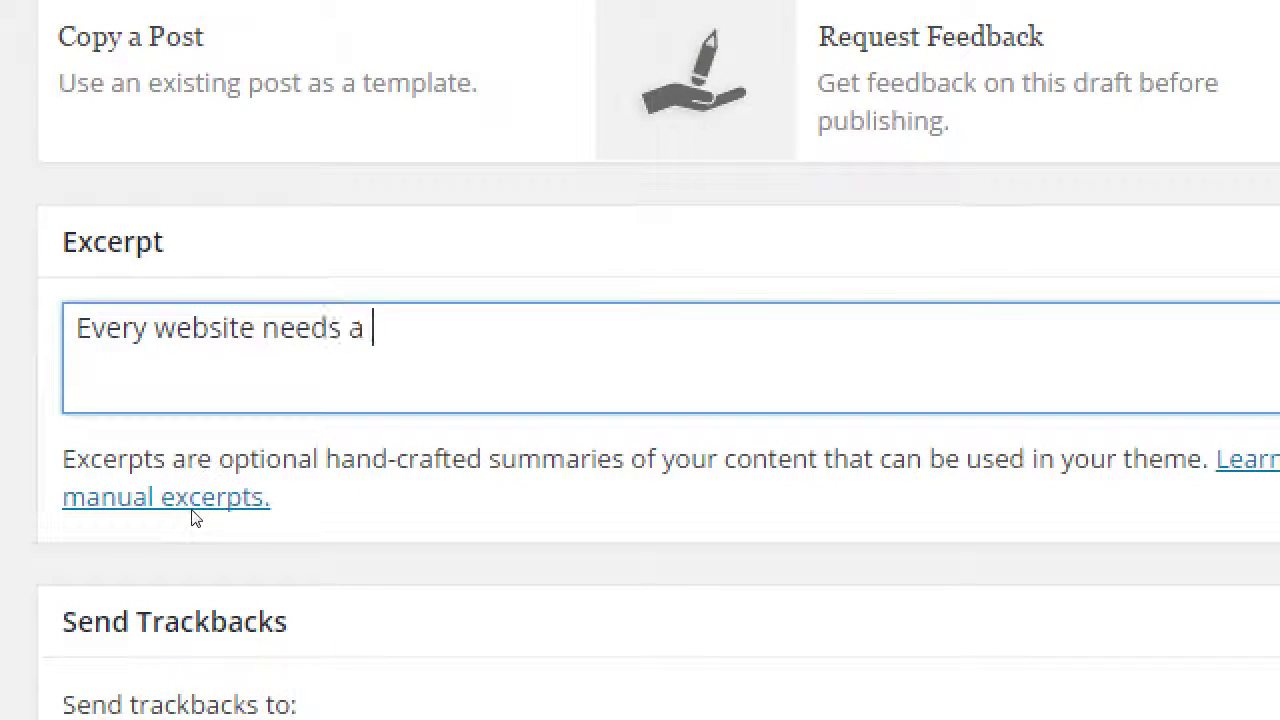
{"action": "type", "text": "blog post. Eve"}
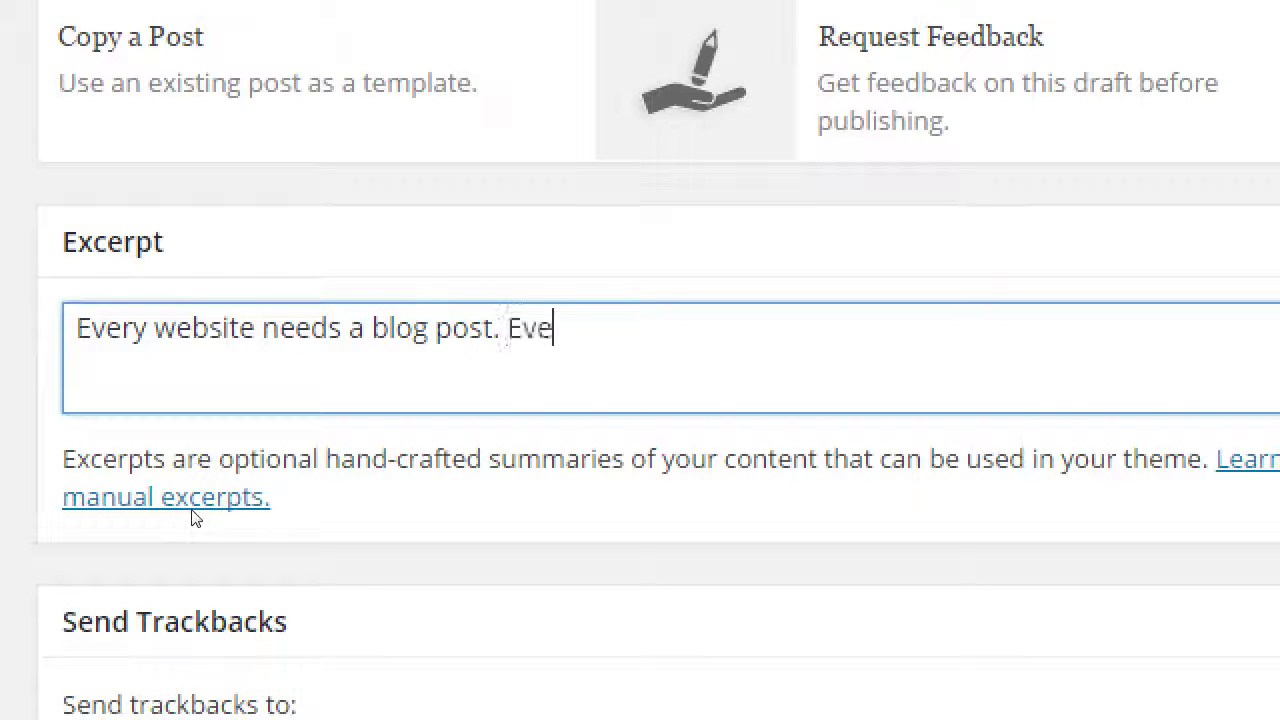
{"action": "type", "text": "n your restaurant! "}
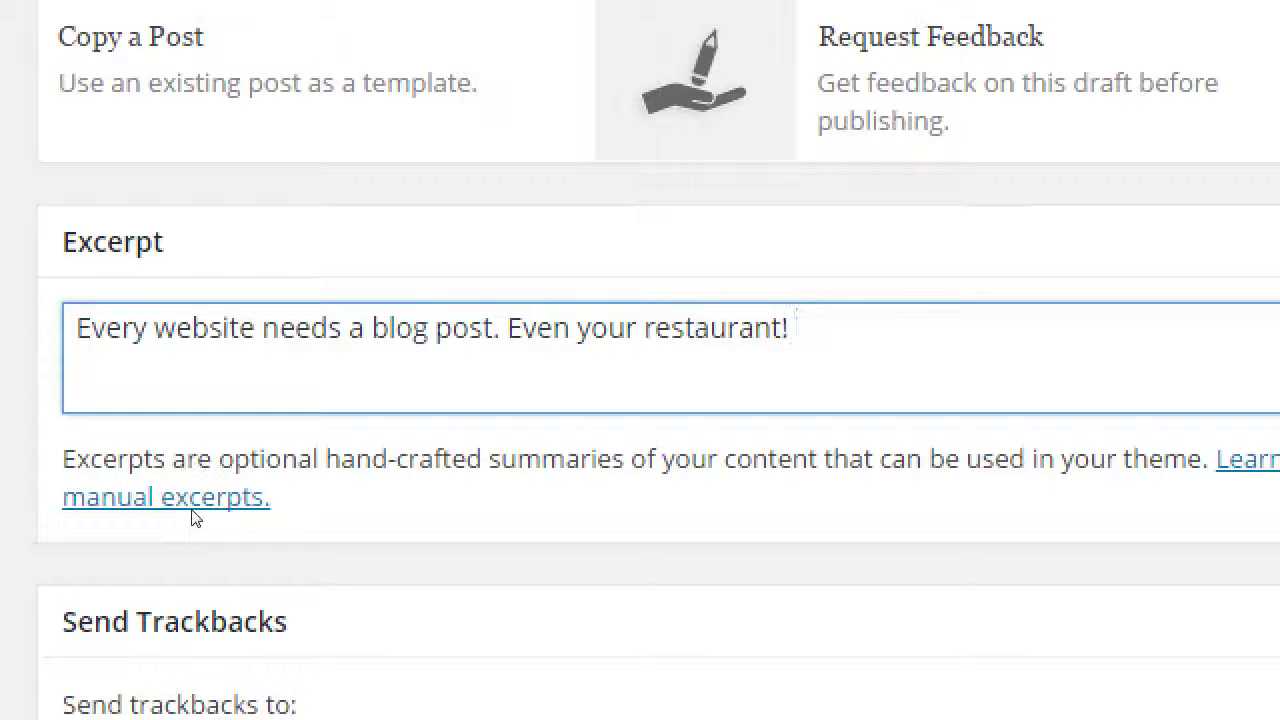
Complete the excerpt with "Blogs are great for getting site traffic, social shares, and, in general helps your SEO.".
{"action": "type", "text": "Blogs ar"}
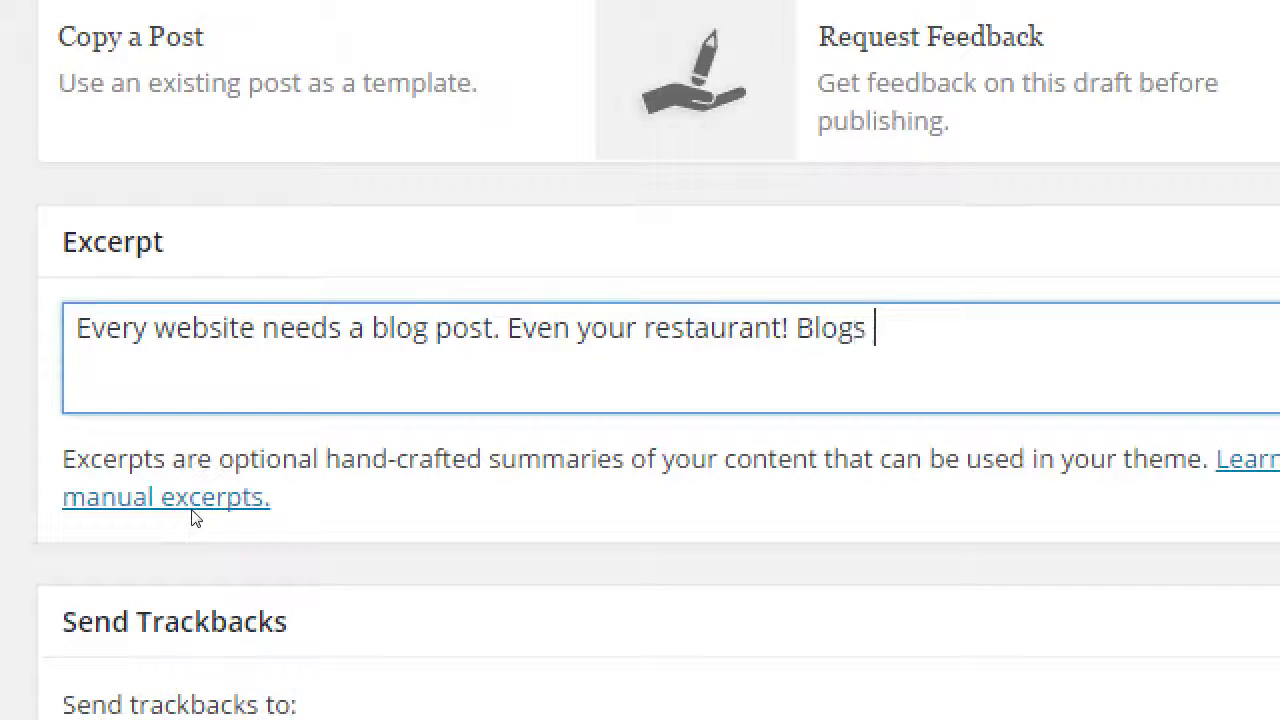
{"action": "type", "text": "e great for "}
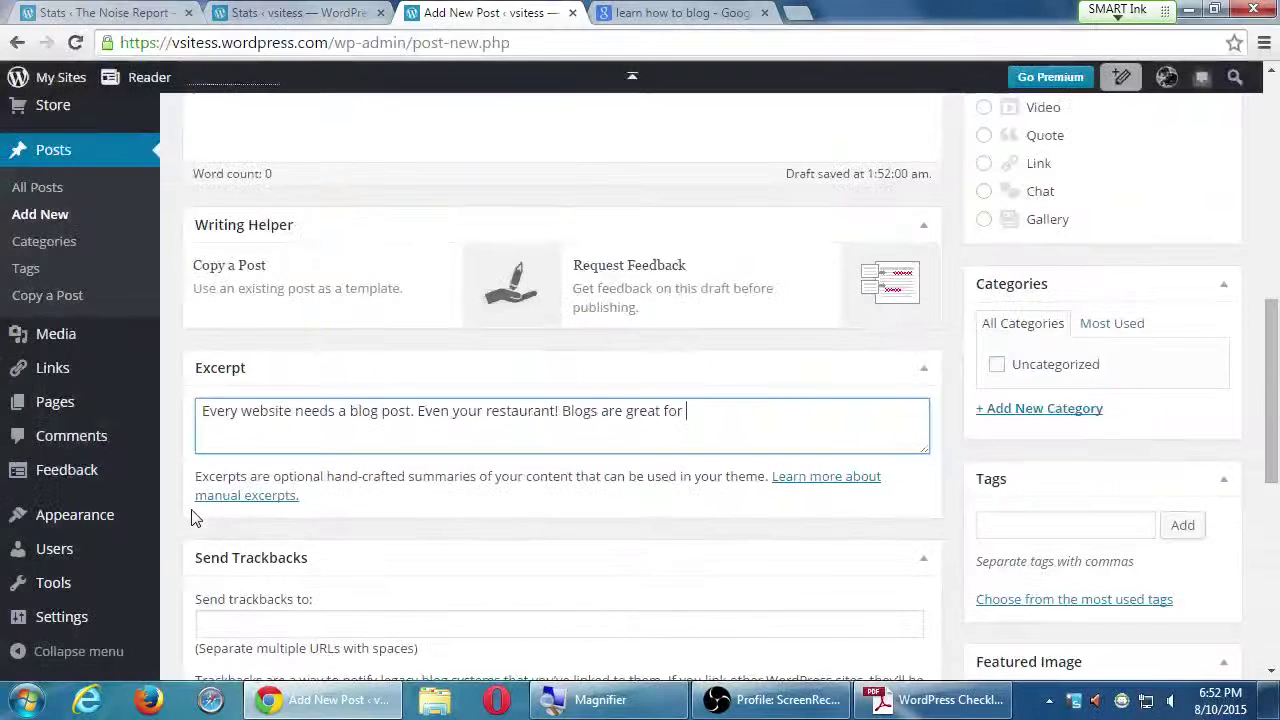
{"action": "type", "text": "gettin"}
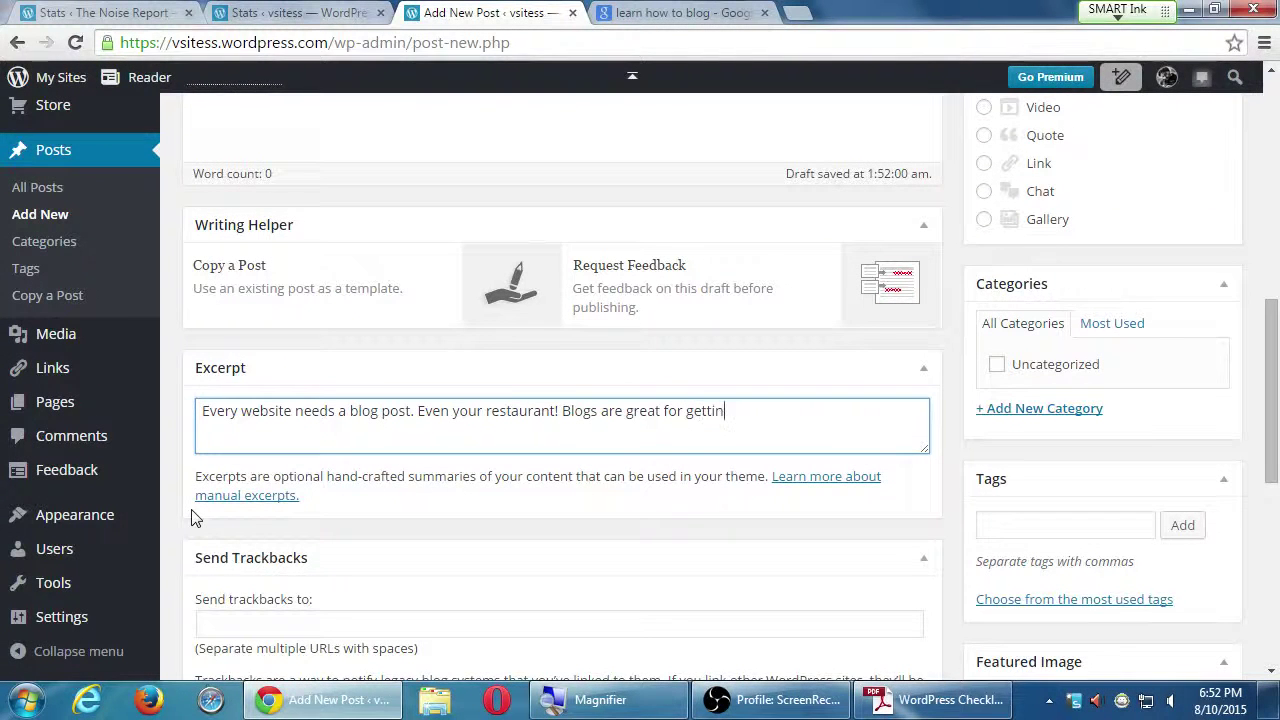
{"action": "type", "text": "g site traffic "}
{"action": "type", "text": "social shares"}
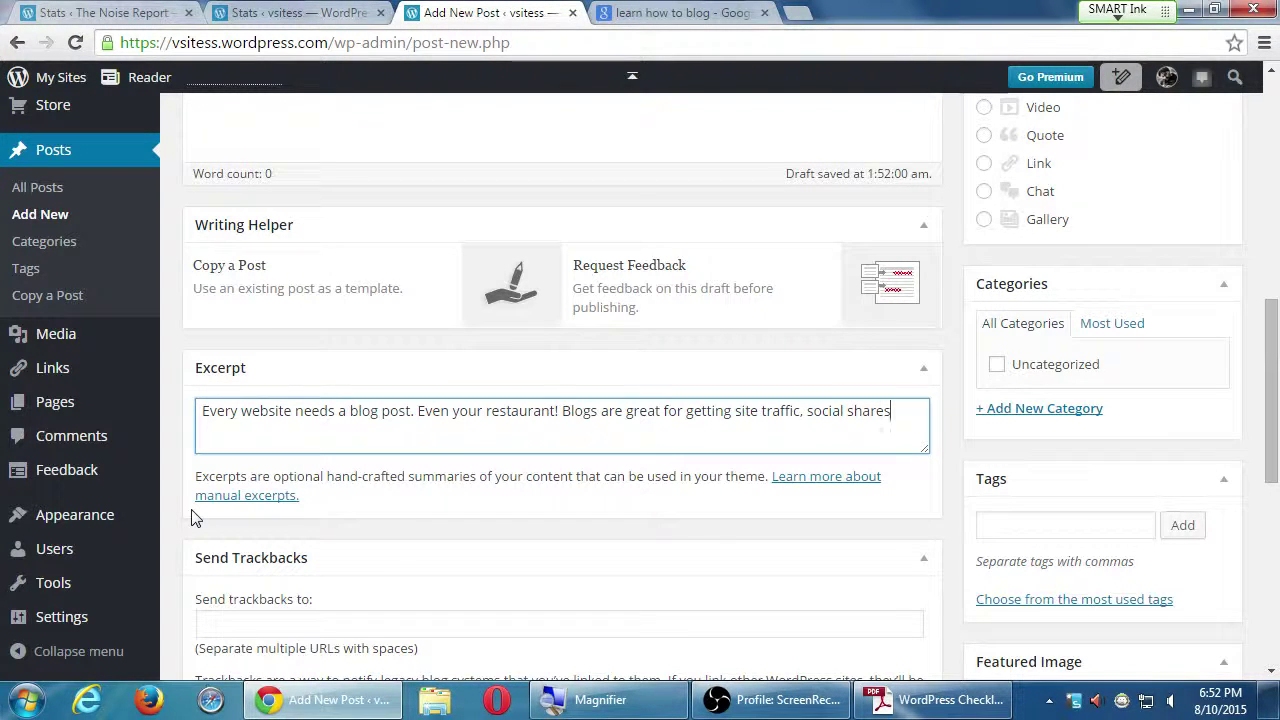
{"action": "type", "text": ", and, in general helps your "}
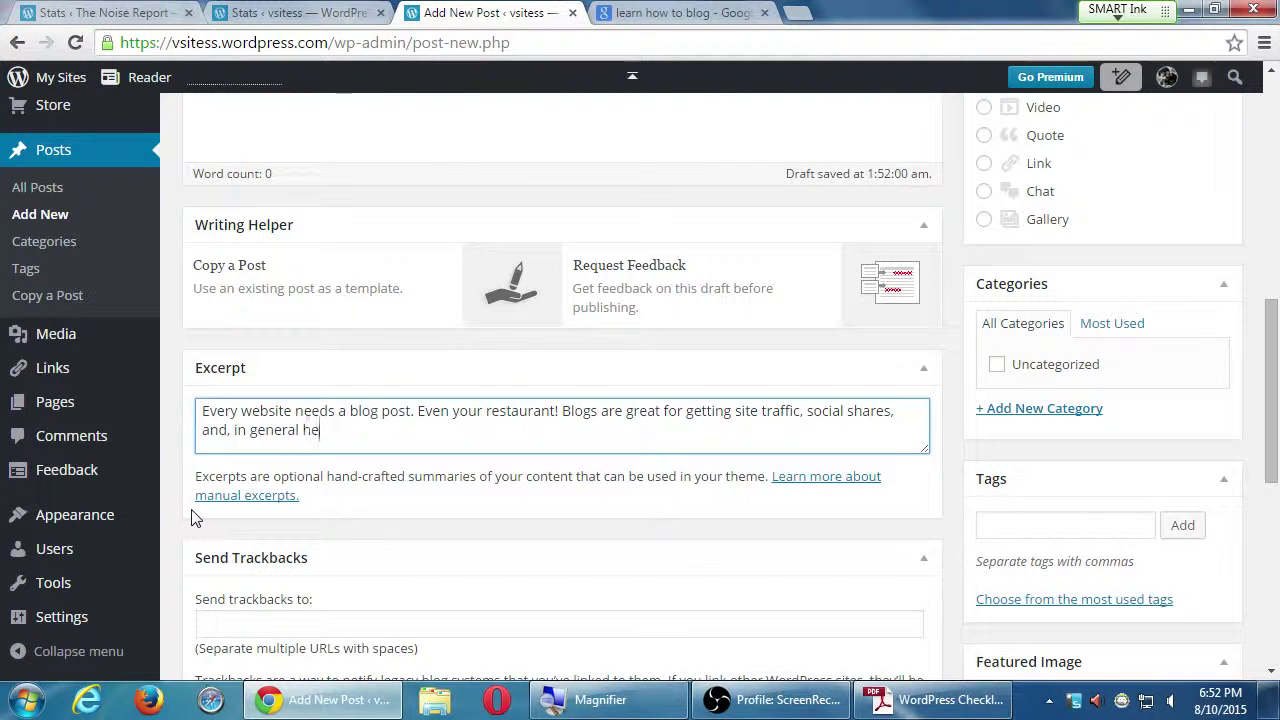
{"action": "type", "text": "SEO."}
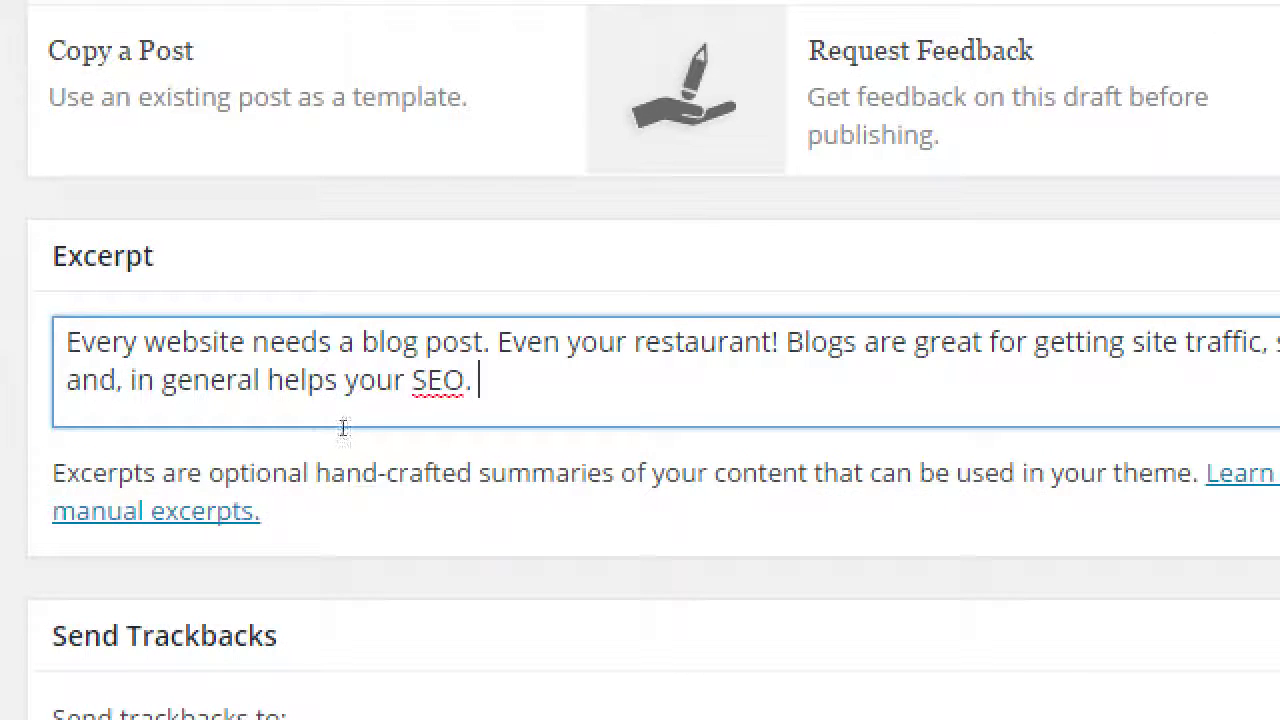
{"action": "key", "text": "Left"}
{"action": "key", "text": "Left"}
{"action": "double_click", "coordinate": [436, 423]}
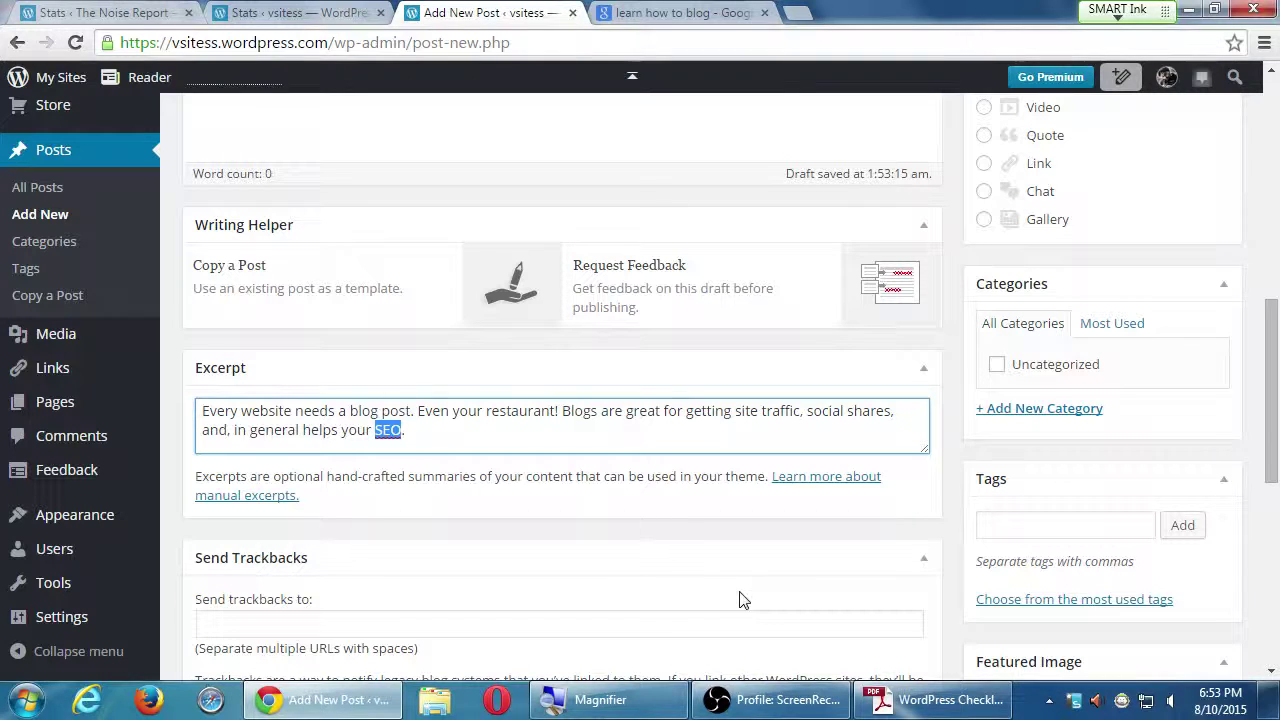
{"action": "left_click", "coordinate": [733, 530]}
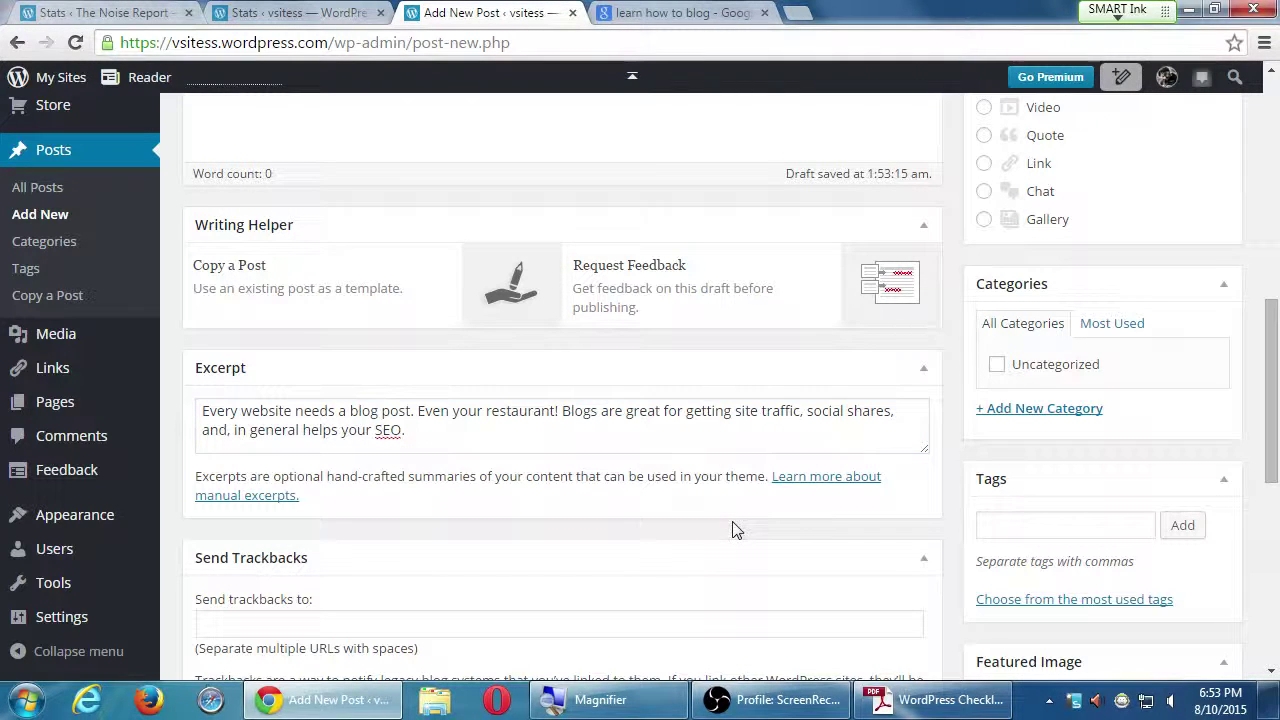
Review the Images item in the WordPress Checklist and return to the title area of the new post.
{"action": "key", "text": "alt+Tab"}
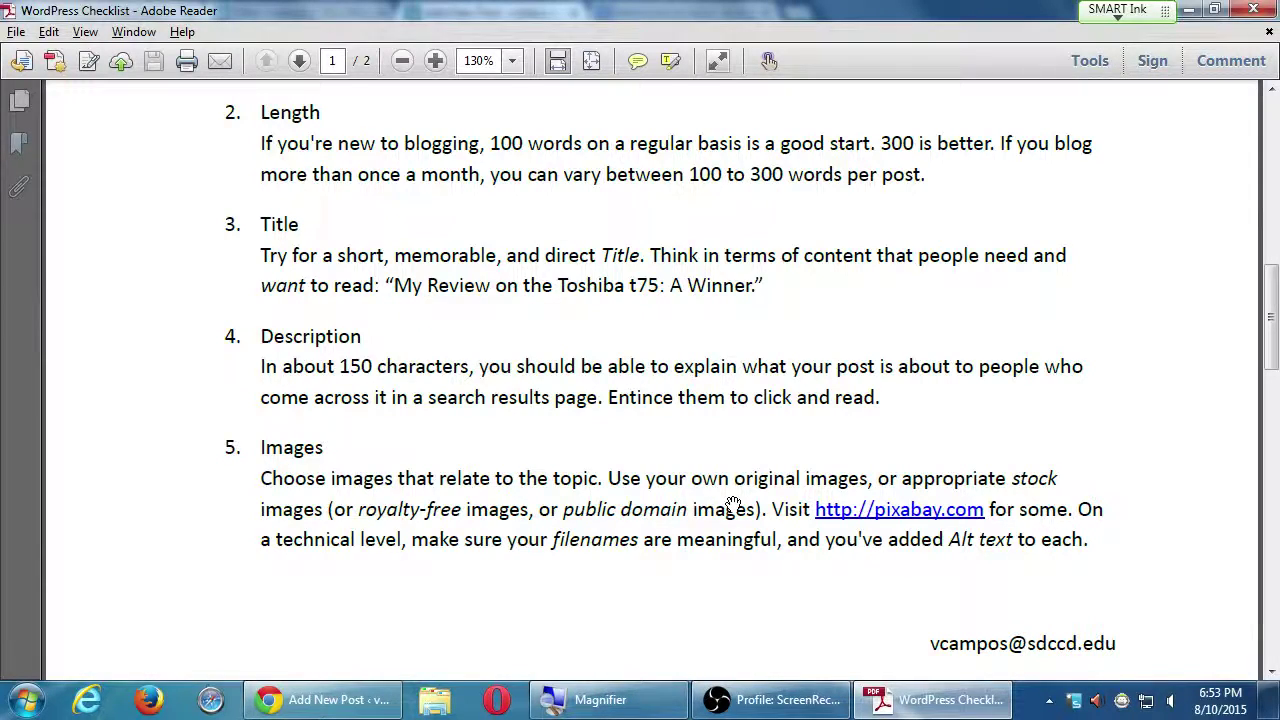
{"action": "left_click_drag", "start_coordinate": [705, 566], "coordinate": [681, 266]}
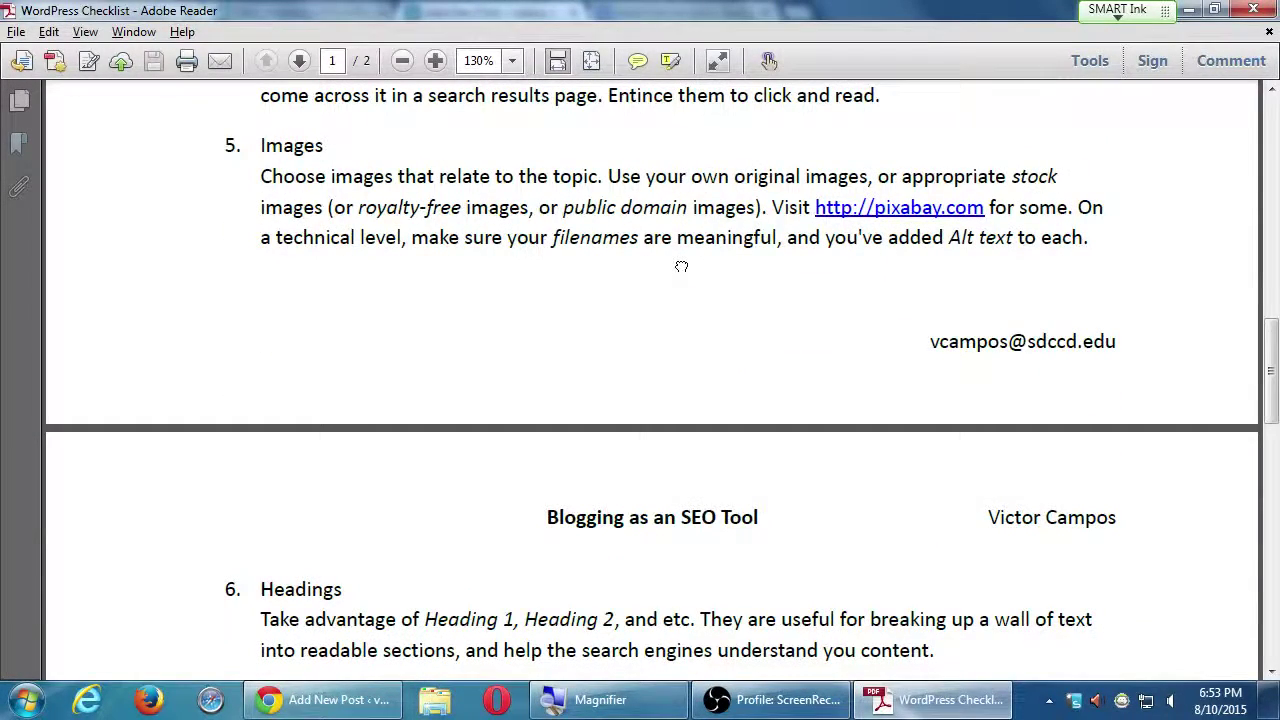
{"action": "left_click_drag", "start_coordinate": [686, 266], "coordinate": [736, 372]}
{"action": "key", "text": "alt+Tab"}
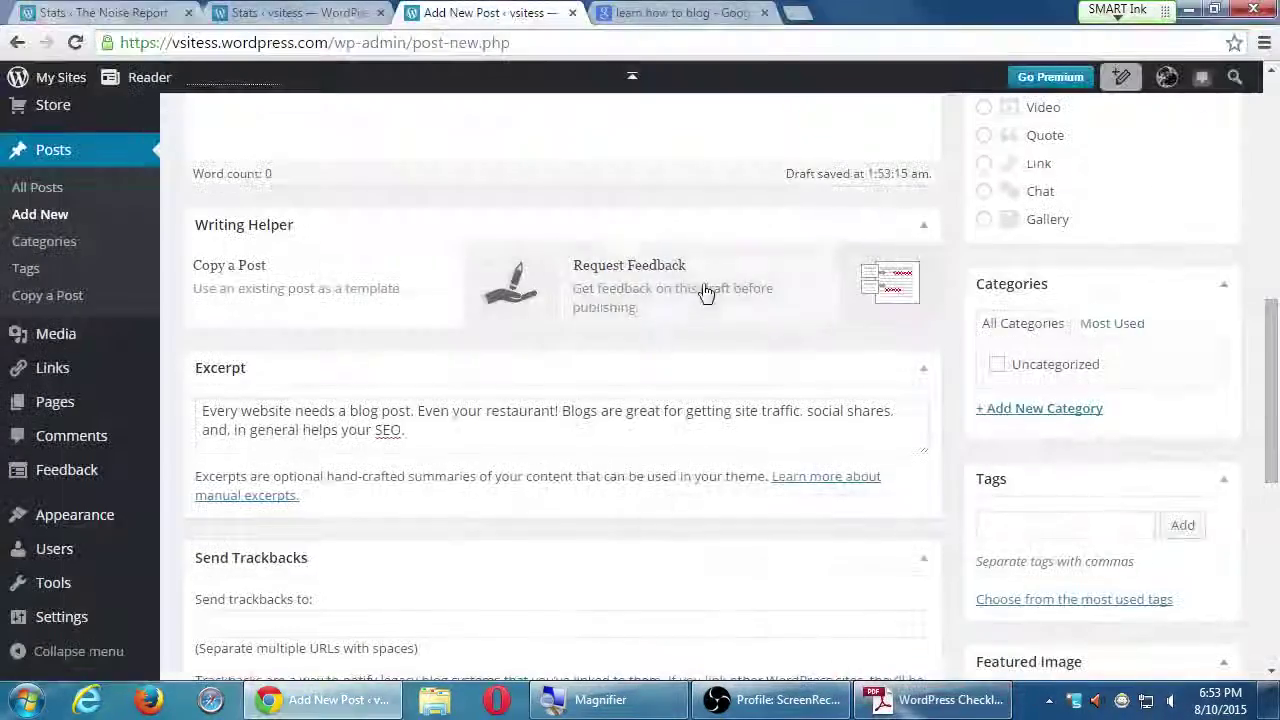
{"action": "left_click_drag", "start_coordinate": [1274, 425], "coordinate": [1186, 224]}
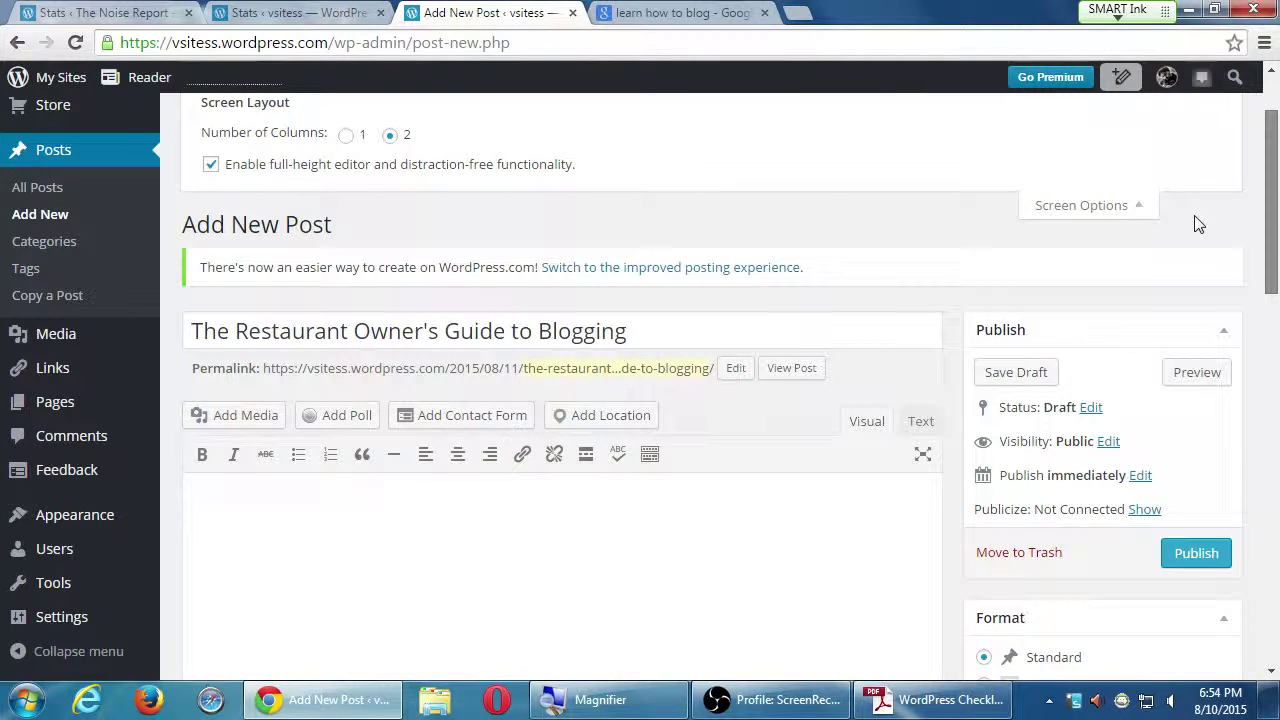
Read the checklist from Description through Images to Headings and Lists, and return to the "learn how to blog" Google results.
{"action": "left_click", "coordinate": [675, 12]}
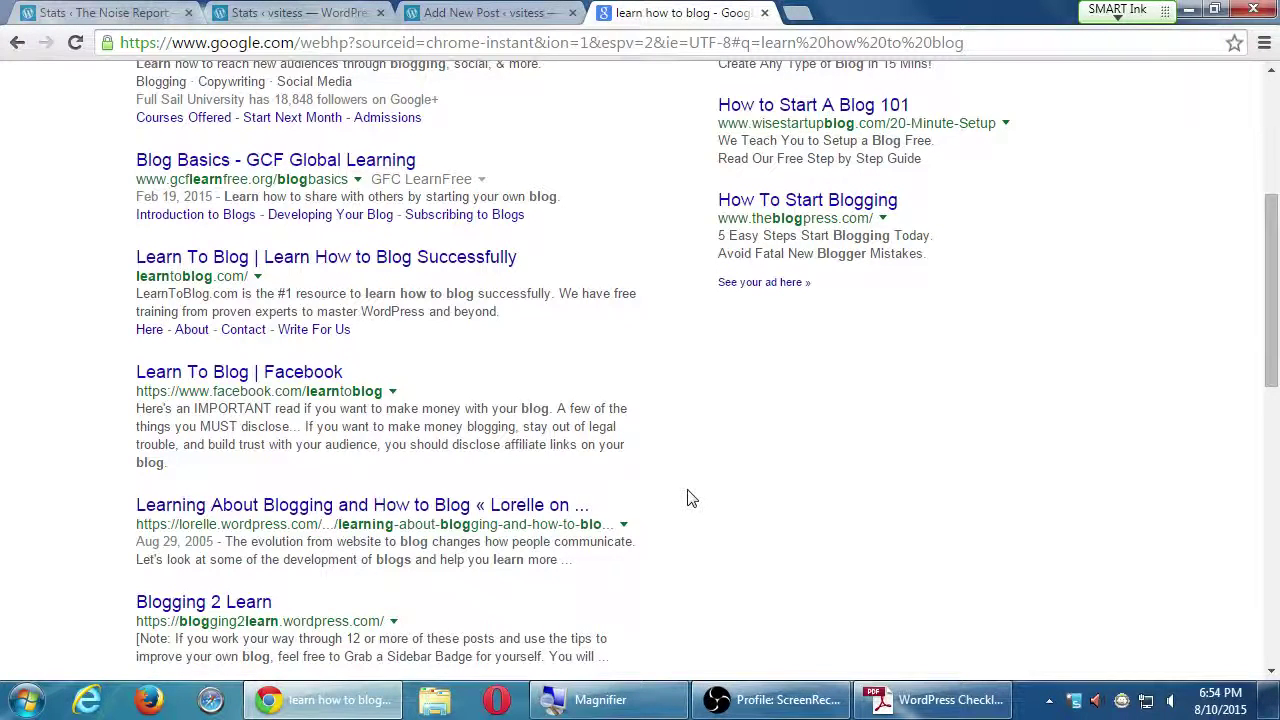
{"action": "key", "text": "alt+Tab"}
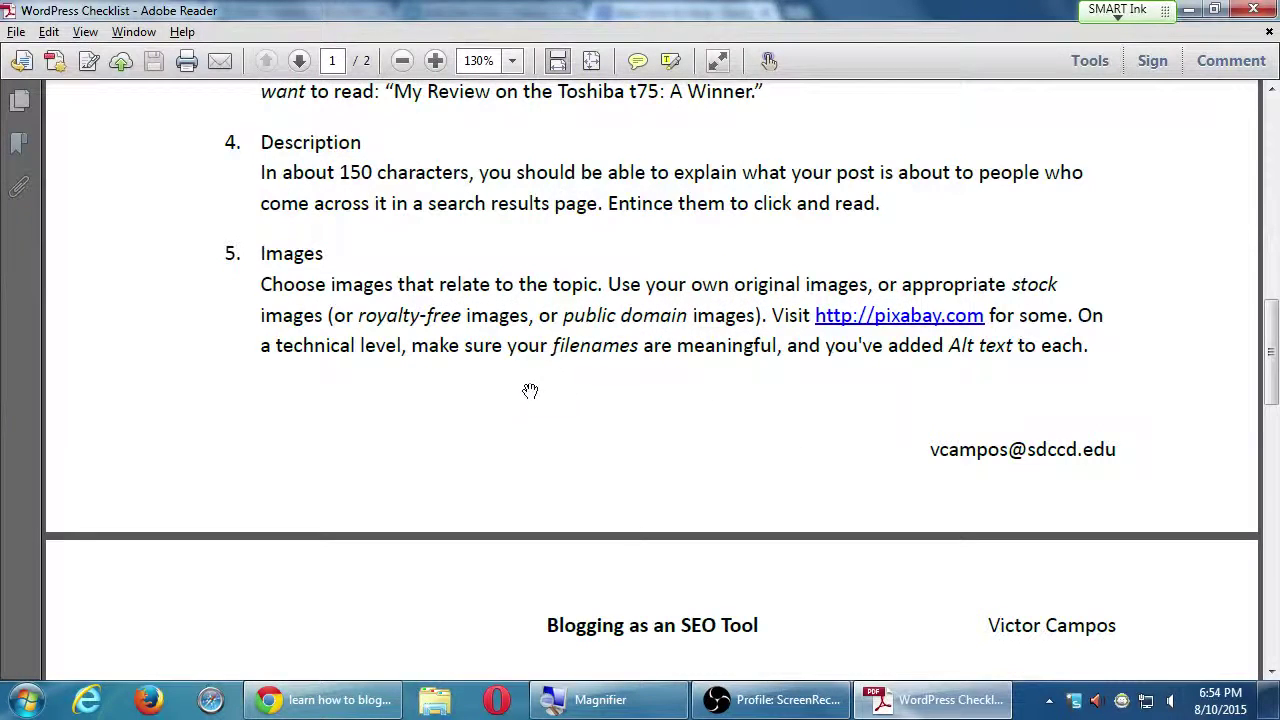
{"action": "left_click_drag", "start_coordinate": [529, 391], "coordinate": [533, 363]}
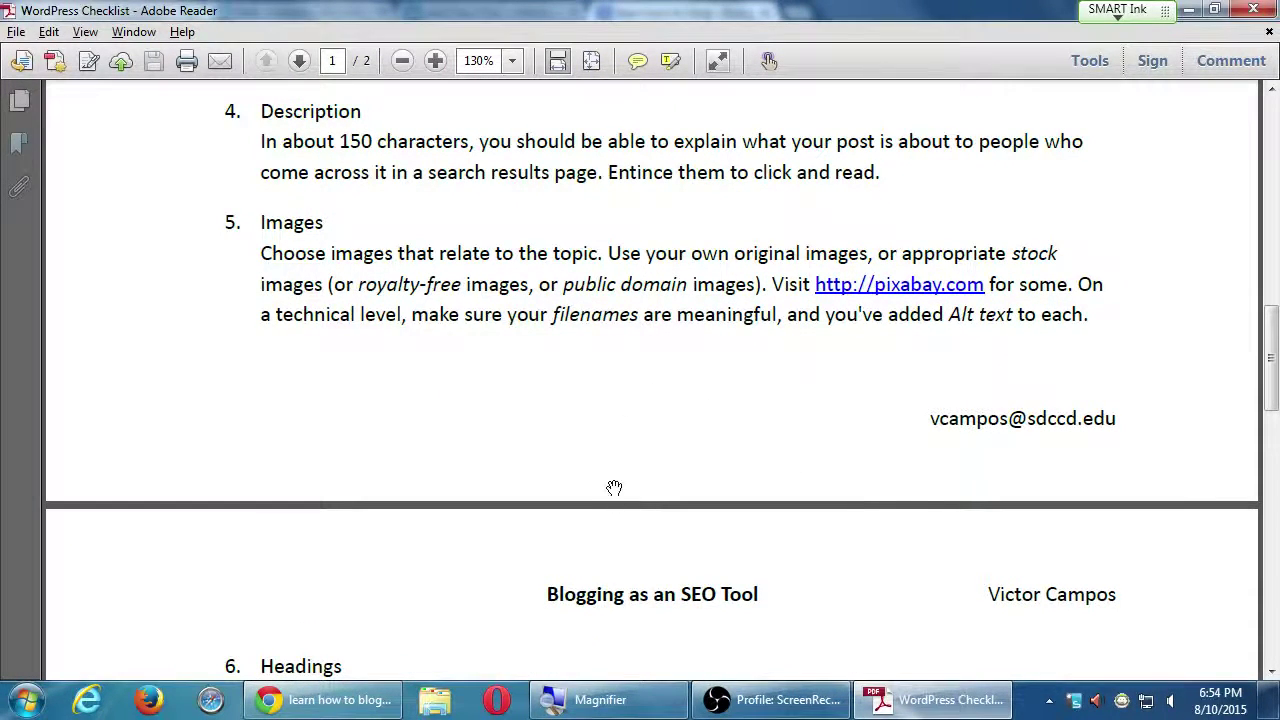
{"action": "left_click_drag", "start_coordinate": [614, 489], "coordinate": [588, 177]}
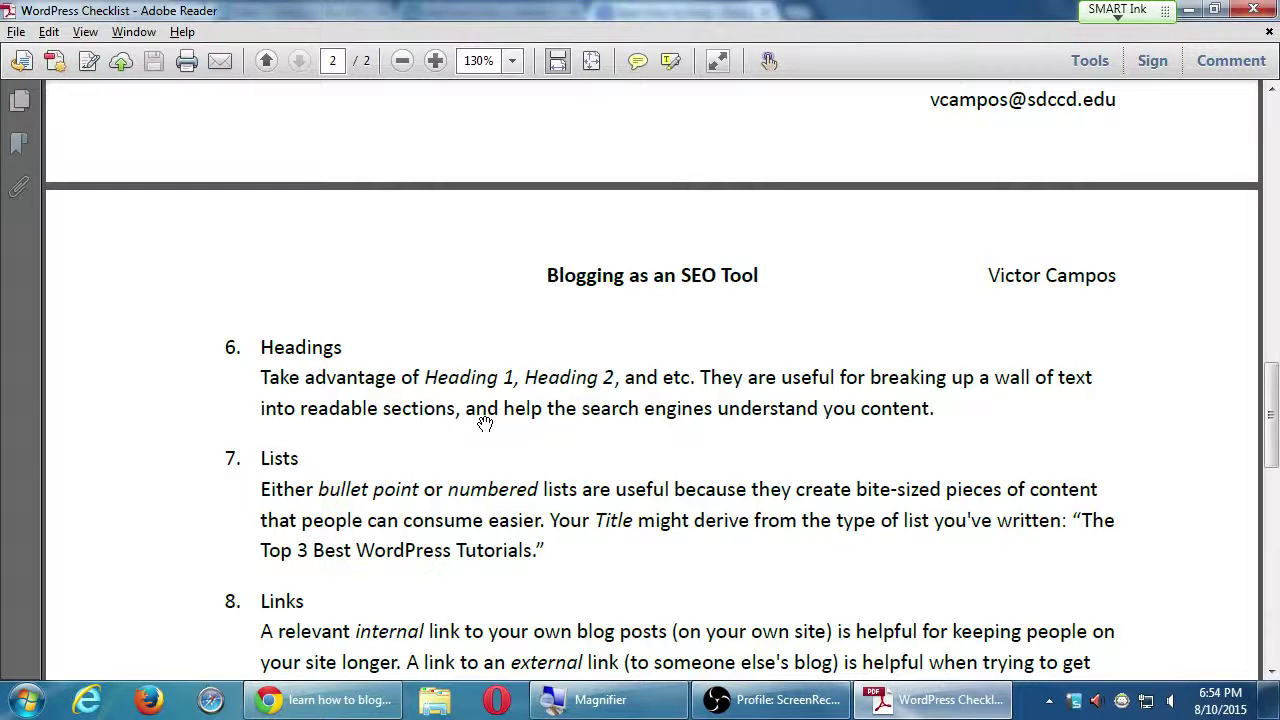
{"action": "key", "text": "alt+Tab"}
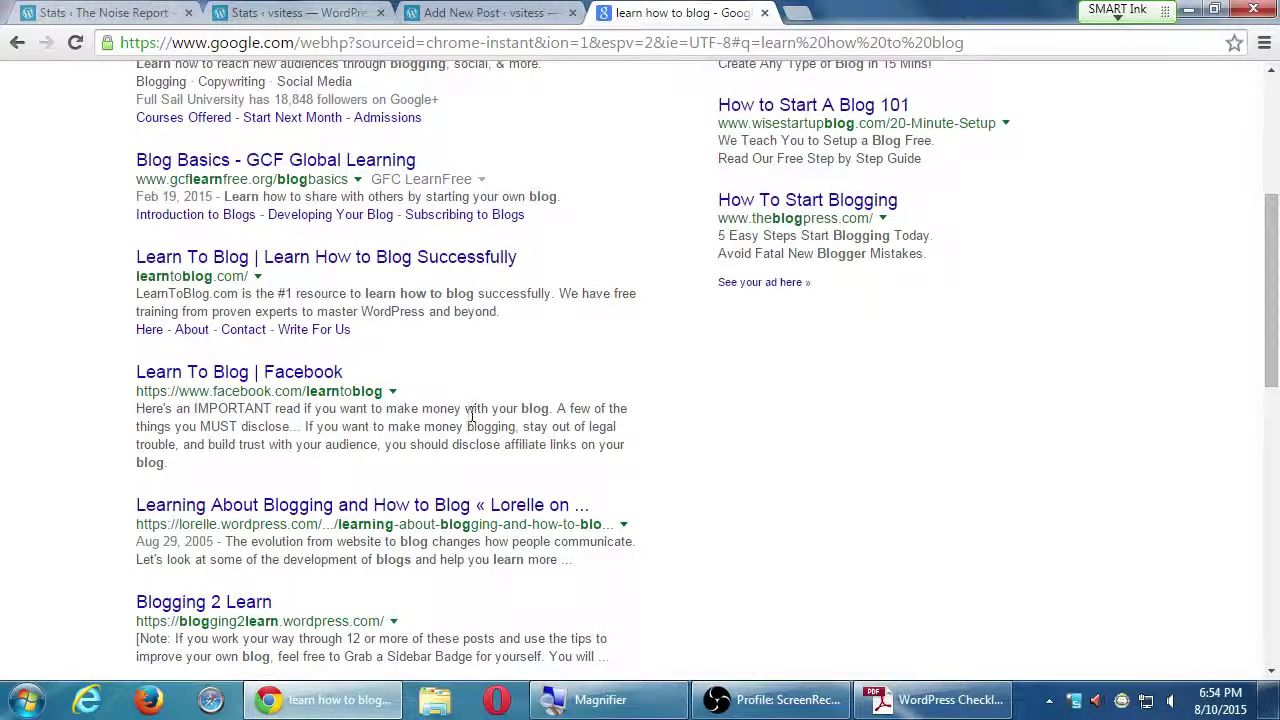
Open the "Learning About Blogging and How to Blog" result in a new tab and skim the article's length, headings, lists and links.
{"action": "middle_click", "coordinate": [485, 505]}
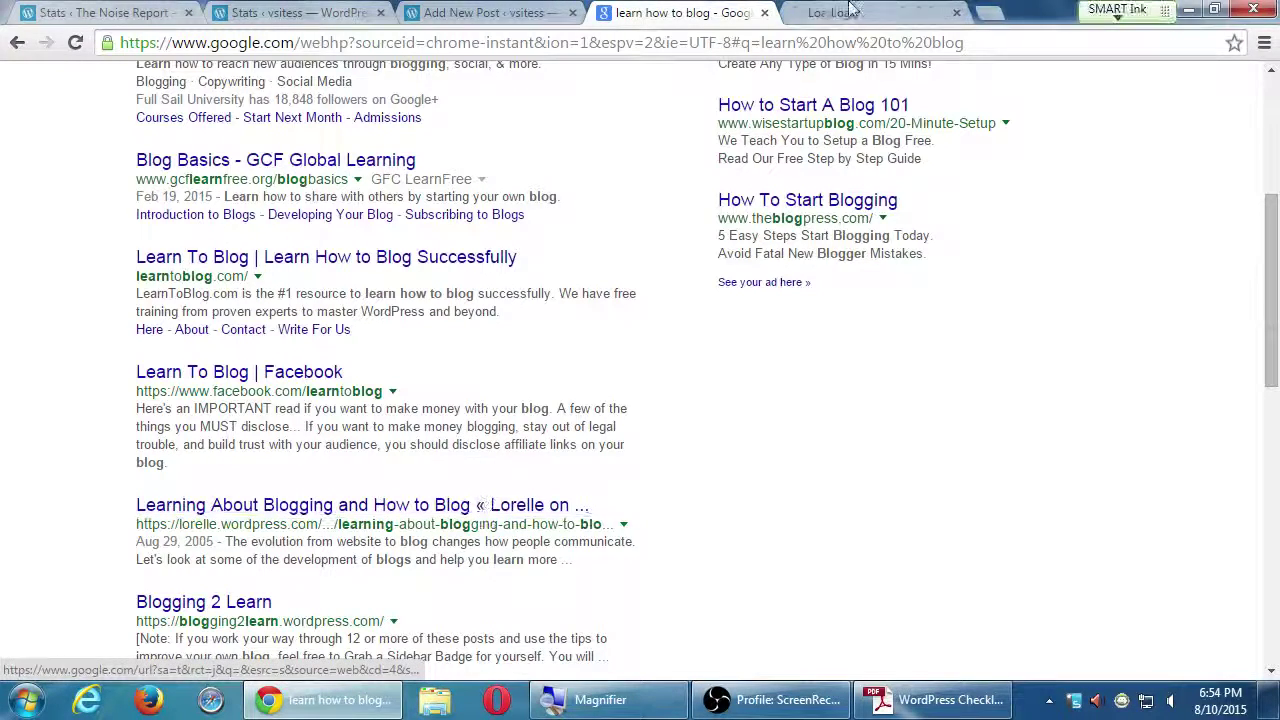
{"action": "left_click", "coordinate": [882, 9]}
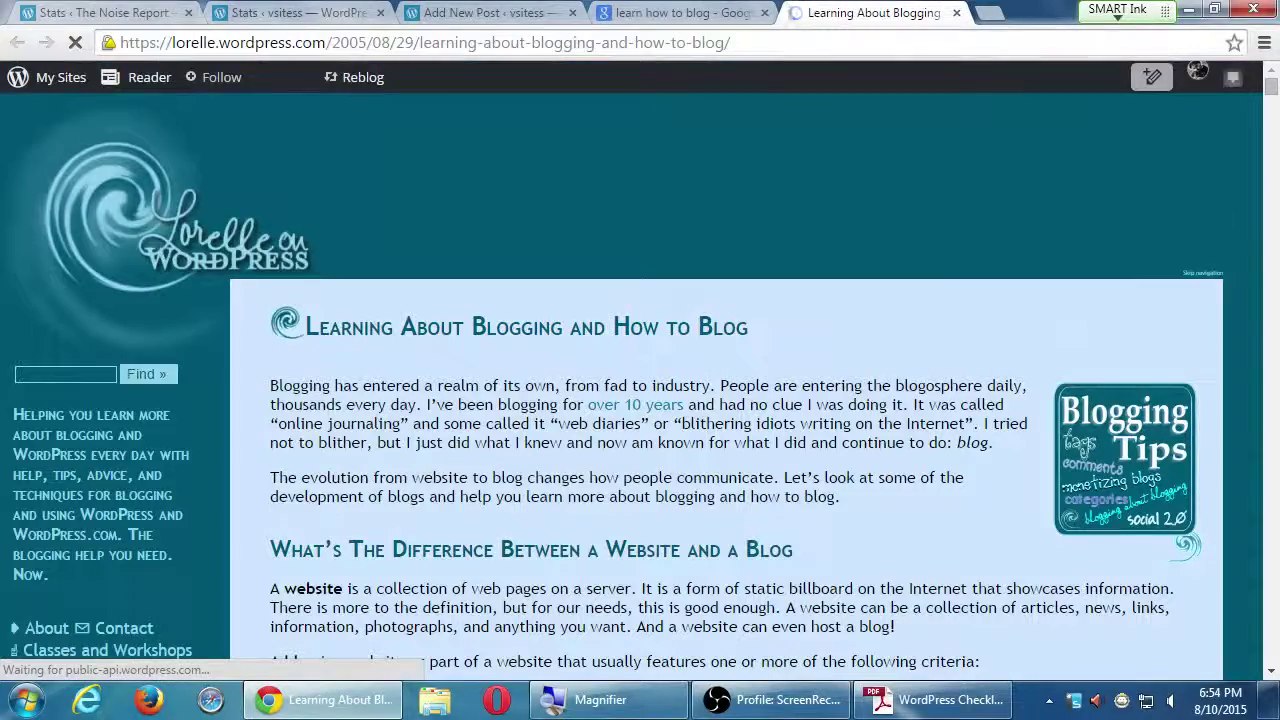
{"action": "scroll", "coordinate": [1268, 172], "scroll_direction": "down", "scroll_amount": 5}
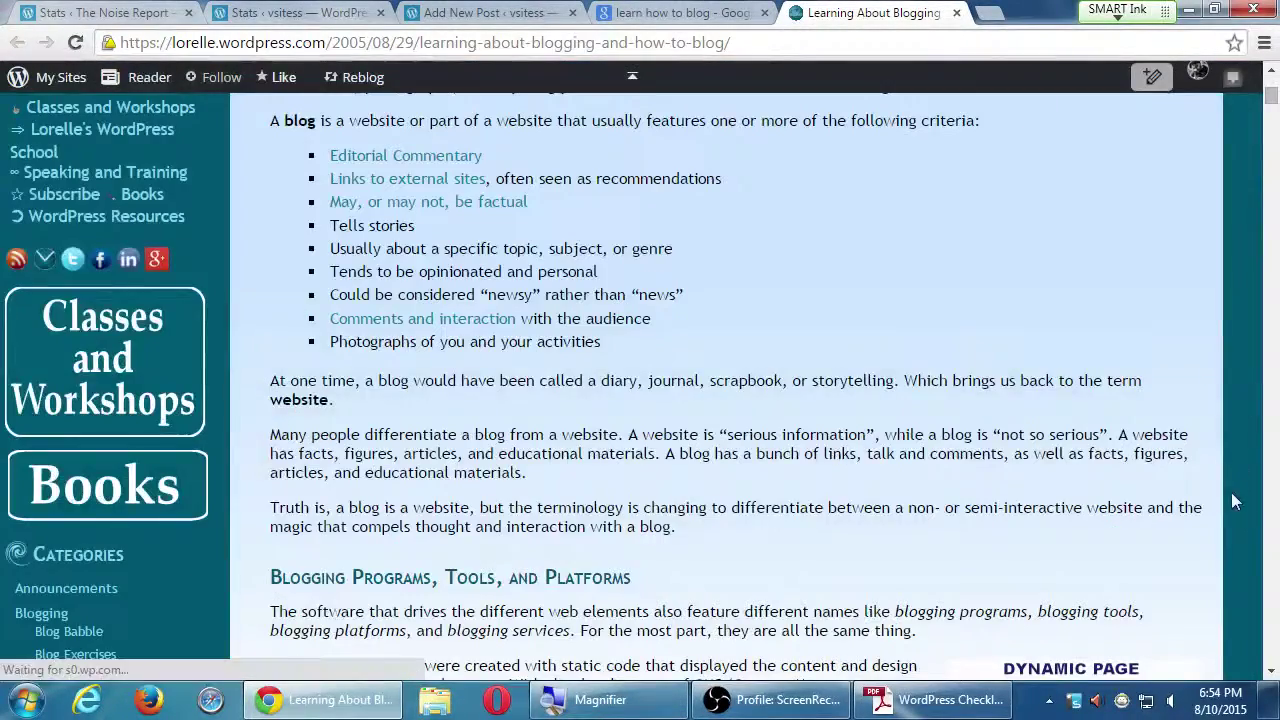
{"action": "scroll", "coordinate": [1265, 537], "scroll_direction": "down", "scroll_amount": 5}
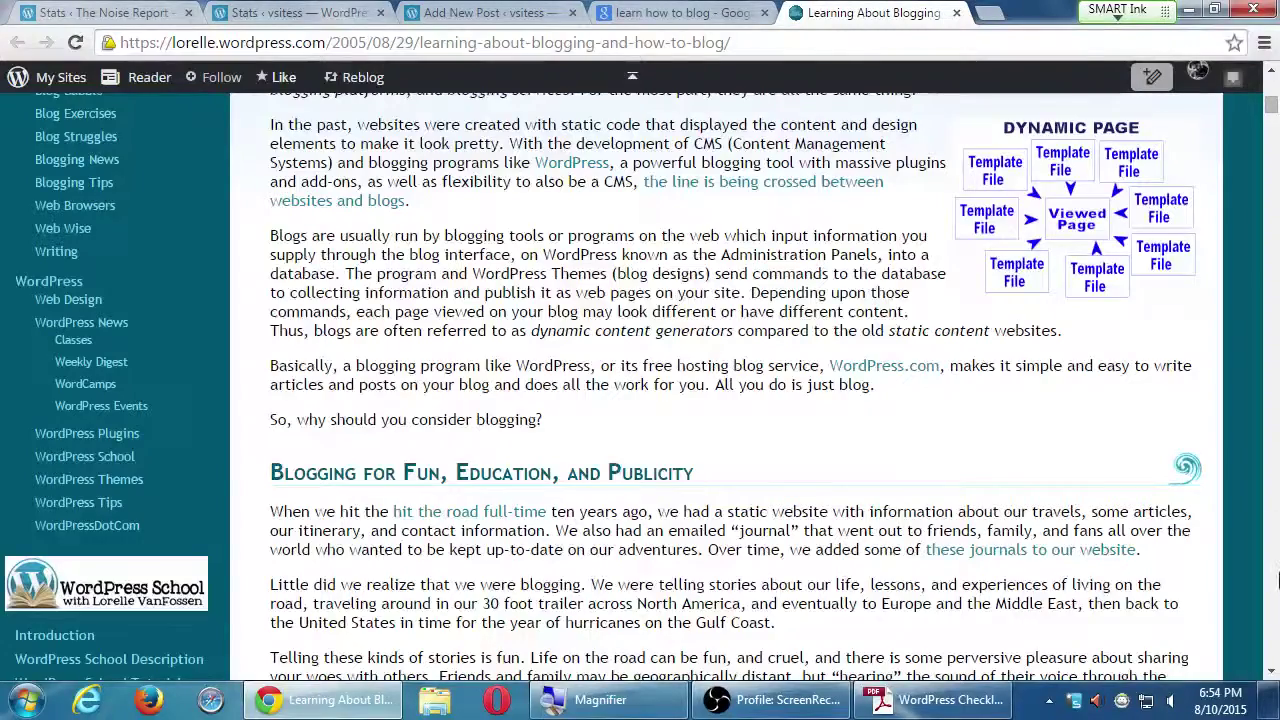
{"action": "scroll", "coordinate": [1277, 580], "scroll_direction": "down", "scroll_amount": 5}
{"action": "scroll", "coordinate": [1277, 600], "scroll_direction": "down", "scroll_amount": 5}
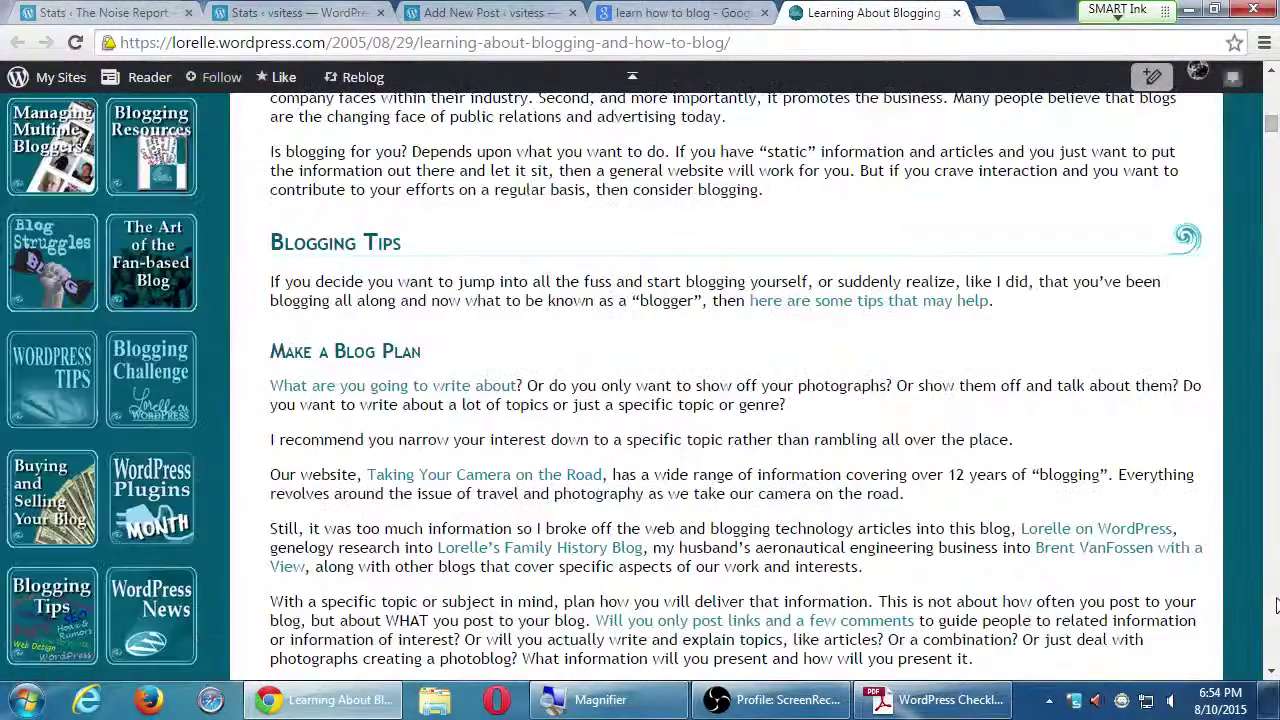
{"action": "scroll", "coordinate": [1277, 600], "scroll_direction": "down", "scroll_amount": 5}
{"action": "scroll", "coordinate": [1277, 603], "scroll_direction": "down", "scroll_amount": 5}
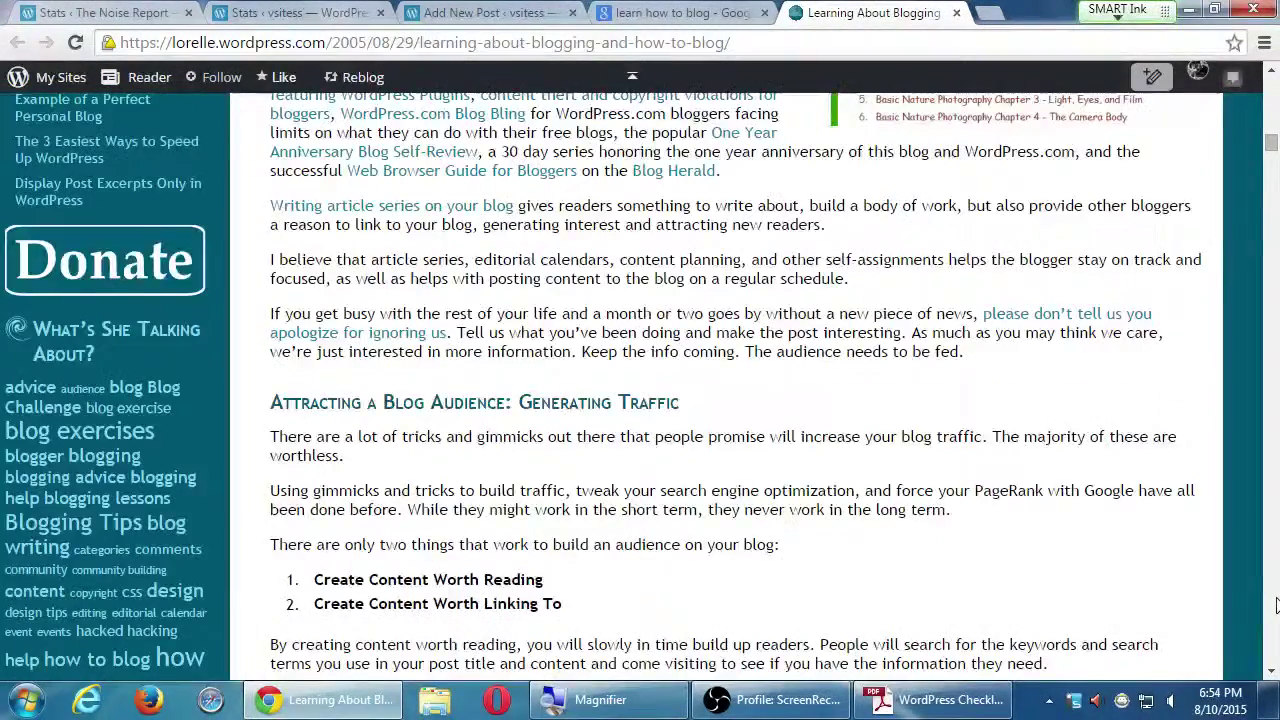
{"action": "scroll", "coordinate": [1277, 604], "scroll_direction": "down", "scroll_amount": 5}
{"action": "scroll", "coordinate": [1277, 604], "scroll_direction": "down", "scroll_amount": 5}
{"action": "scroll", "coordinate": [1277, 604], "scroll_direction": "down", "scroll_amount": 5}
{"action": "scroll", "coordinate": [1277, 604], "scroll_direction": "down", "scroll_amount": 5}
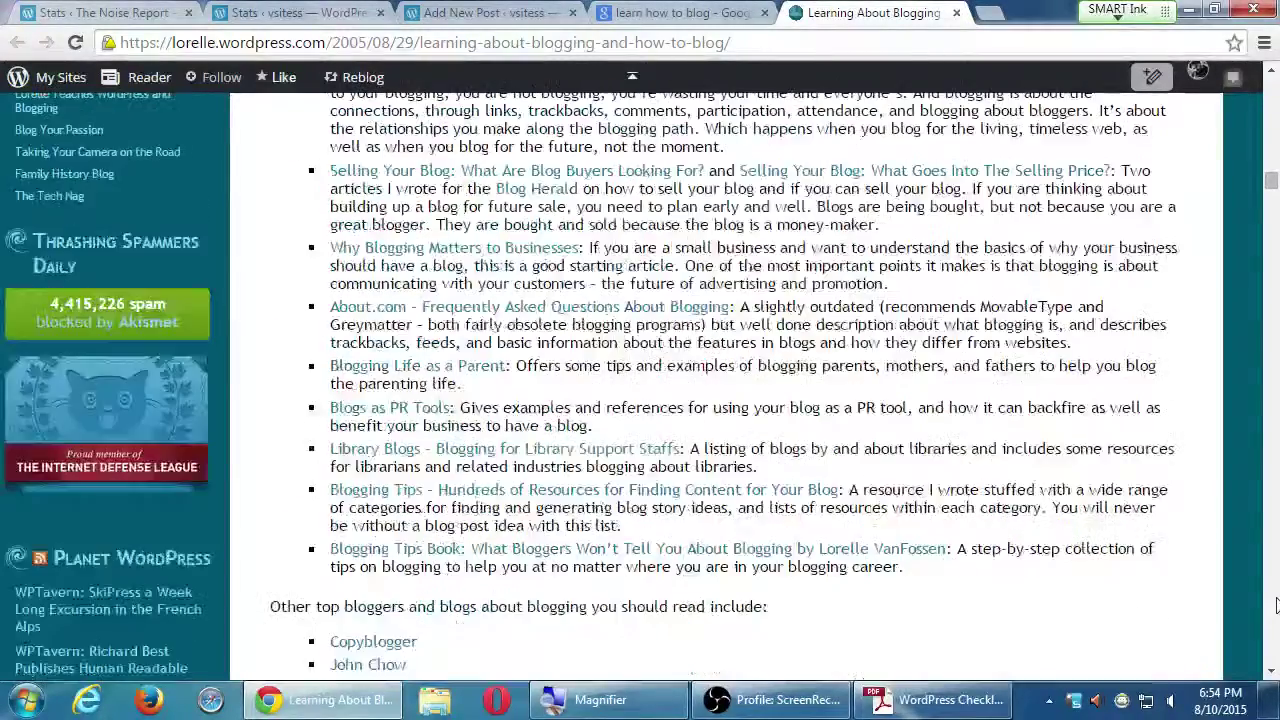
{"action": "scroll", "coordinate": [1277, 604], "scroll_direction": "down", "scroll_amount": 5}
{"action": "scroll", "coordinate": [1277, 604], "scroll_direction": "down", "scroll_amount": 5}
{"action": "scroll", "coordinate": [1277, 604], "scroll_direction": "down", "scroll_amount": 5}
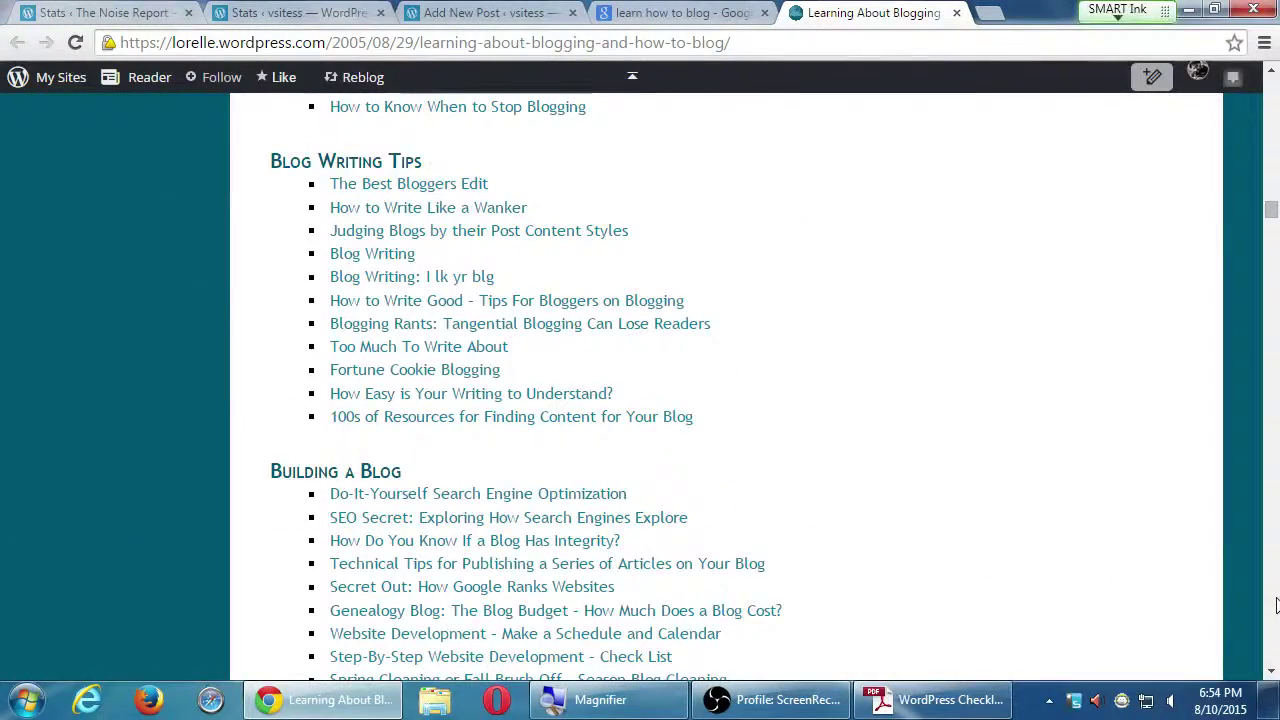
{"action": "scroll", "coordinate": [1277, 604], "scroll_direction": "down", "scroll_amount": 5}
{"action": "scroll", "coordinate": [1277, 604], "scroll_direction": "down", "scroll_amount": 5}
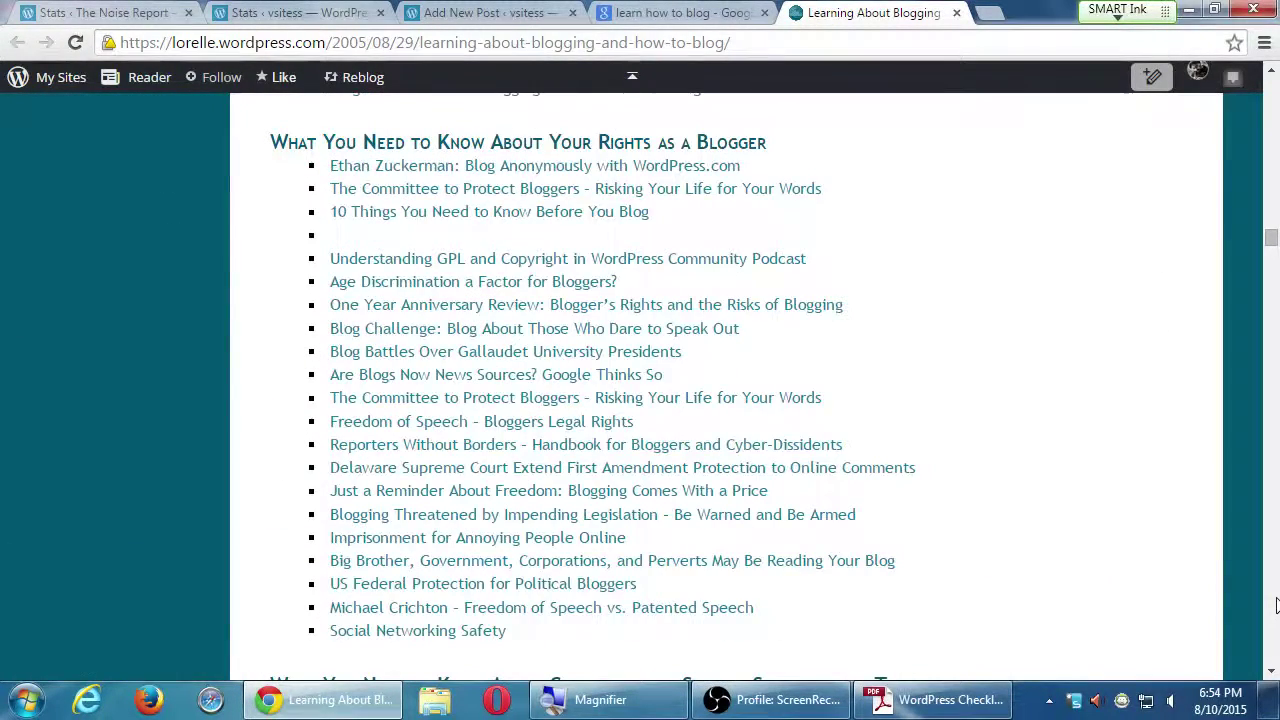
{"action": "scroll", "coordinate": [1277, 604], "scroll_direction": "down", "scroll_amount": 5}
{"action": "scroll", "coordinate": [1277, 604], "scroll_direction": "down", "scroll_amount": 5}
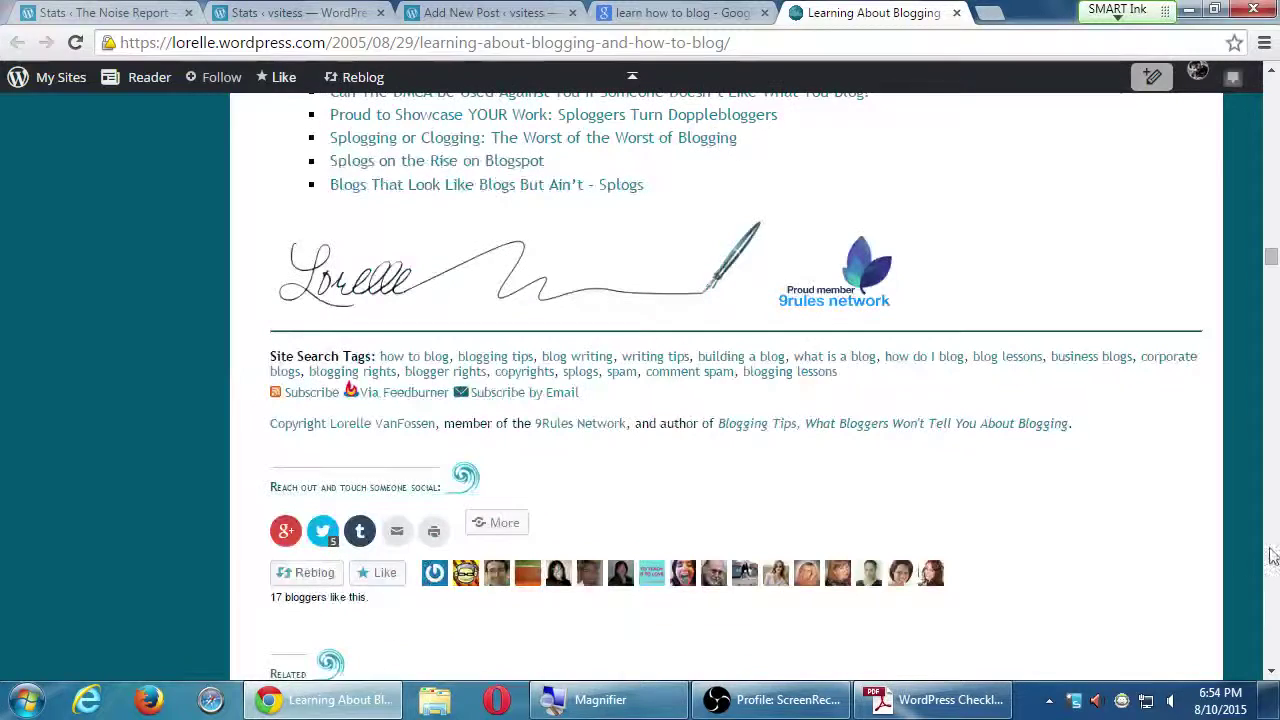
Magnify the screen and examine the date part of the article's web address.
{"action": "key", "text": "super+plus"}
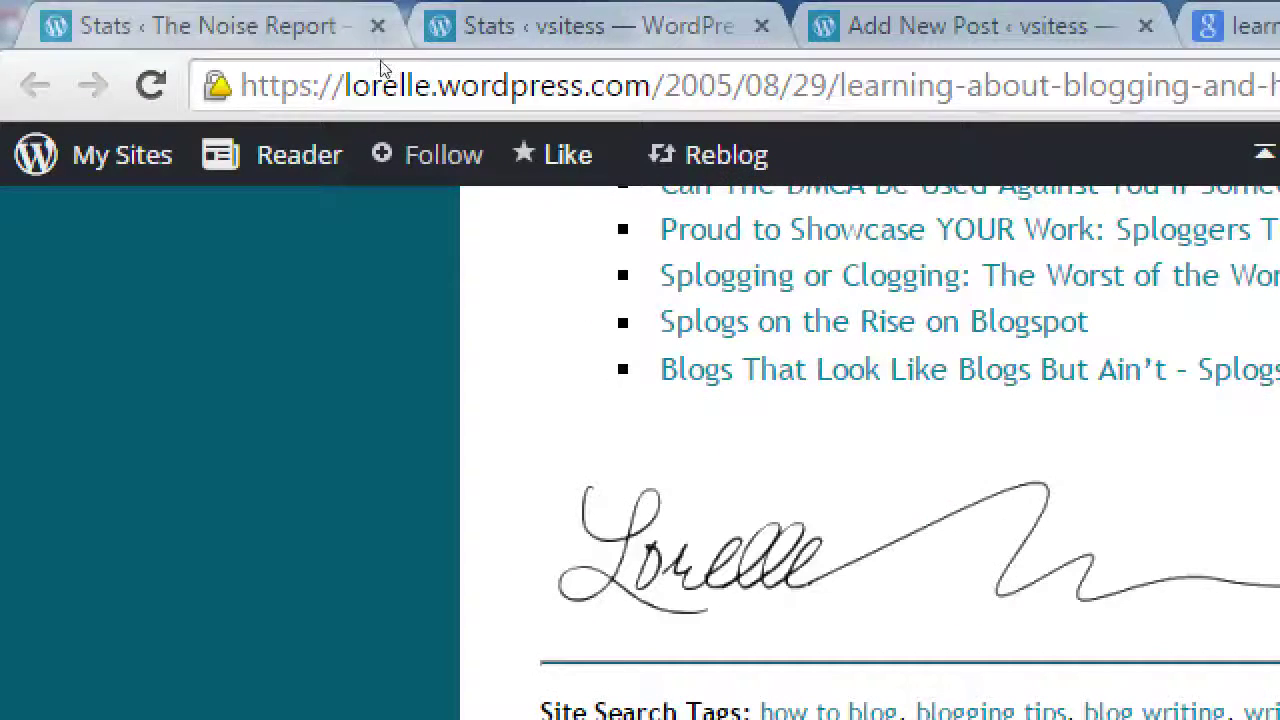
{"action": "left_click", "coordinate": [733, 86]}
{"action": "left_click", "coordinate": [733, 86]}
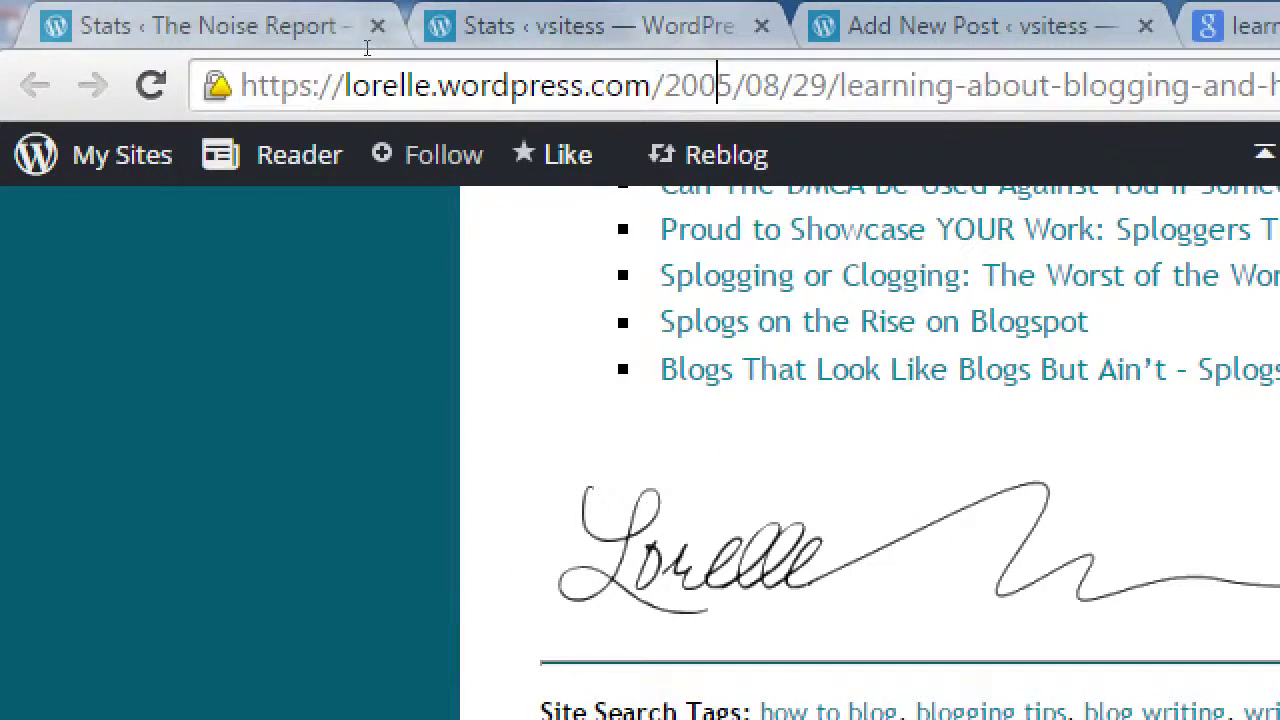
Highlight the year in the article's web address, skim the dates of the reader comments, and return to the article's beginning.
{"action": "double_click", "coordinate": [705, 86]}
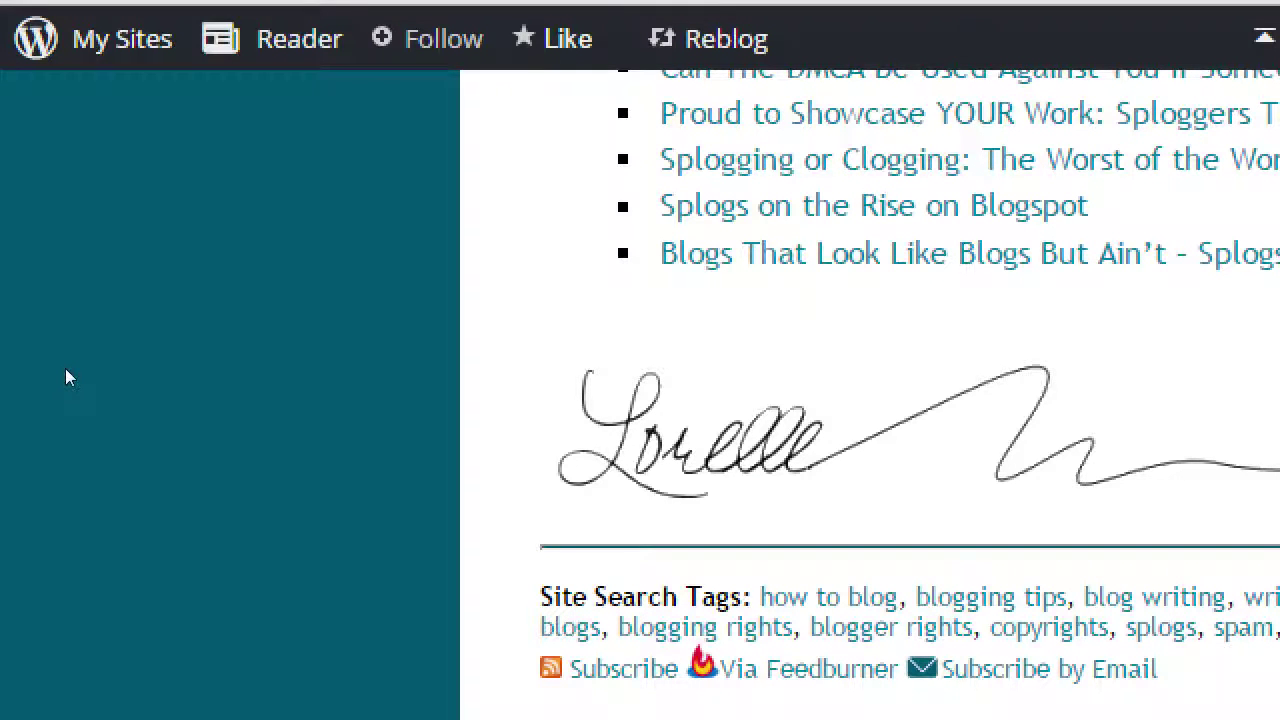
{"action": "key", "text": "super+minus"}
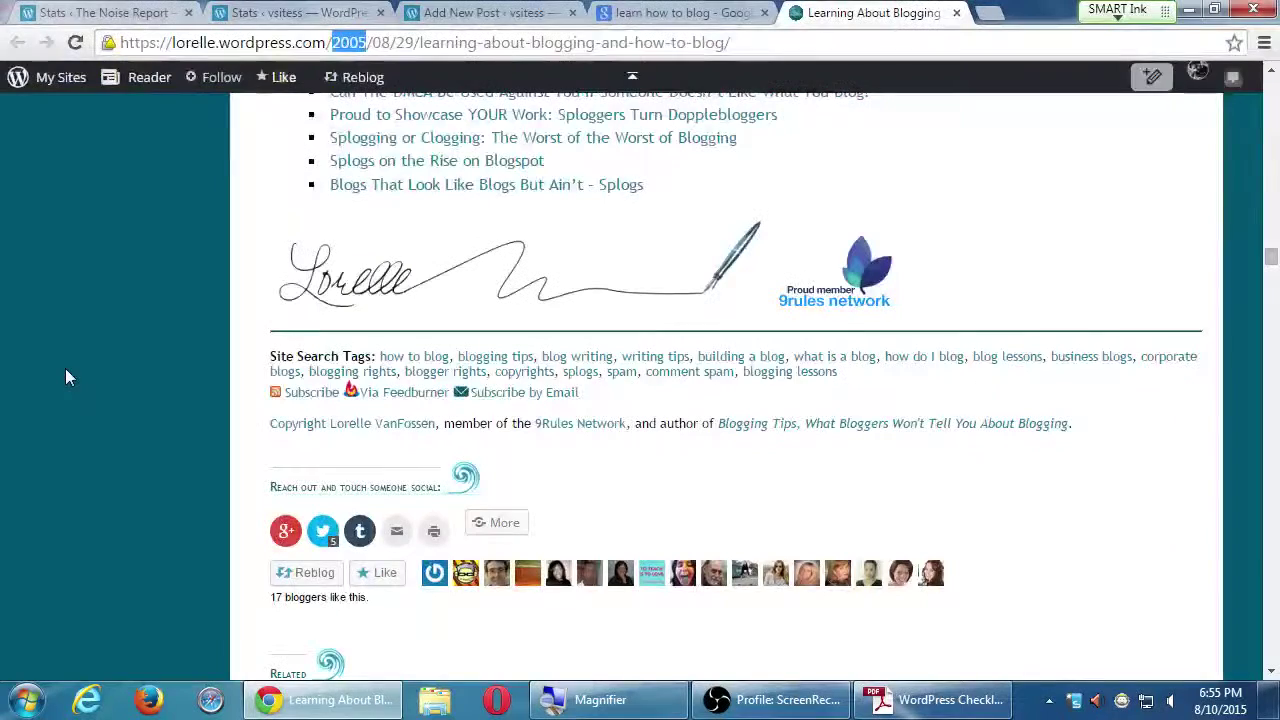
{"action": "scroll", "coordinate": [660, 610], "scroll_direction": "down", "scroll_amount": 2}
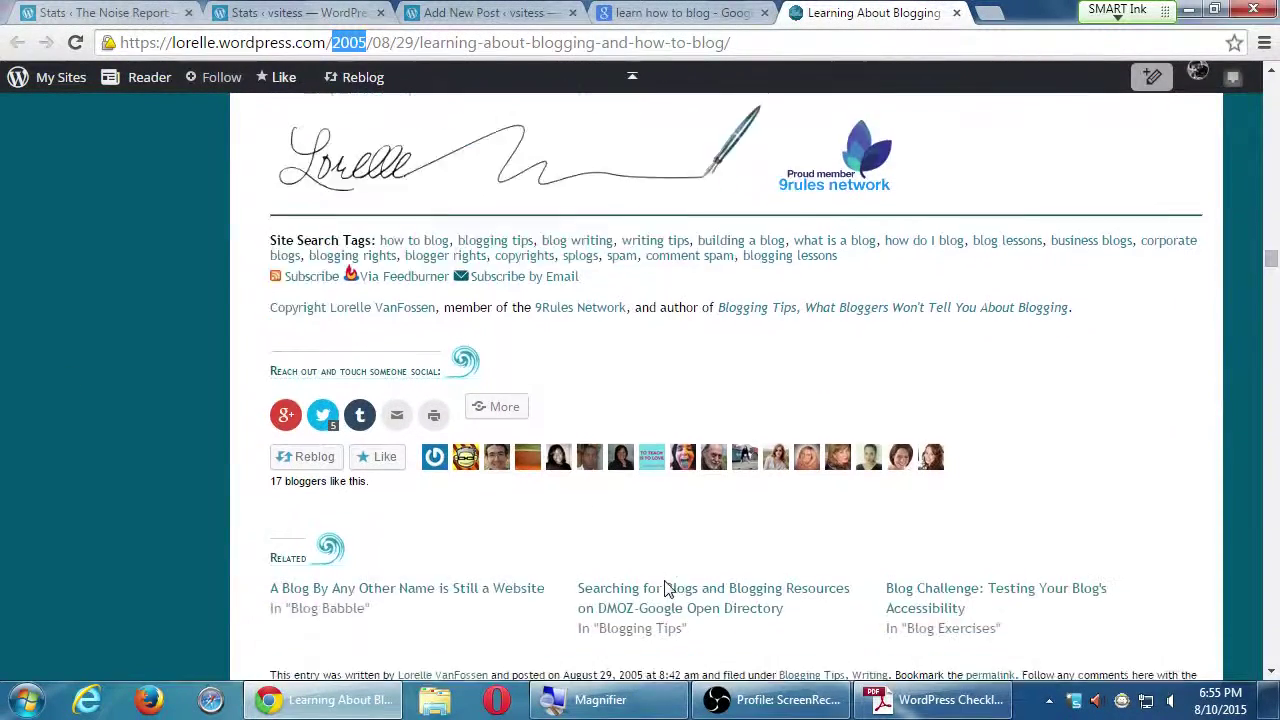
{"action": "scroll", "coordinate": [670, 595], "scroll_direction": "down", "scroll_amount": 3}
{"action": "scroll", "coordinate": [360, 490], "scroll_direction": "down", "scroll_amount": 3}
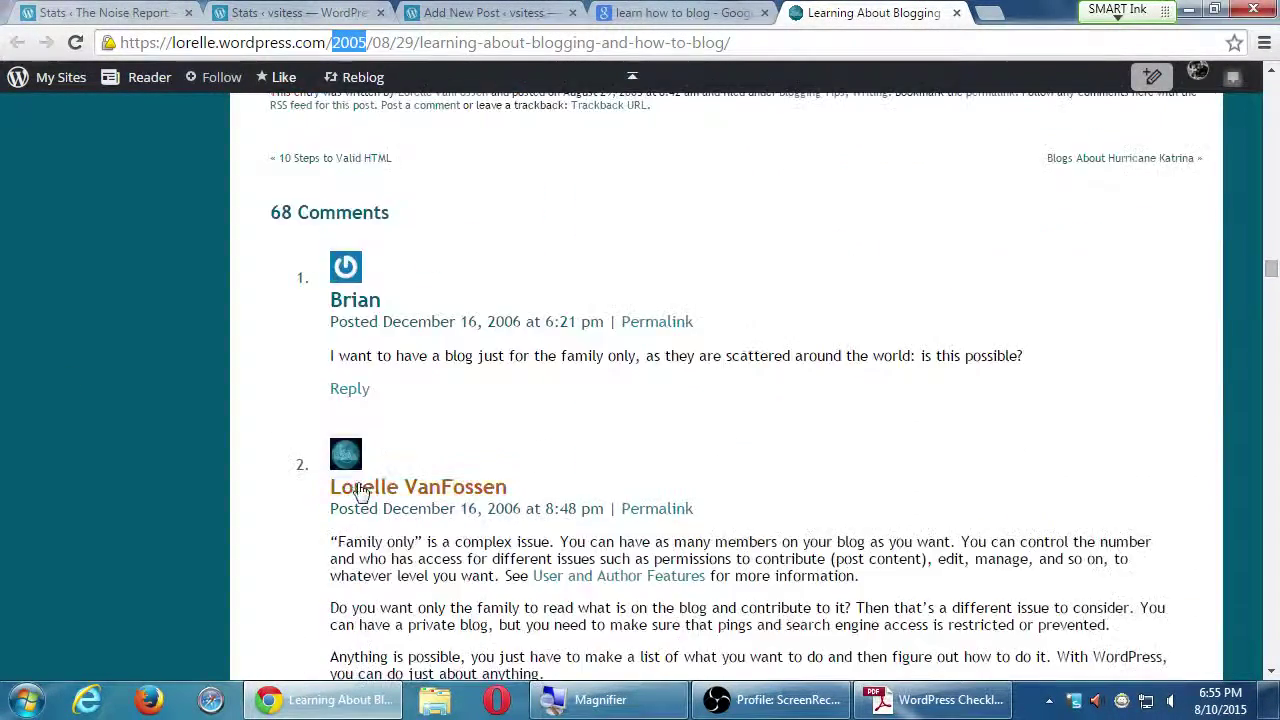
{"action": "scroll", "coordinate": [365, 470], "scroll_direction": "down", "scroll_amount": 7}
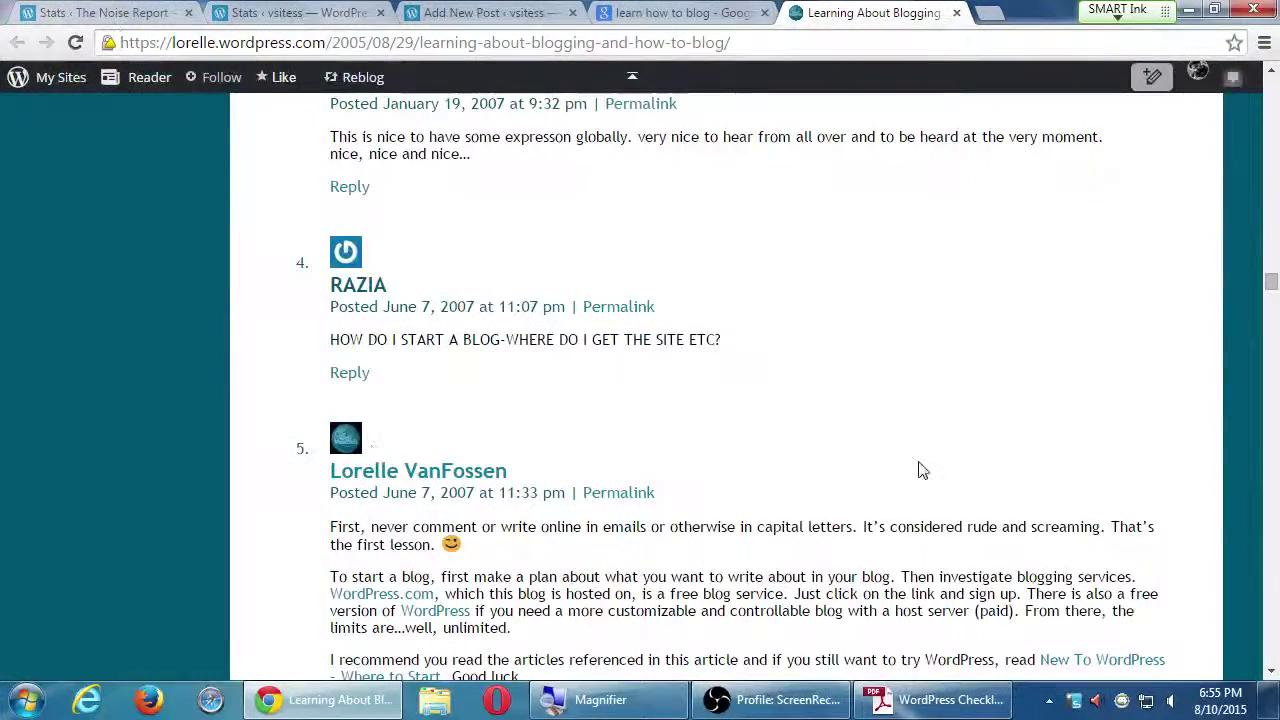
{"action": "key", "text": "Home"}
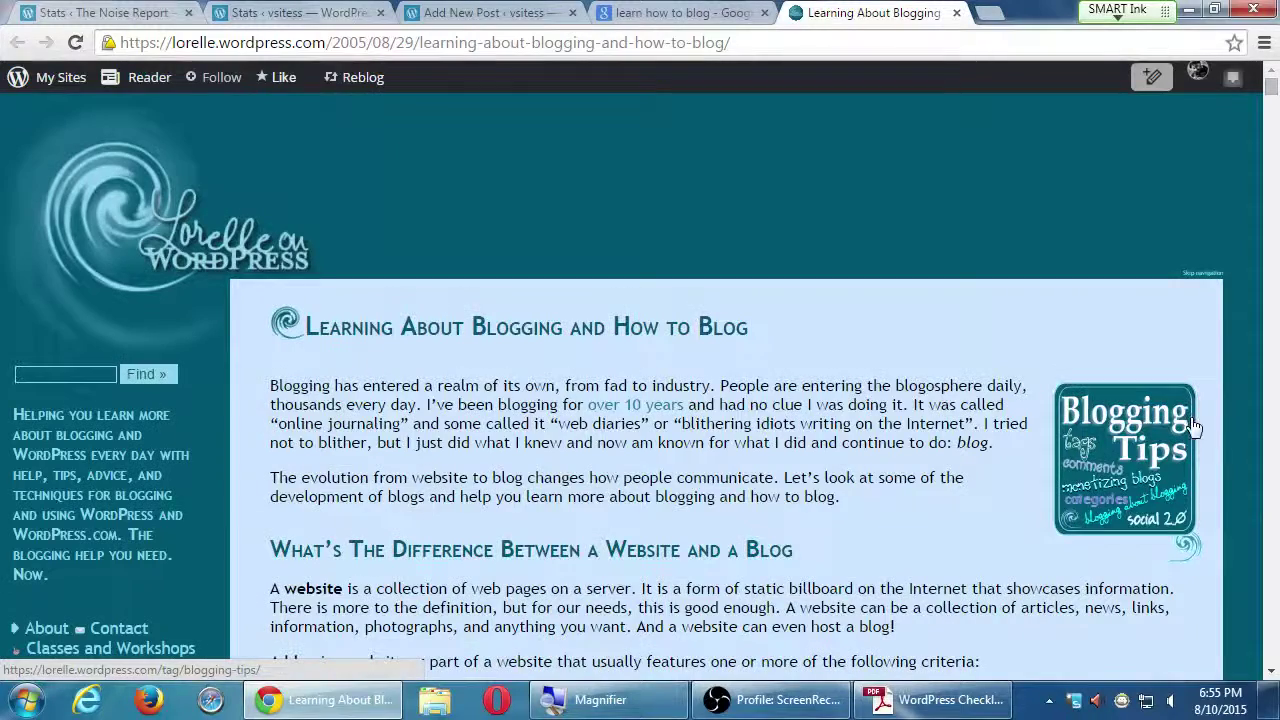
Glance at the WordPress Checklist and highlight the article's title to examine it as the main heading.
{"action": "scroll", "coordinate": [1197, 428], "scroll_direction": "down", "scroll_amount": 1}
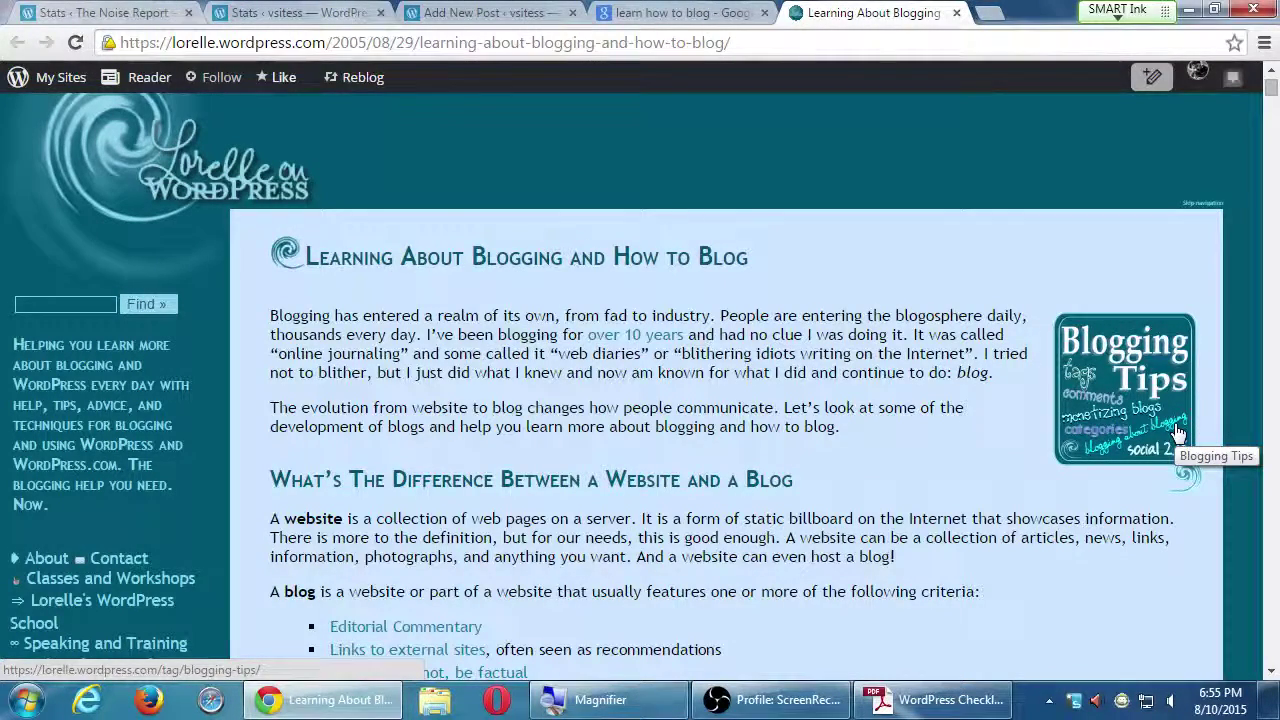
{"action": "left_click", "coordinate": [978, 710]}
{"action": "left_click", "coordinate": [978, 710]}
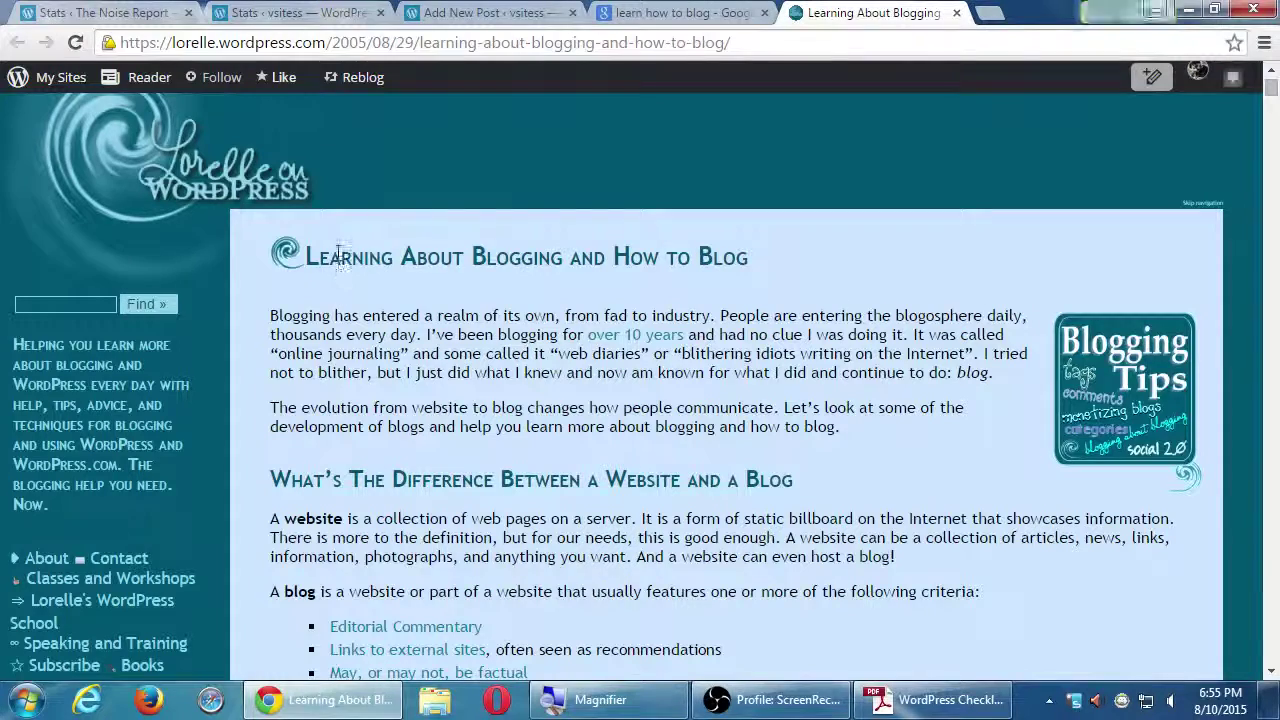
{"action": "left_click_drag", "start_coordinate": [340, 257], "coordinate": [595, 245]}
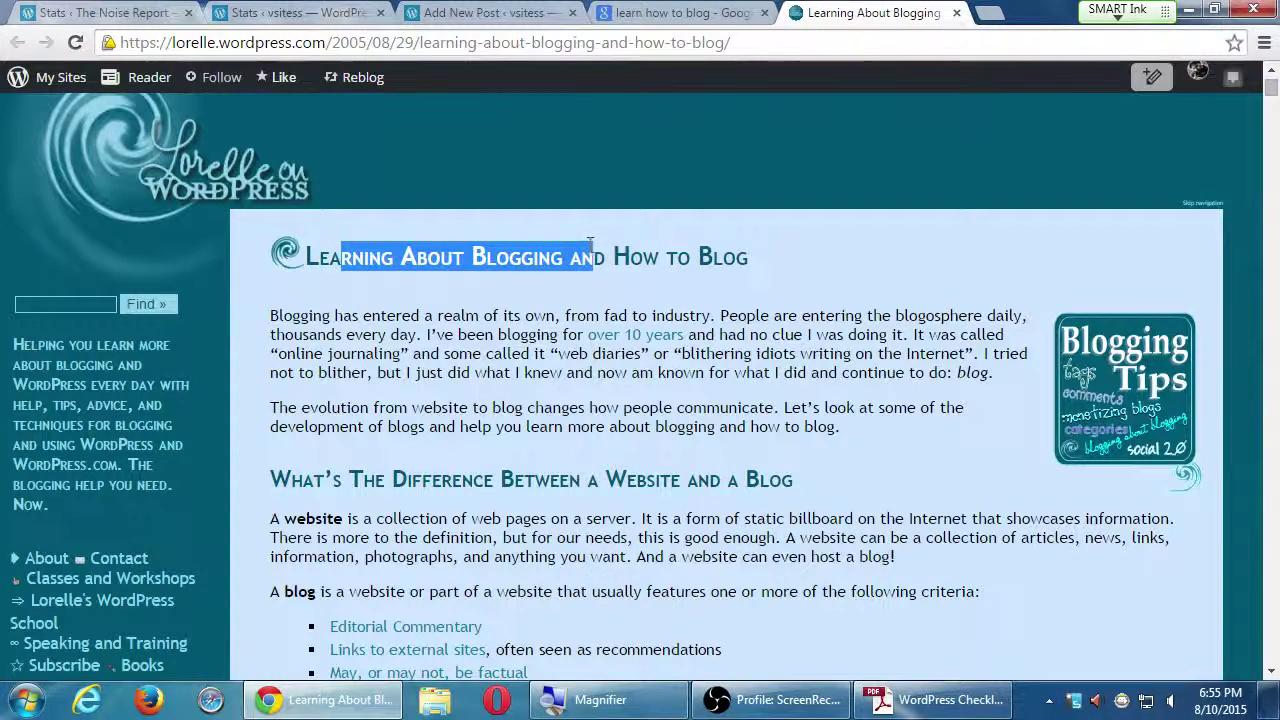
{"action": "left_click", "coordinate": [682, 275]}
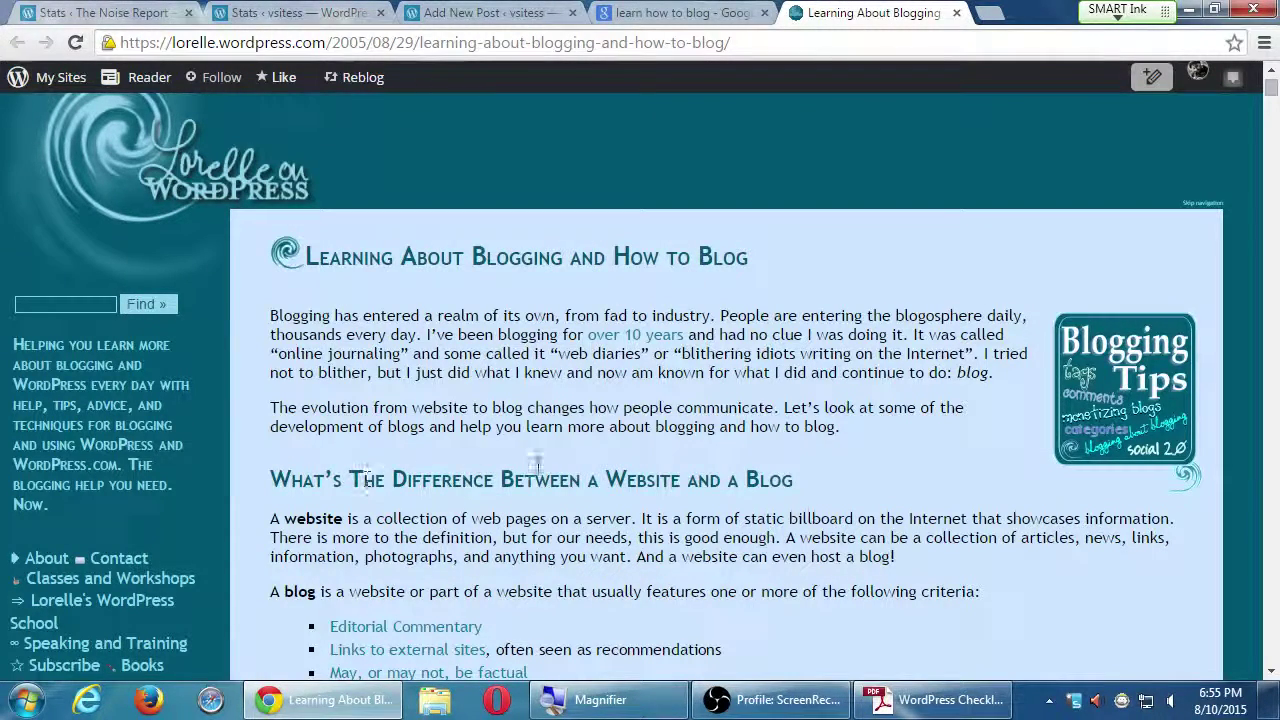
Skim the article's section headings from "Blogging for Fun, Education, and Publicity" through "Blogging Tips" to "Start Blogging by Writing".
{"action": "scroll", "coordinate": [1275, 497], "scroll_direction": "down", "scroll_amount": 12}
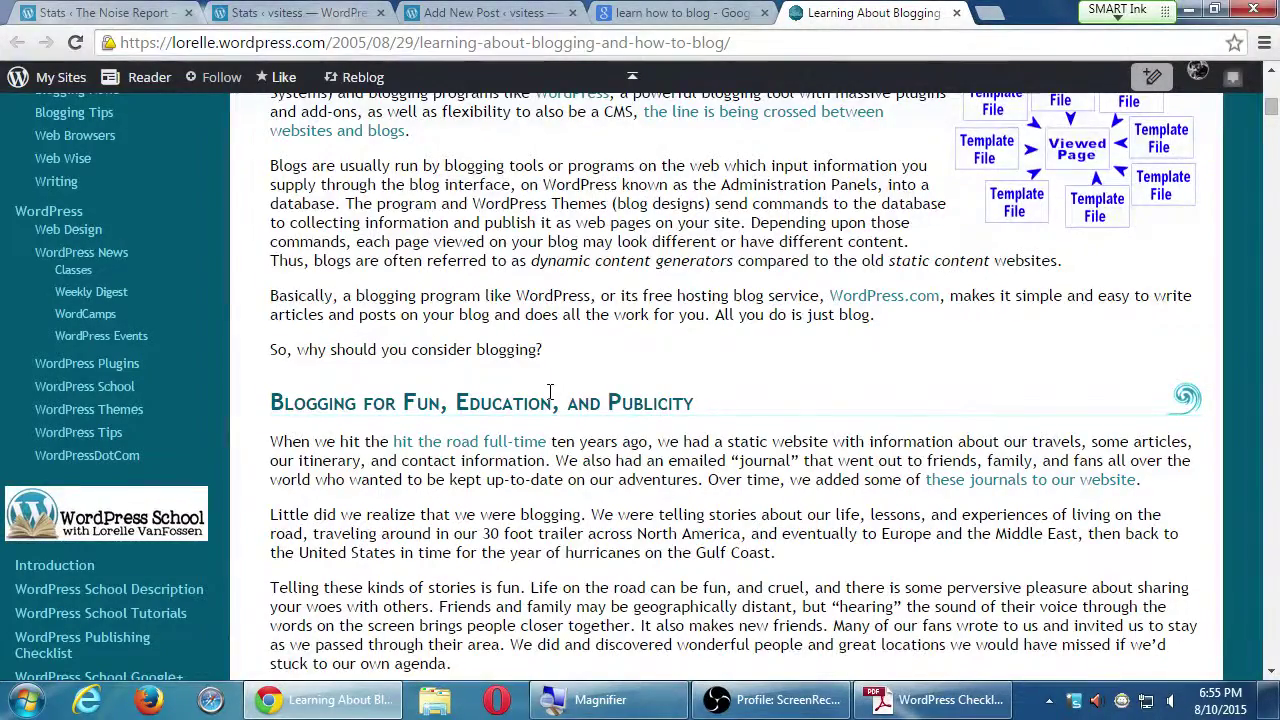
{"action": "scroll", "coordinate": [549, 391], "scroll_direction": "down", "scroll_amount": 5}
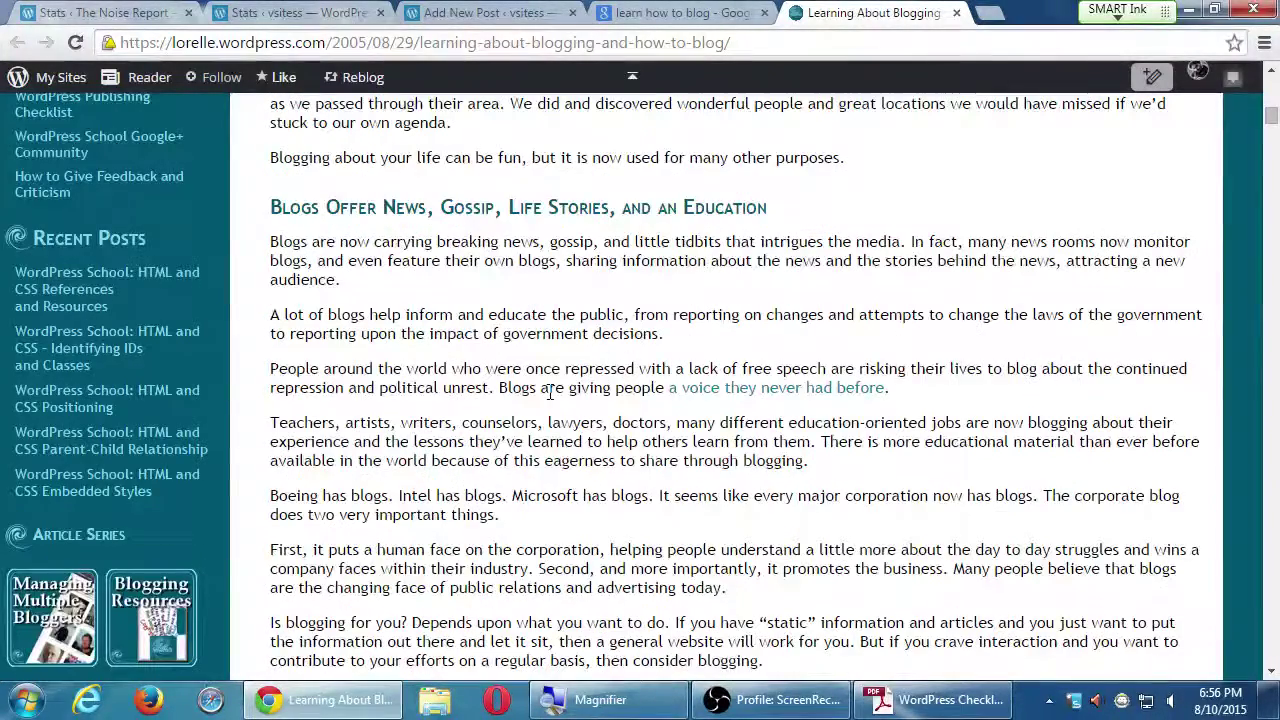
{"action": "scroll", "coordinate": [549, 391], "scroll_direction": "down", "scroll_amount": 1}
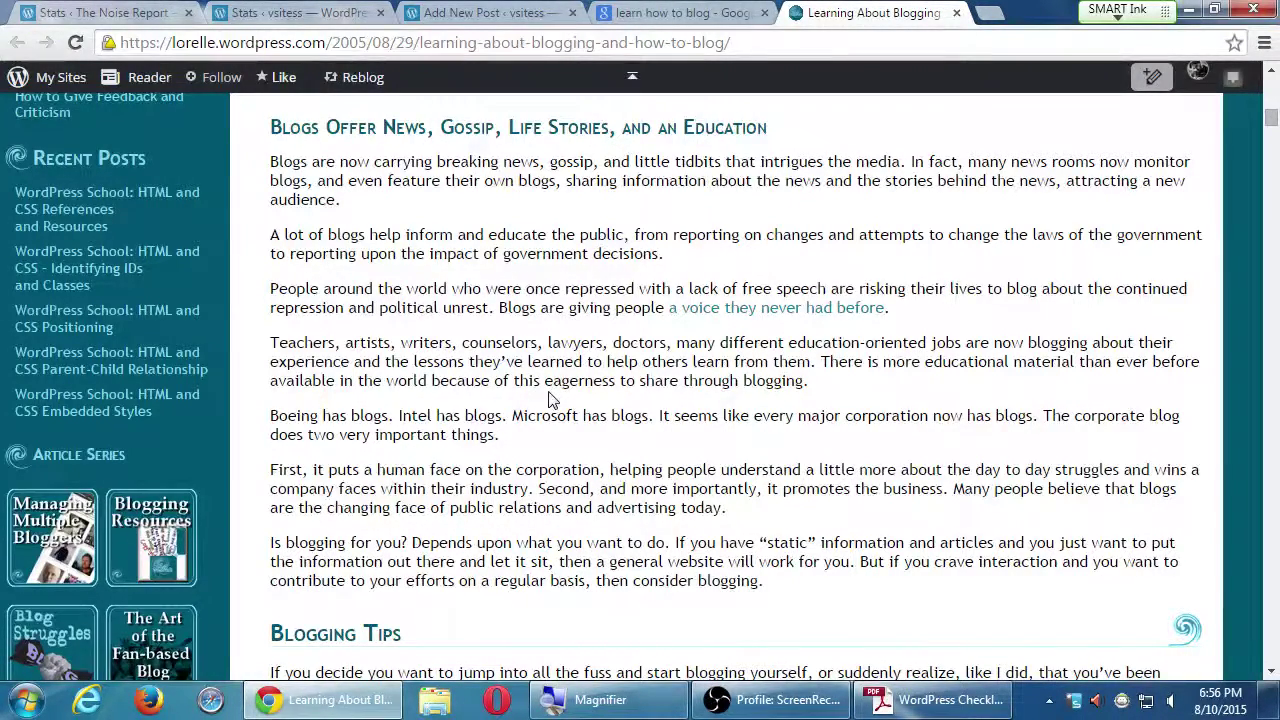
{"action": "scroll", "coordinate": [548, 400], "scroll_direction": "up", "scroll_amount": 1}
{"action": "scroll", "coordinate": [548, 400], "scroll_direction": "down", "scroll_amount": 1}
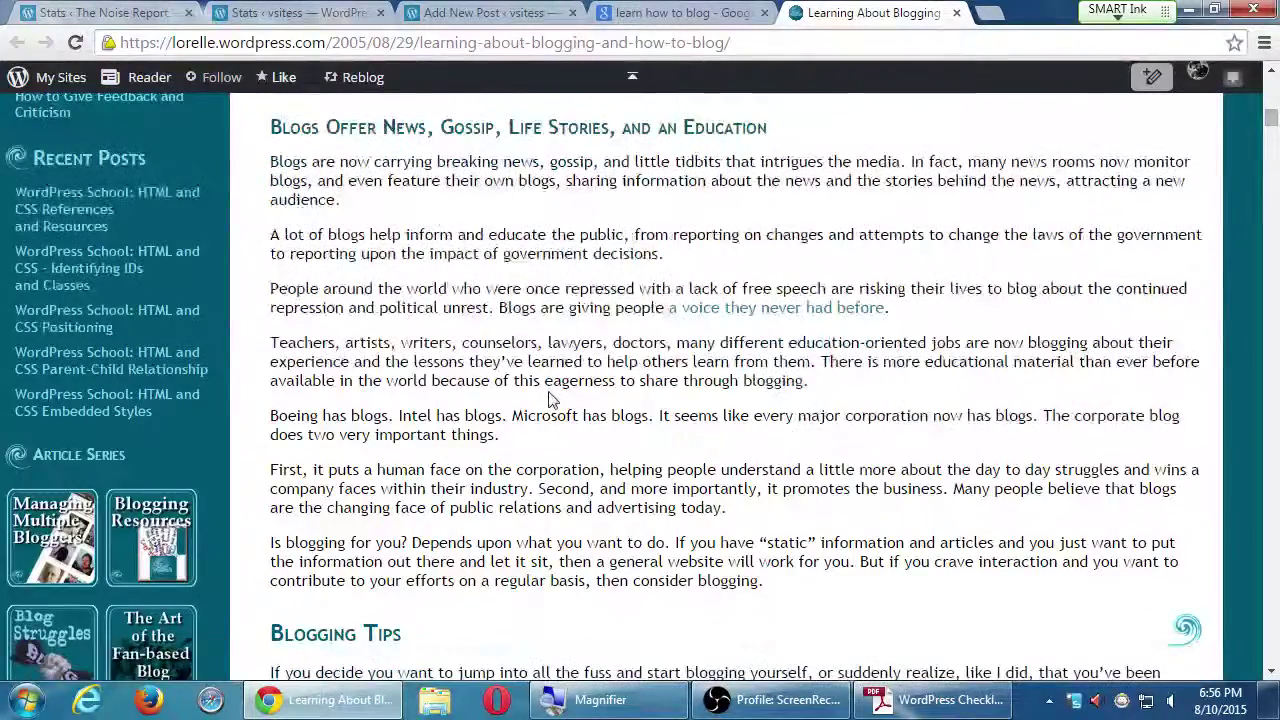
{"action": "scroll", "coordinate": [548, 400], "scroll_direction": "down", "scroll_amount": 2}
{"action": "scroll", "coordinate": [548, 400], "scroll_direction": "down", "scroll_amount": 2}
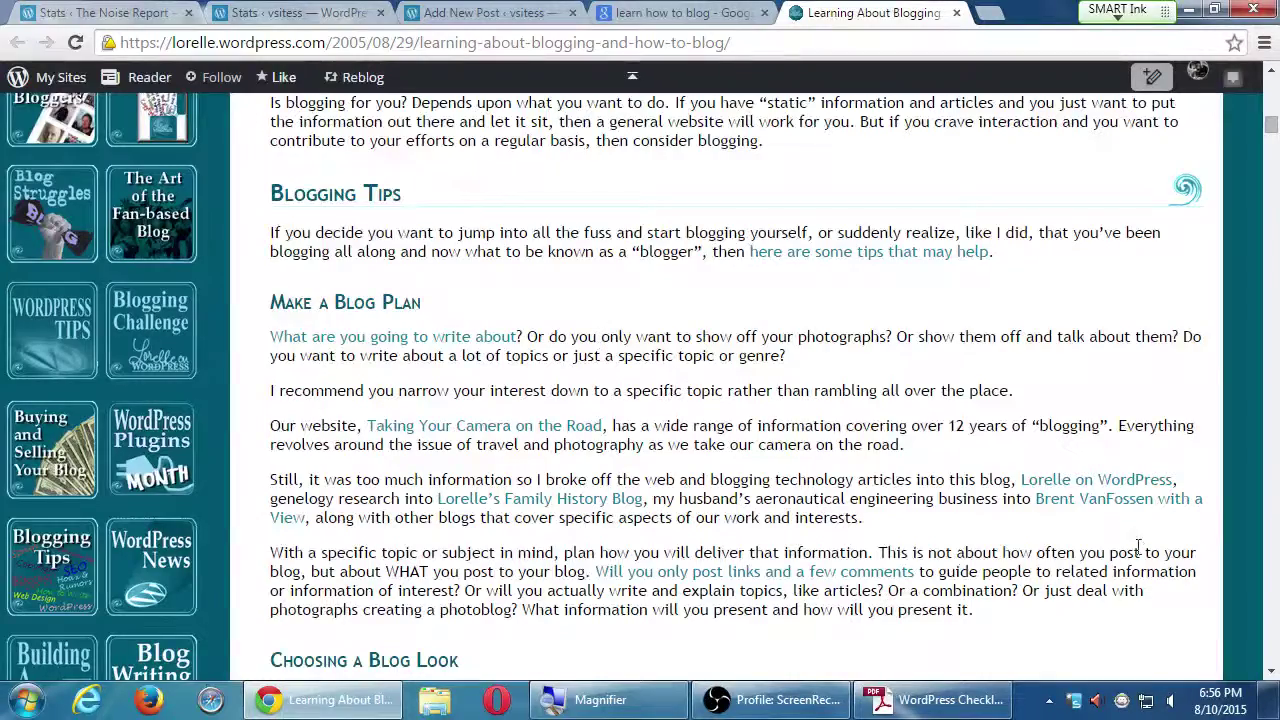
{"action": "left_click", "coordinate": [1267, 590]}
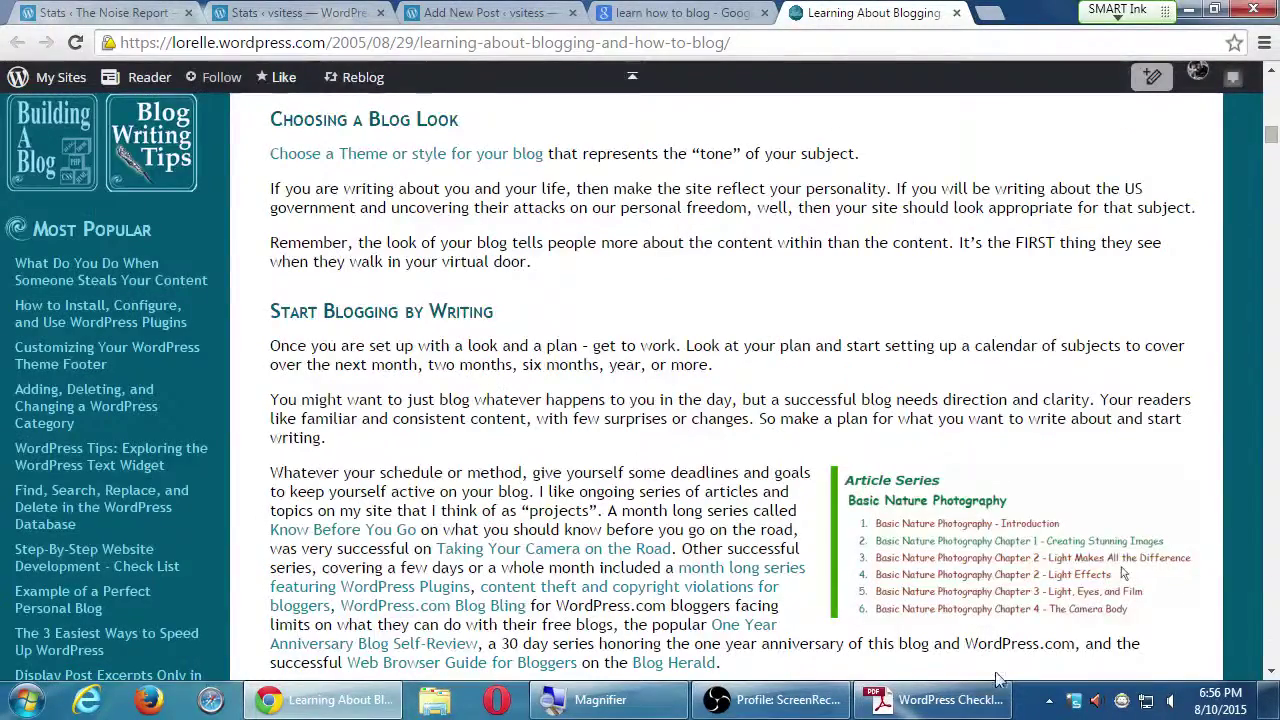
Return to the new post, examine its text formats from Heading 1 to Heading 6, and highlight the post title for comparison.
{"action": "left_click", "coordinate": [615, 12]}
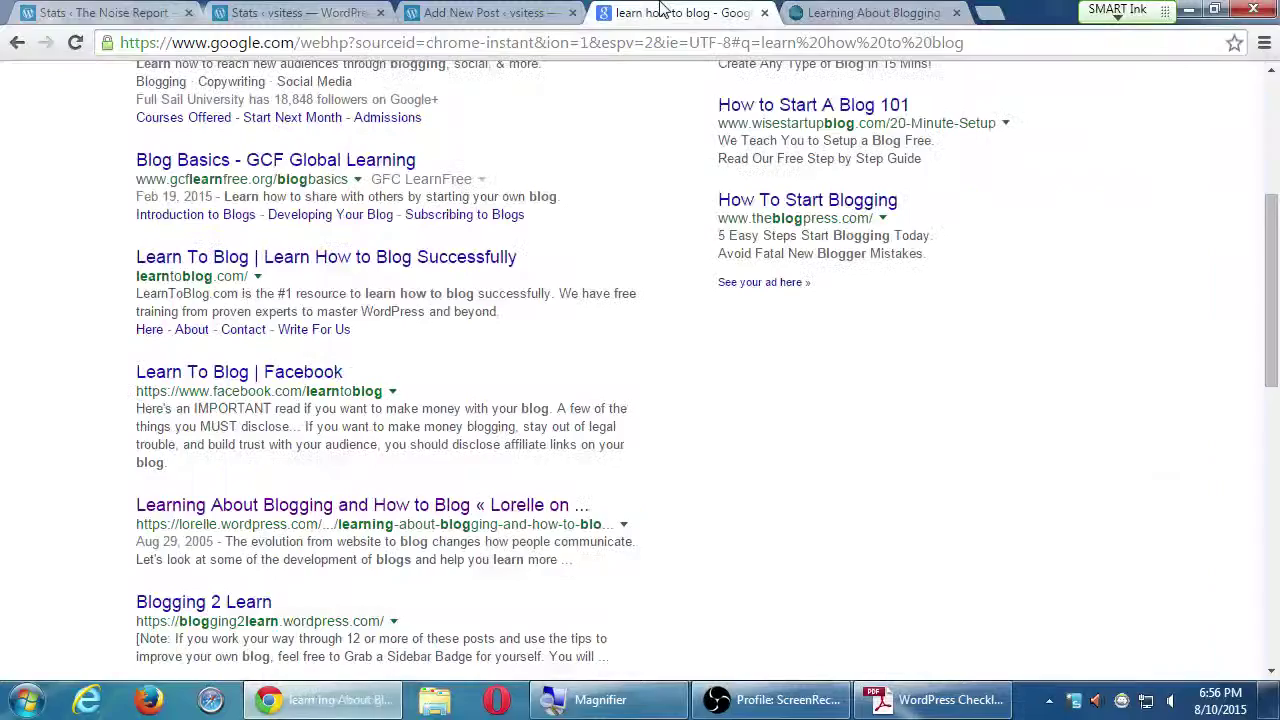
{"action": "left_click", "coordinate": [528, 12]}
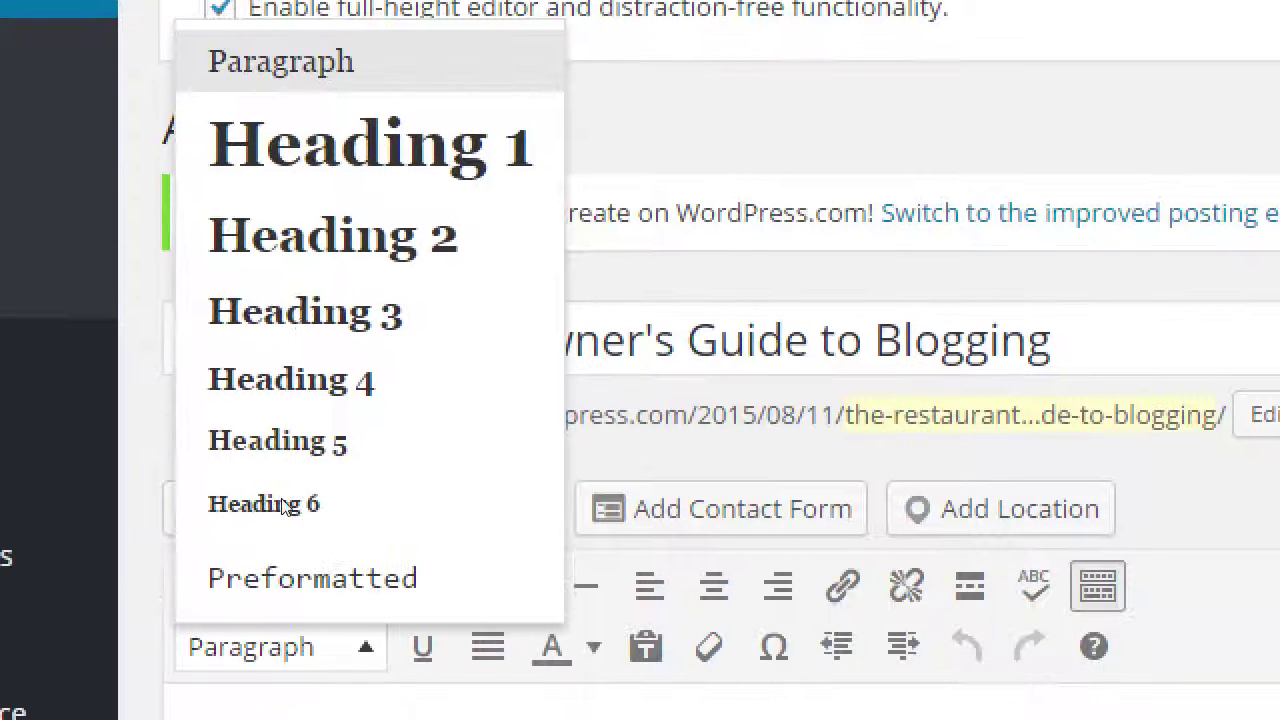
{"action": "key", "text": "Escape"}
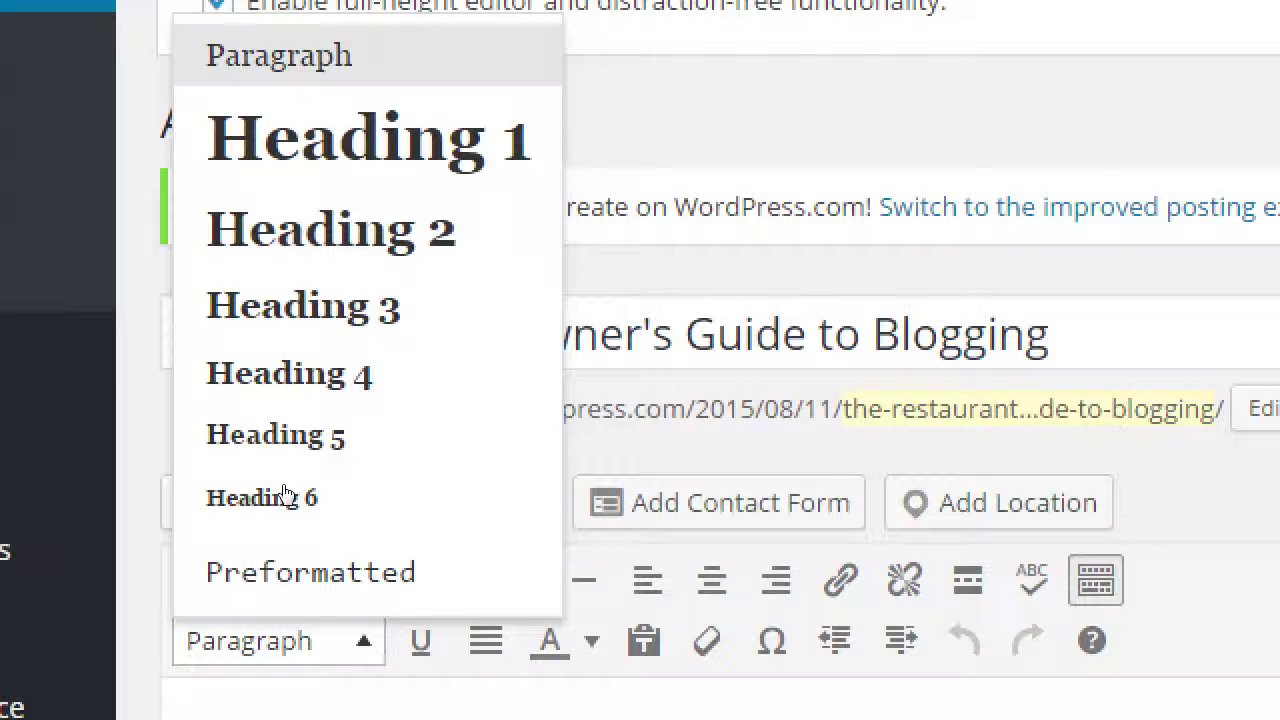
{"action": "key", "text": "Escape"}
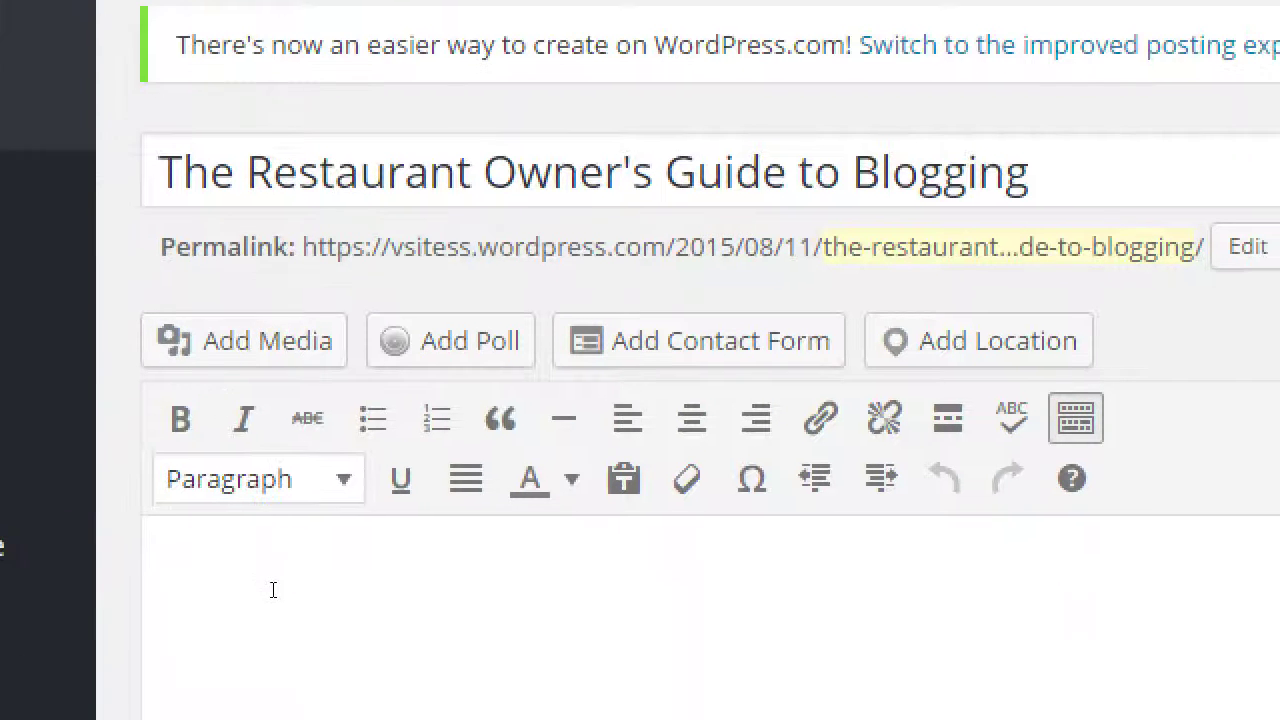
{"action": "left_click", "coordinate": [286, 490]}
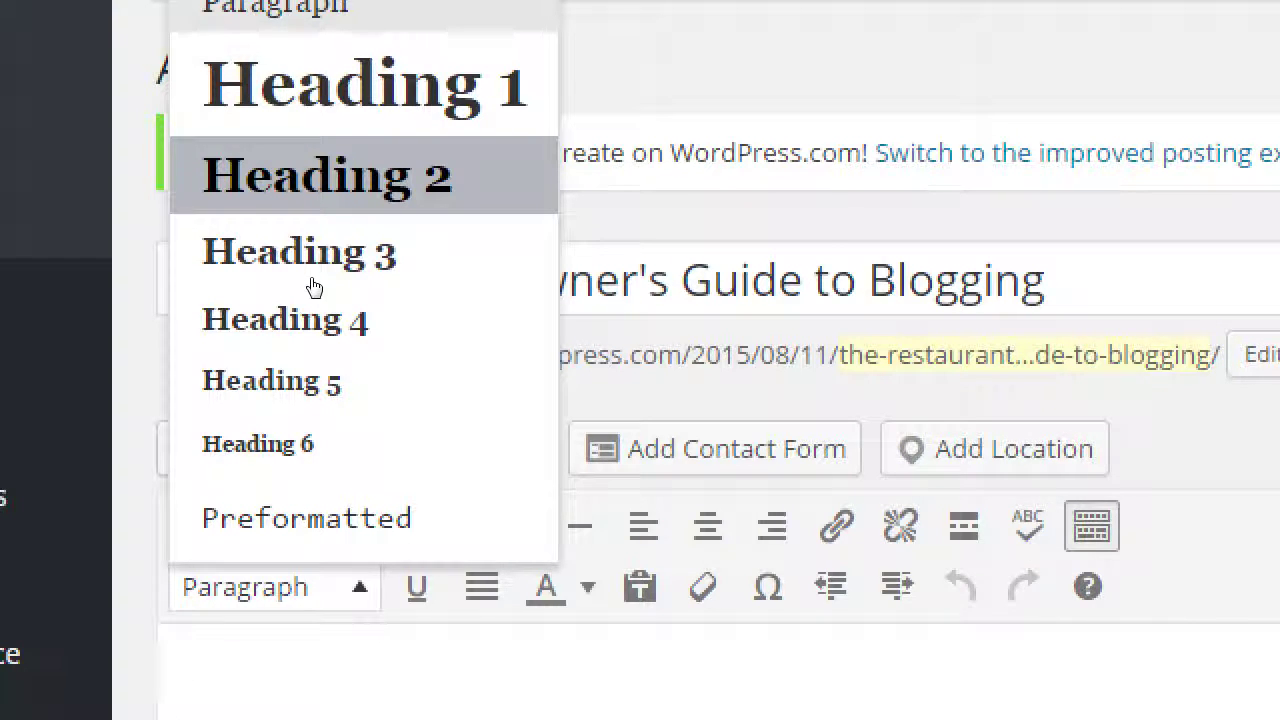
{"action": "key", "text": "Escape"}
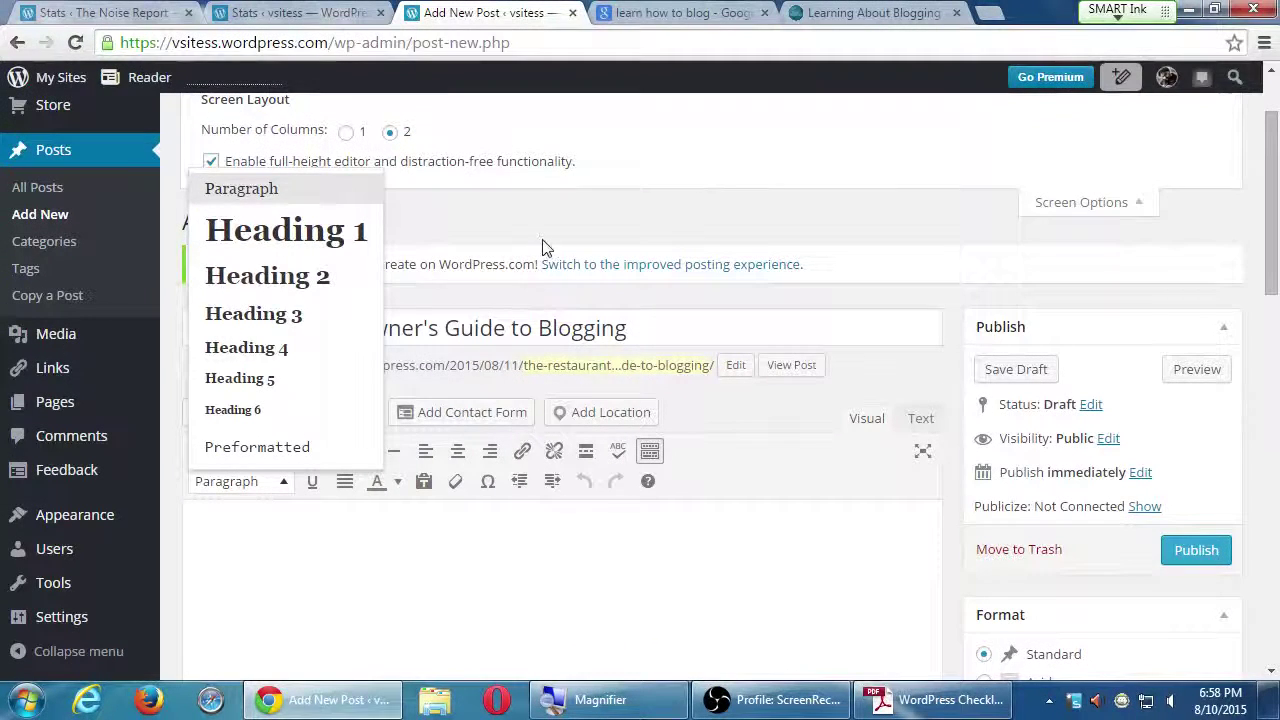
{"action": "left_click", "coordinate": [543, 247]}
{"action": "left_click", "coordinate": [284, 484]}
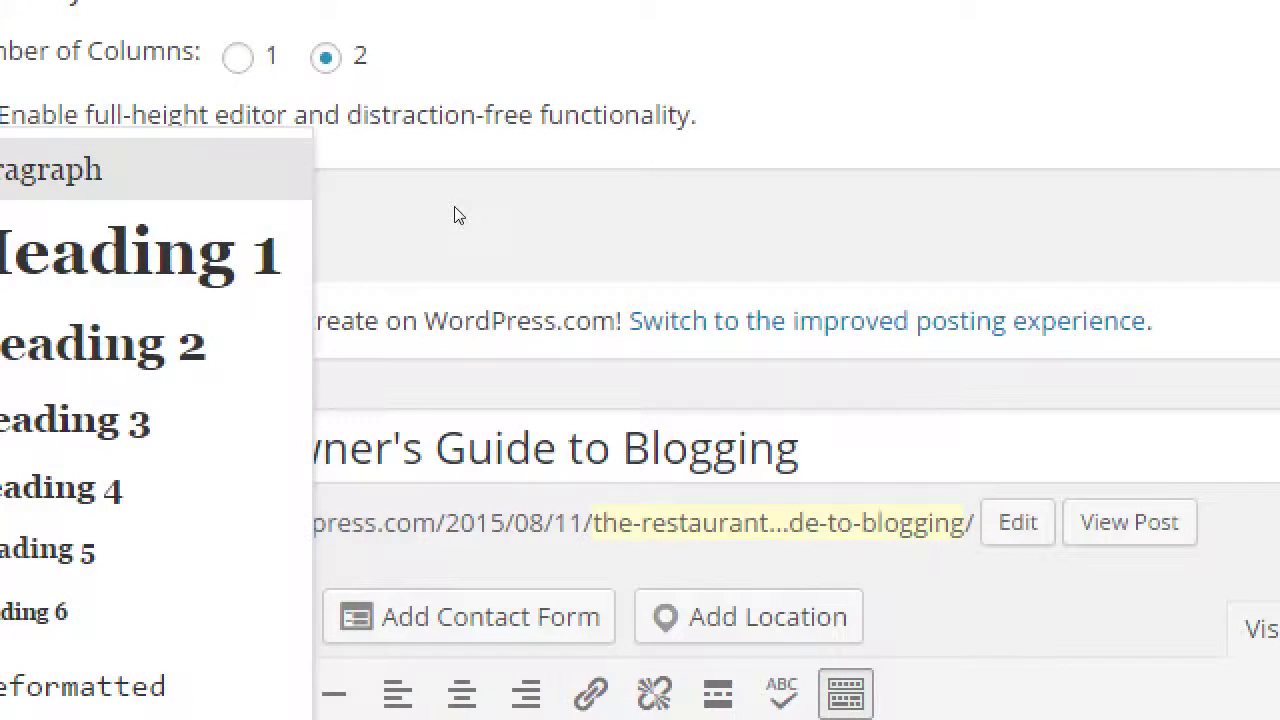
{"action": "left_click", "coordinate": [435, 220]}
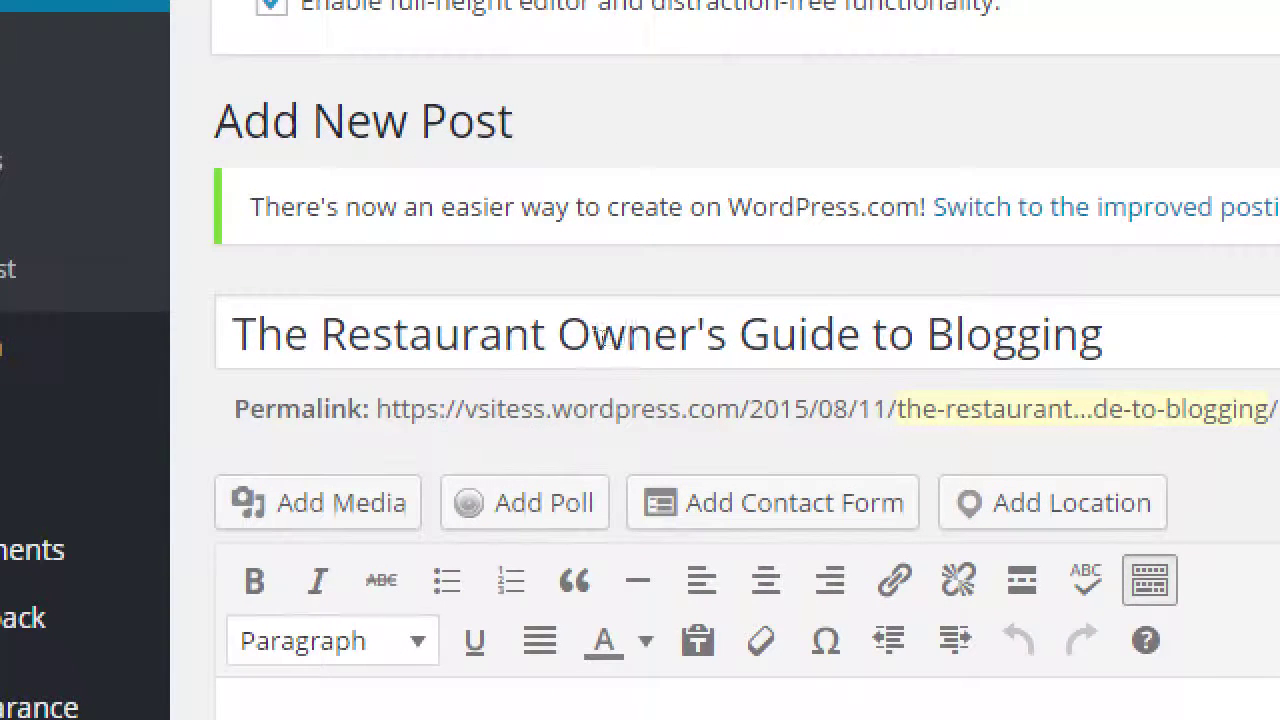
{"action": "left_click", "coordinate": [337, 448]}
{"action": "left_click_drag", "start_coordinate": [1105, 333], "coordinate": [168, 370]}
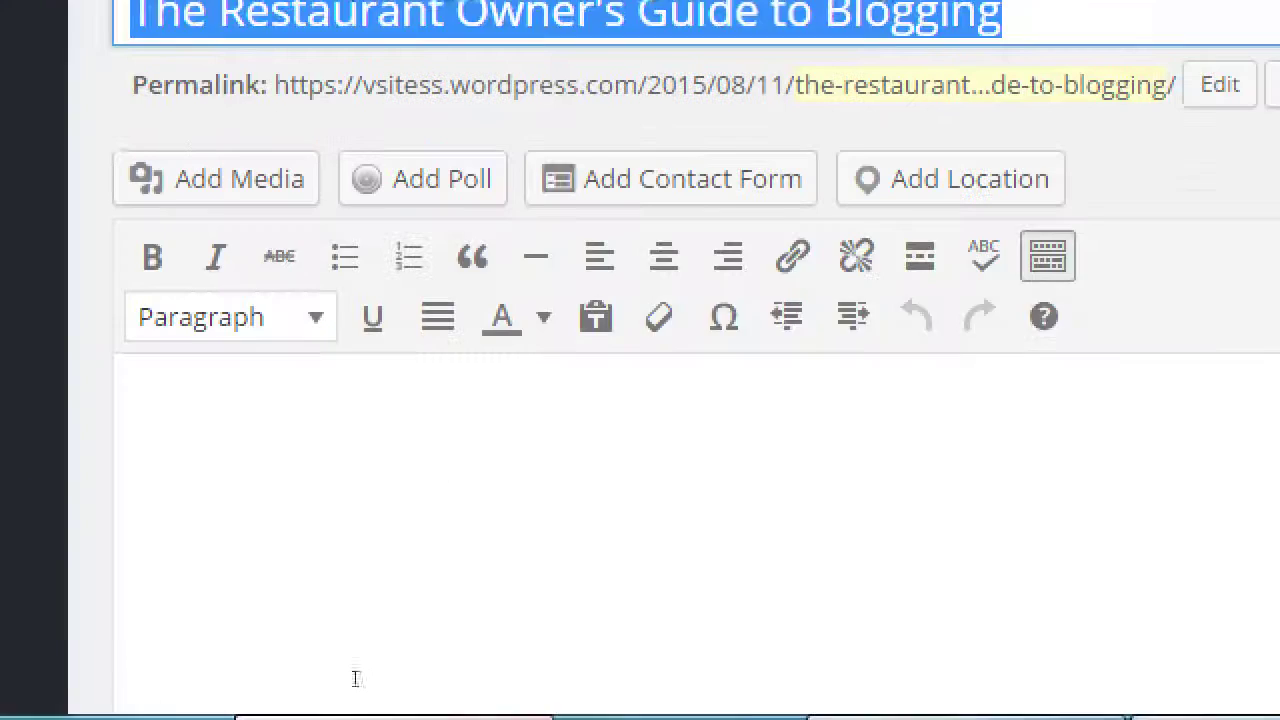
Write three separate paragraphs in the post body: "How to set up Godaddy", the filler text "dkjfkdjfkfjdkdf", and "How to get paid".
{"action": "left_click", "coordinate": [300, 565]}
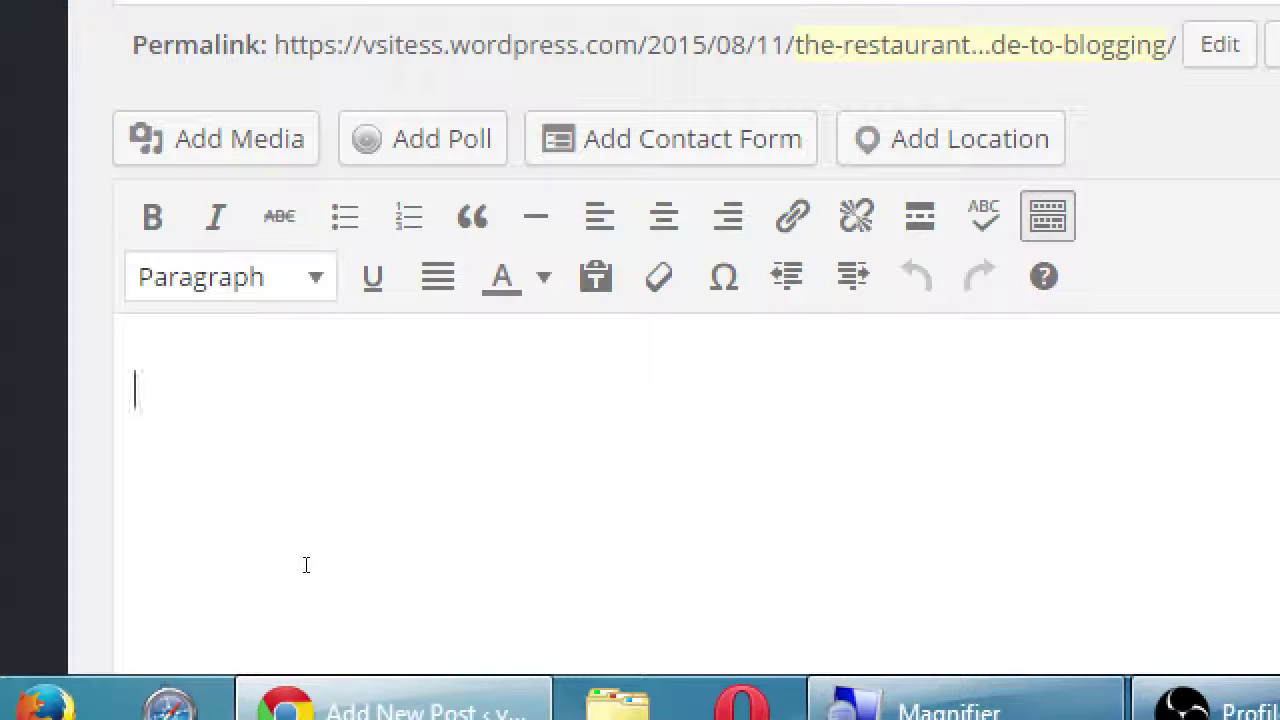
{"action": "type", "text": "How "}
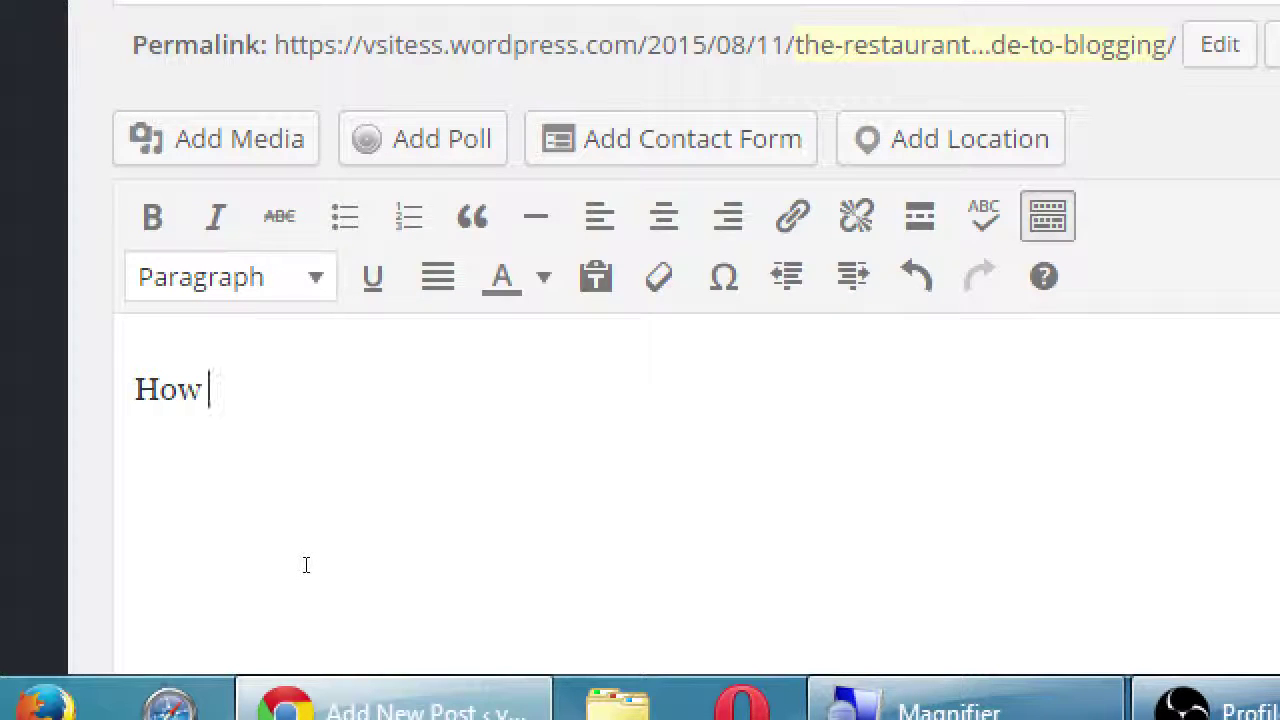
{"action": "type", "text": "to set "}
{"action": "type", "text": "up God"}
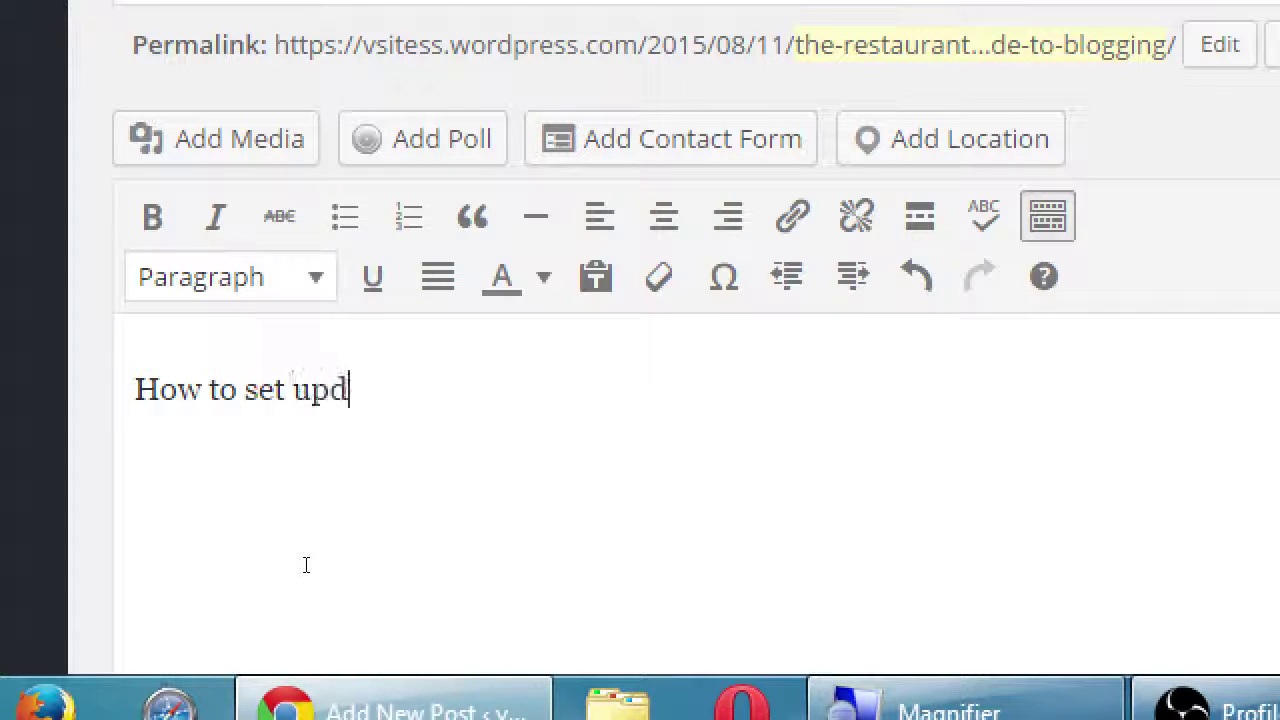
{"action": "key", "text": "BackSpace"}
{"action": "type", "text": "Godaddy"}
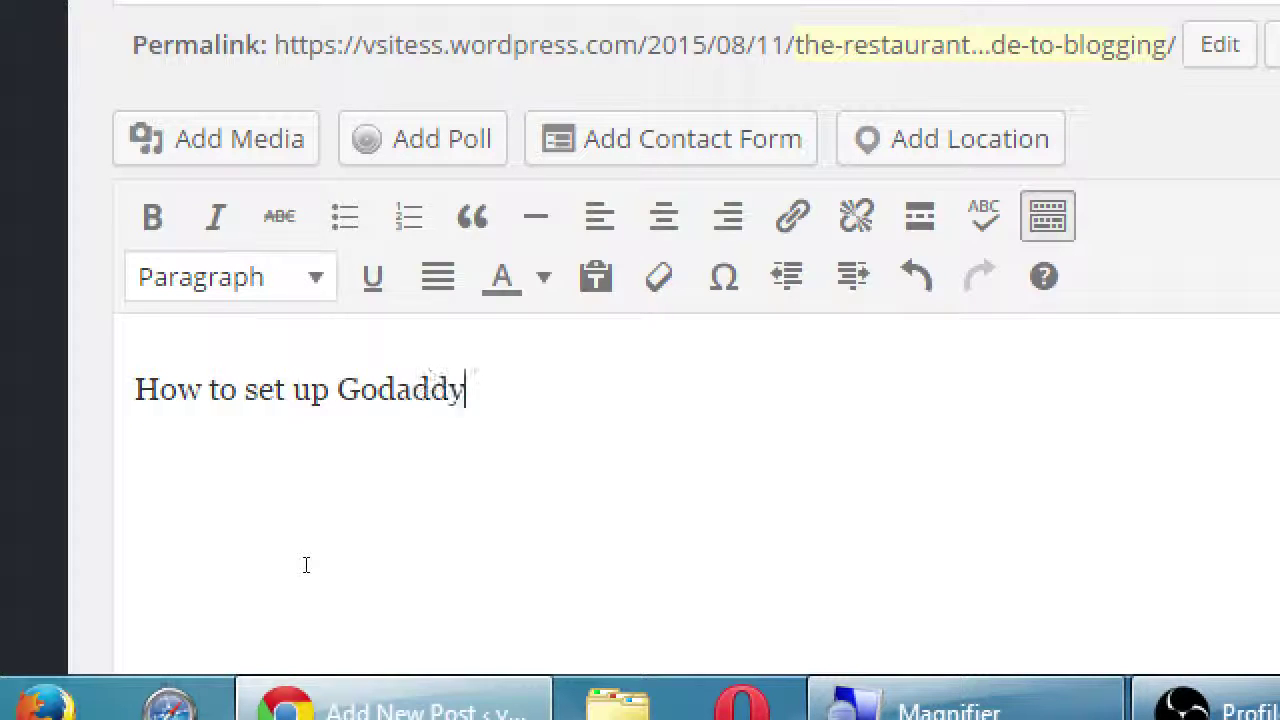
{"action": "key", "text": "Return"}
{"action": "type", "text": "dkjfkdjfkfjdkdf"}
{"action": "key", "text": "Return"}
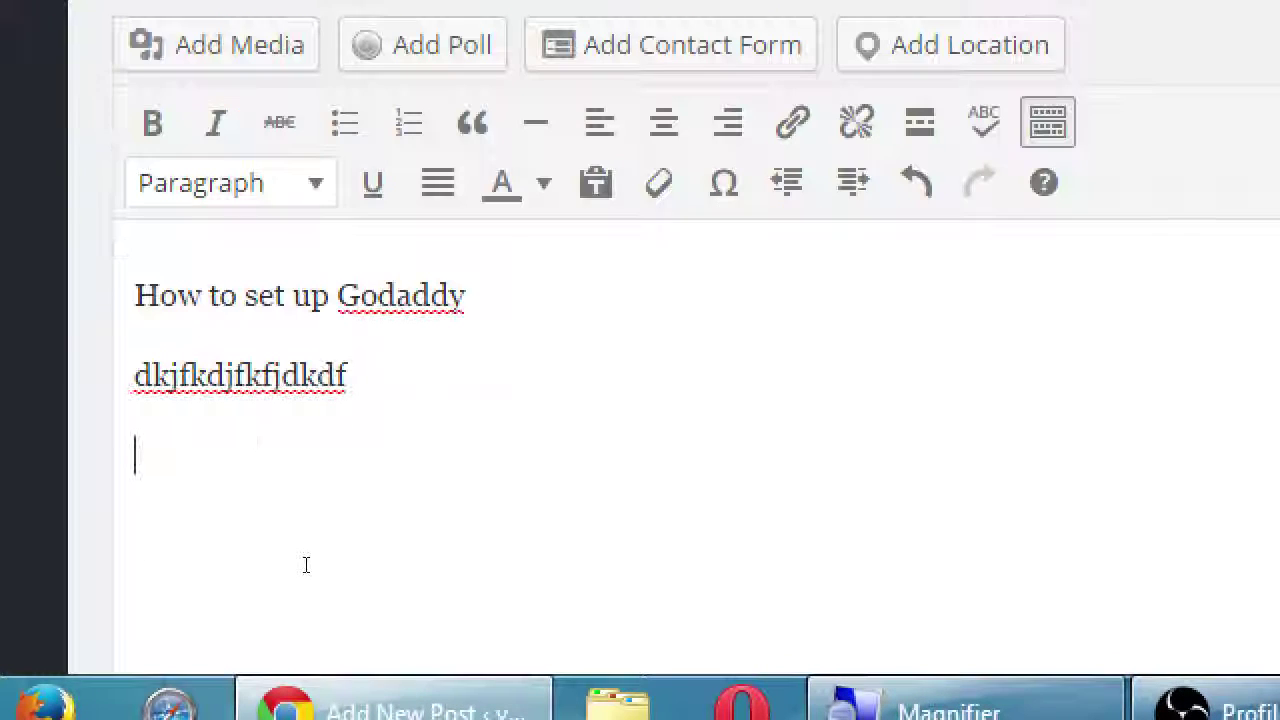
{"action": "type", "text": "How to get paid"}
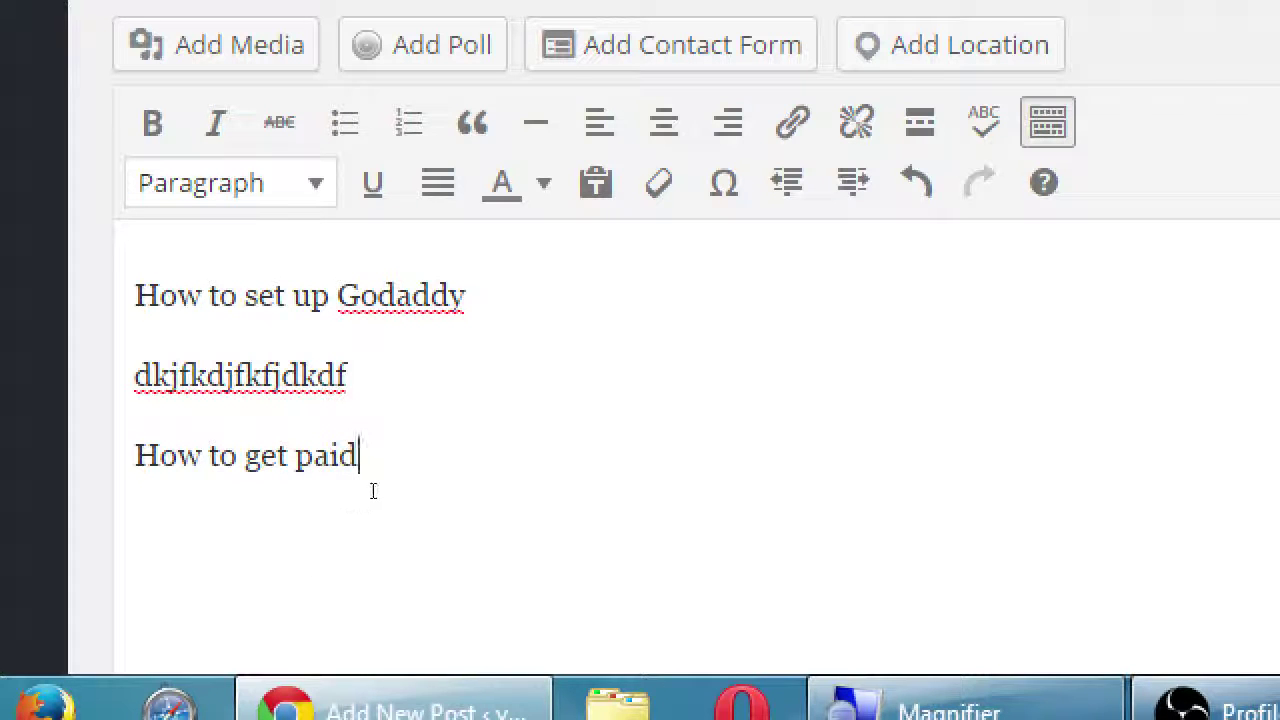
Format the line "How to set up Godaddy" as Heading 1.
{"action": "key", "text": "ctrl+Home"}
{"action": "key", "text": "shift+End"}
{"action": "left_click", "coordinate": [230, 183]}
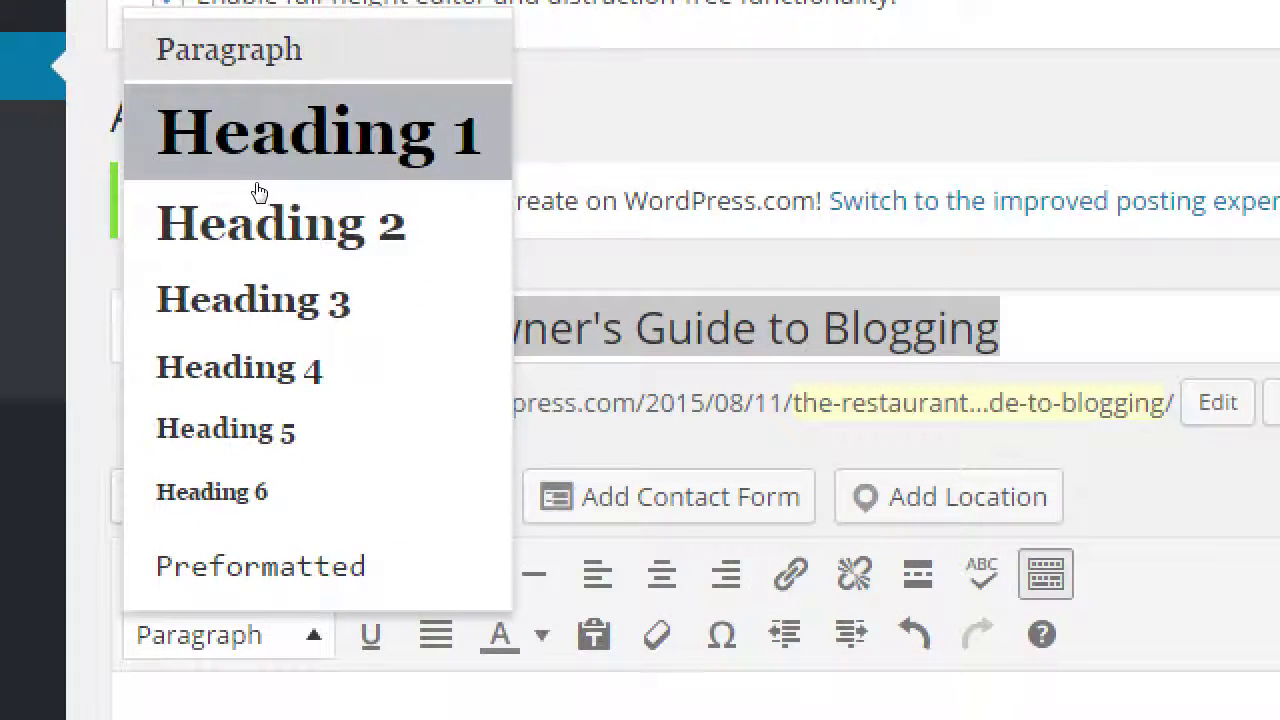
{"action": "left_click", "coordinate": [254, 172]}
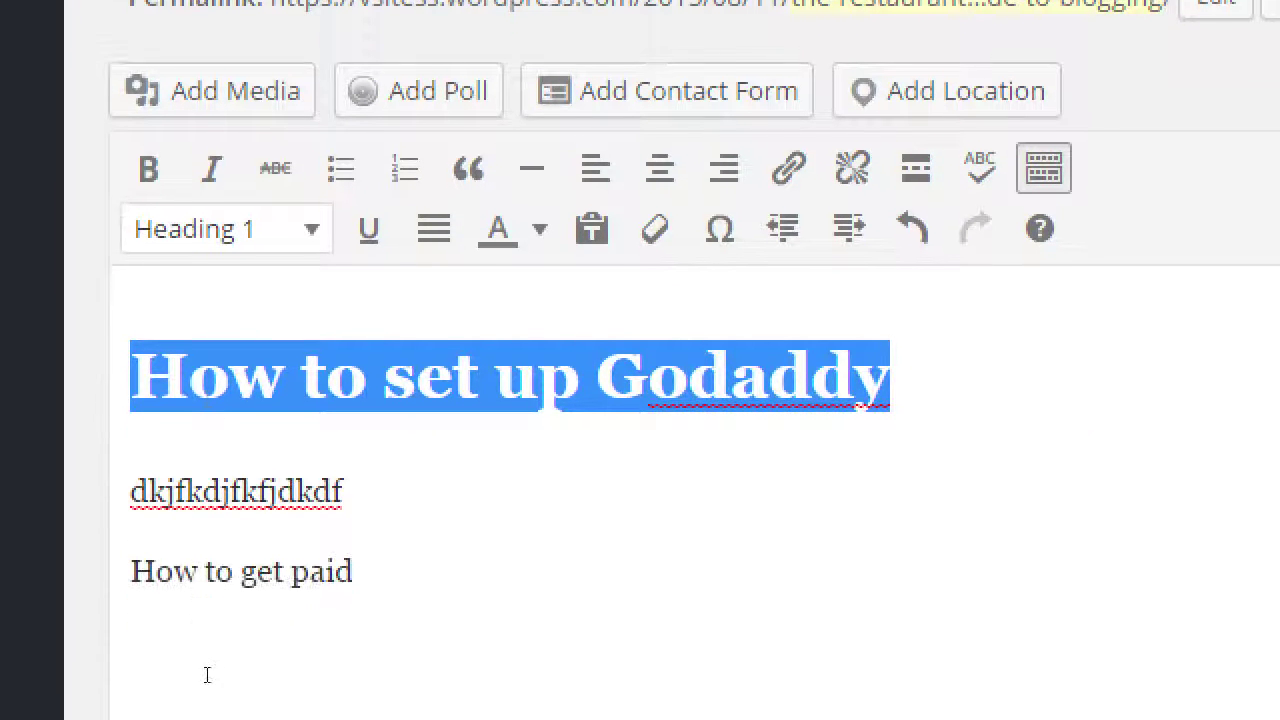
Format the line "How to get paid" as Heading 2.
{"action": "left_click", "coordinate": [309, 600]}
{"action": "key", "text": "shift+Home"}
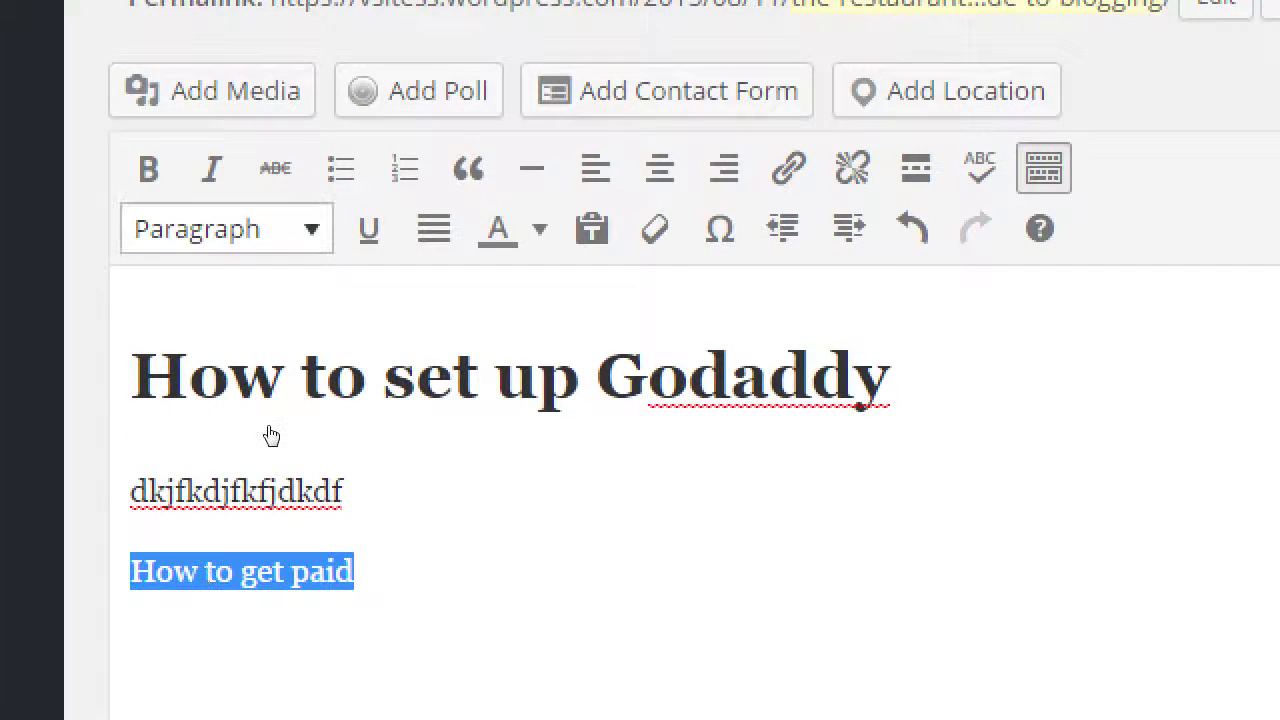
{"action": "left_click", "coordinate": [226, 229]}
{"action": "left_click", "coordinate": [285, 229]}
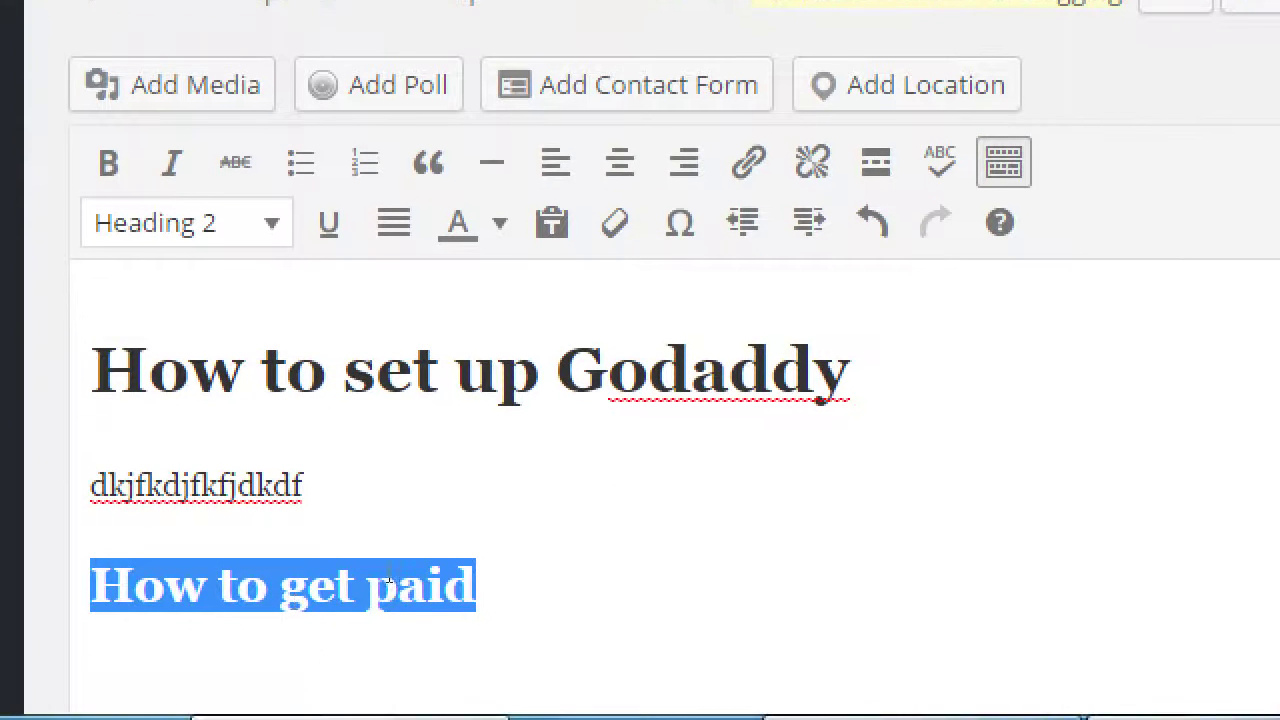
Change the line "How to set up Godaddy" to Heading 2.
{"action": "left_click", "coordinate": [389, 568]}
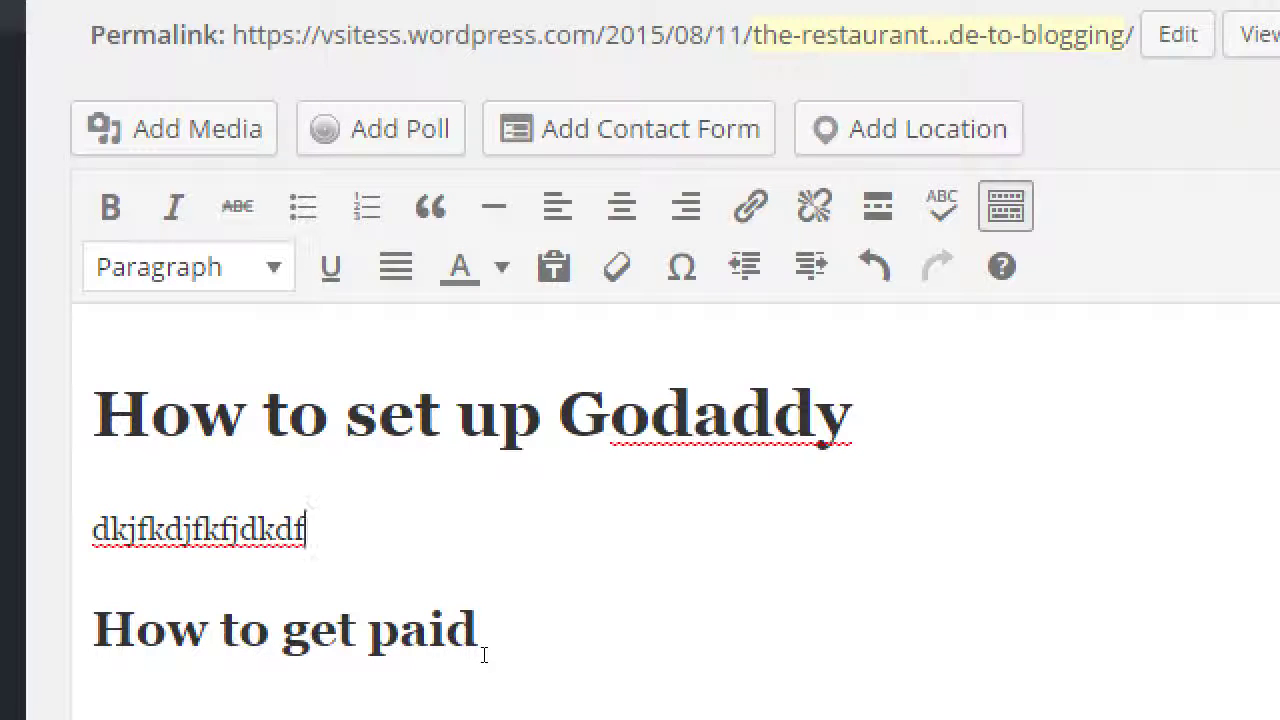
{"action": "key", "text": "Up"}
{"action": "key", "text": "End"}
{"action": "key", "text": "shift+Left"}
{"action": "key", "text": "shift+Left"}
{"action": "key", "text": "shift+Left"}
{"action": "key", "text": "shift+Left"}
{"action": "key", "text": "shift+Left"}
{"action": "key", "text": "shift+Left"}
{"action": "key", "text": "shift+Left"}
{"action": "key", "text": "shift+Left"}
{"action": "key", "text": "shift+Left"}
{"action": "key", "text": "shift+Left"}
{"action": "key", "text": "shift+Left"}
{"action": "key", "text": "shift+Left"}
{"action": "key", "text": "shift+Left"}
{"action": "key", "text": "shift+Left"}
{"action": "key", "text": "shift+Left"}
{"action": "key", "text": "shift+Left"}
{"action": "key", "text": "shift+Left"}
{"action": "key", "text": "shift+Left"}
{"action": "key", "text": "shift+Left"}
{"action": "key", "text": "shift+Left"}
{"action": "key", "text": "shift+Left"}
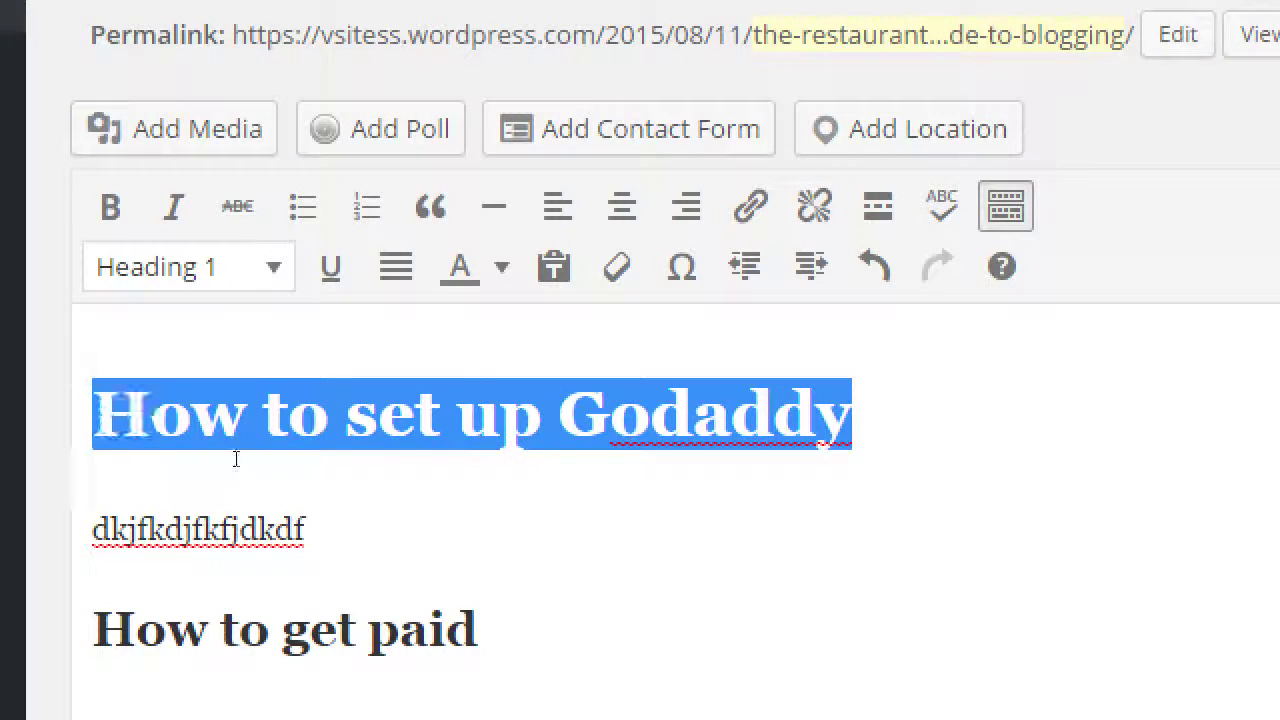
{"action": "key", "text": "alt+F10"}
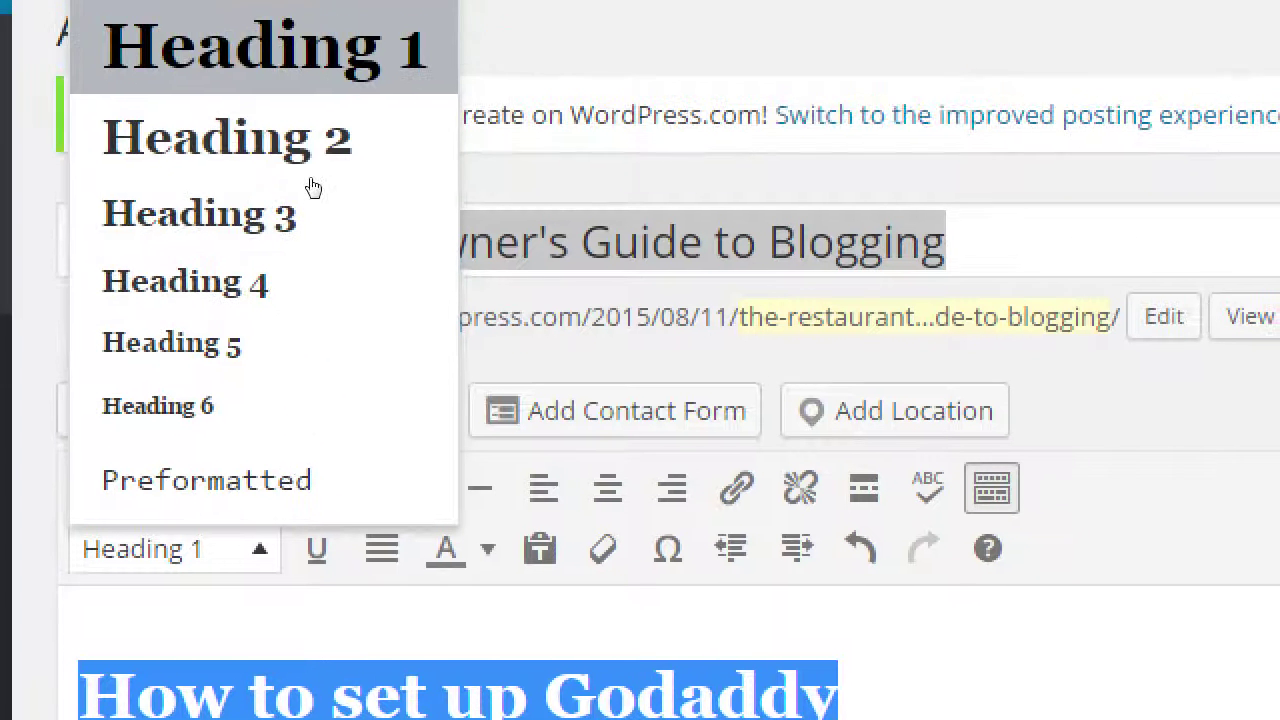
{"action": "key", "text": "Down"}
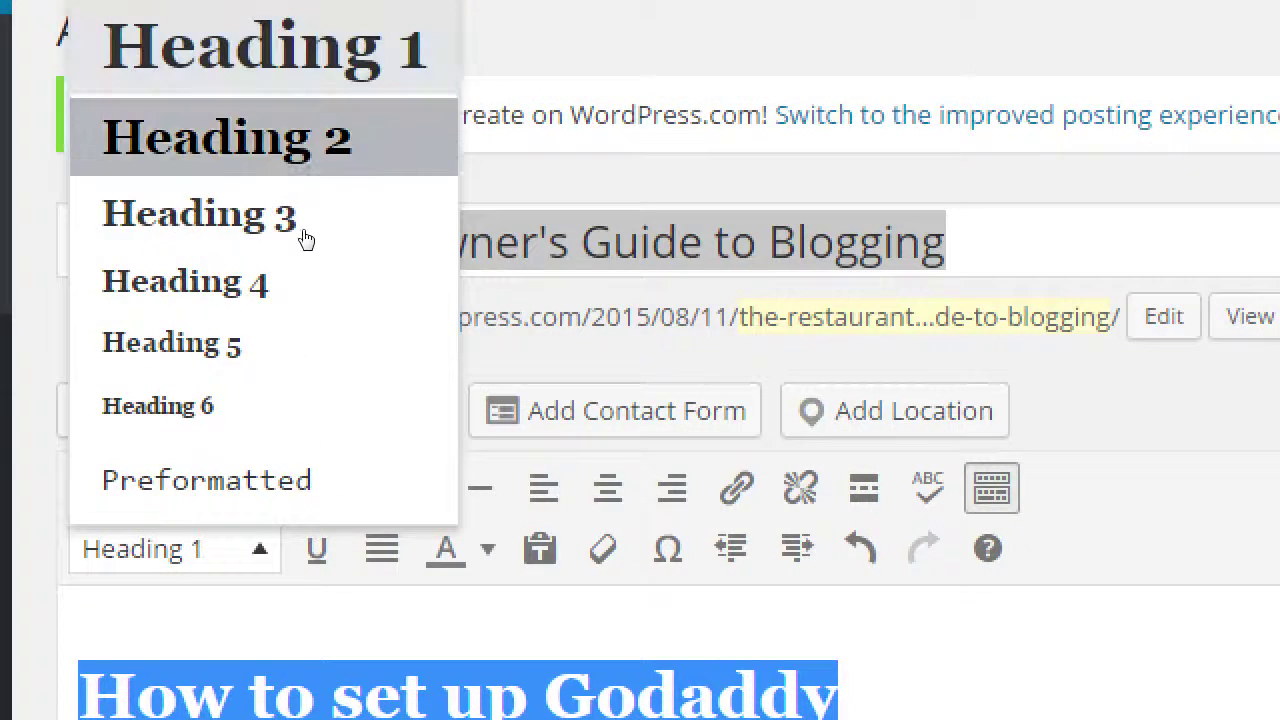
{"action": "key", "text": "Return"}
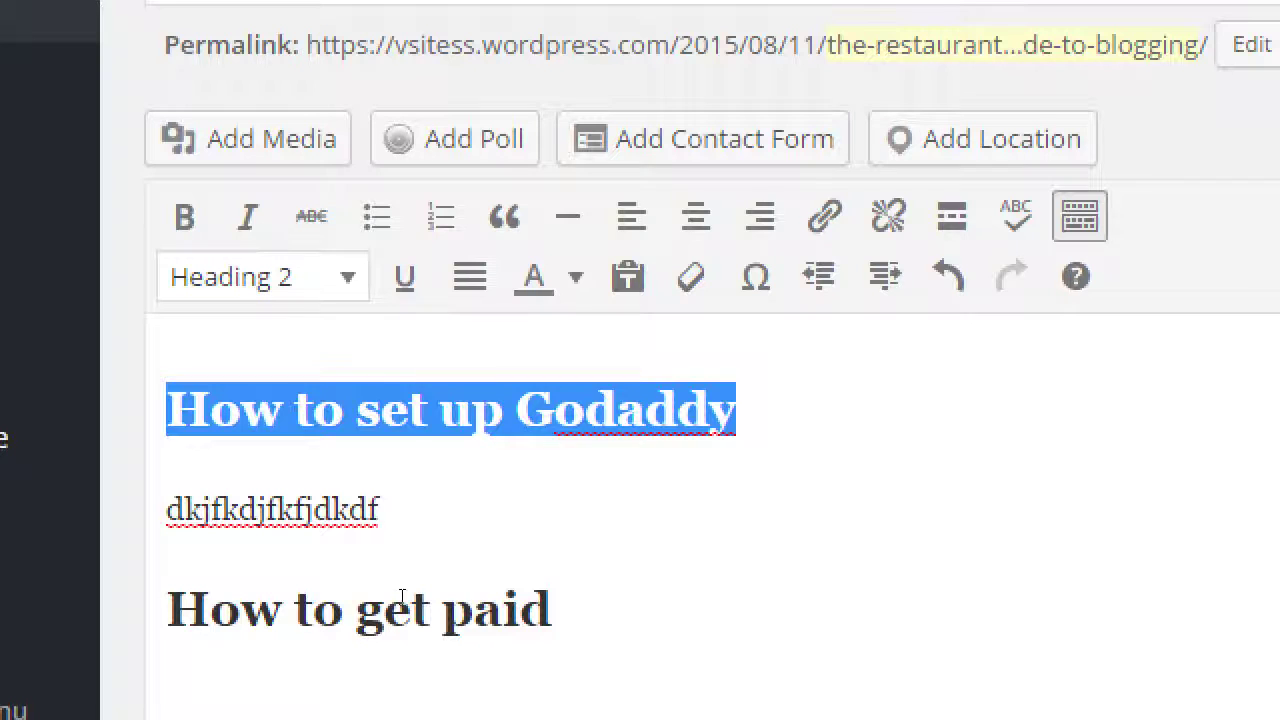
Review the post's layout, consult the Headings and Lists items of the WordPress checklist in Adobe Reader, and return to the post editor.
{"action": "key", "text": "ctrl+End"}
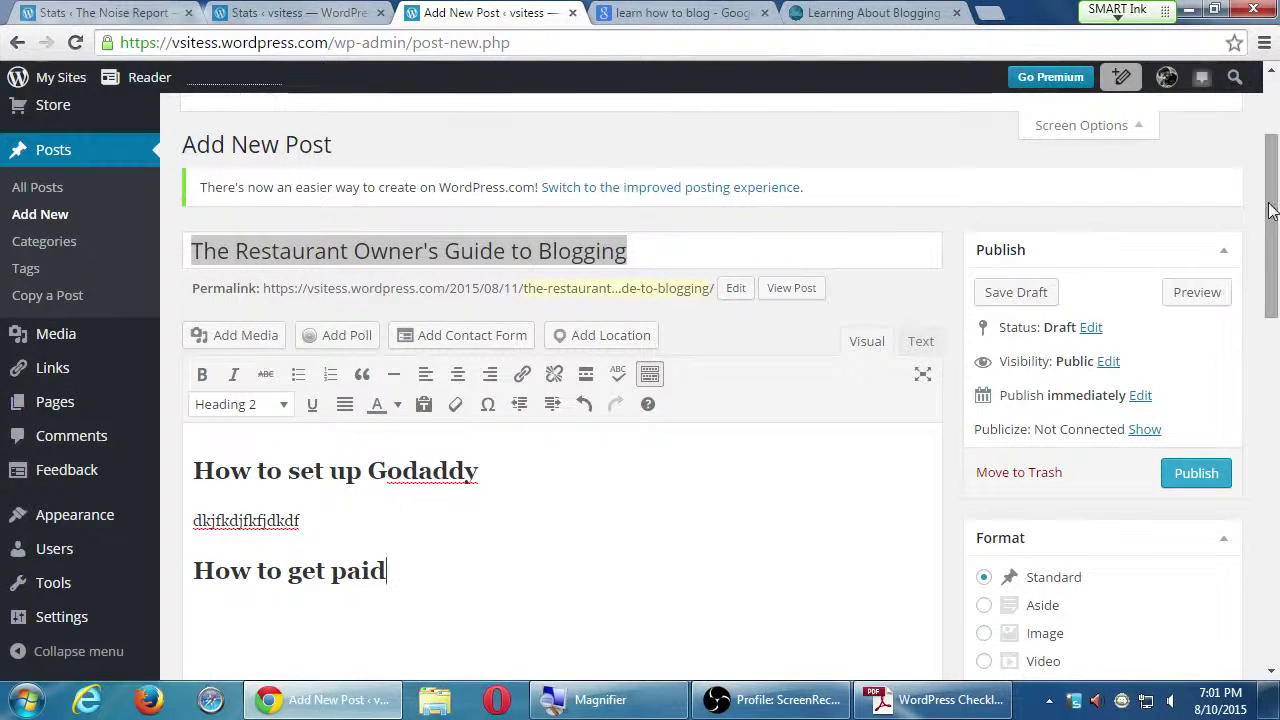
{"action": "scroll", "coordinate": [1268, 218], "scroll_direction": "down", "scroll_amount": 2}
{"action": "scroll", "coordinate": [1262, 225], "scroll_direction": "down", "scroll_amount": 3}
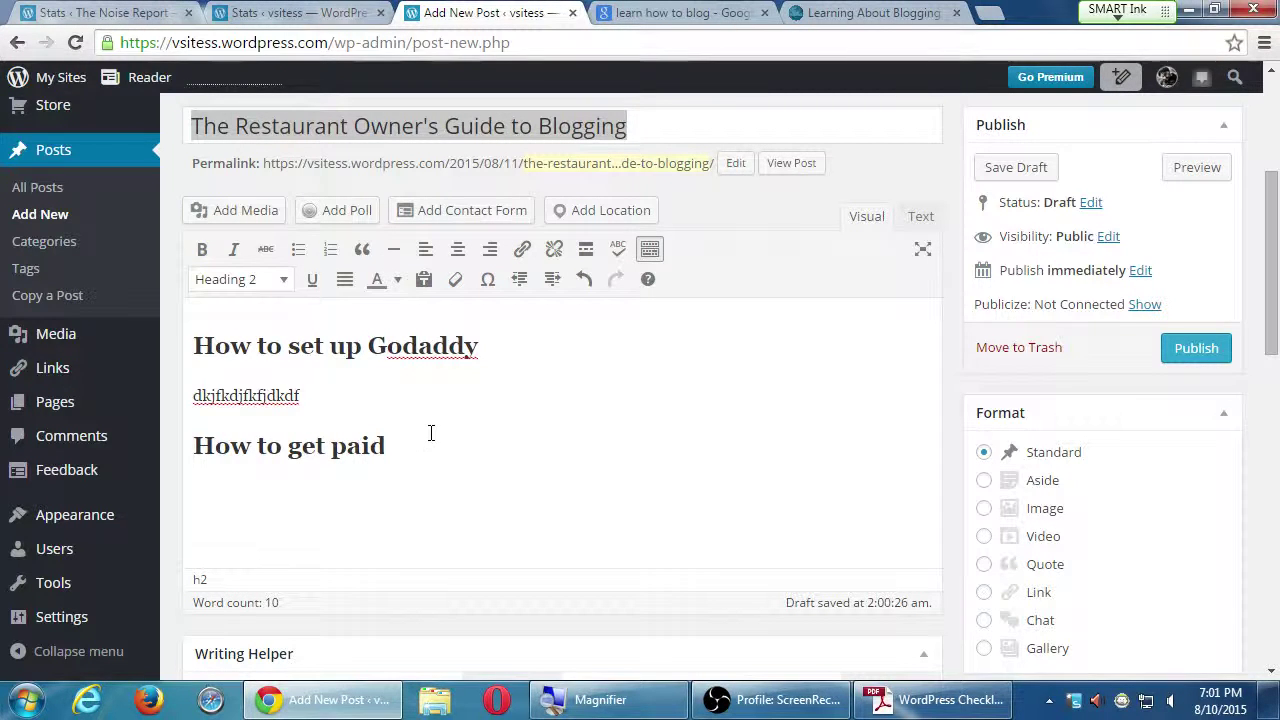
{"action": "key", "text": "super+plus"}
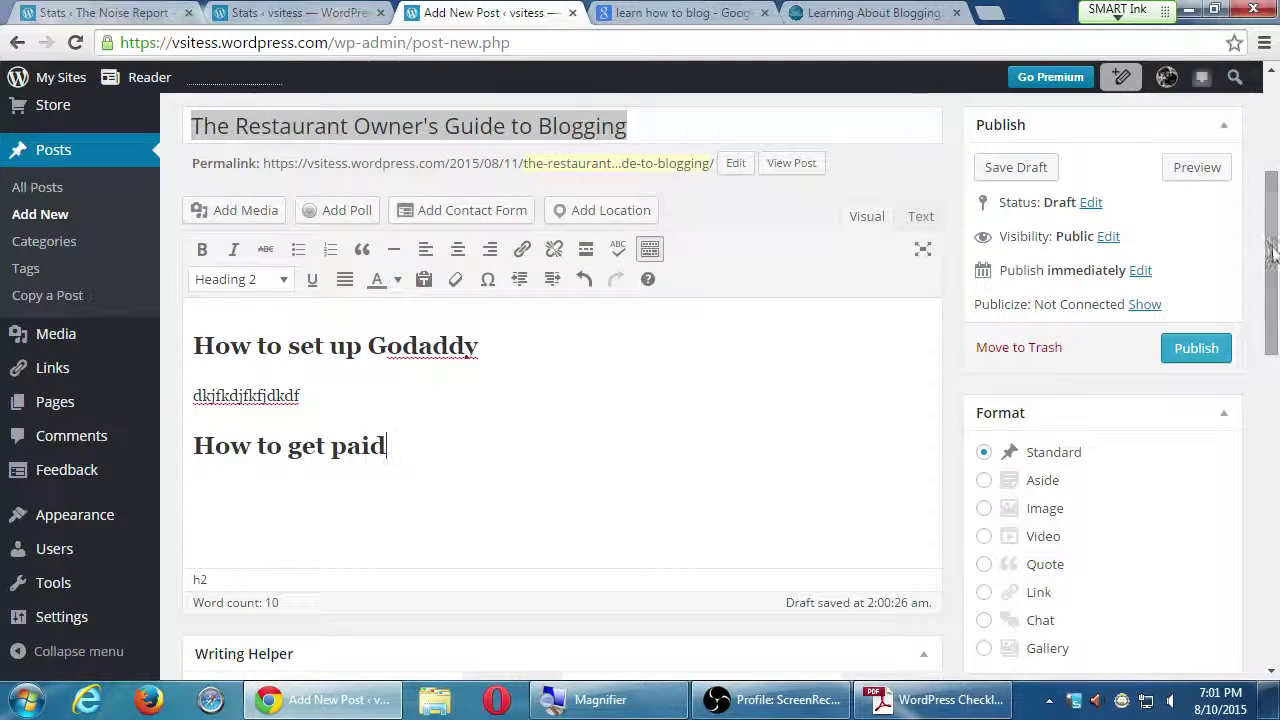
{"action": "left_click_drag", "start_coordinate": [1272, 255], "coordinate": [1249, 277]}
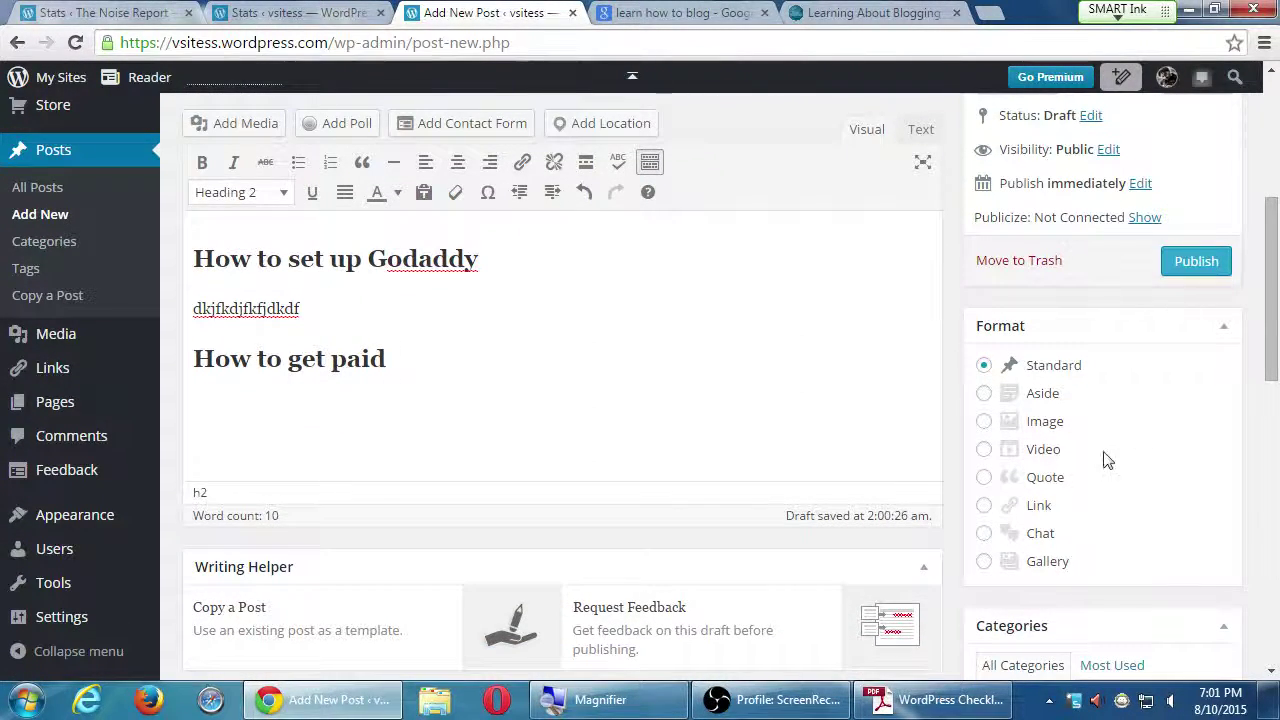
{"action": "left_click", "coordinate": [920, 708]}
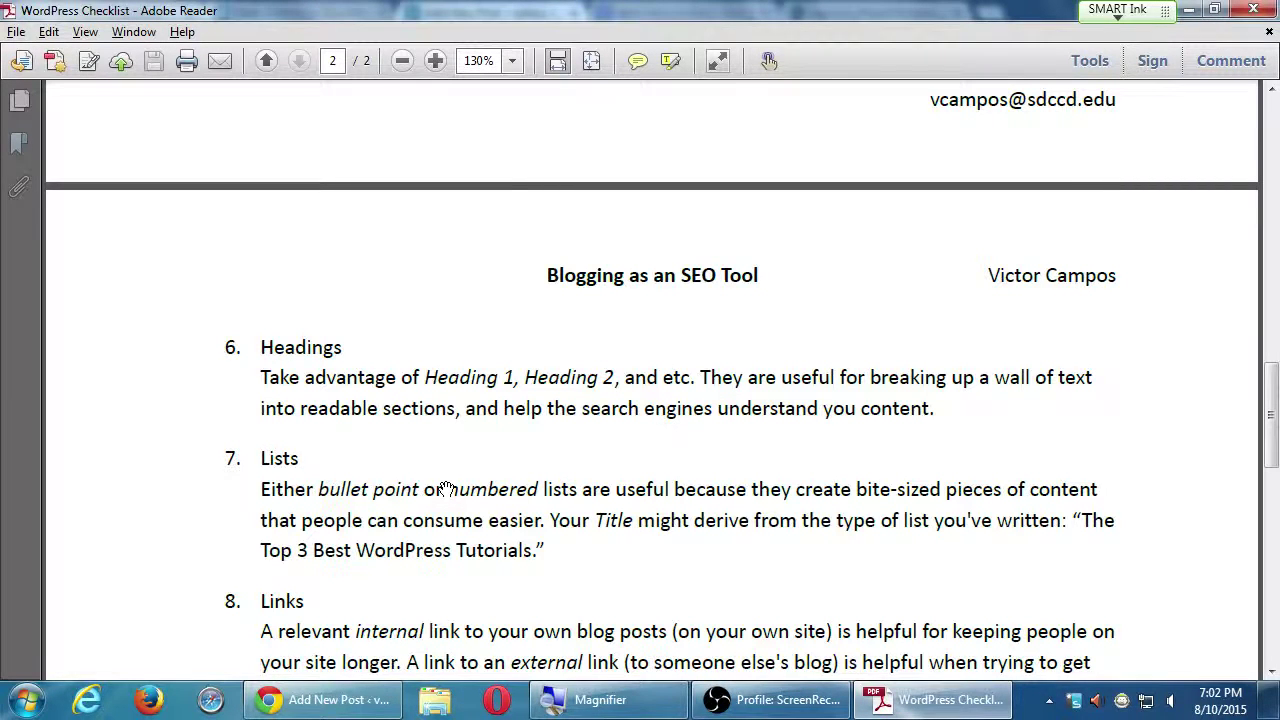
{"action": "key", "text": "alt+Tab"}
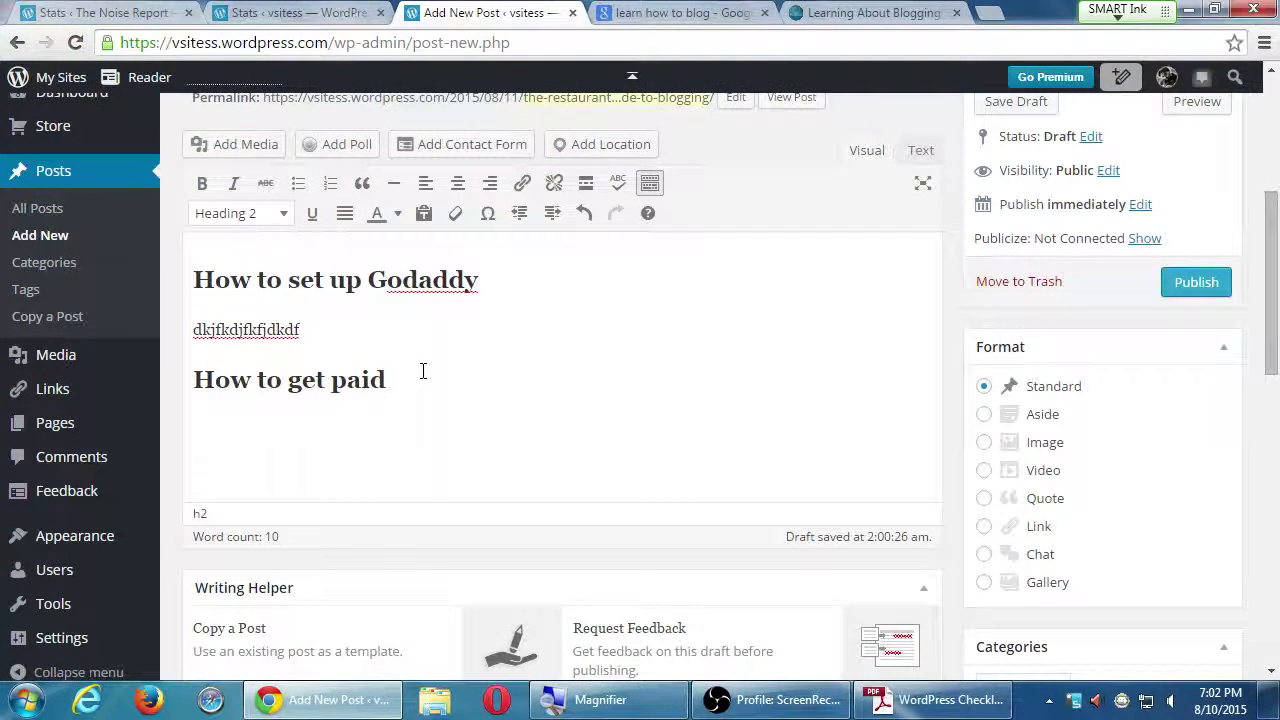
Replace the heading "How to set up Godaddy" with "First get a self-hosted account".
{"action": "scroll", "coordinate": [382, 308], "scroll_direction": "up", "scroll_amount": 1}
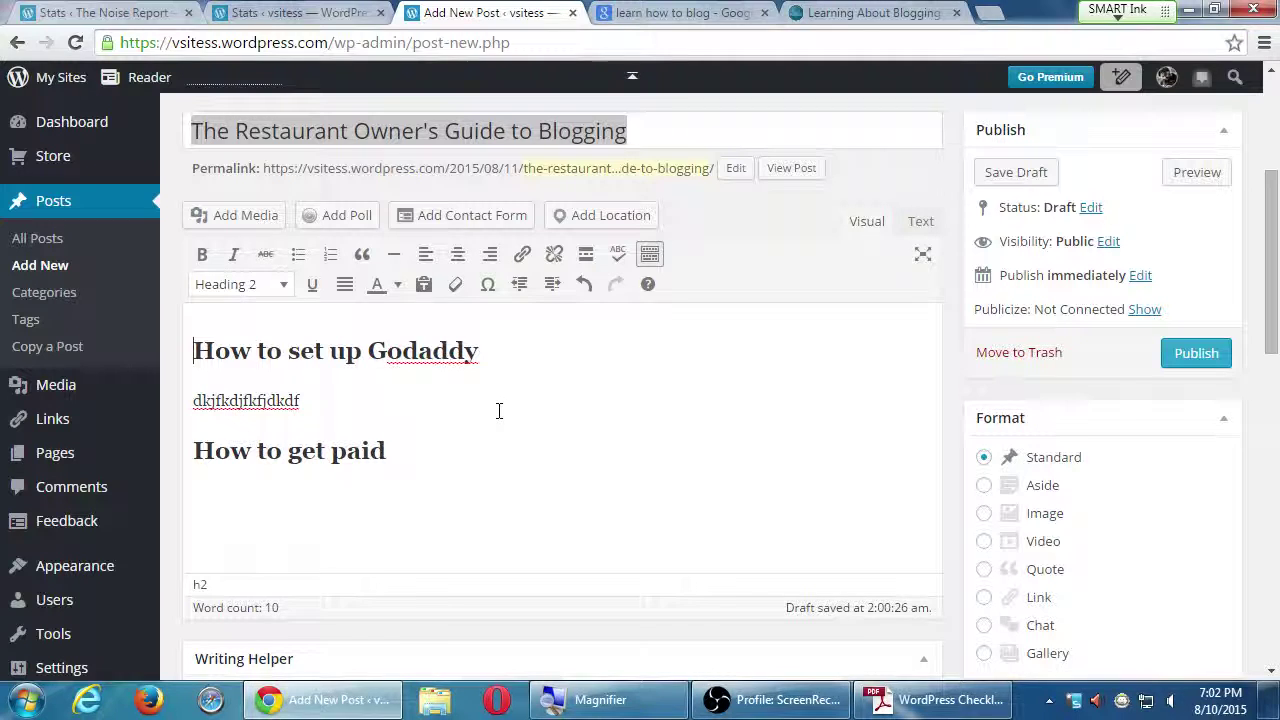
{"action": "key", "text": "shift+End"}
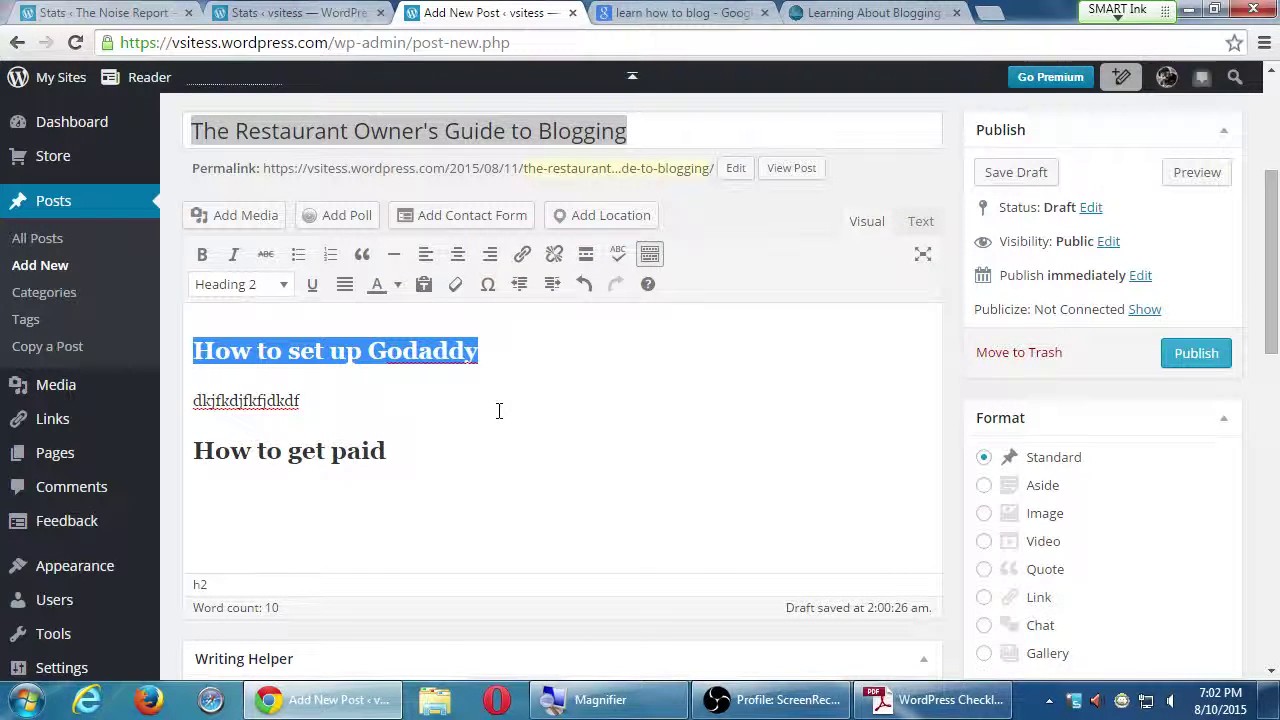
{"action": "type", "text": "First "}
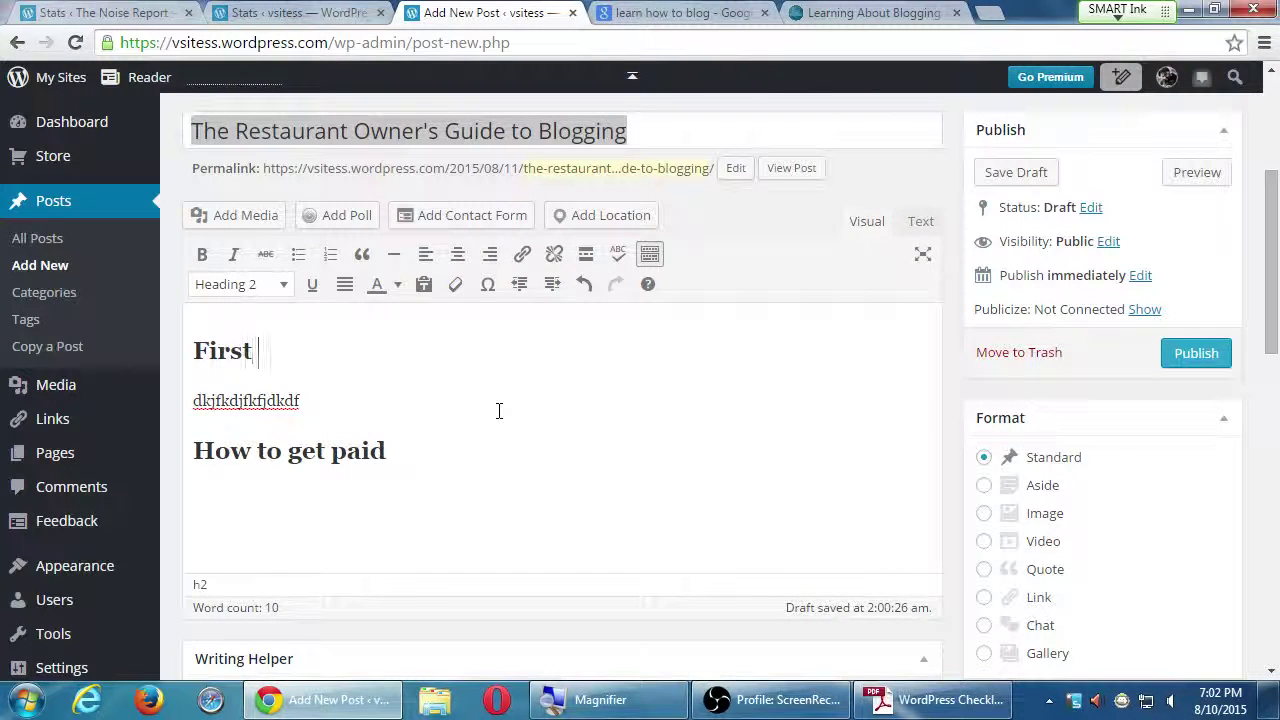
{"action": "type", "text": "get a self"}
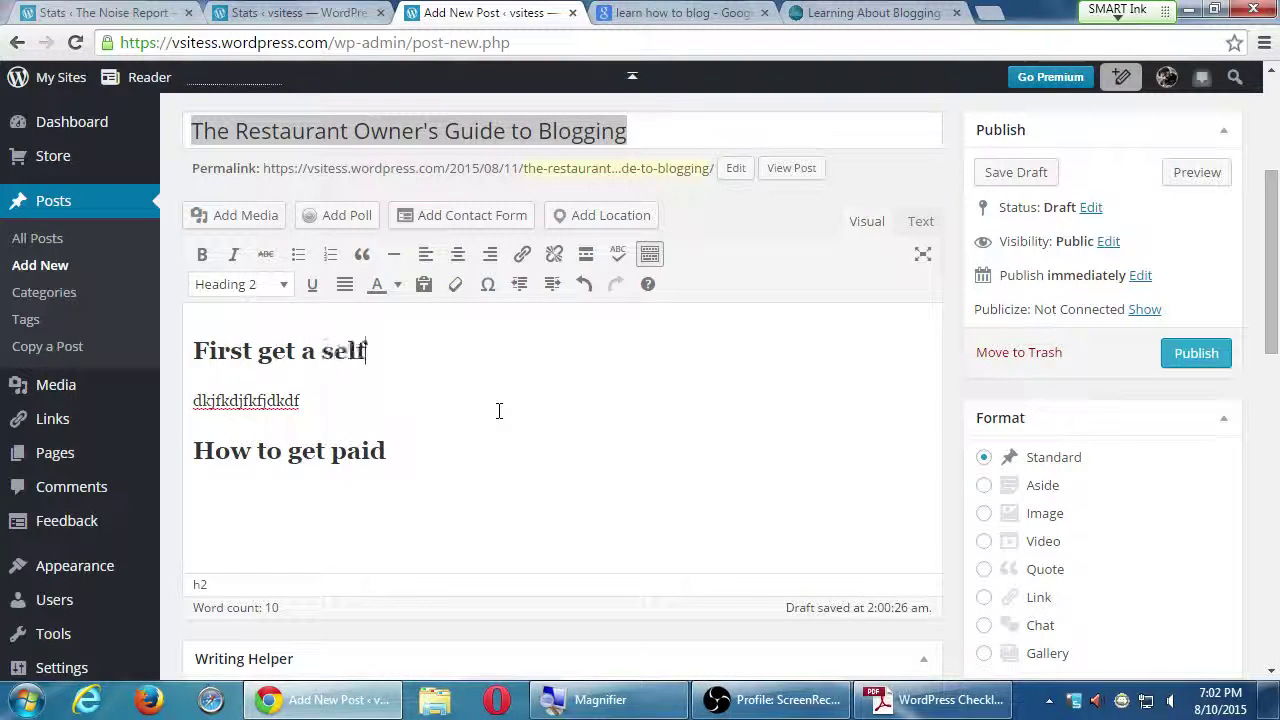
{"action": "type", "text": "-hosted account"}
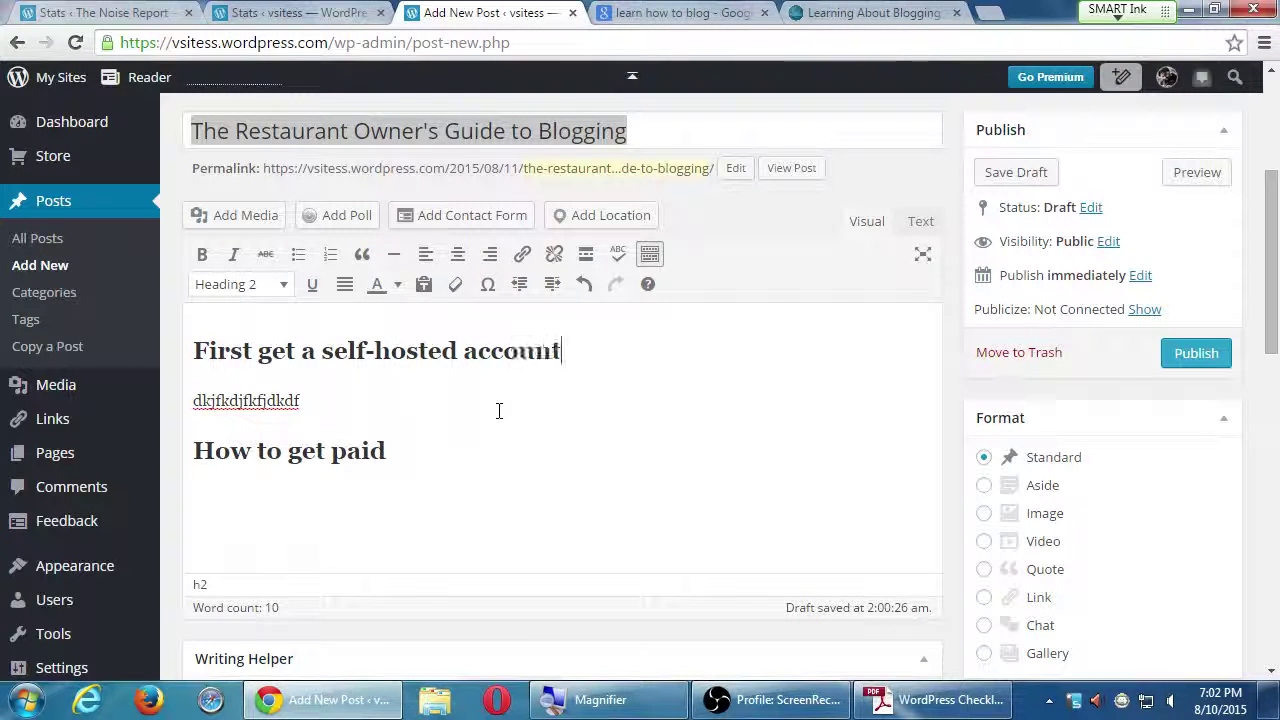
Replace the heading "How to get paid" with "Get inspiration from your peers".
{"action": "key", "text": "Down"}
{"action": "key", "text": "Down"}
{"action": "key", "text": "shift+Home"}
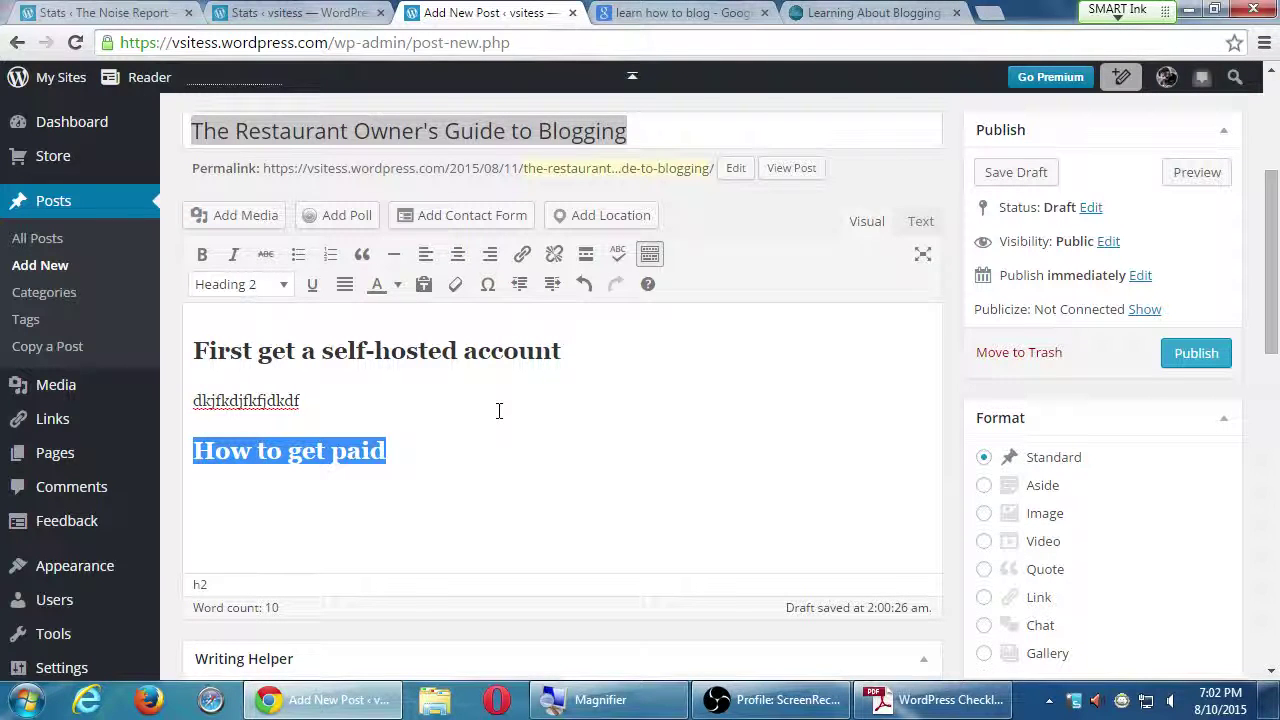
{"action": "type", "text": "F"}
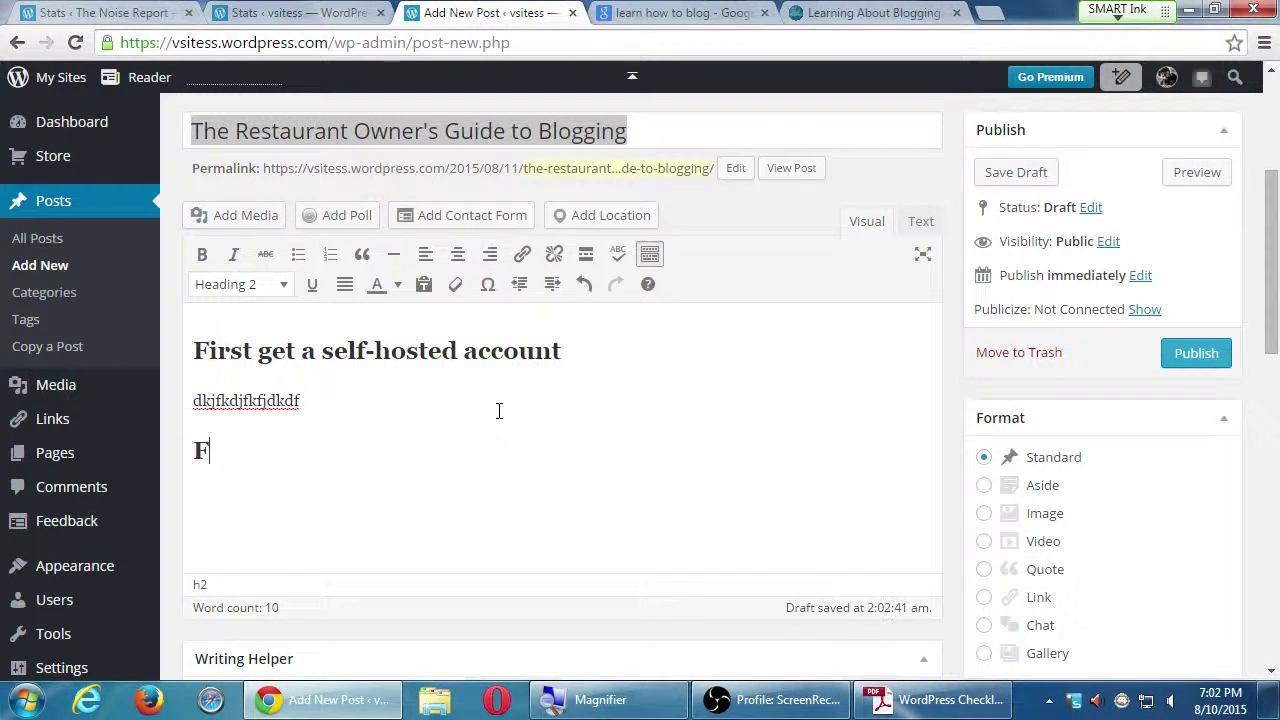
{"action": "key", "text": "BackSpace"}
{"action": "type", "text": "Get insp"}
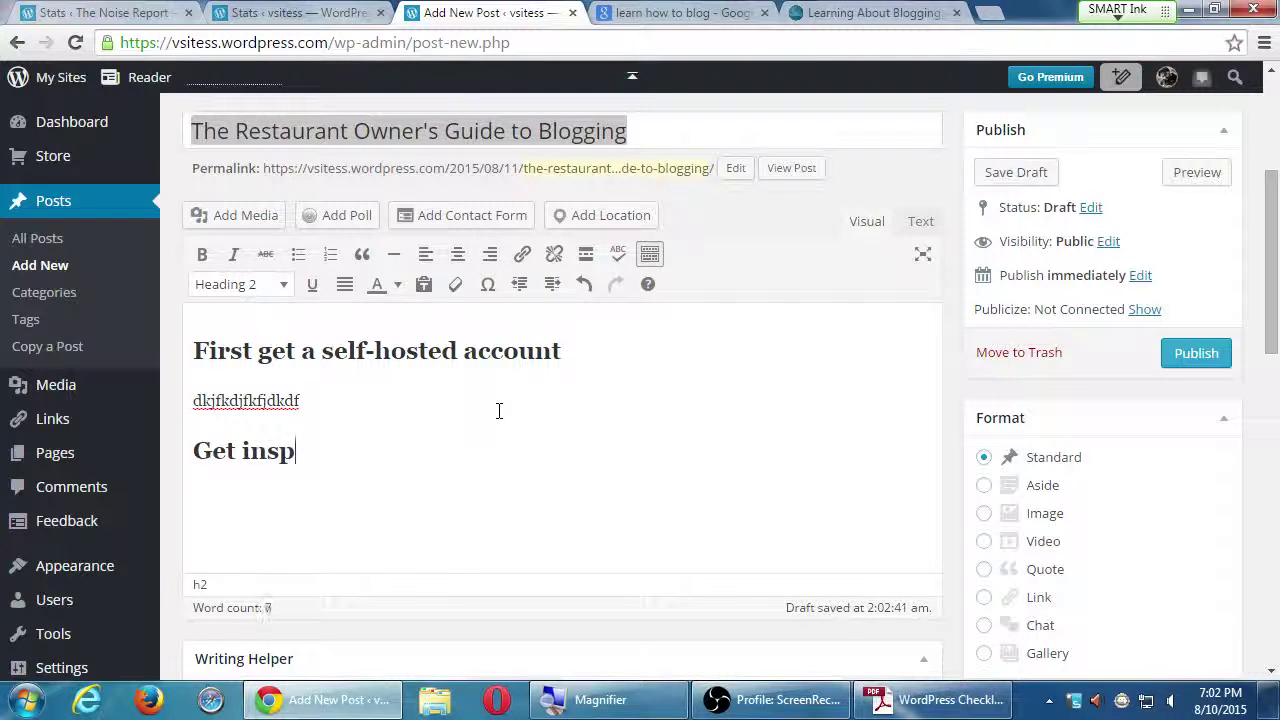
{"action": "type", "text": "iration from your pe"}
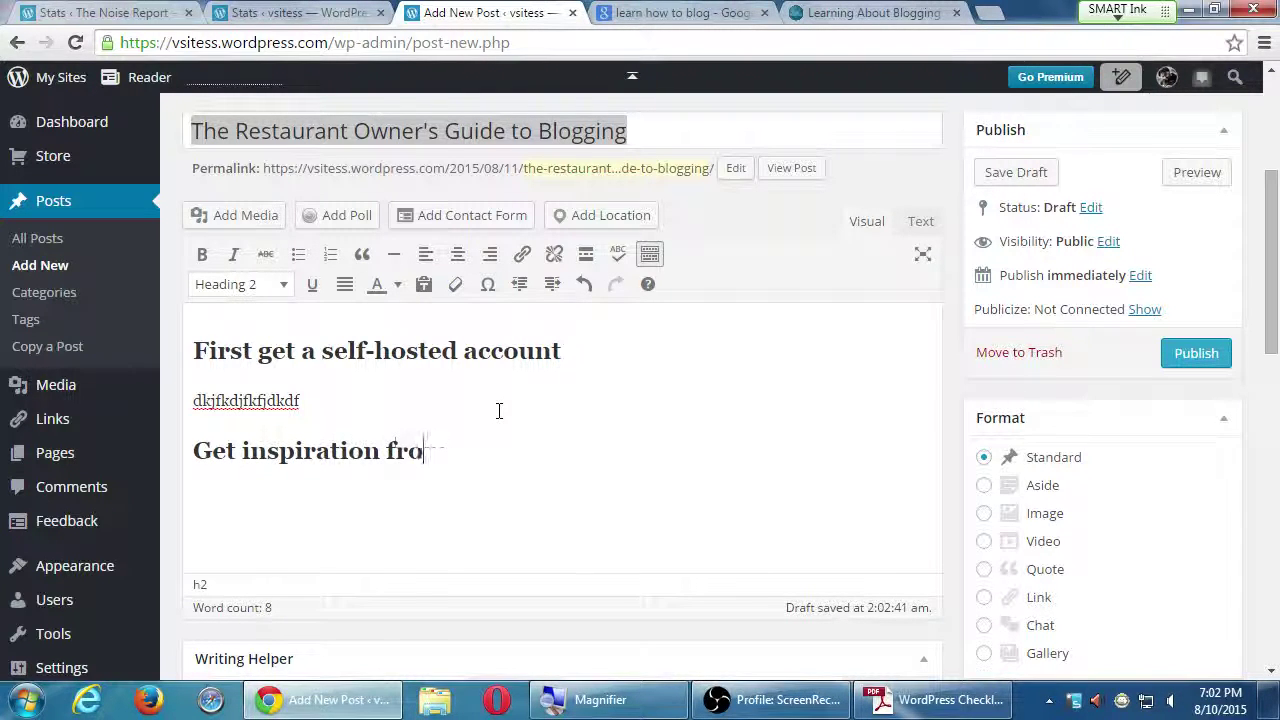
{"action": "type", "text": "ers"}
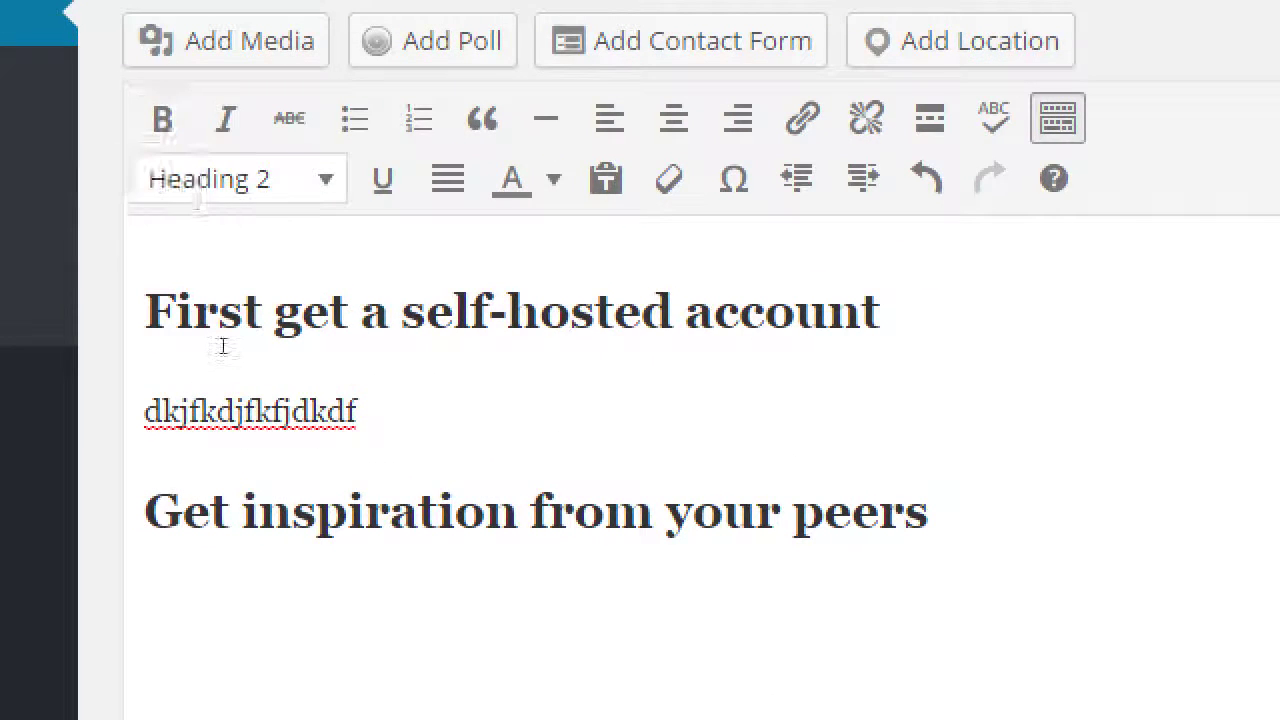
Format the line "Get inspiration from your peers" as Heading 3.
{"action": "left_click", "coordinate": [331, 318]}
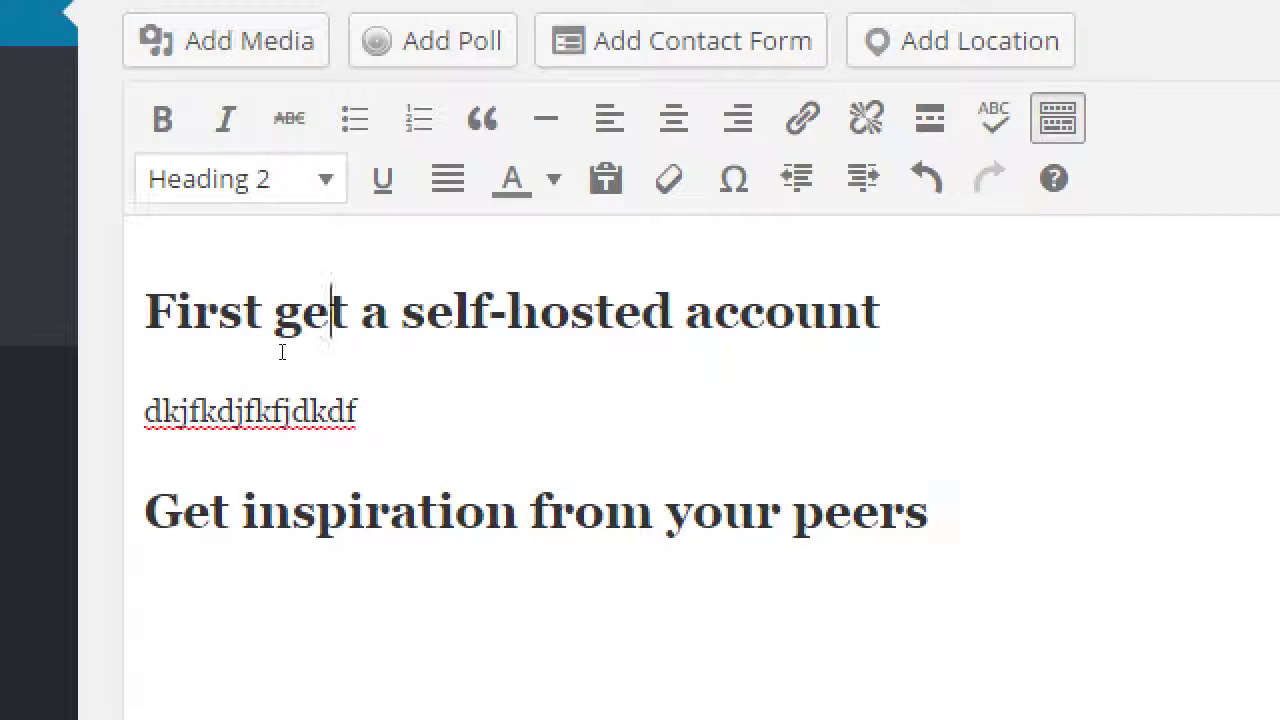
{"action": "key", "text": "Down"}
{"action": "key", "text": "Down"}
{"action": "left_click_drag", "start_coordinate": [196, 350], "coordinate": [391, 363]}
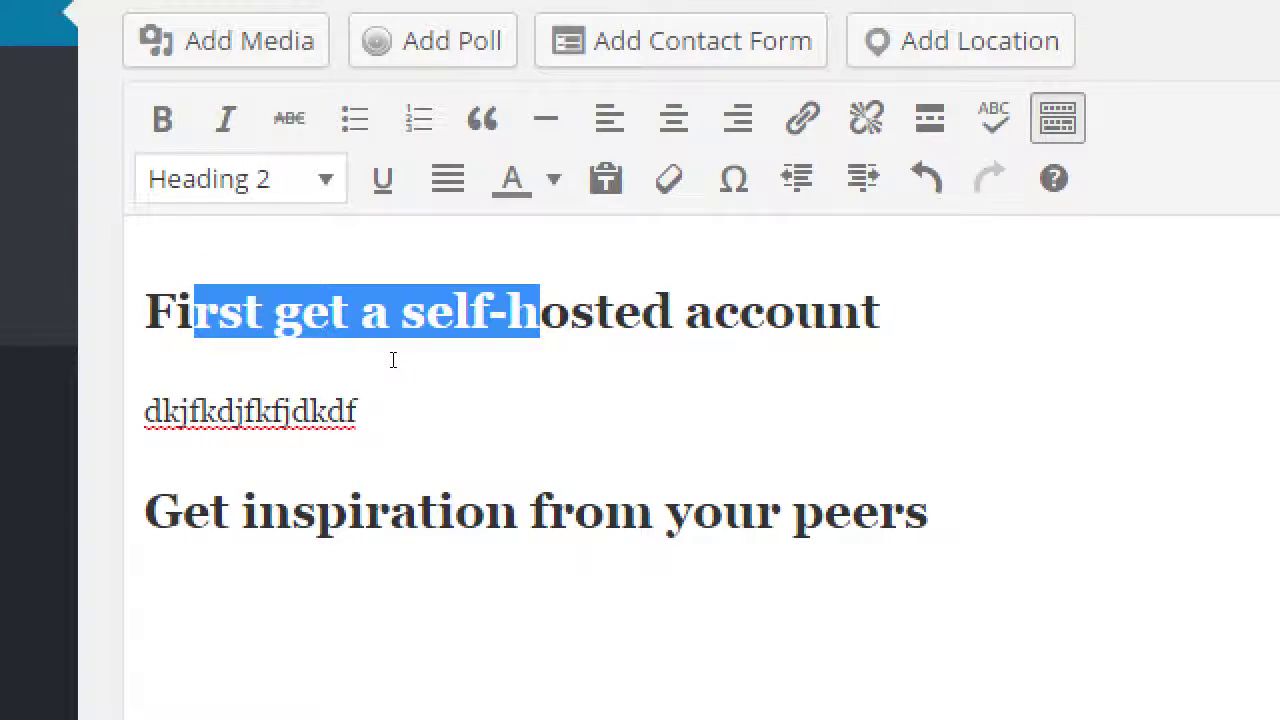
{"action": "left_click", "coordinate": [280, 455]}
{"action": "left_click_drag", "start_coordinate": [580, 455], "coordinate": [205, 449]}
{"action": "left_click", "coordinate": [240, 178]}
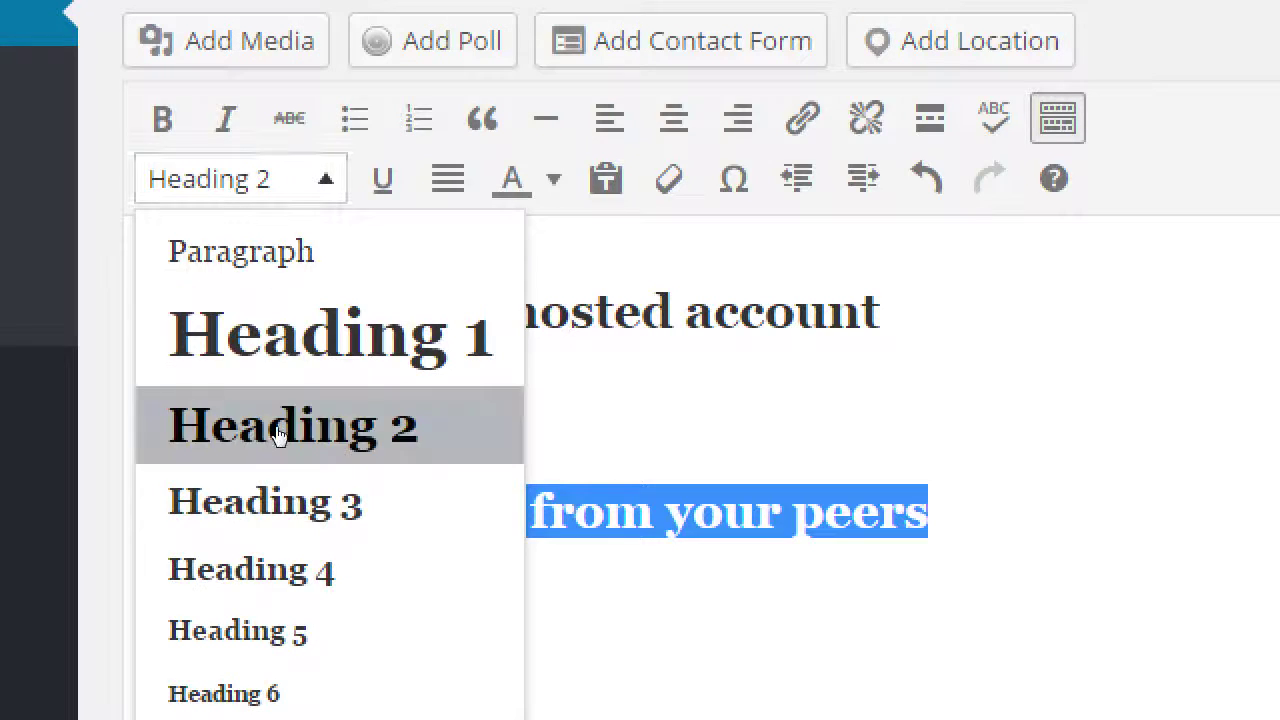
{"action": "left_click", "coordinate": [266, 500]}
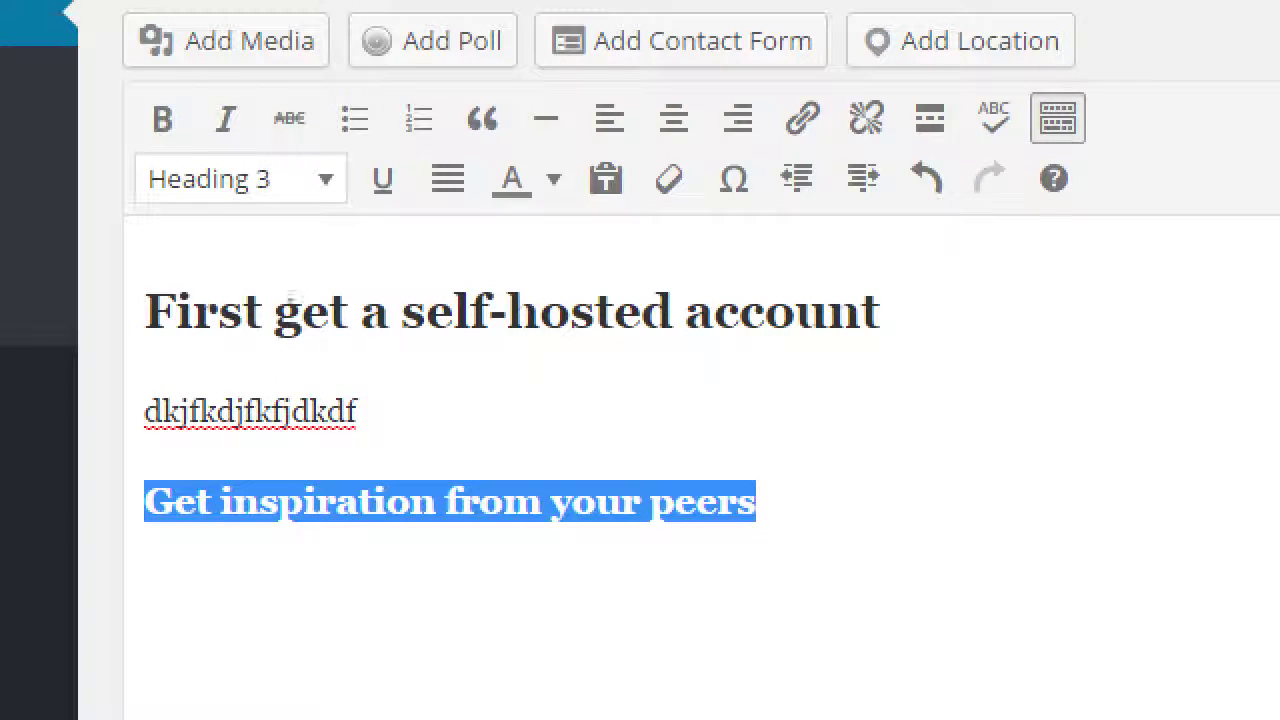
{"action": "left_click", "coordinate": [240, 178]}
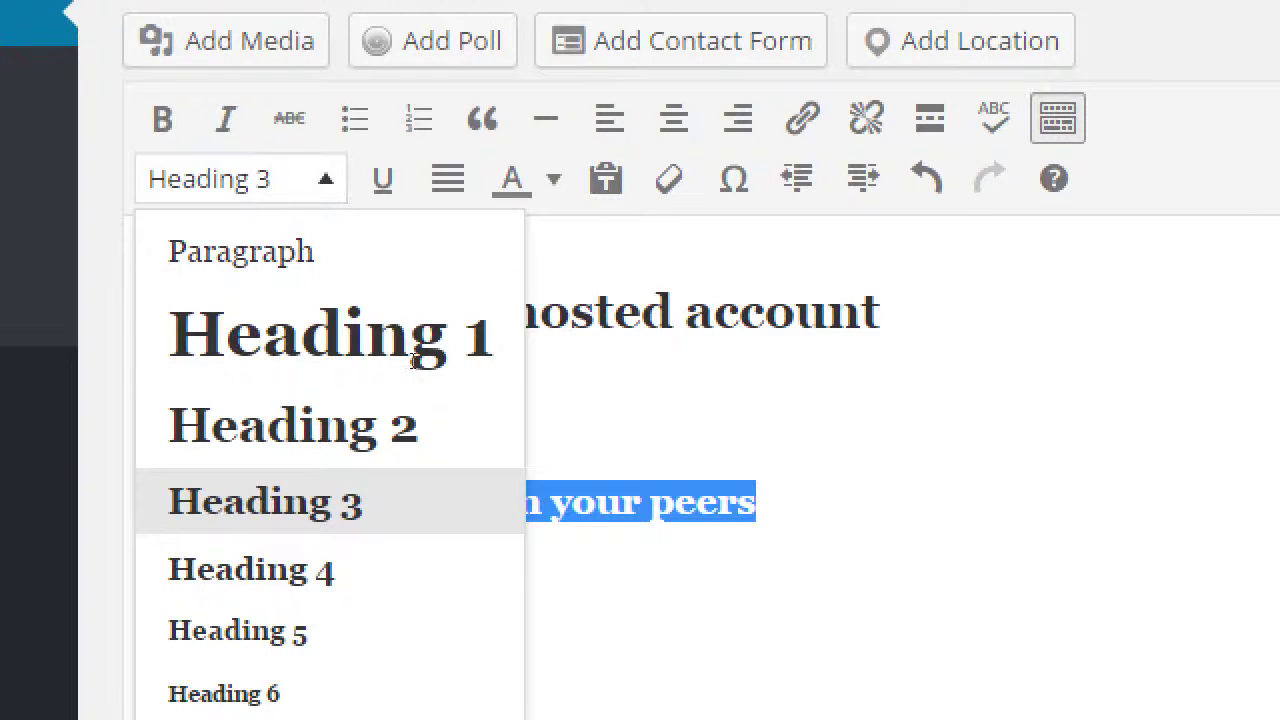
{"action": "left_click", "coordinate": [440, 352]}
Extend the filler paragraph with "kl djdsf lkdsj kdlsj dskljfsd kldsfj kldsj sfkdl" and add the paragraph "sadf;lsa salkdjdsaklj fdslkj kajklafsdj lksd" below it.
{"action": "left_click", "coordinate": [323, 411]}
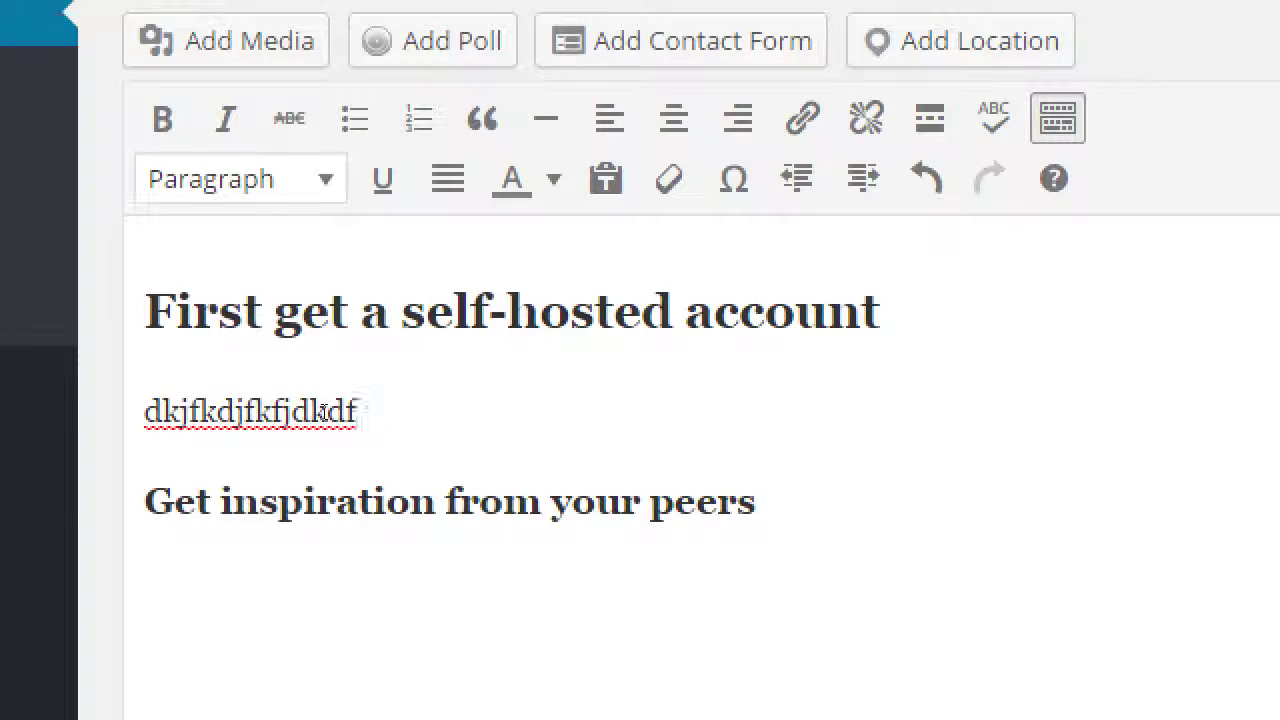
{"action": "type", "text": "kl djdsf lkdsj kdlsj dskljfsd kldsfj kldsj sfkdl"}
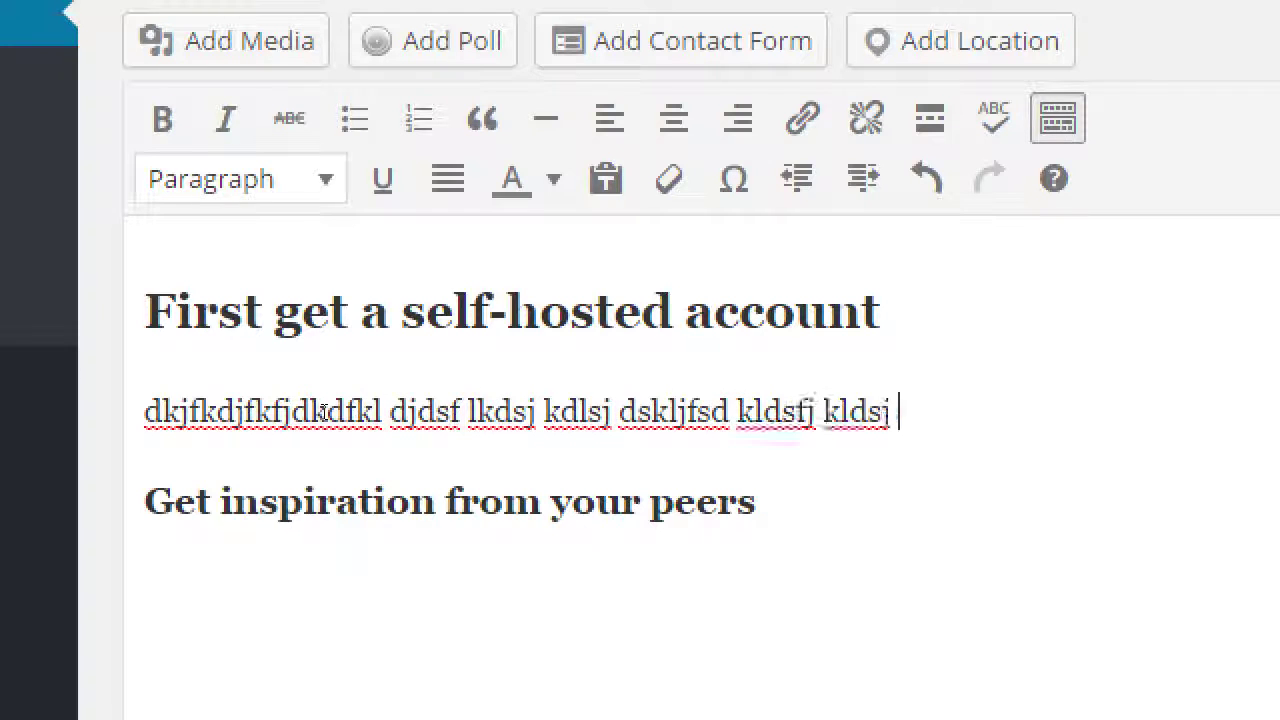
{"action": "key", "text": "Return"}
{"action": "type", "text": "sadf;lsa salkdjdsaklj fdsllkj kajklafsdj lksd"}
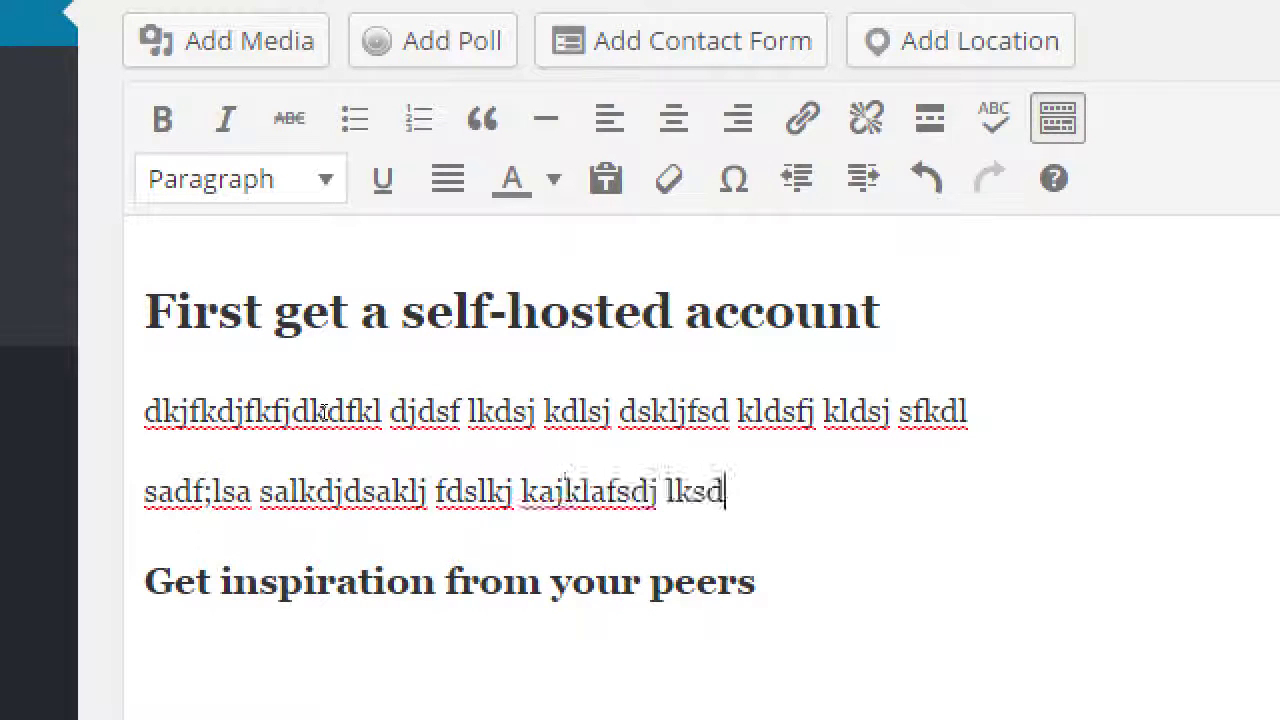
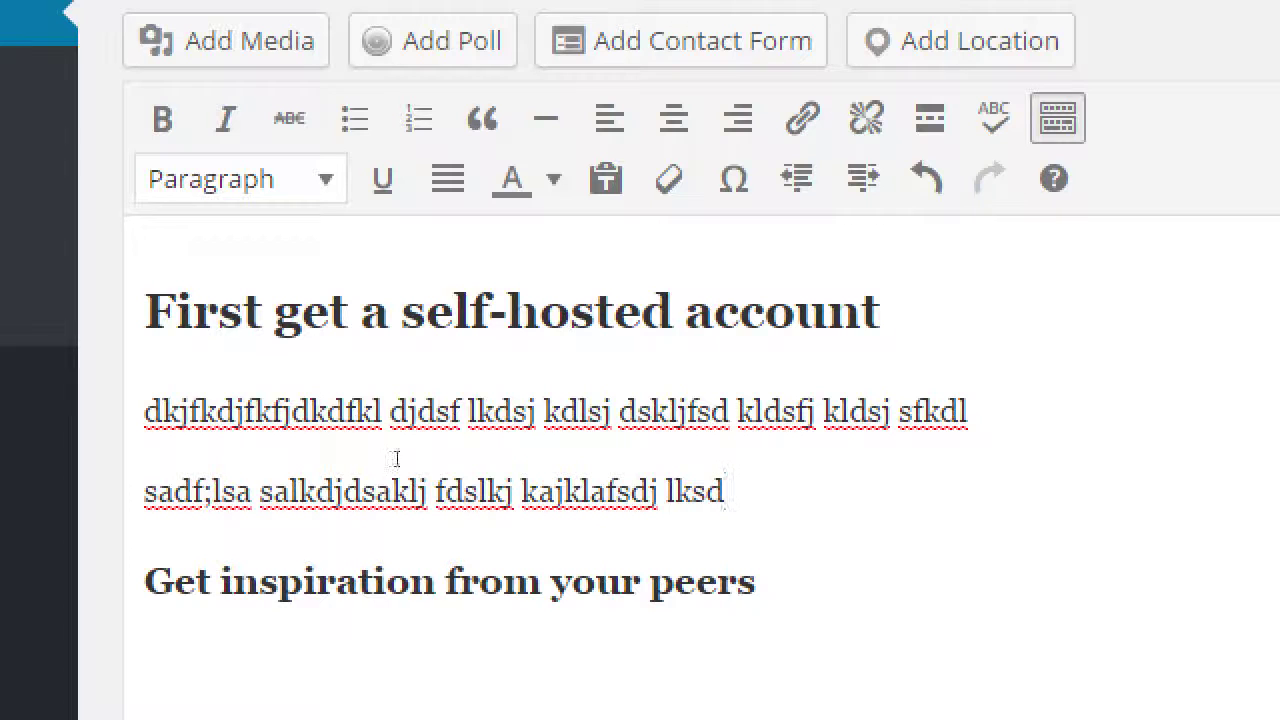
Replace the Heading 3 text "Get inspiration from your peers" with "Free options".
{"action": "left_click_drag", "start_coordinate": [756, 582], "coordinate": [174, 580]}
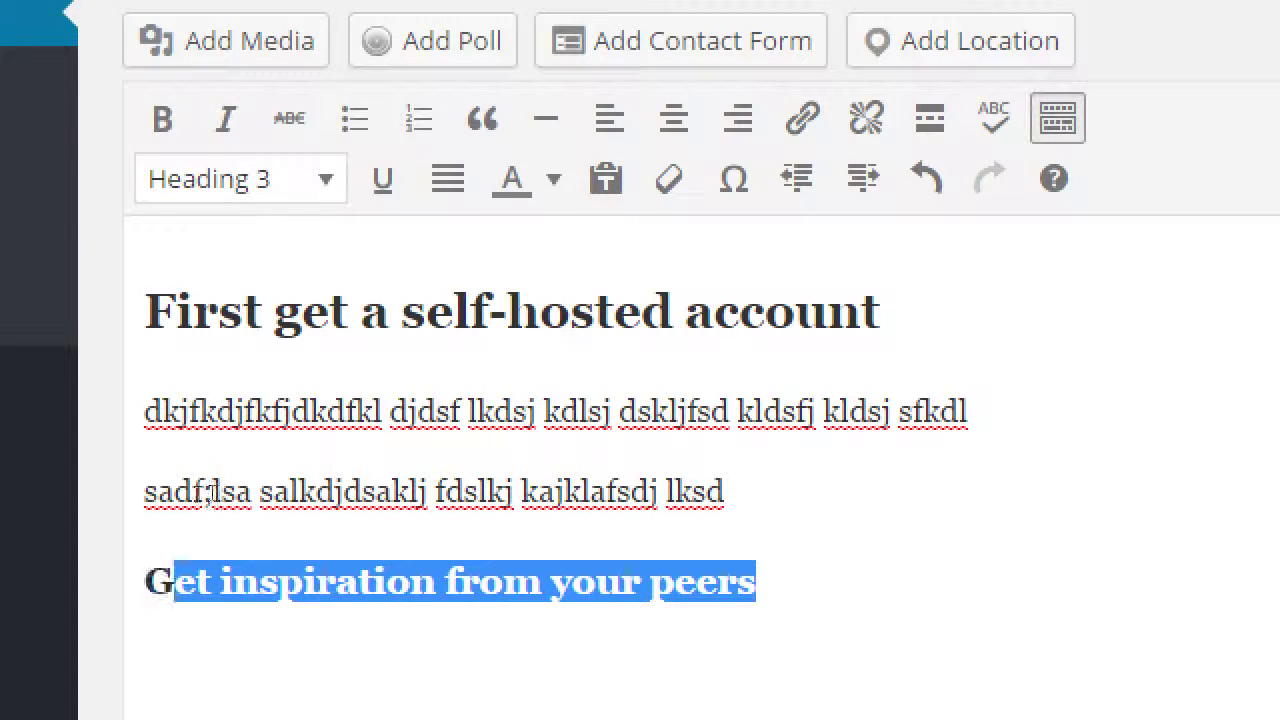
{"action": "key", "text": "BackSpace"}
{"action": "key", "text": "BackSpace"}
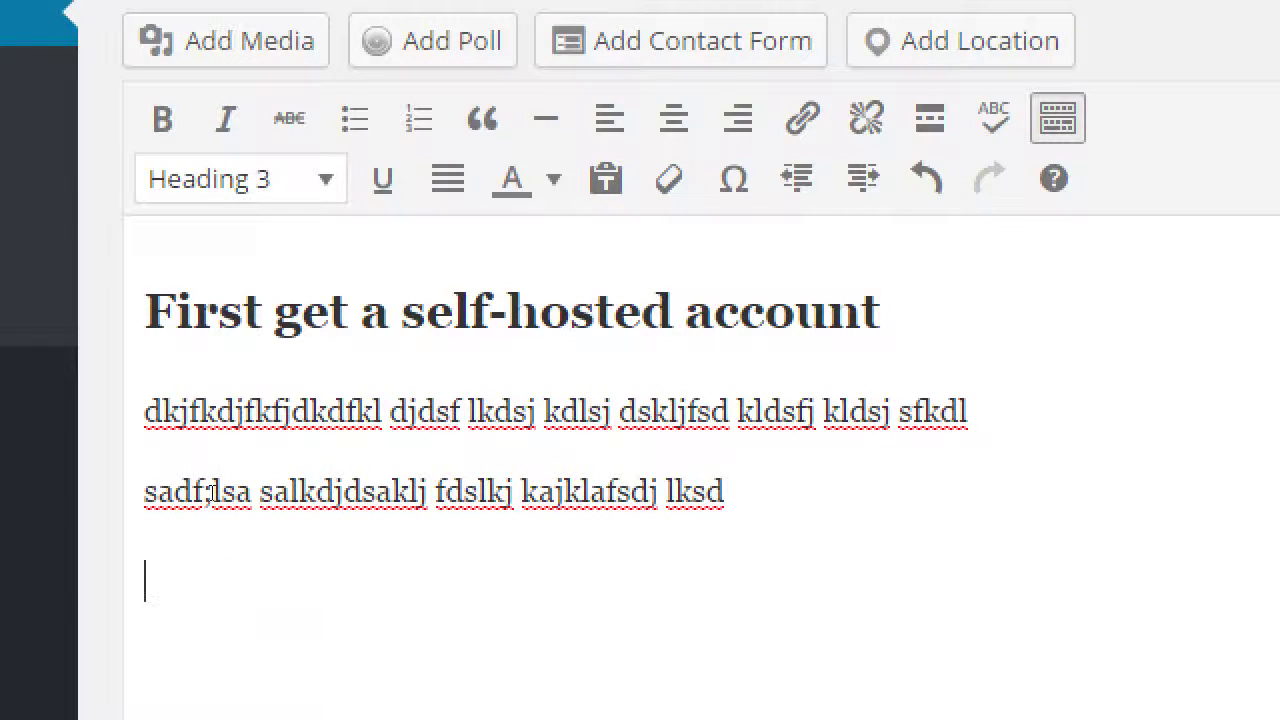
{"action": "type", "text": "Free options"}
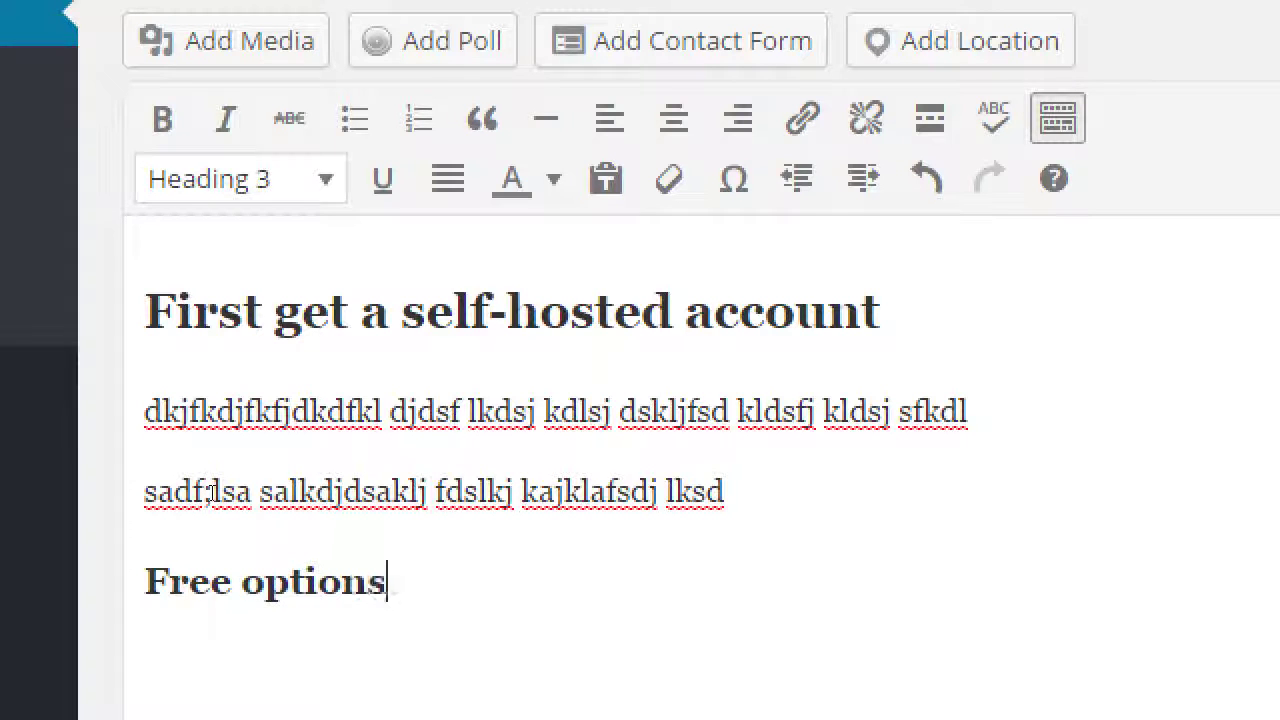
Add two paragraphs below the "Free options" heading: the filler text "asdfasdfasdf" and the line "Paid options".
{"action": "key", "text": "Return"}
{"action": "type", "text": "asdfasdfasdf"}
{"action": "key", "text": "Return"}
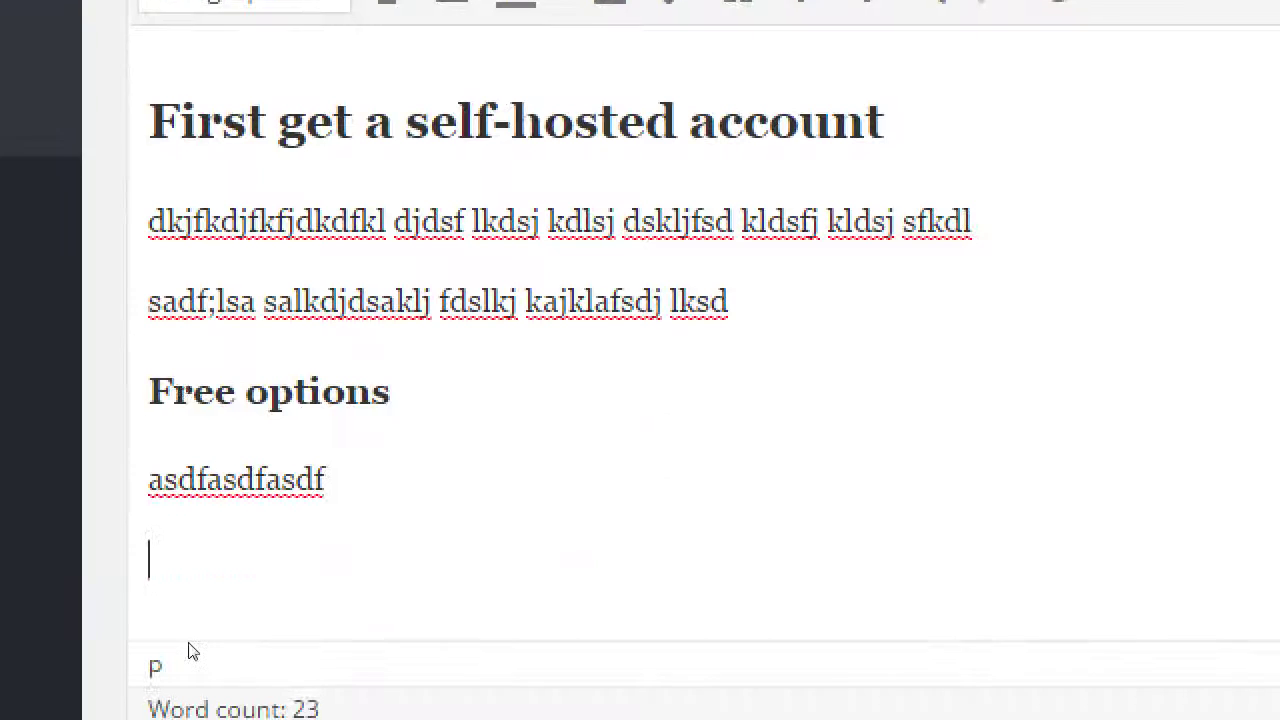
{"action": "type", "text": "Paid options"}
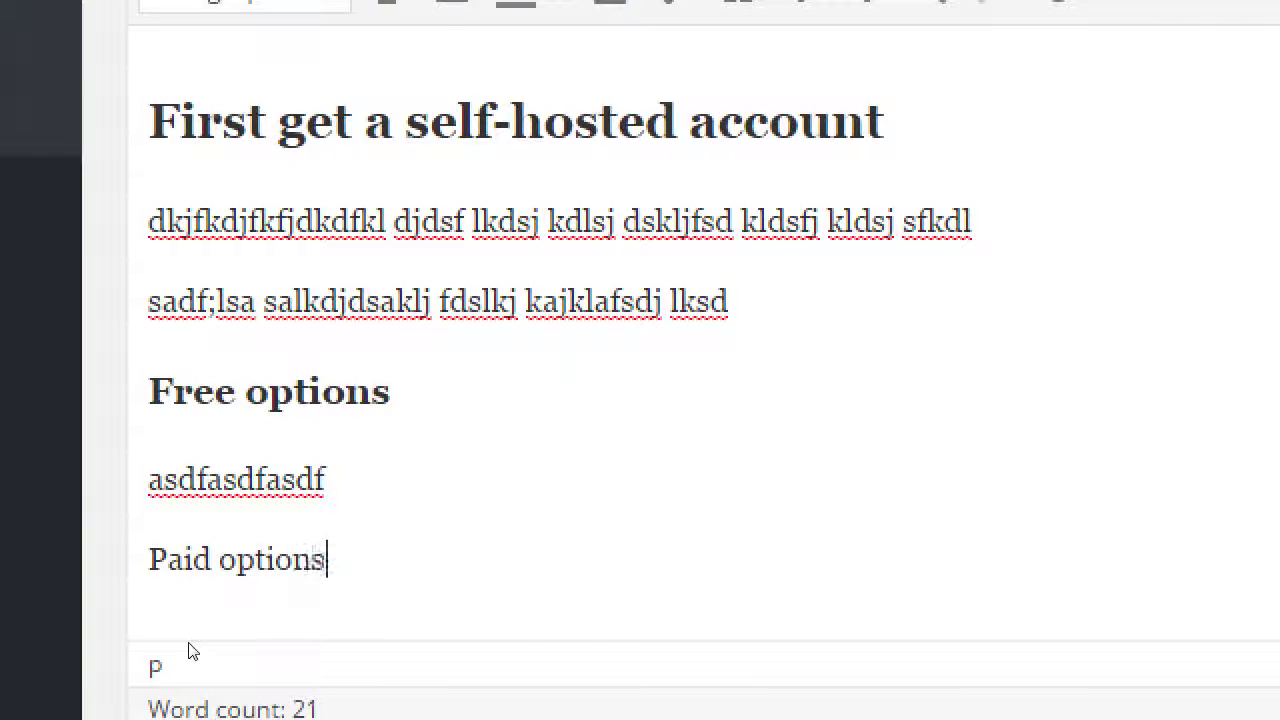
Format the line "Paid options" as Heading 3.
{"action": "key", "text": "shift+Home"}
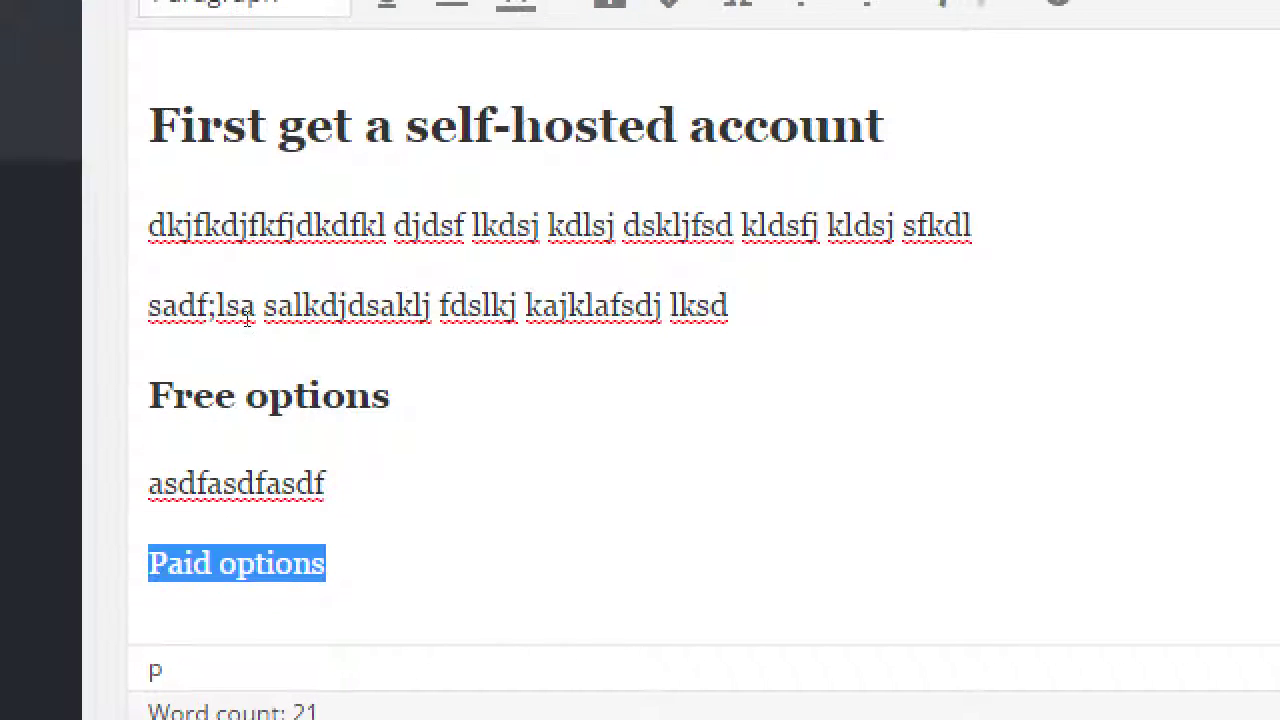
{"action": "left_click", "coordinate": [230, 48]}
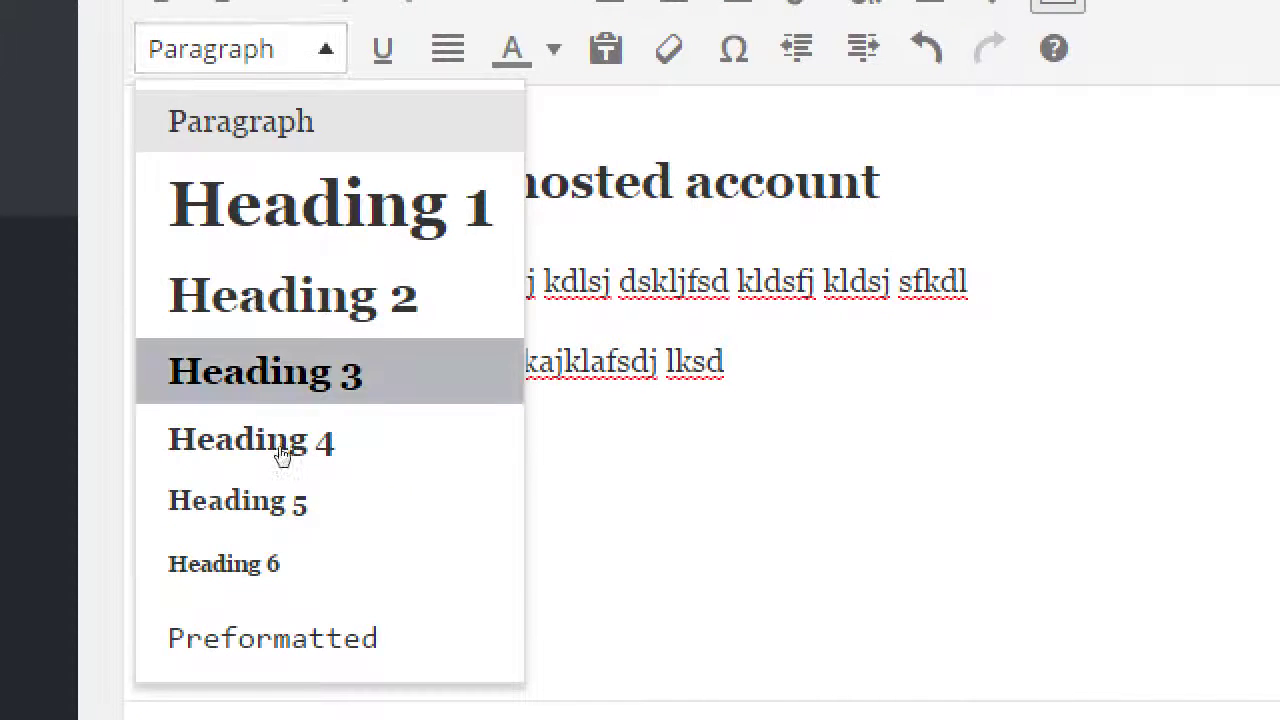
{"action": "left_click", "coordinate": [290, 370]}
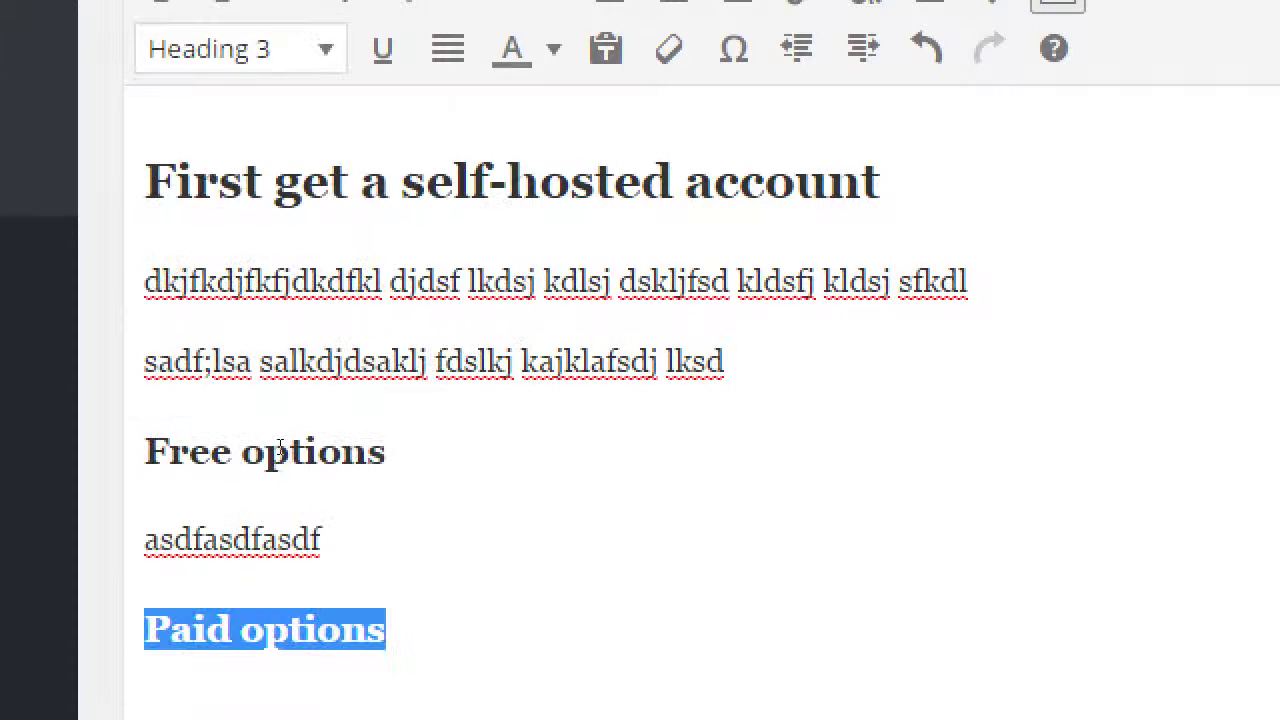
{"action": "left_click", "coordinate": [302, 180]}
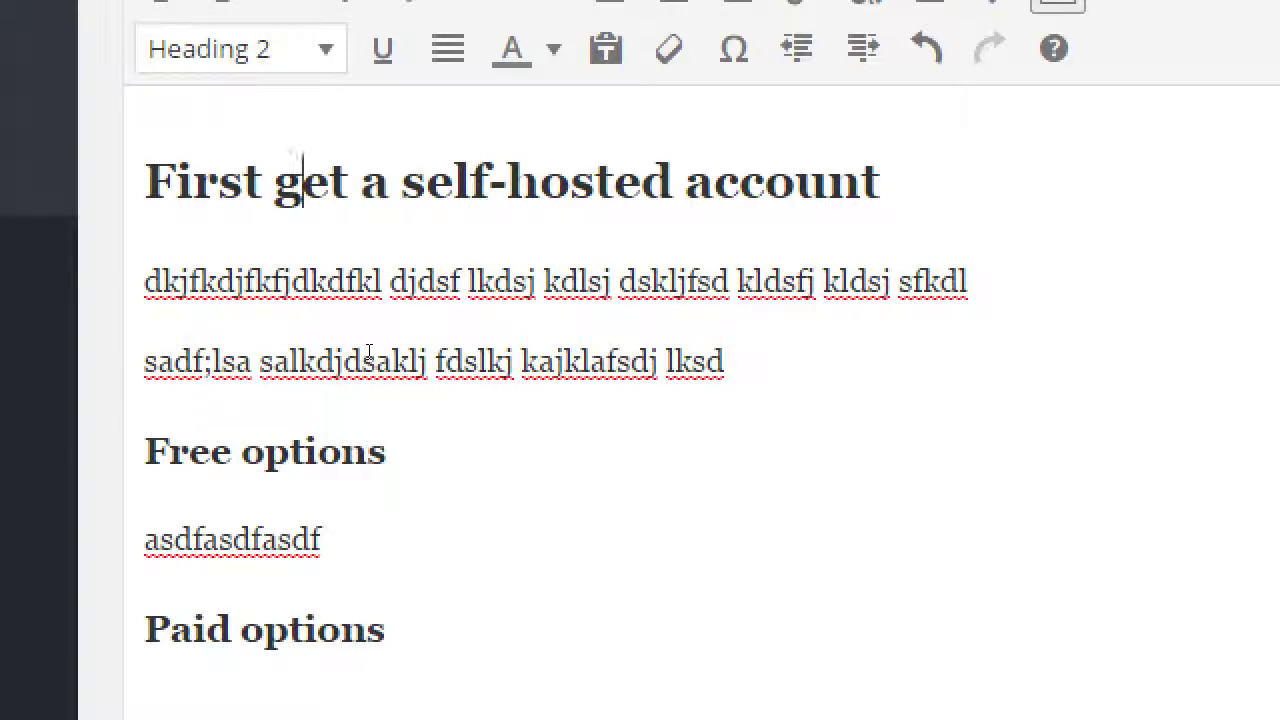
{"action": "left_click", "coordinate": [318, 452]}
{"action": "left_click_drag", "start_coordinate": [266, 495], "coordinate": [340, 458]}
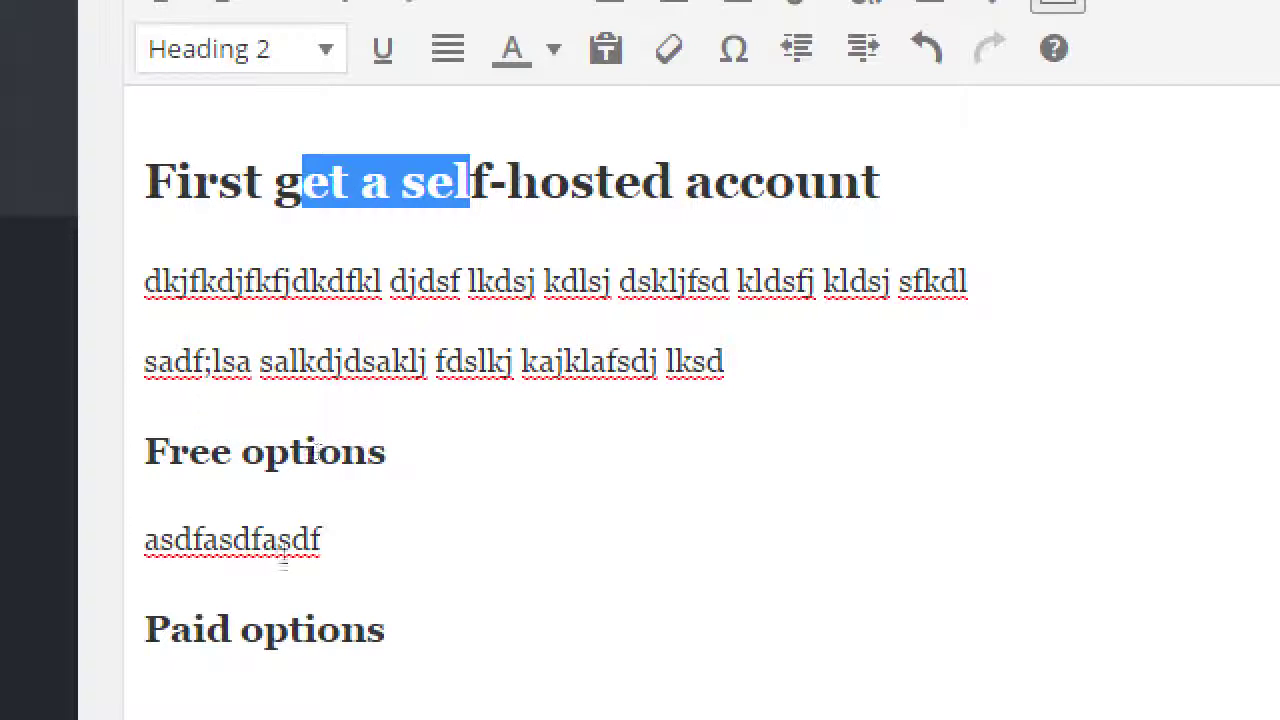
{"action": "left_click", "coordinate": [205, 572]}
{"action": "left_click_drag", "start_coordinate": [200, 571], "coordinate": [274, 572]}
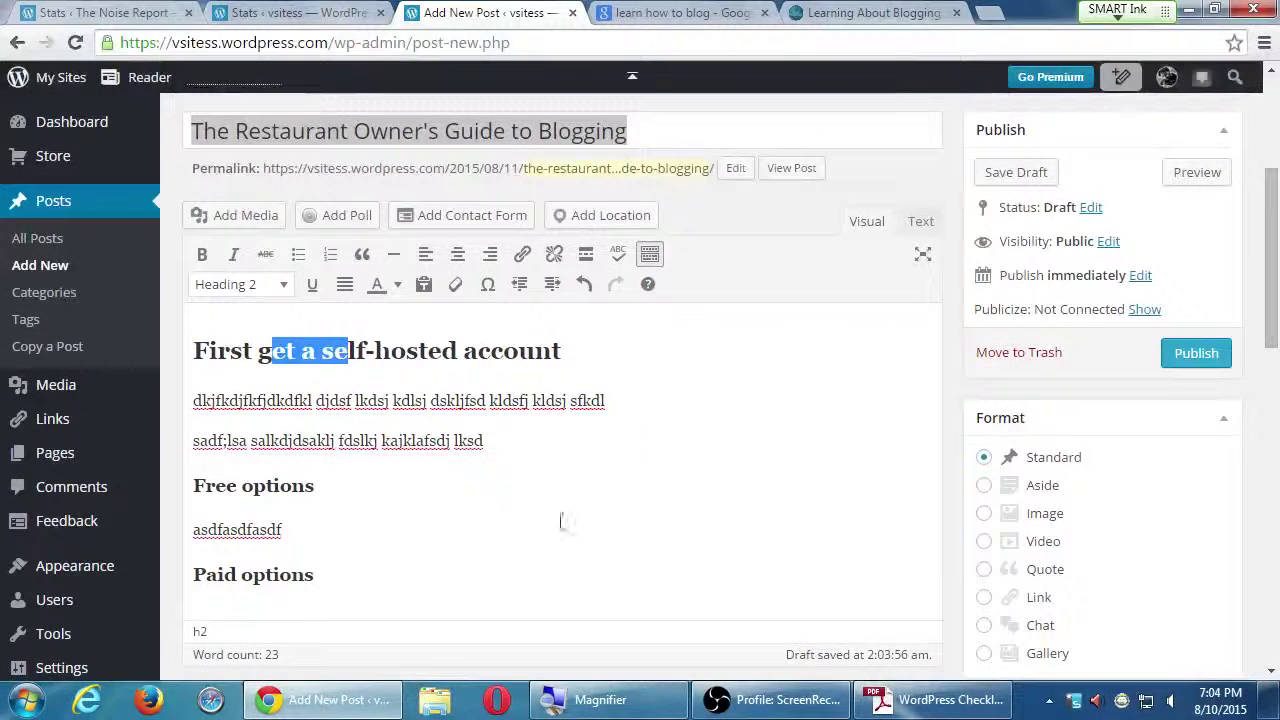
Add the filler paragraph "dfdfddffd" below the "Paid options" heading.
{"action": "left_click", "coordinate": [834, 641]}
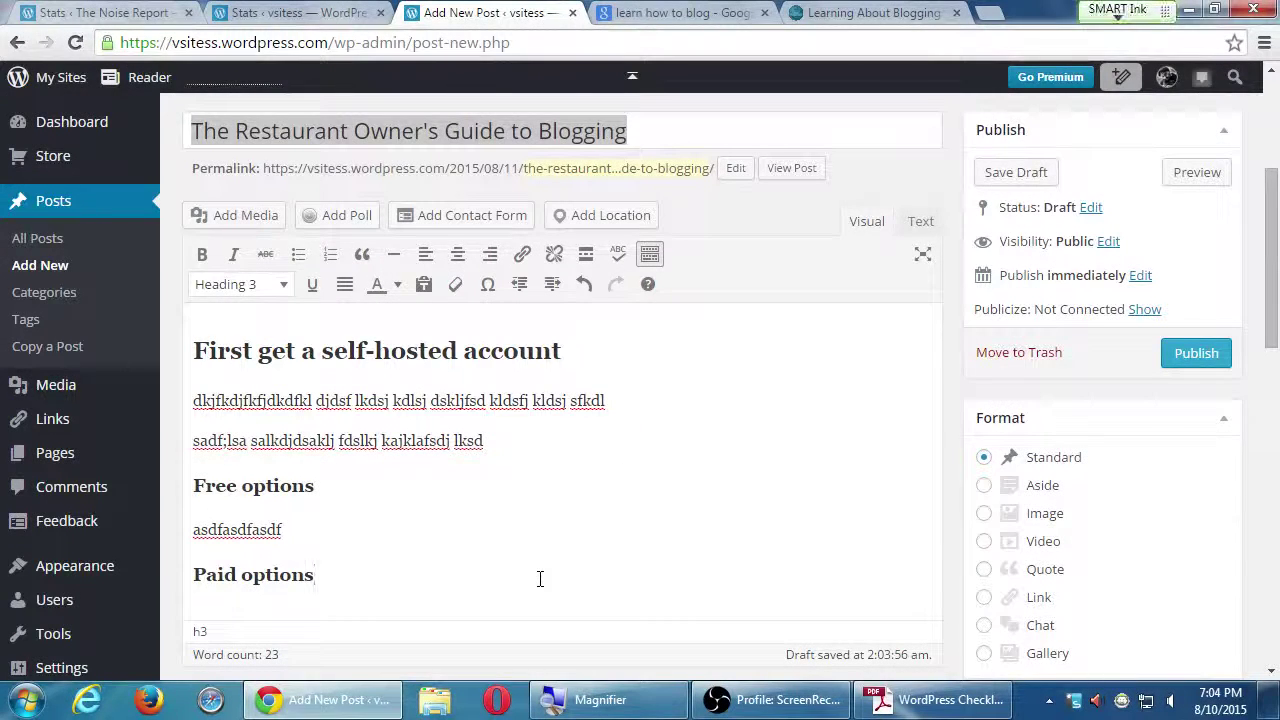
{"action": "key", "text": "Return"}
{"action": "type", "text": "dfdfddffd"}
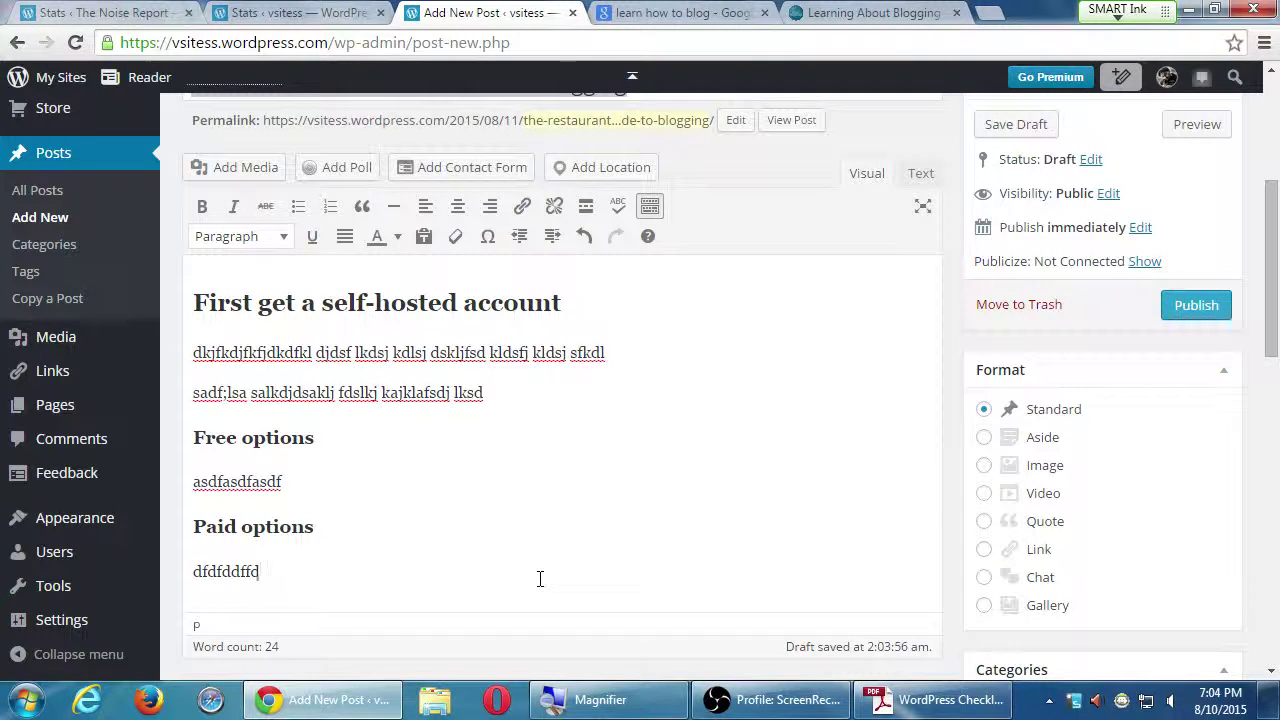
Add the line "Write a series of posts" and the filler paragraph "asdf" at the end of the post.
{"action": "key", "text": "Return"}
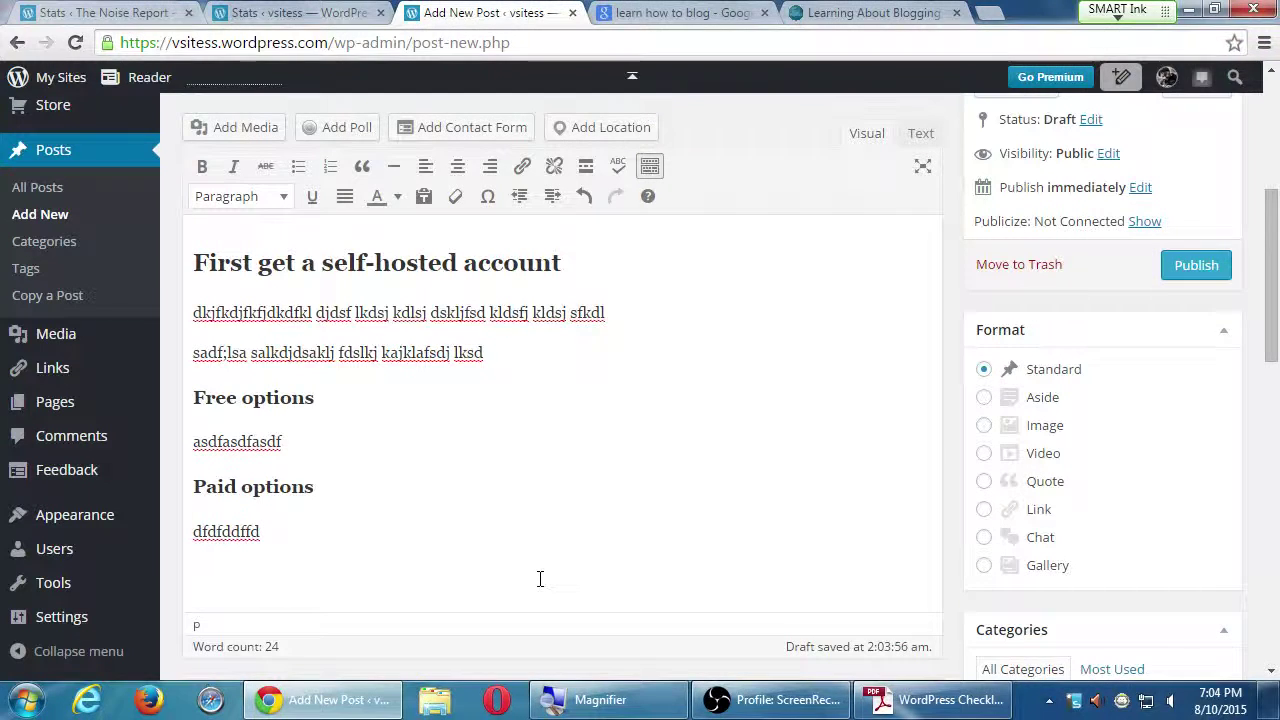
{"action": "type", "text": "Write a "}
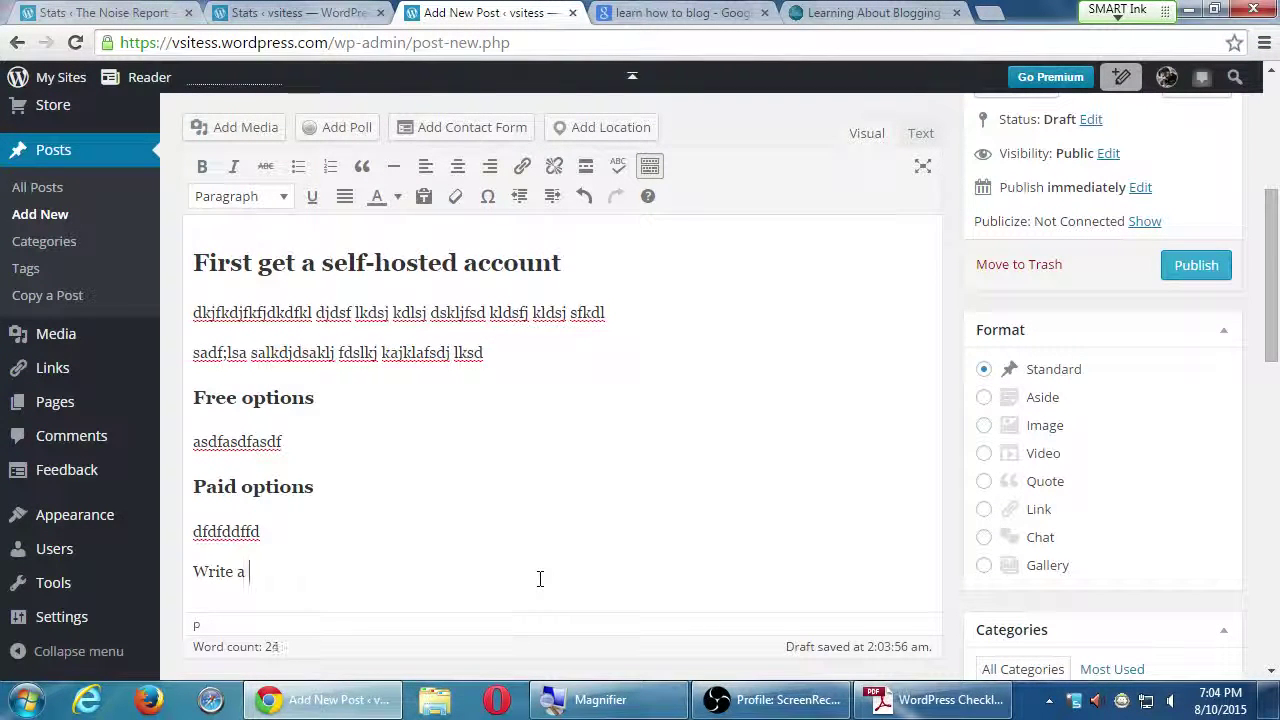
{"action": "type", "text": "sereie"}
{"action": "key", "text": "BackSpace"}
{"action": "type", "text": "ies"}
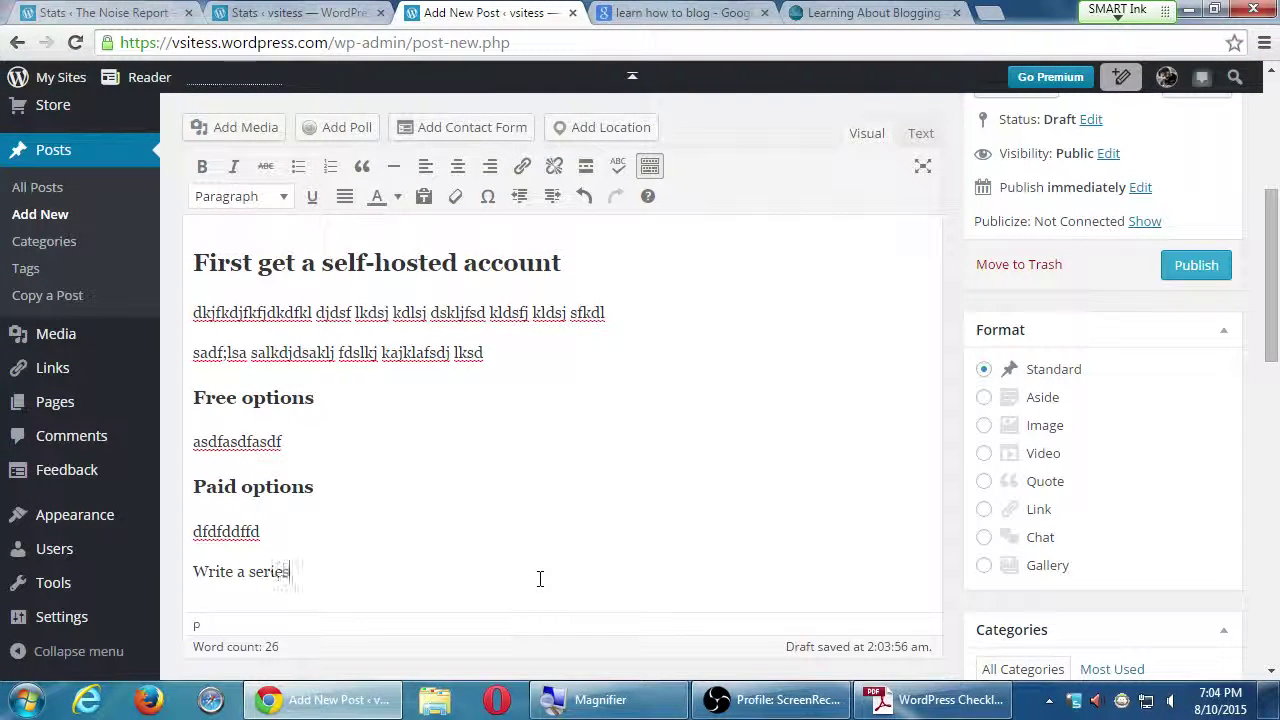
{"action": "type", "text": " of posts"}
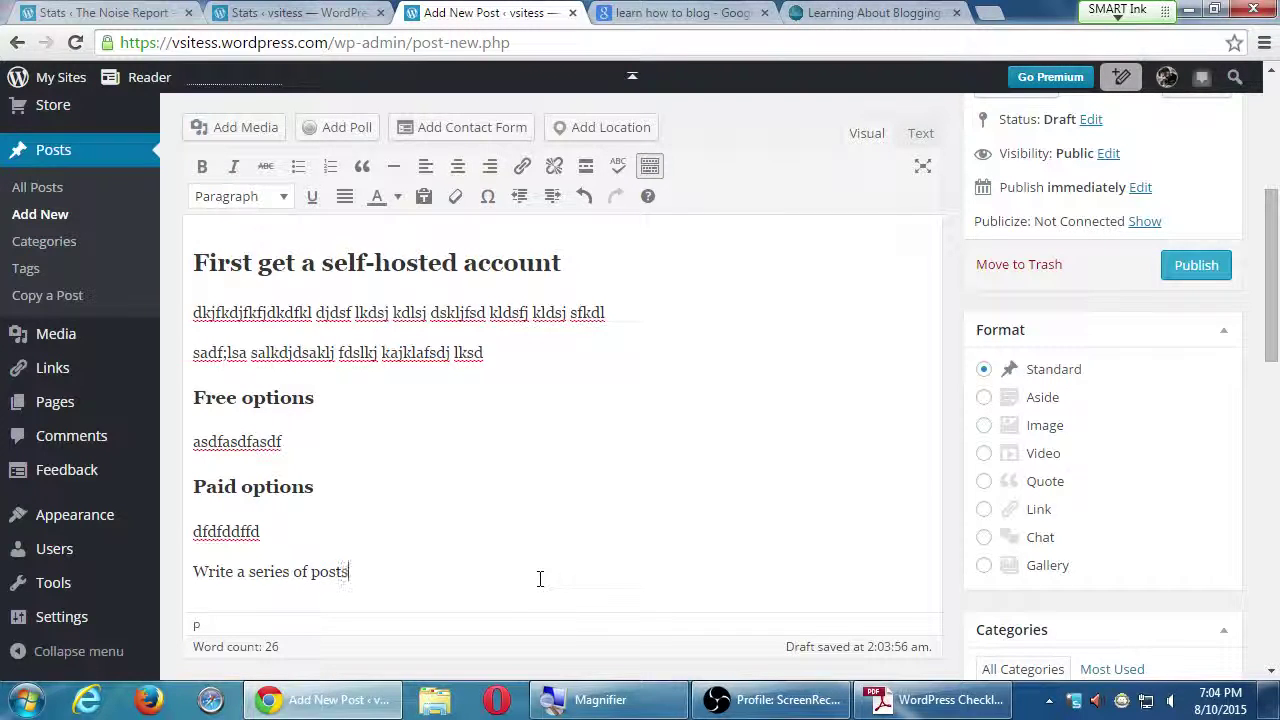
{"action": "key", "text": "Return"}
{"action": "type", "text": "asdf"}
Format the line "Write a series of posts" as Heading 2.
{"action": "left_click", "coordinate": [212, 531]}
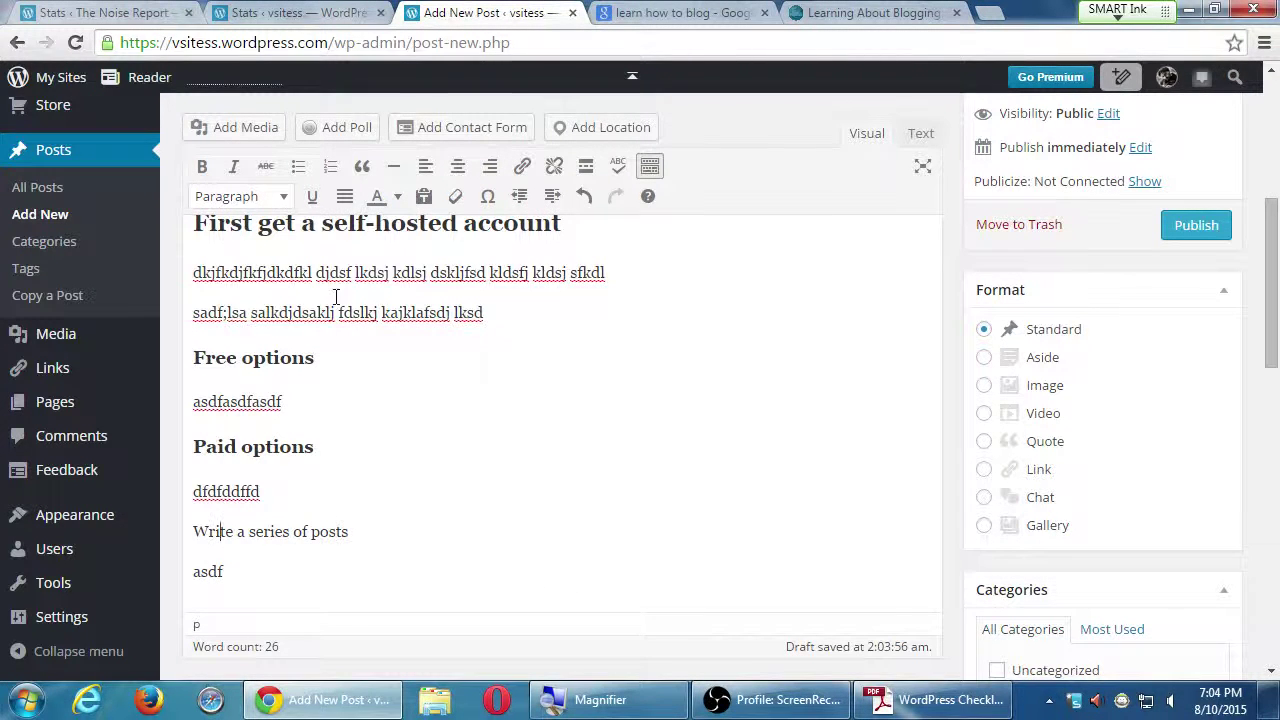
{"action": "left_click", "coordinate": [281, 197]}
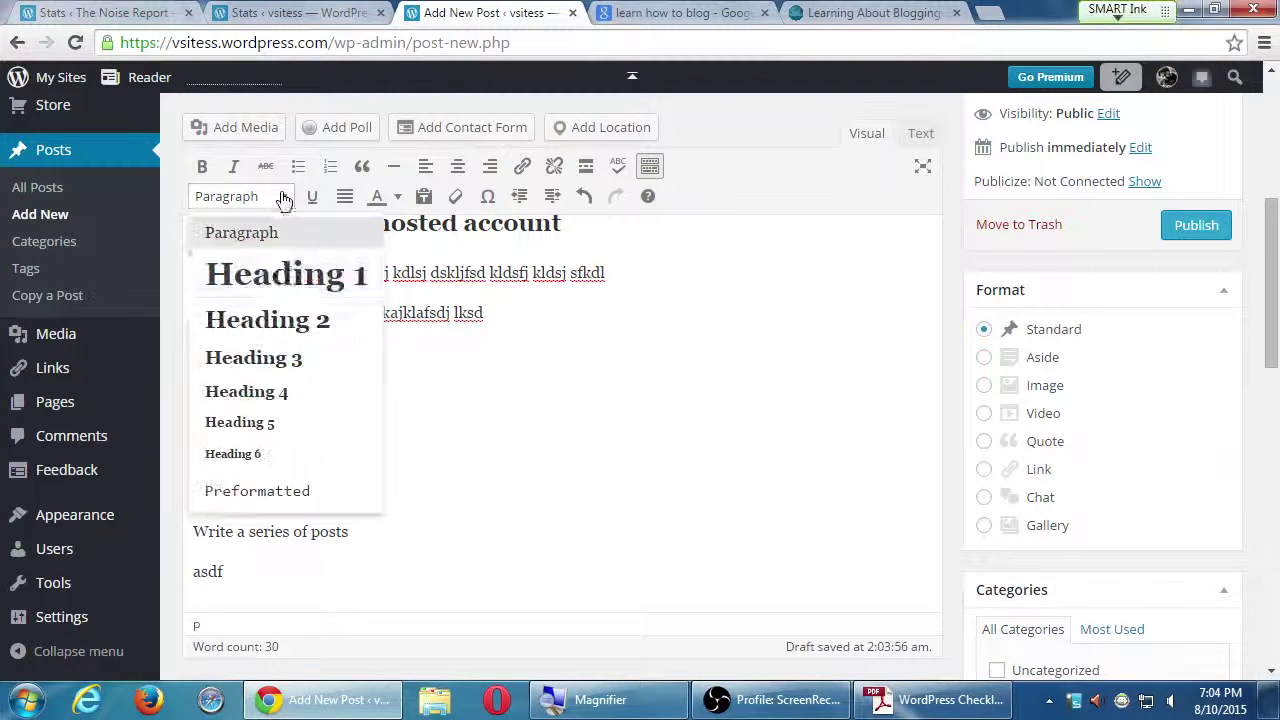
{"action": "left_click", "coordinate": [281, 331]}
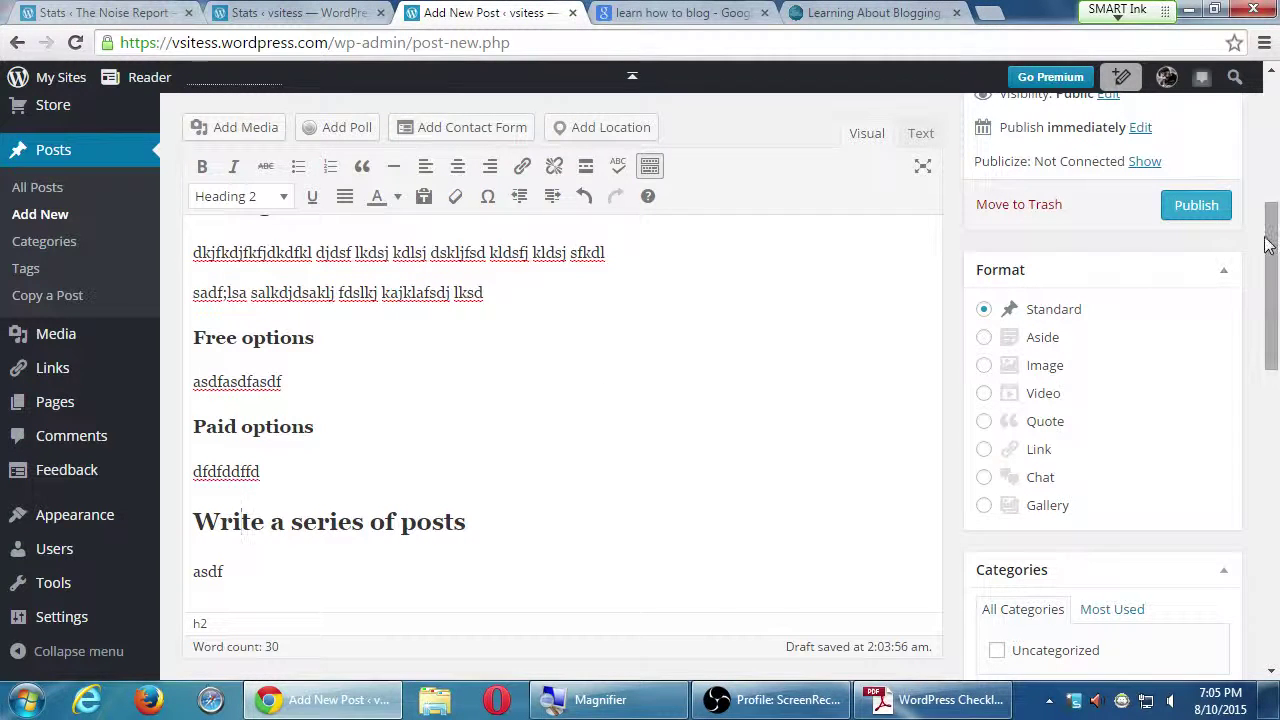
Check the Headings and Lists items of the WordPress checklist in Adobe Reader, and return to the post draft in Chrome.
{"action": "left_click", "coordinate": [935, 699]}
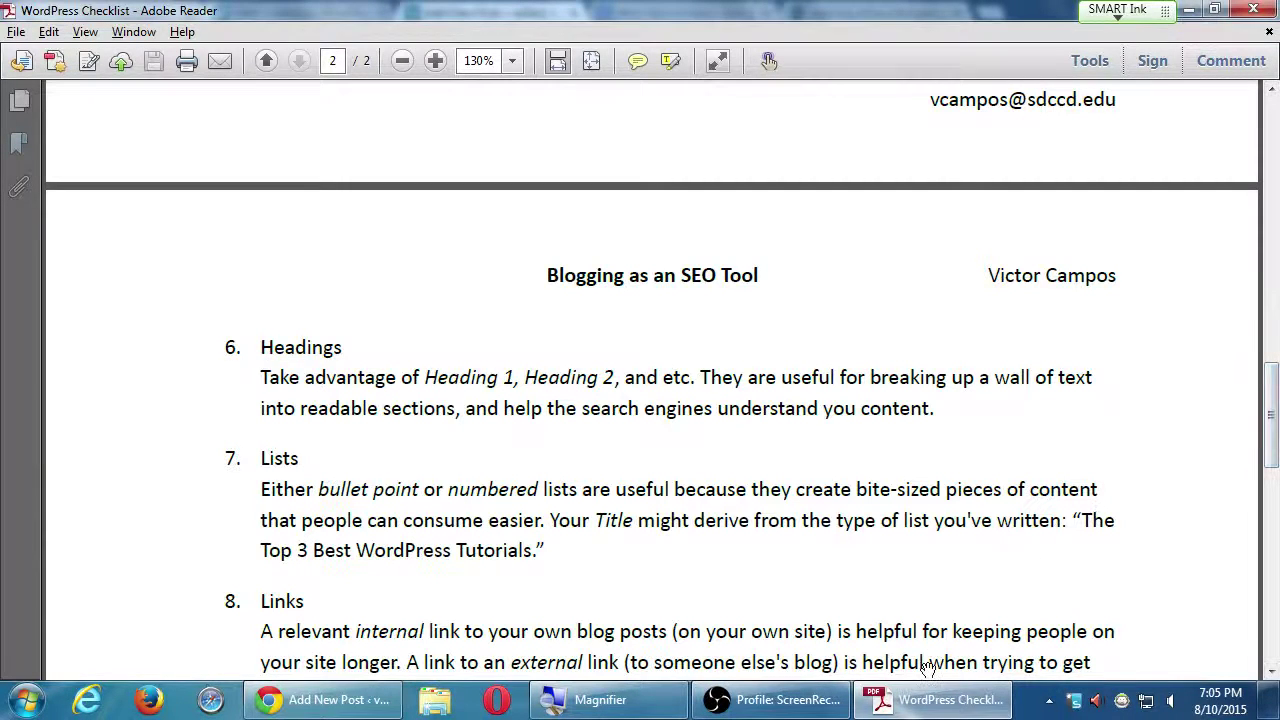
{"action": "left_click", "coordinate": [930, 699]}
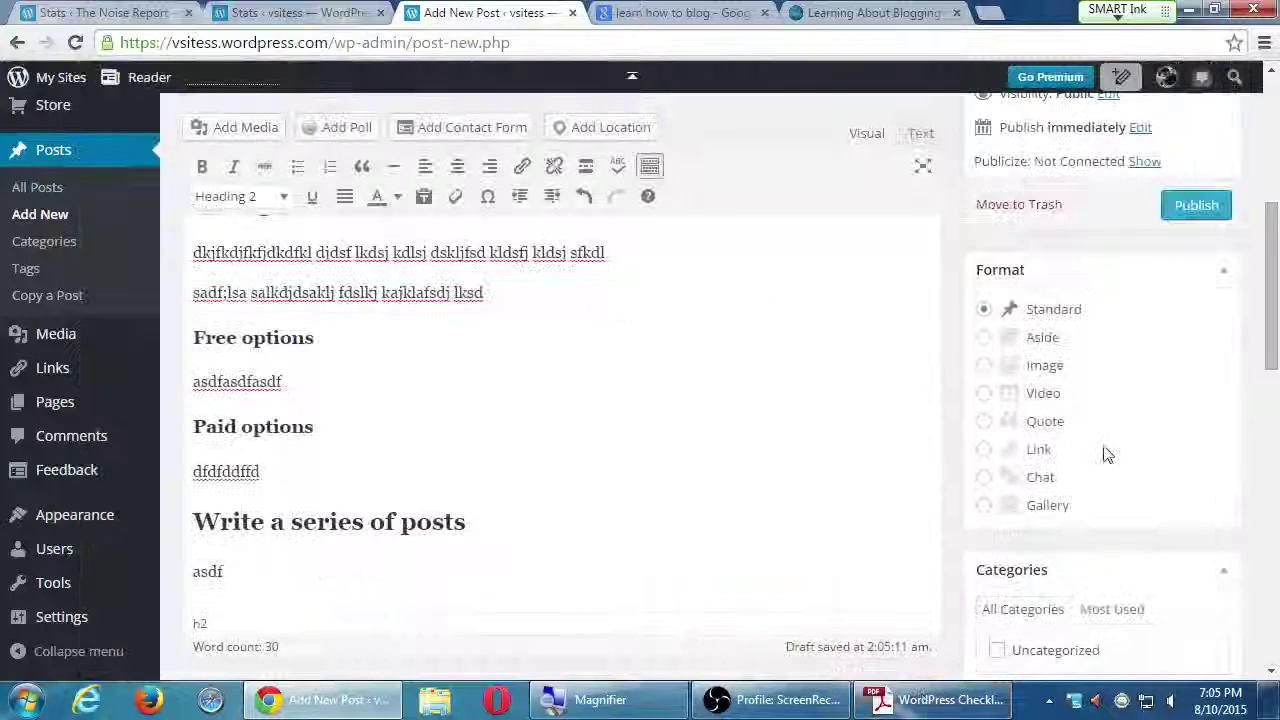
{"action": "mouse_move", "coordinate": [1268, 355]}
{"action": "left_mouse_down"}
{"action": "mouse_move", "coordinate": [1268, 244]}
{"action": "mouse_move", "coordinate": [1268, 350]}
{"action": "left_mouse_up"}
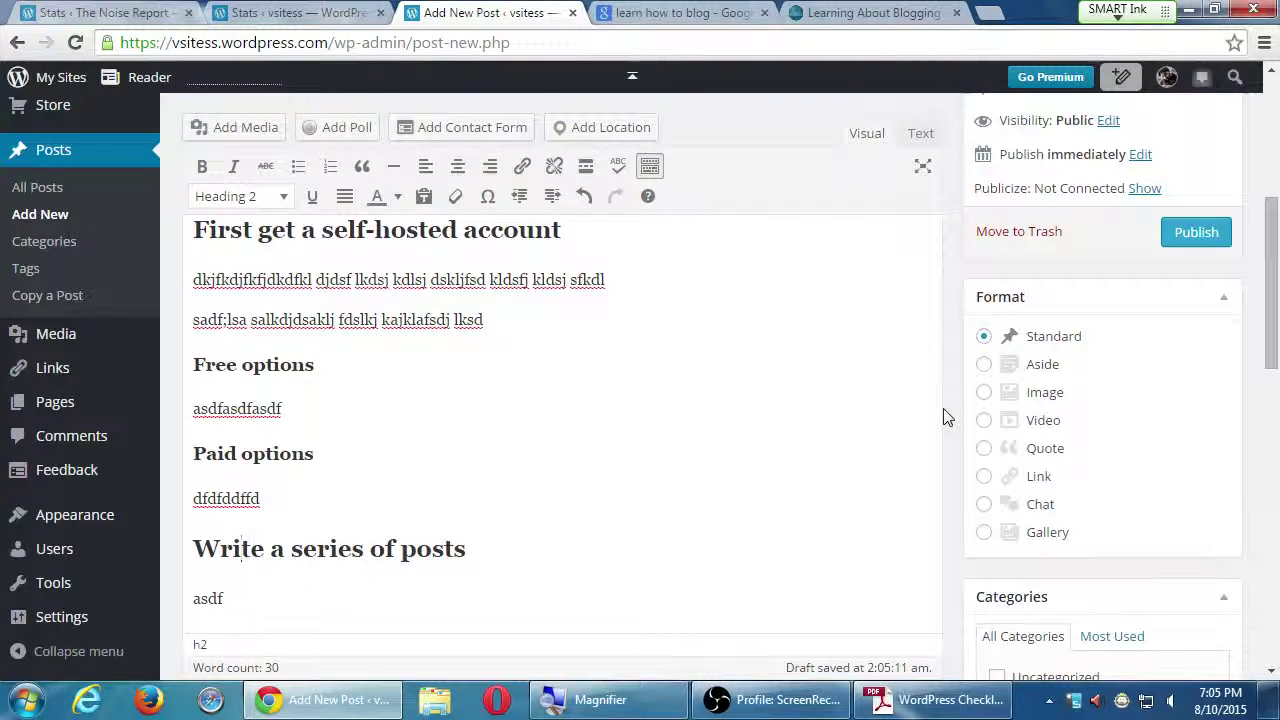
Look through the open "Learning About Blogging" article for its use of headings and lists.
{"action": "key", "text": "ctrl+Tab"}
{"action": "key", "text": "ctrl+Tab"}
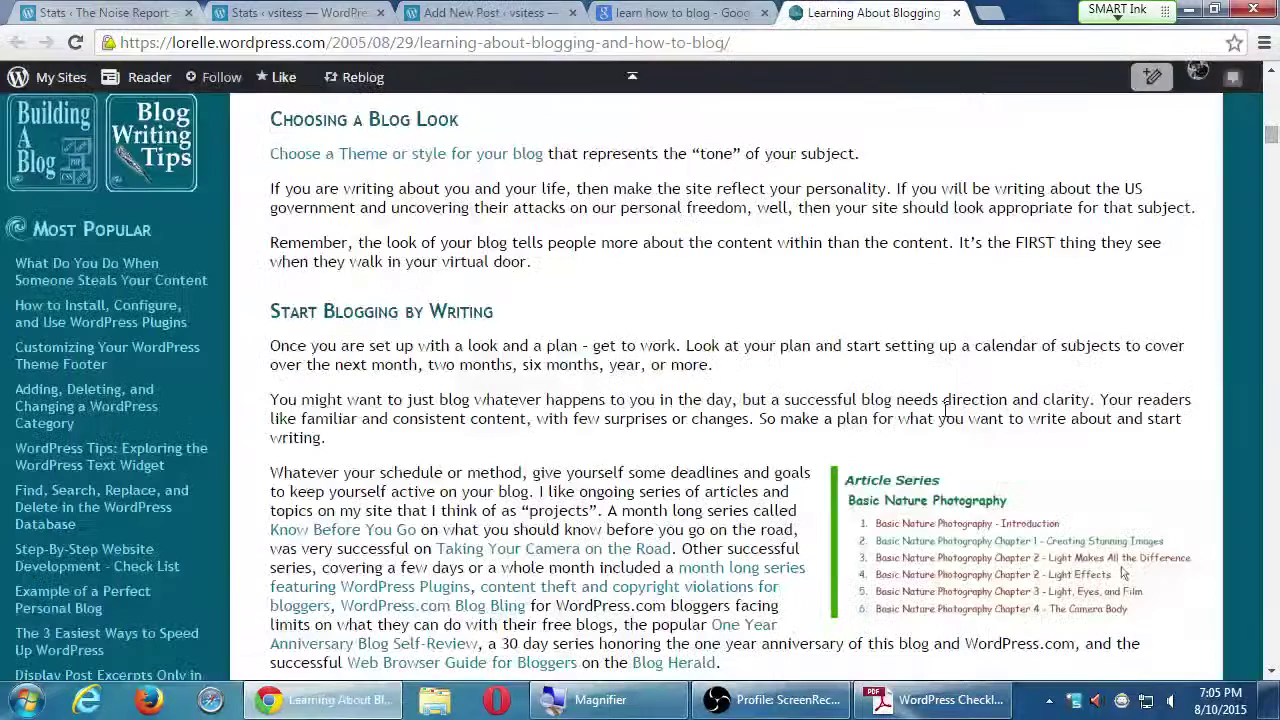
{"action": "scroll", "coordinate": [945, 410], "scroll_direction": "up", "scroll_amount": 3}
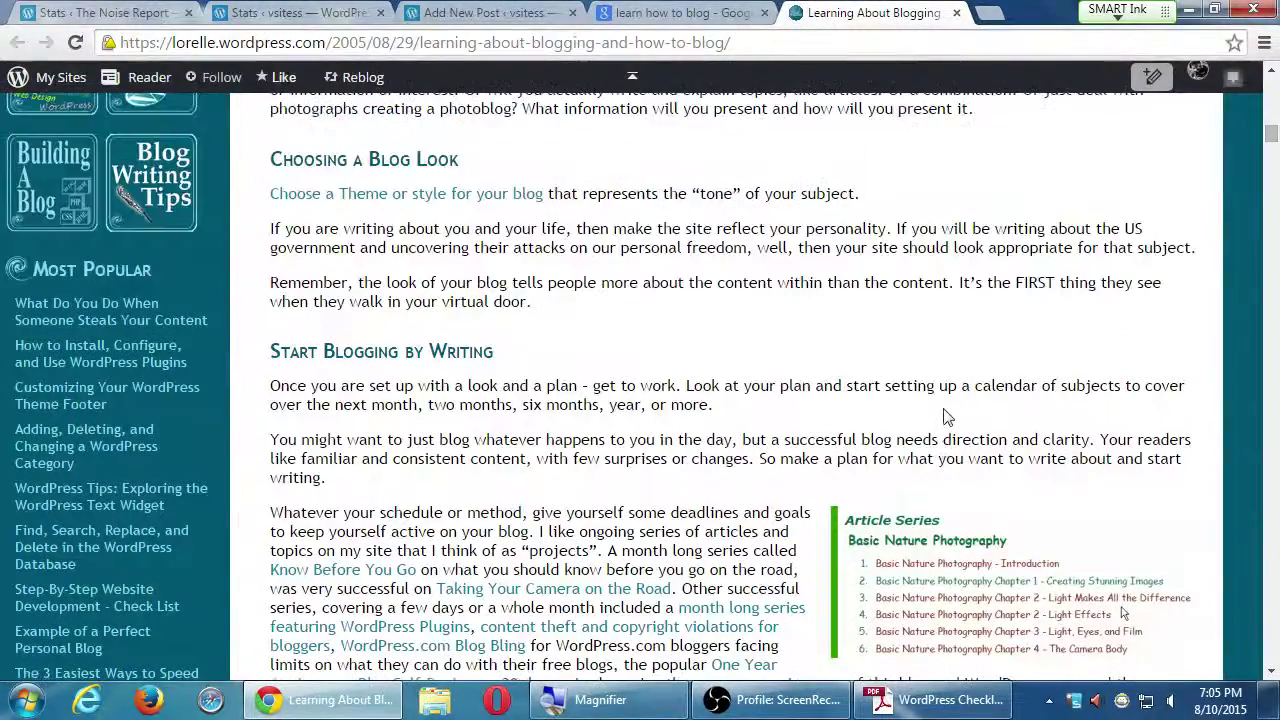
{"action": "scroll", "coordinate": [945, 410], "scroll_direction": "up", "scroll_amount": 15}
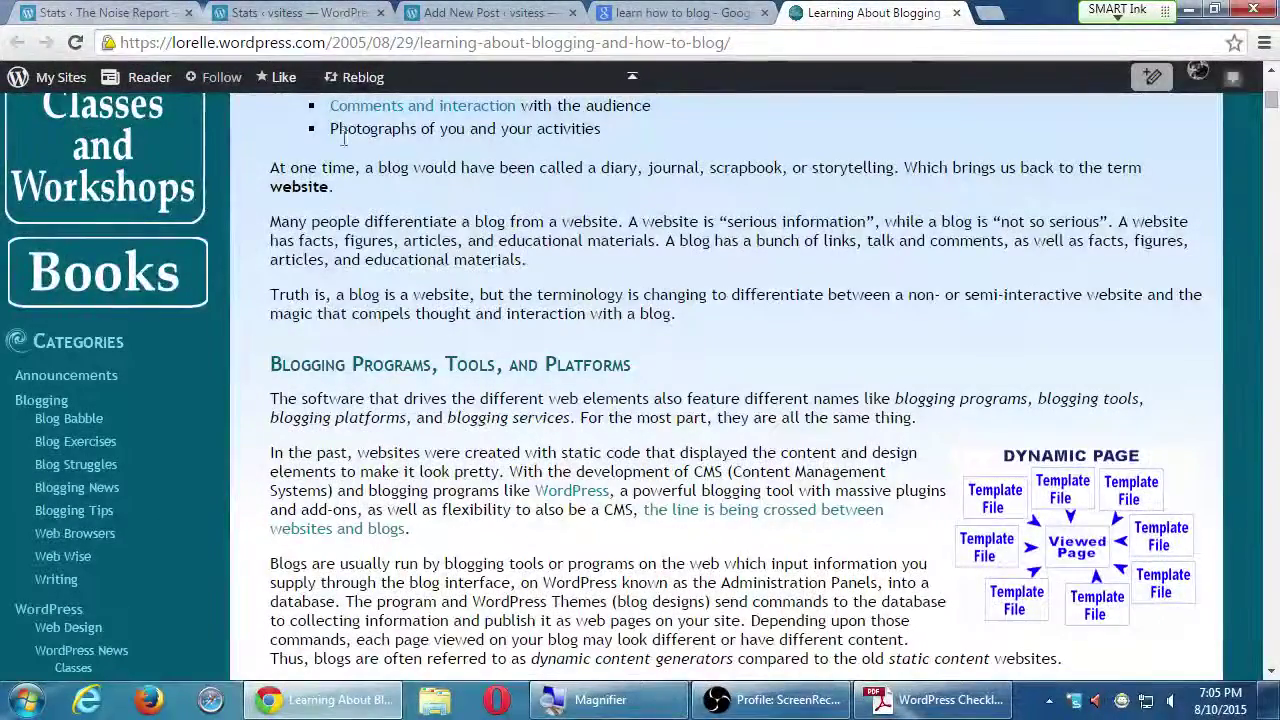
Open ProBlogger's "The Only Real Way to Learn About Blogging" from the Google results and skim the article and its comments.
{"action": "left_click", "coordinate": [720, 8]}
{"action": "scroll", "coordinate": [700, 234], "scroll_direction": "down", "scroll_amount": 3}
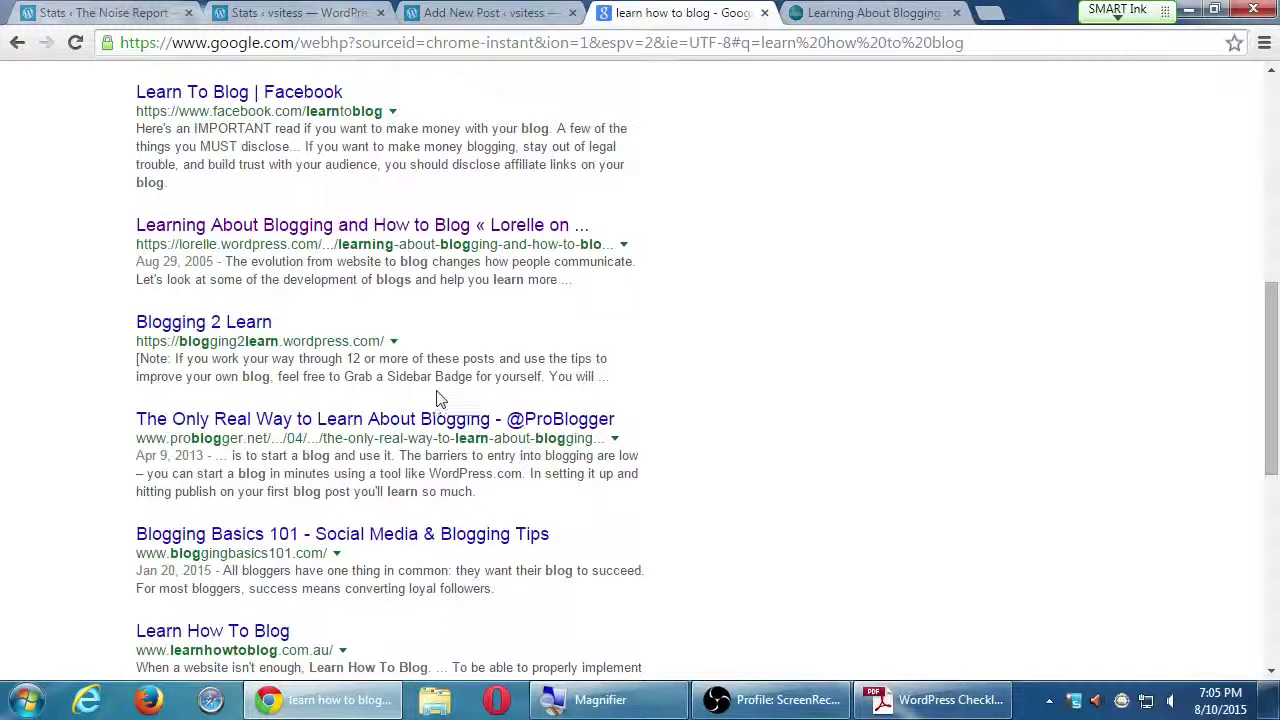
{"action": "left_click", "coordinate": [422, 420]}
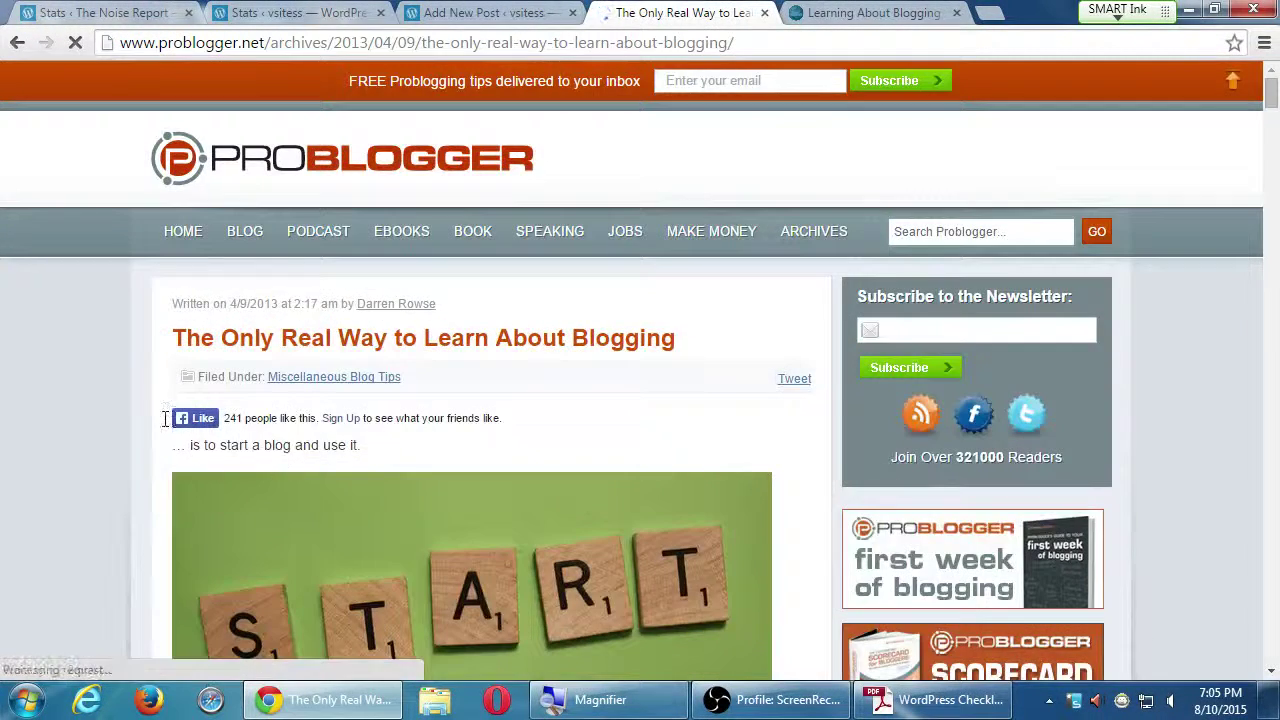
{"action": "scroll", "coordinate": [166, 418], "scroll_direction": "down", "scroll_amount": 7}
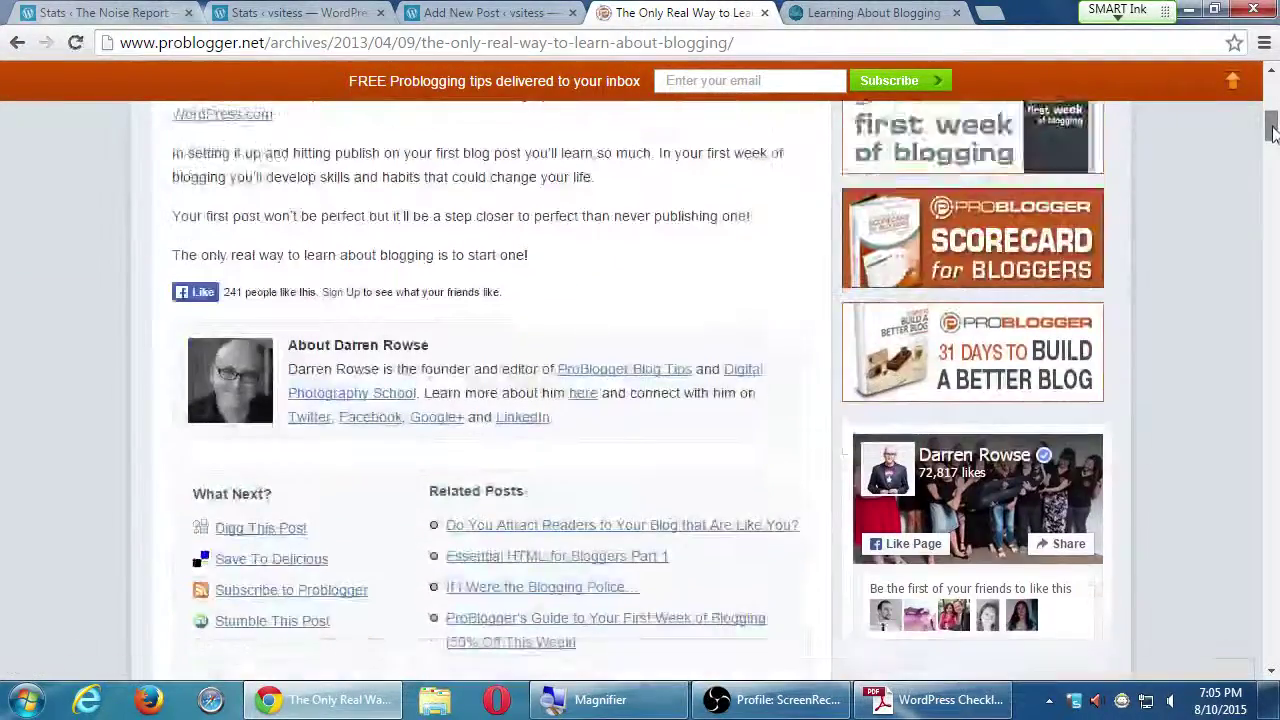
{"action": "left_click_drag", "start_coordinate": [1273, 133], "coordinate": [1271, 208]}
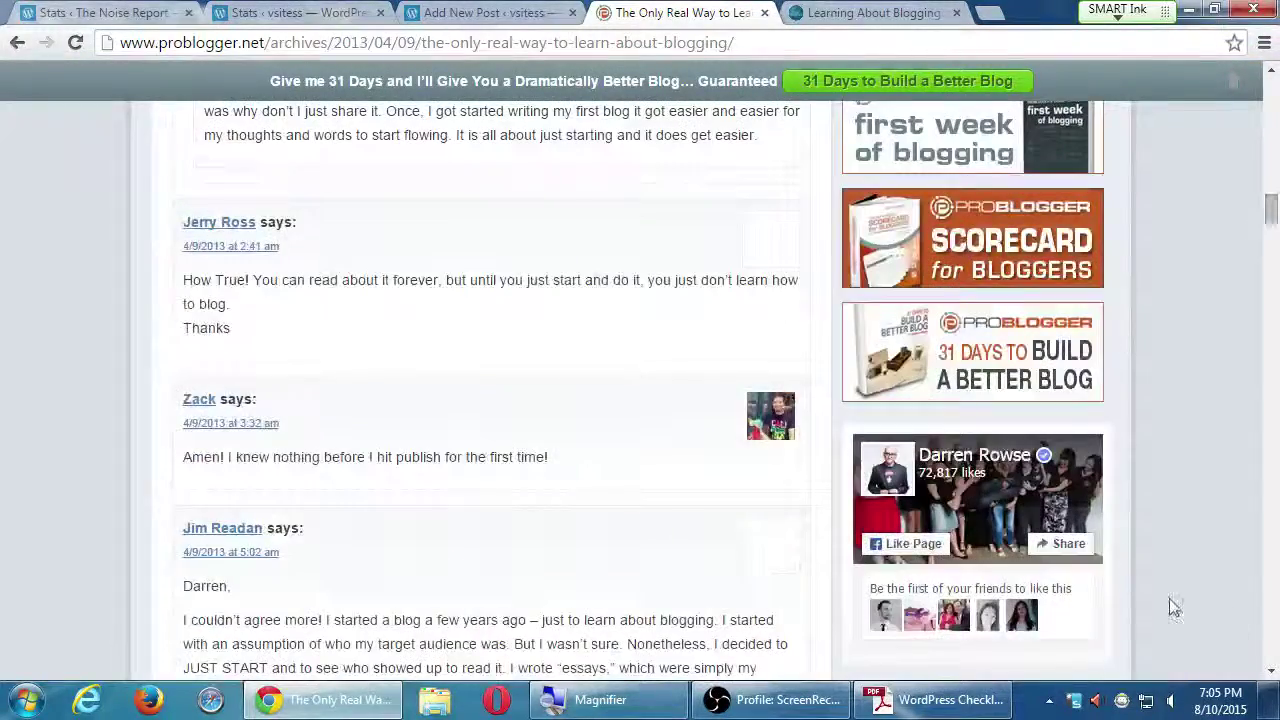
Return to the "learn how to blog" Google results and scan them for another example article.
{"action": "key", "text": "alt+Left"}
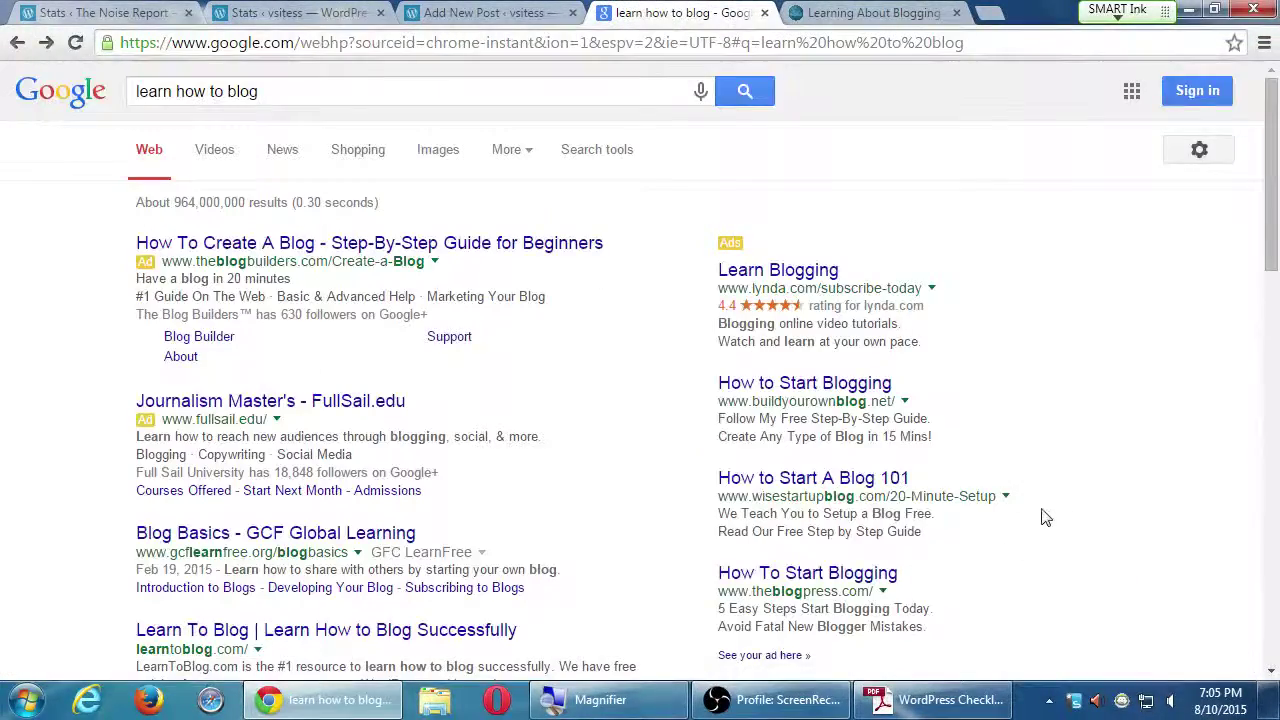
{"action": "left_click", "coordinate": [1276, 581]}
{"action": "left_click", "coordinate": [1276, 581]}
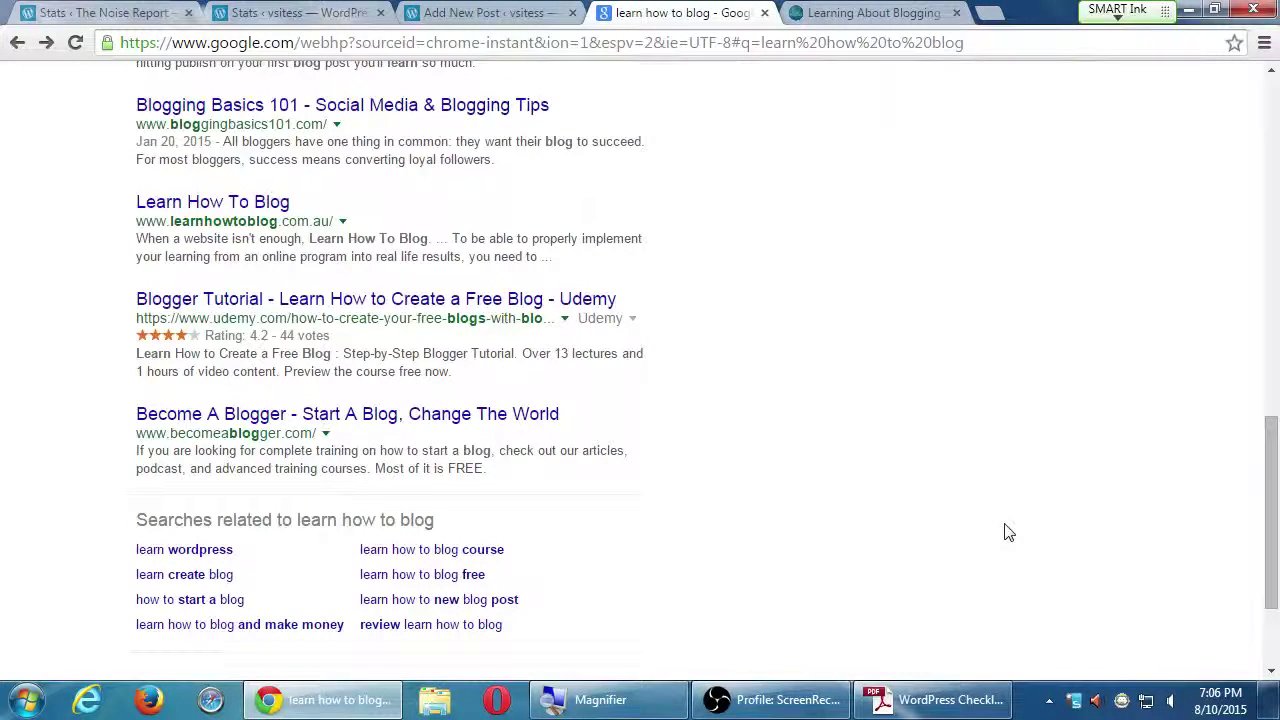
{"action": "scroll", "coordinate": [826, 513], "scroll_direction": "up", "scroll_amount": 1}
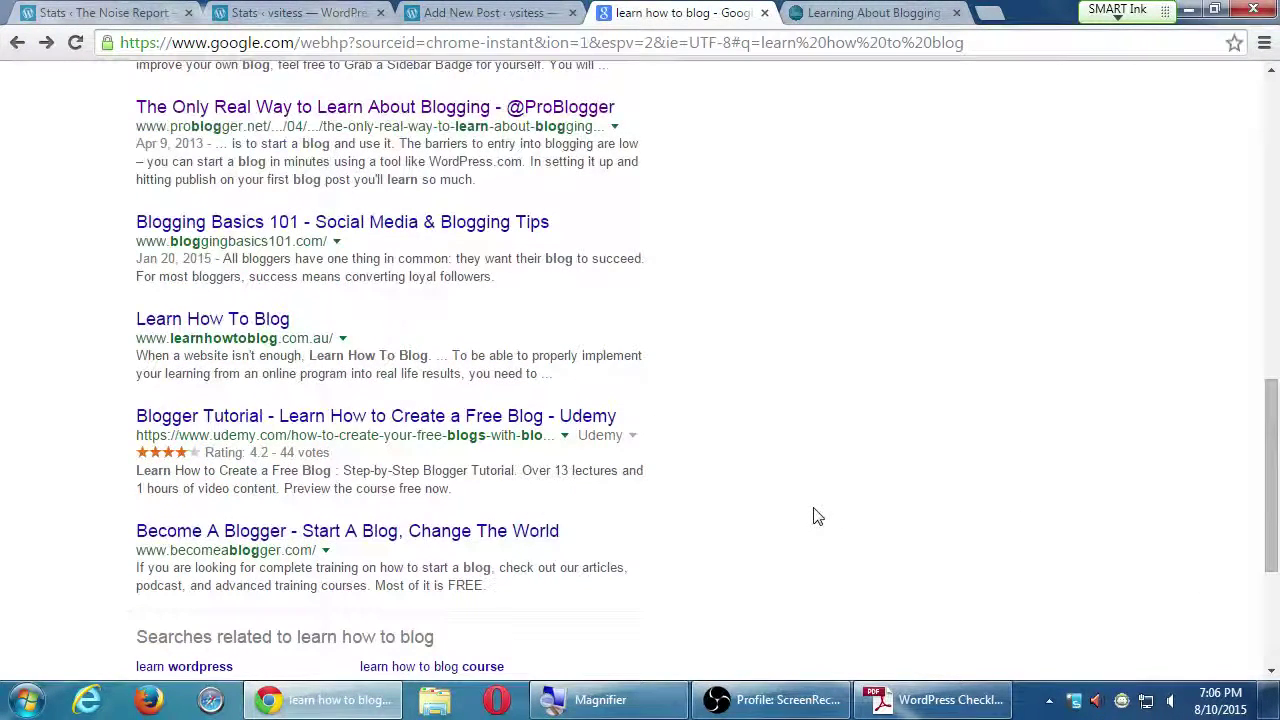
{"action": "scroll", "coordinate": [814, 517], "scroll_direction": "up", "scroll_amount": 6}
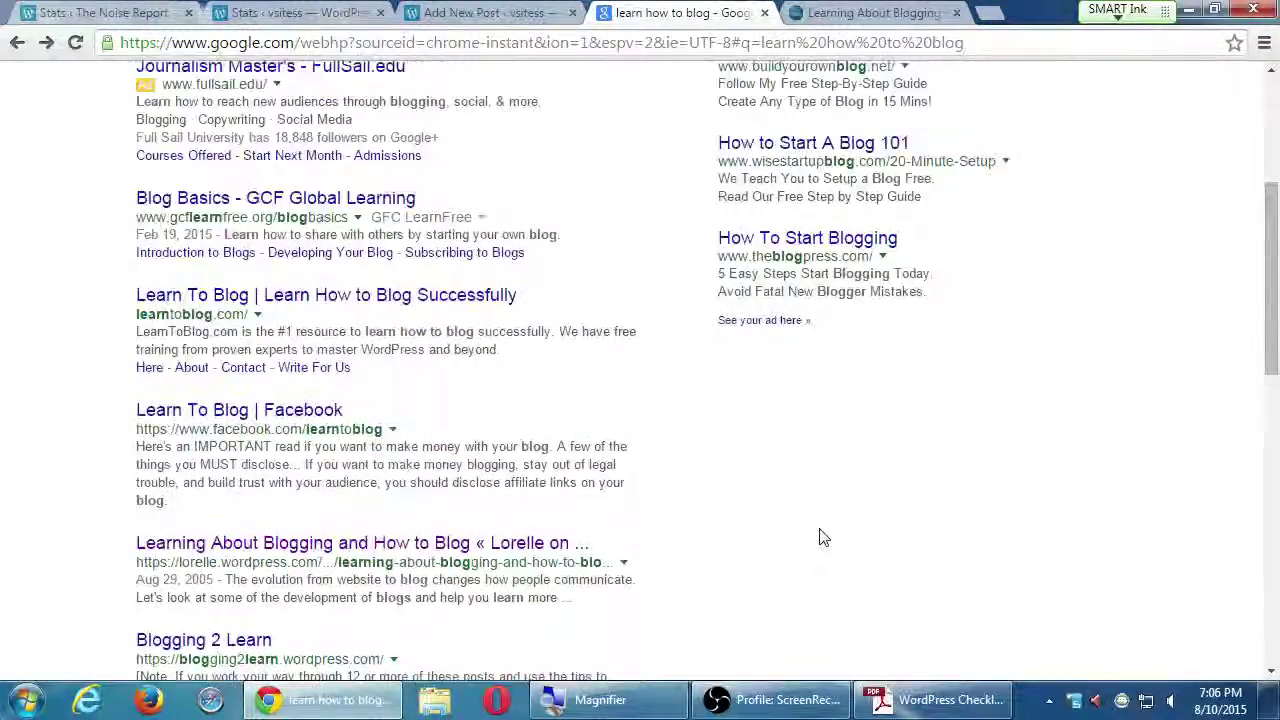
{"action": "scroll", "coordinate": [820, 530], "scroll_direction": "up", "scroll_amount": 3}
Search Google for the suggested query "learn how to blog and make money".
{"action": "left_click_drag", "start_coordinate": [294, 90], "coordinate": [5, 90]}
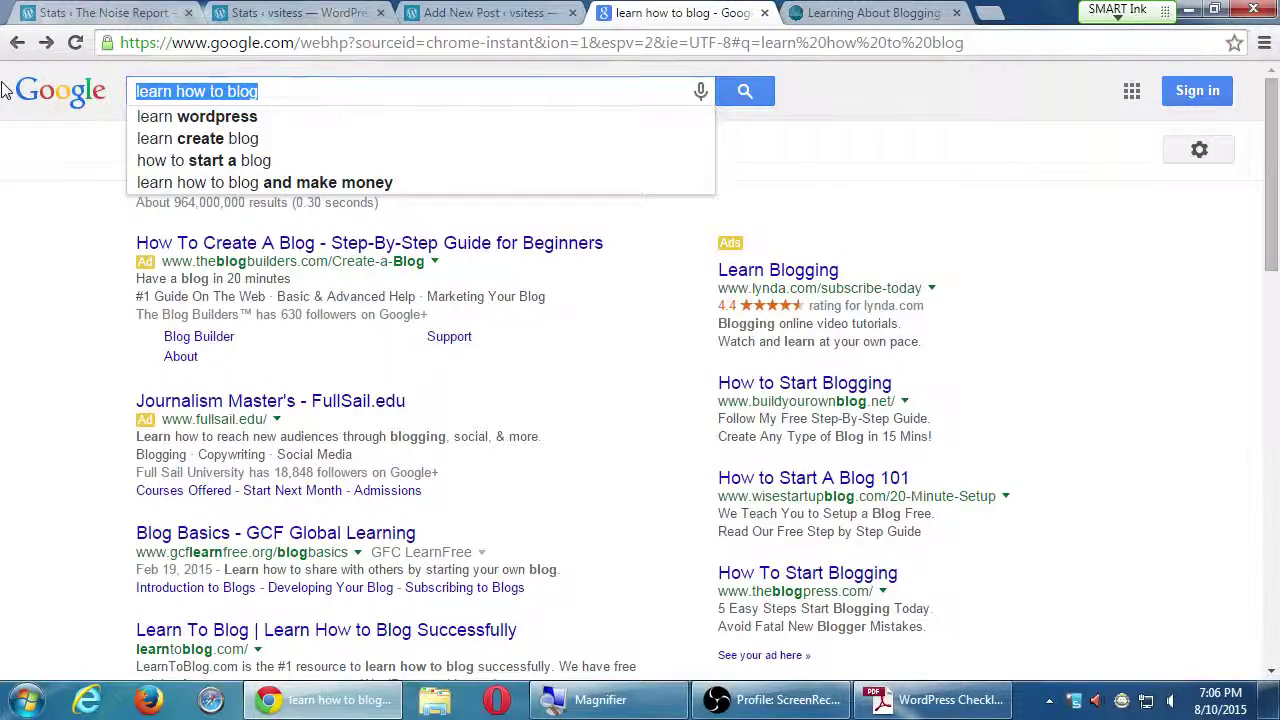
{"action": "key", "text": "Down"}
{"action": "key", "text": "Down"}
{"action": "key", "text": "Down"}
{"action": "key", "text": "Down"}
{"action": "key", "text": "Return"}
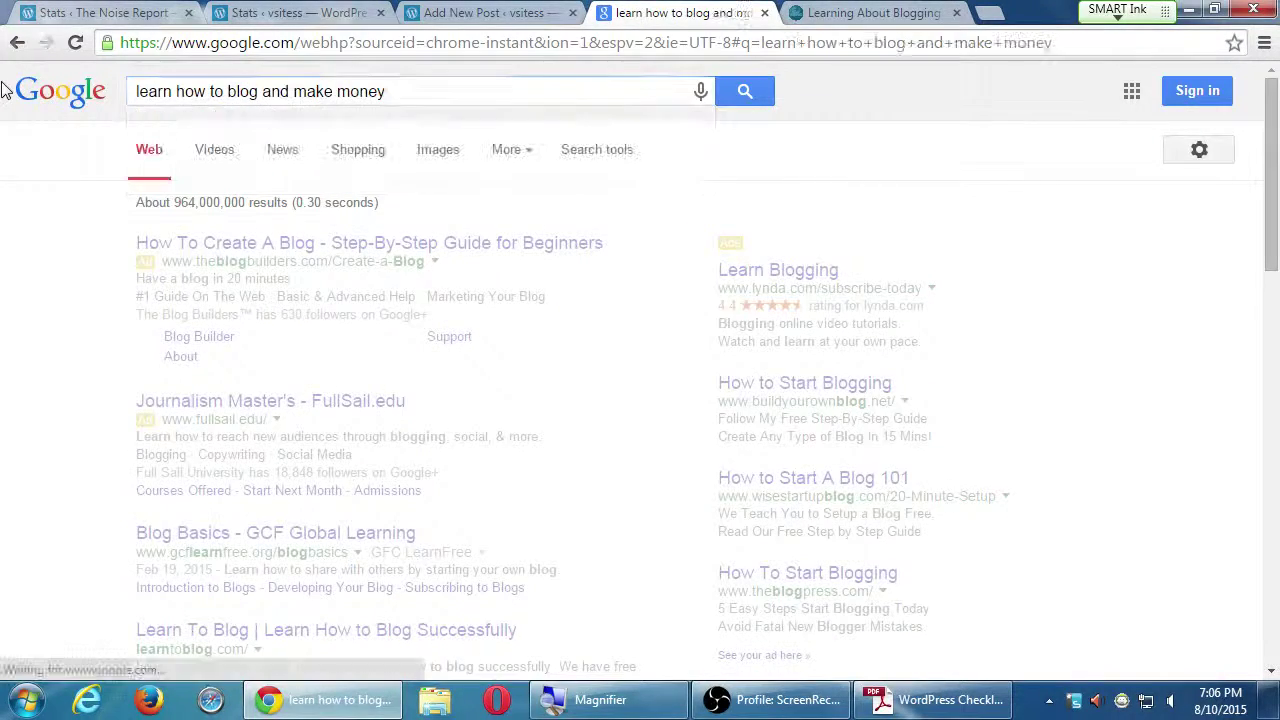
Skim ProBlogger's "Can You REALLY Make Money Blogging?" article from the search results, and return to the results.
{"action": "scroll", "coordinate": [114, 237], "scroll_direction": "down", "scroll_amount": 1}
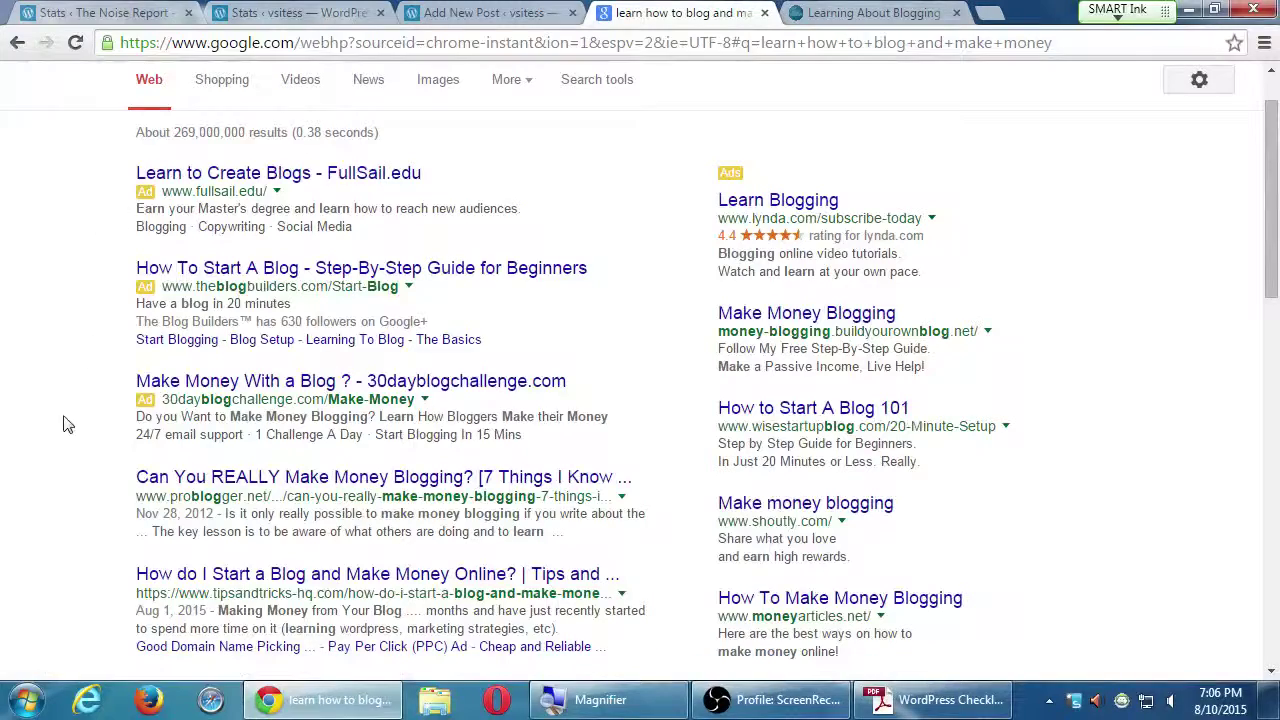
{"action": "left_click", "coordinate": [186, 478]}
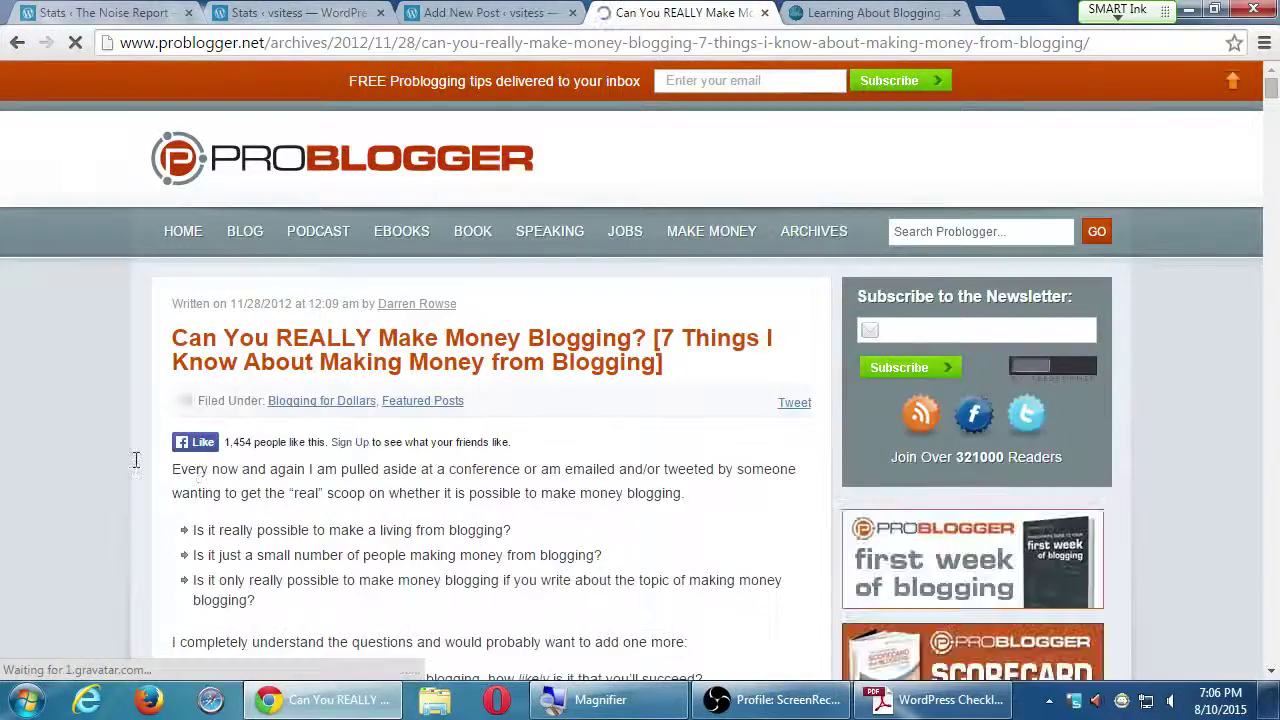
{"action": "scroll", "coordinate": [136, 459], "scroll_direction": "down", "scroll_amount": 5}
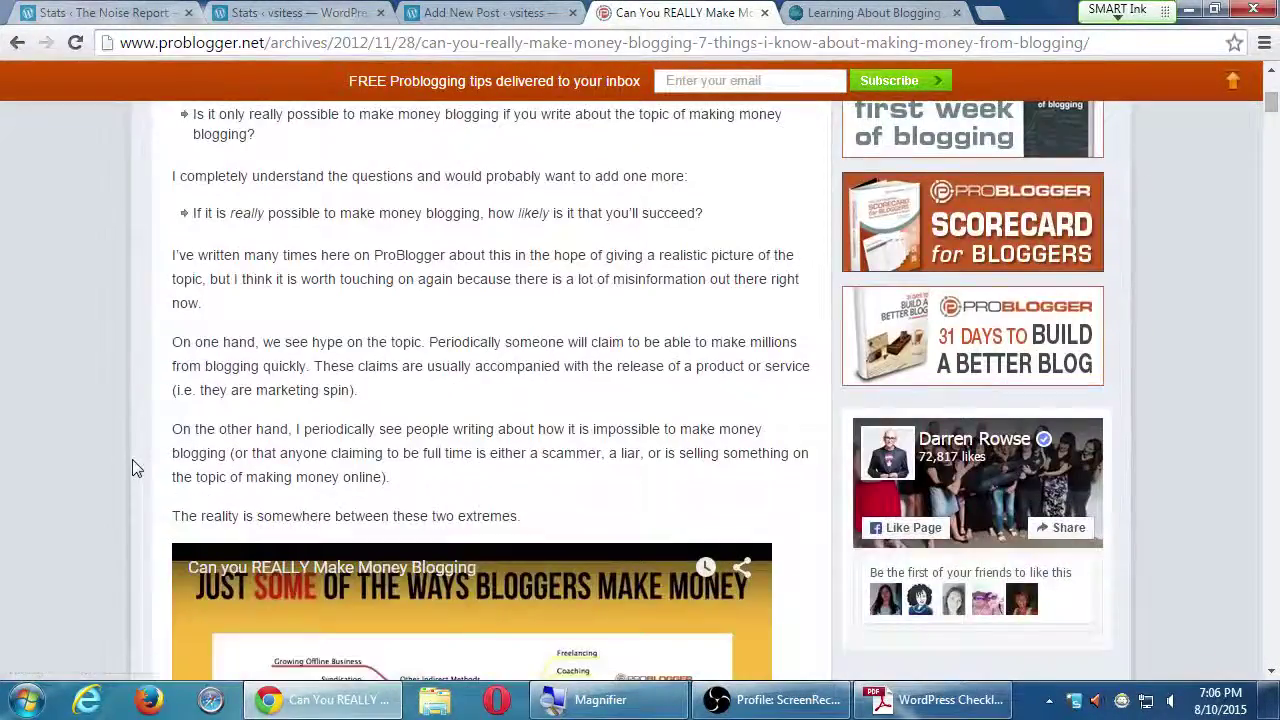
{"action": "key", "text": "alt+Left"}
{"action": "scroll", "coordinate": [136, 467], "scroll_direction": "down", "scroll_amount": 1}
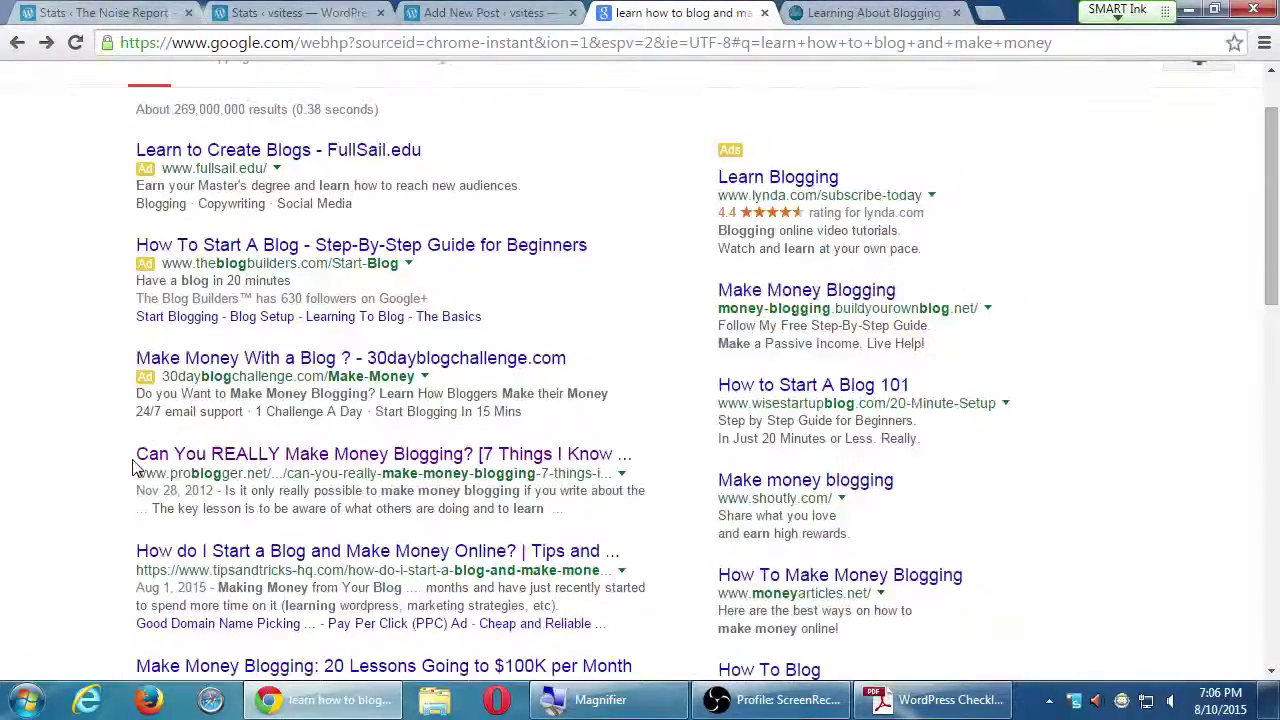
Open the Tips and Tricks HQ article "How do I Start a Blog and Make Money Online?" from the results and examine its title and introduction.
{"action": "left_click", "coordinate": [216, 551]}
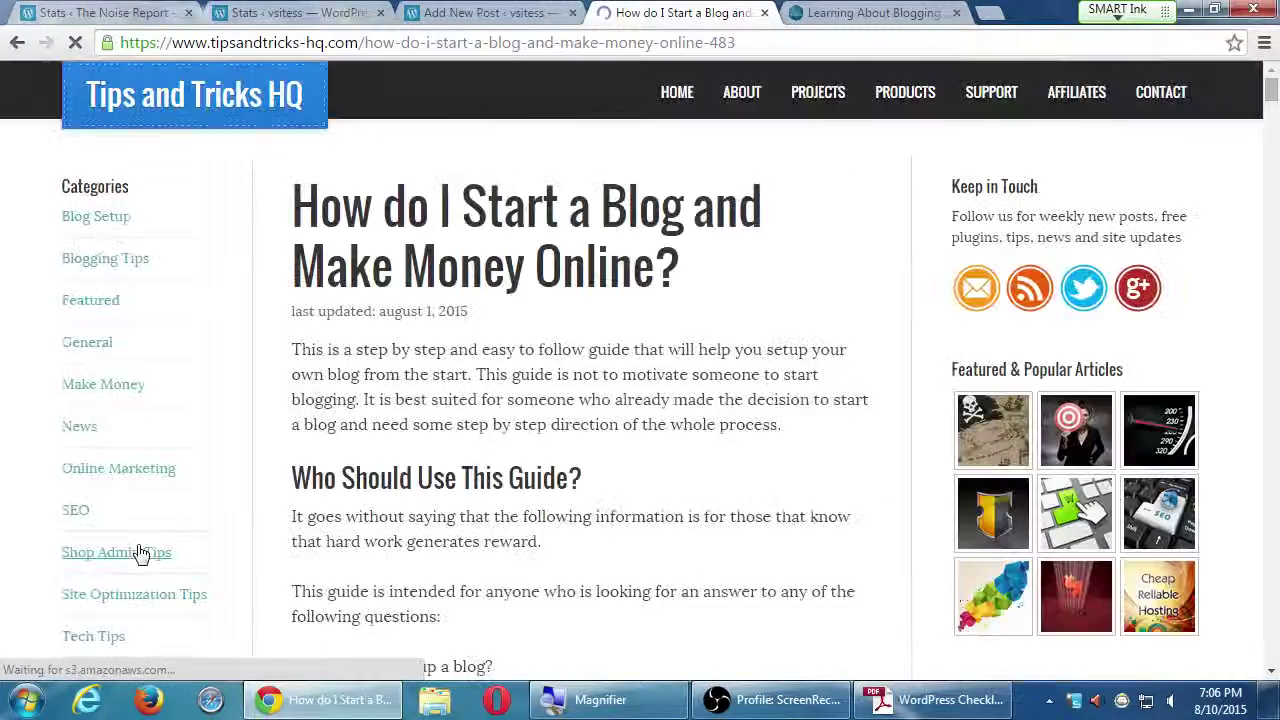
{"action": "scroll", "coordinate": [301, 556], "scroll_direction": "down", "scroll_amount": 4}
{"action": "scroll", "coordinate": [301, 556], "scroll_direction": "down", "scroll_amount": 3}
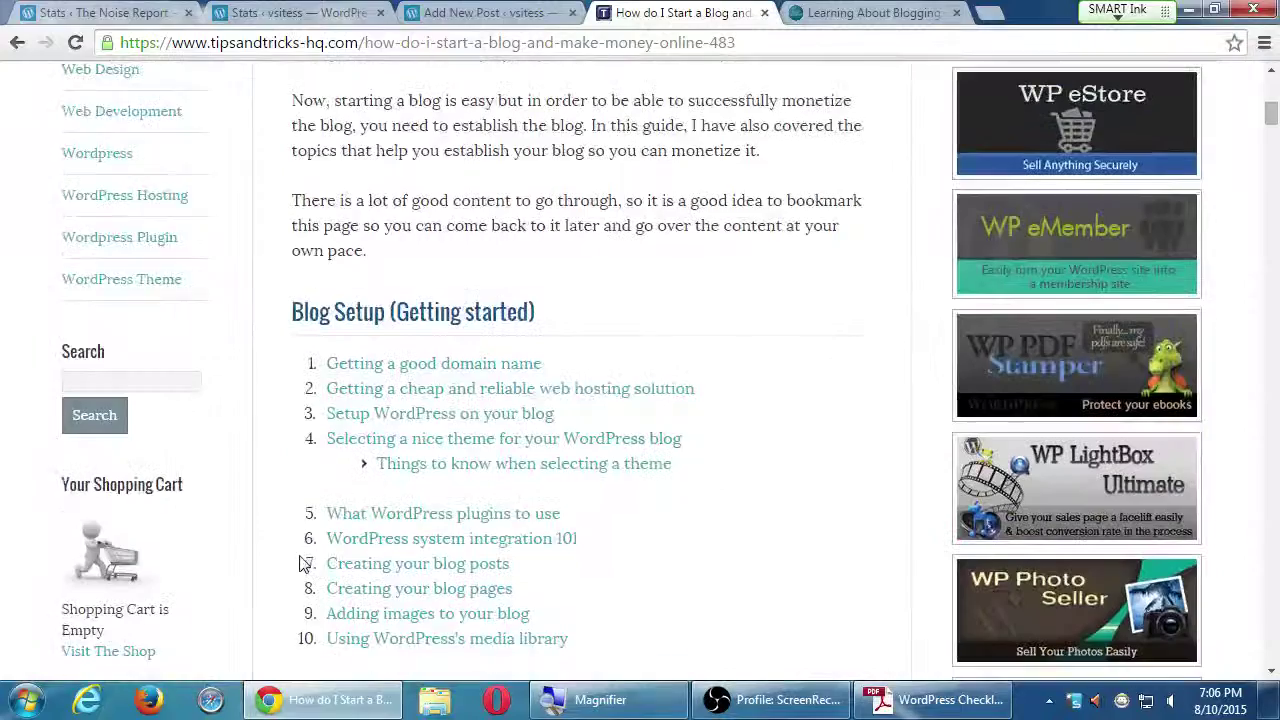
{"action": "scroll", "coordinate": [620, 616], "scroll_direction": "up", "scroll_amount": 2}
{"action": "scroll", "coordinate": [628, 620], "scroll_direction": "up", "scroll_amount": 5}
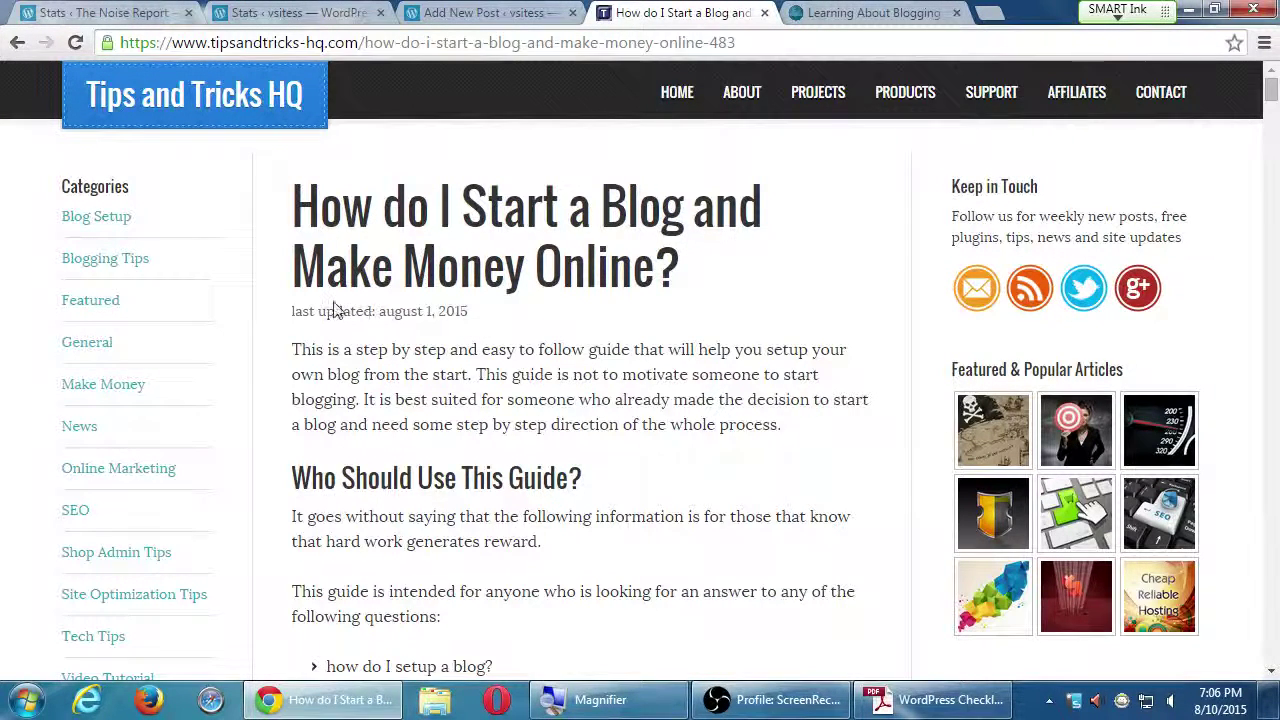
{"action": "left_click_drag", "start_coordinate": [376, 212], "coordinate": [518, 263]}
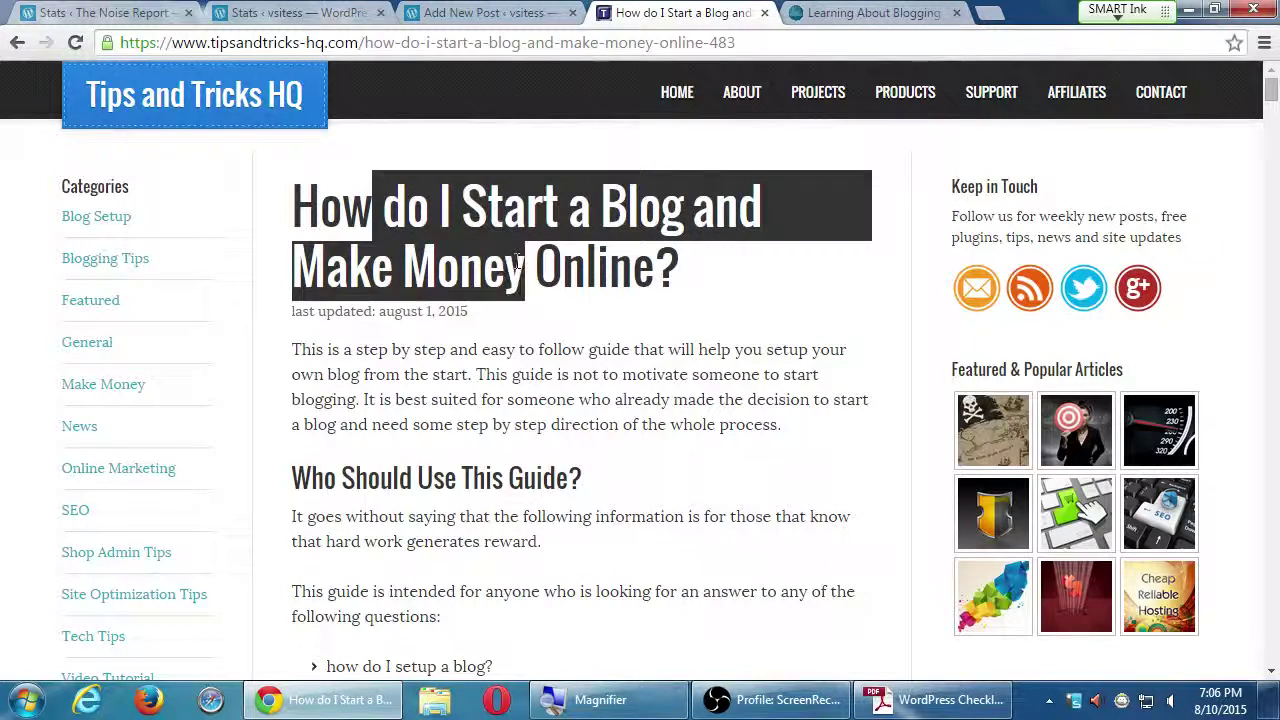
{"action": "left_click", "coordinate": [585, 263]}
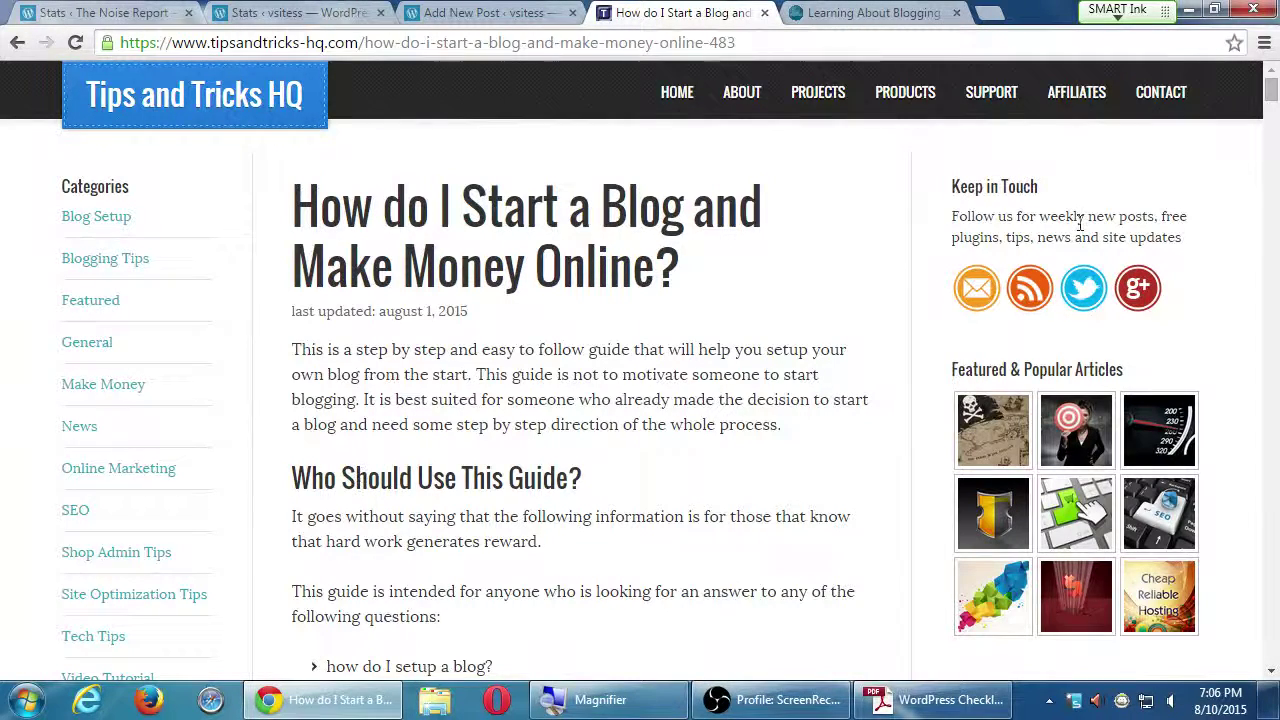
Examine how the article uses numbered and bulleted lists under its section headings, from Blog Setup to Making Money from Your Blog.
{"action": "scroll", "coordinate": [677, 449], "scroll_direction": "down", "scroll_amount": 1}
{"action": "scroll", "coordinate": [683, 462], "scroll_direction": "up", "scroll_amount": 1}
{"action": "scroll", "coordinate": [682, 462], "scroll_direction": "down", "scroll_amount": 1}
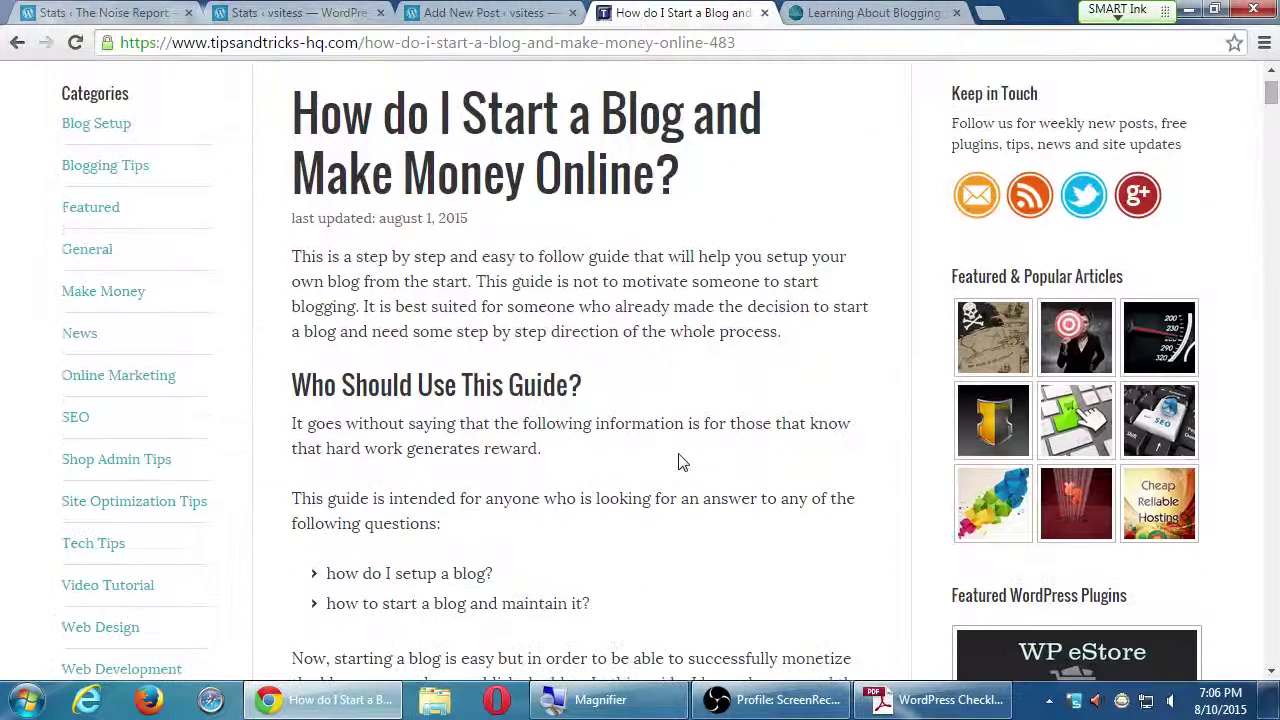
{"action": "scroll", "coordinate": [678, 462], "scroll_direction": "down", "scroll_amount": 6}
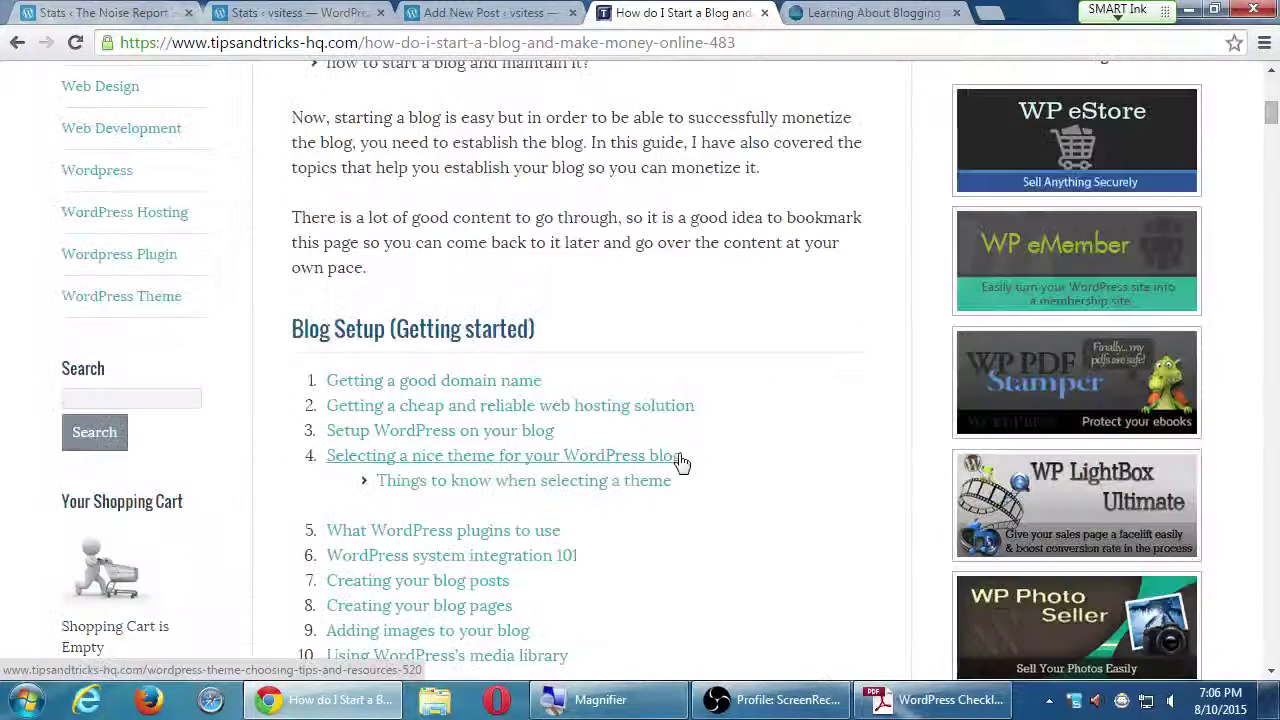
{"action": "scroll", "coordinate": [678, 462], "scroll_direction": "down", "scroll_amount": 3}
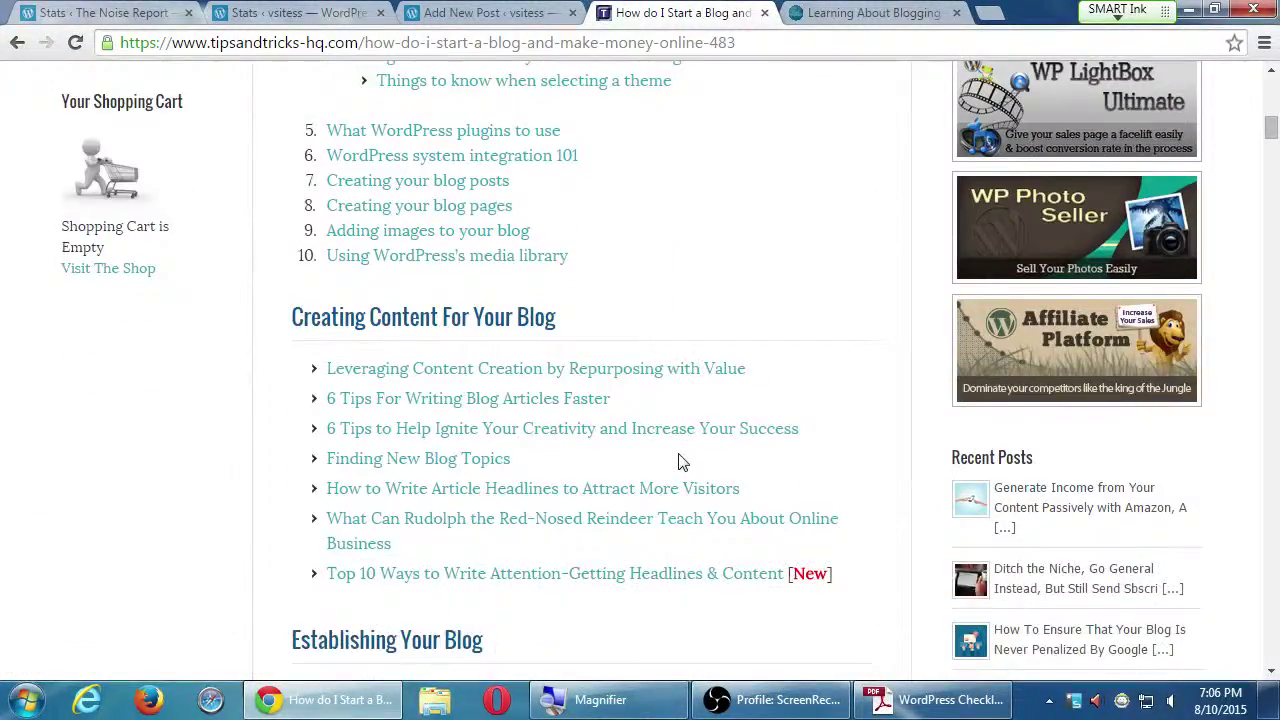
{"action": "scroll", "coordinate": [678, 462], "scroll_direction": "down", "scroll_amount": 5}
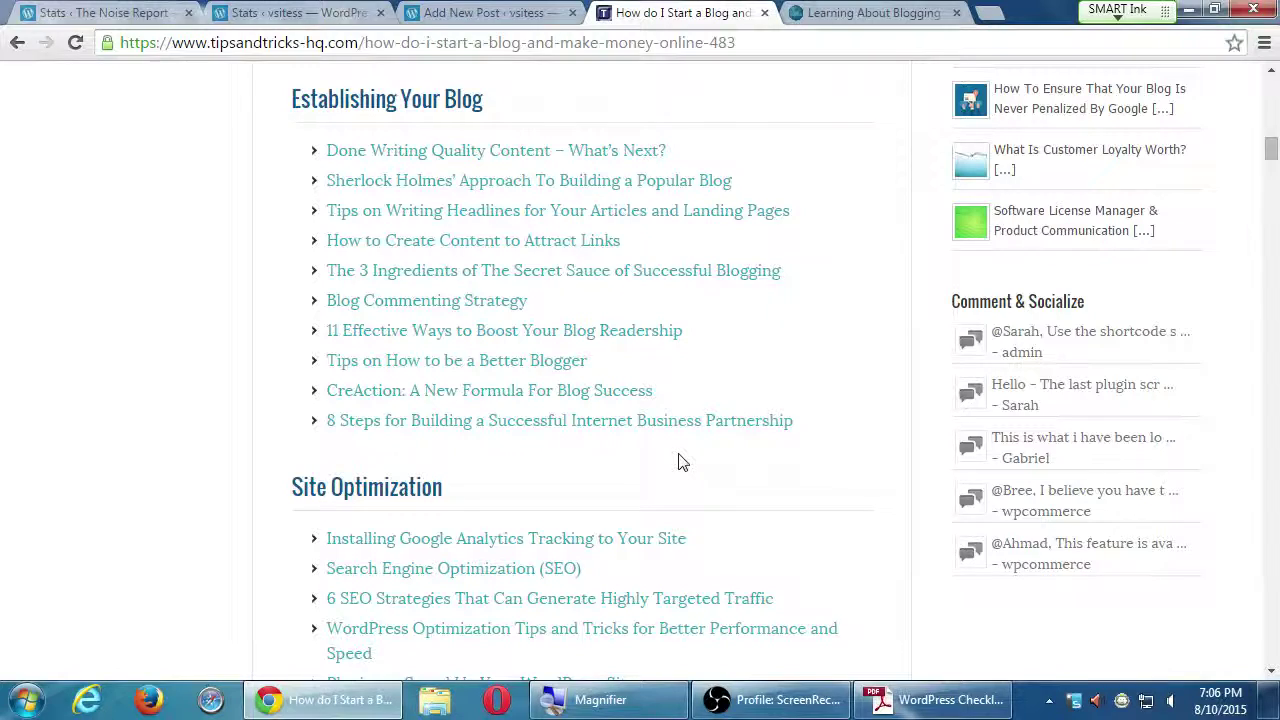
{"action": "scroll", "coordinate": [680, 462], "scroll_direction": "down", "scroll_amount": 3}
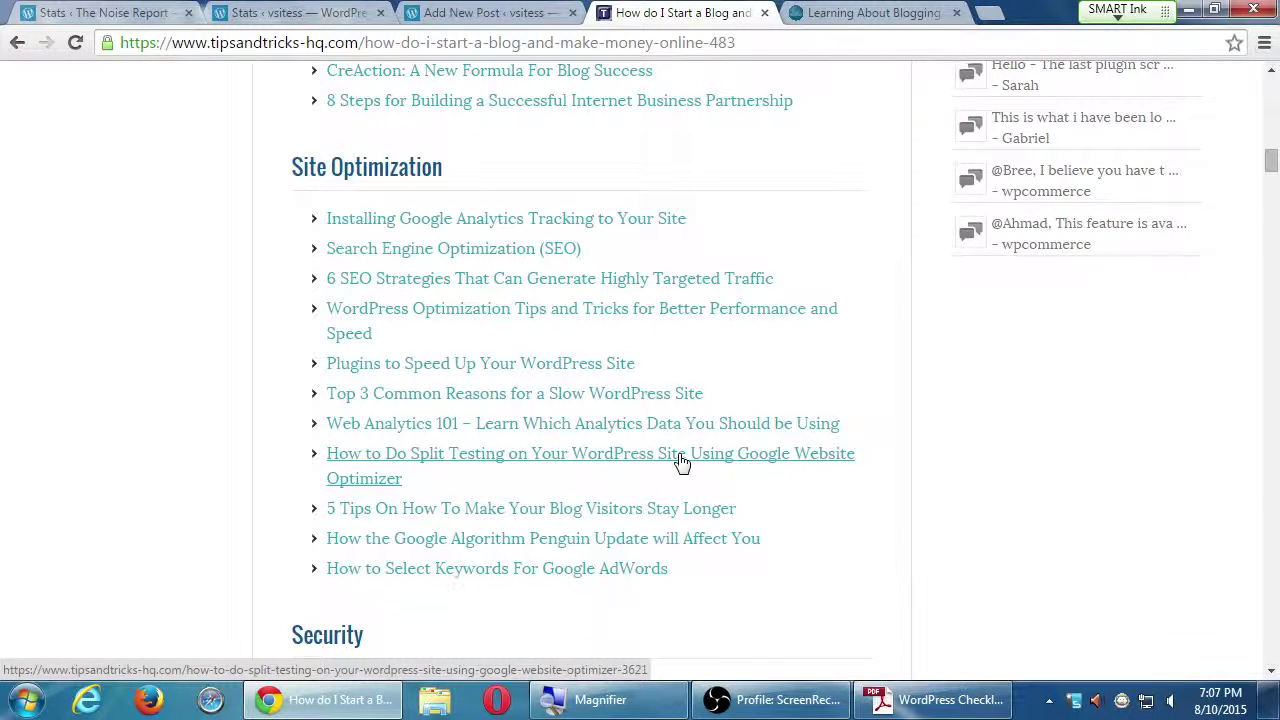
{"action": "scroll", "coordinate": [680, 462], "scroll_direction": "down", "scroll_amount": 7}
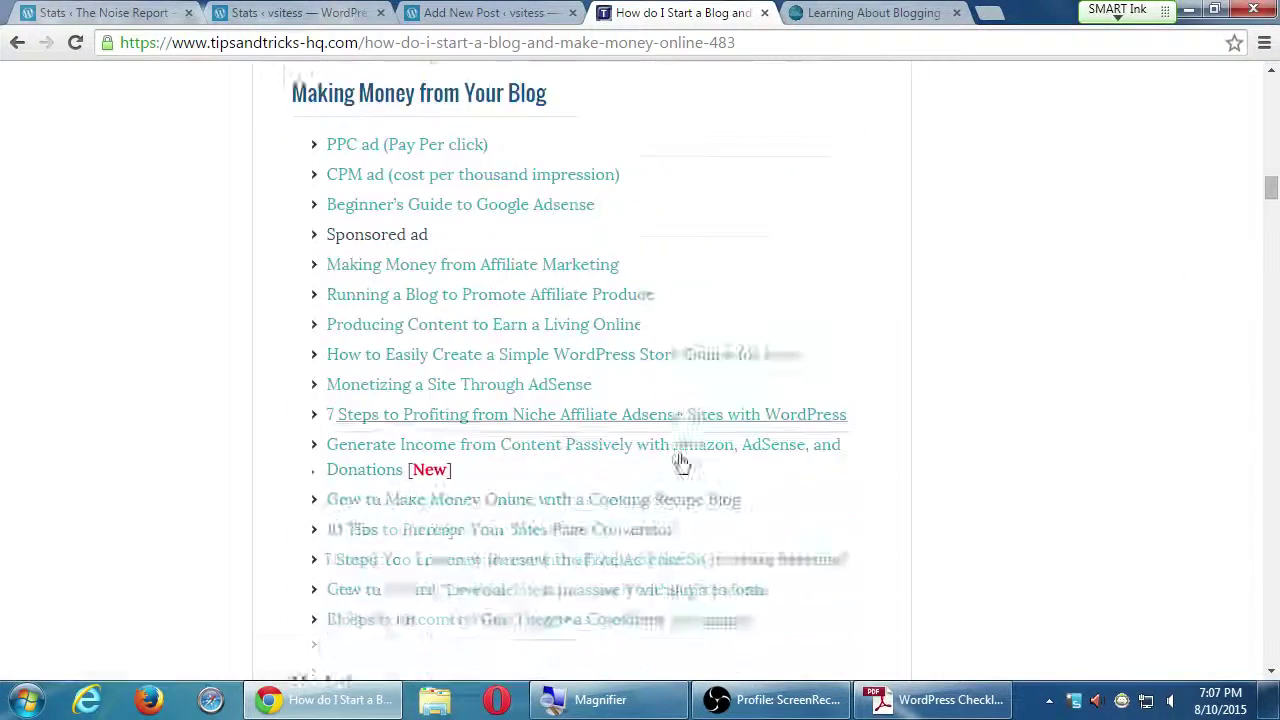
{"action": "scroll", "coordinate": [680, 462], "scroll_direction": "down", "scroll_amount": 6}
{"action": "scroll", "coordinate": [680, 462], "scroll_direction": "up", "scroll_amount": 15}
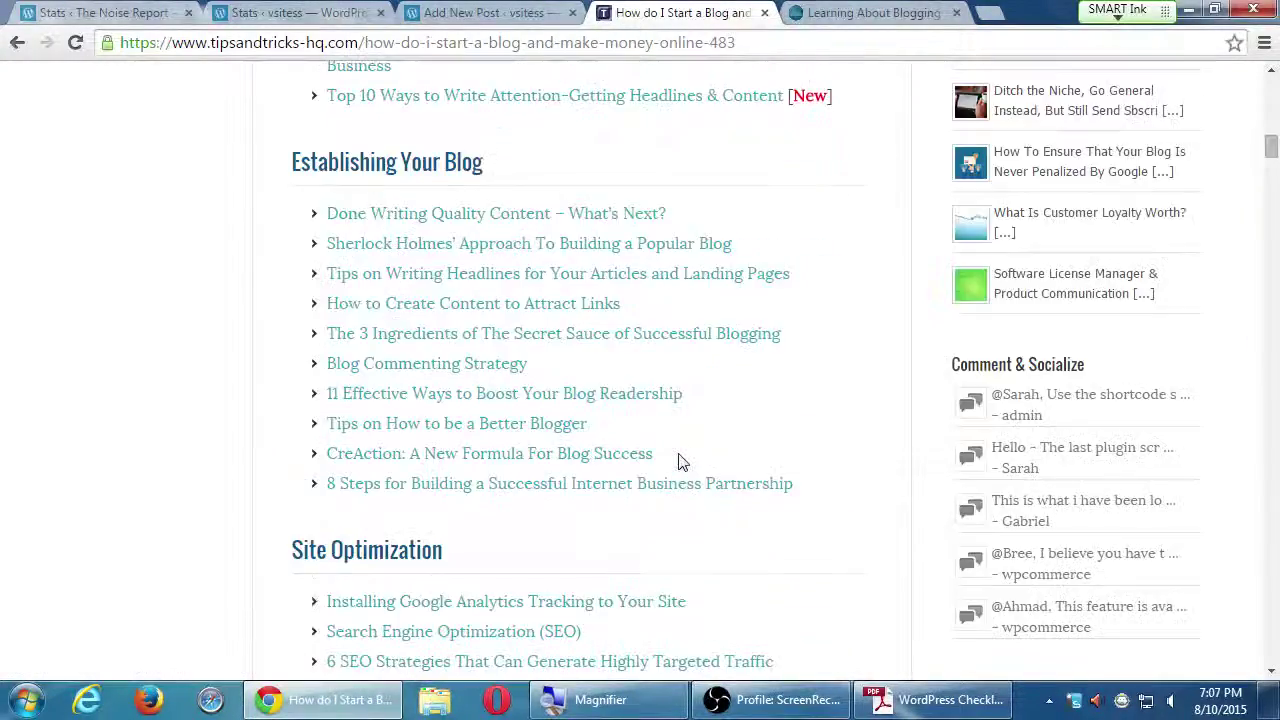
{"action": "scroll", "coordinate": [680, 462], "scroll_direction": "up", "scroll_amount": 6}
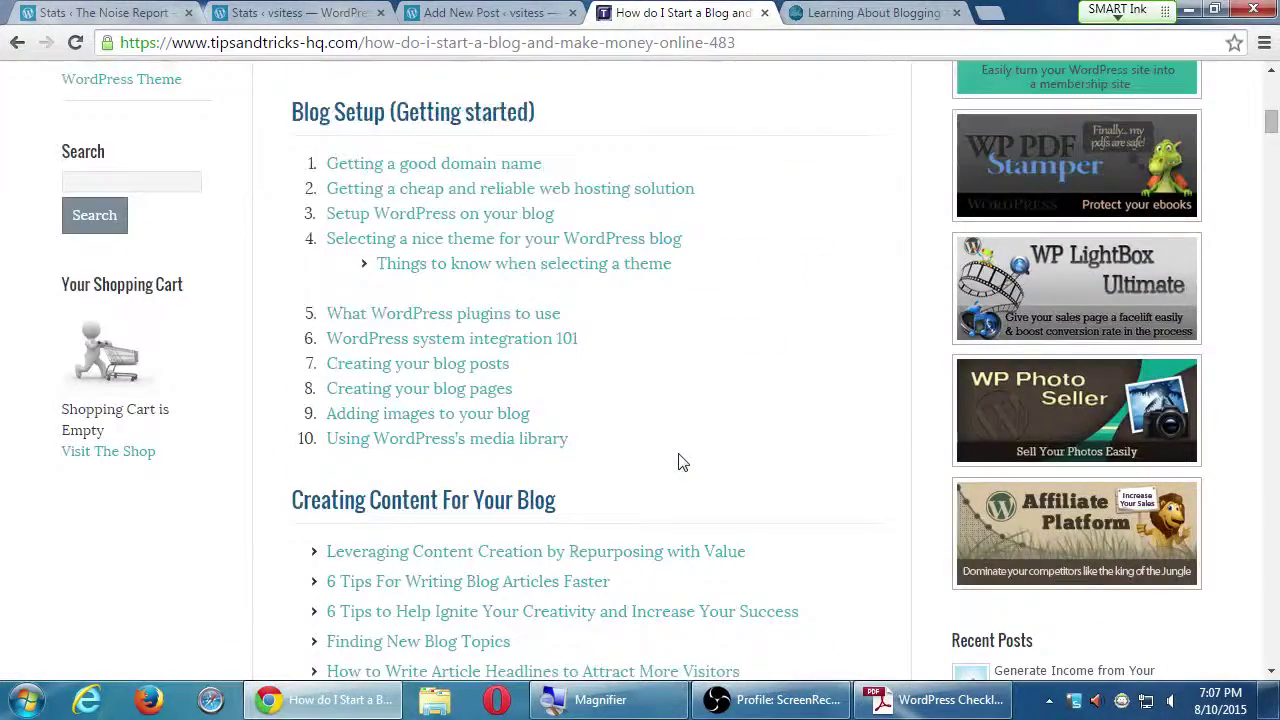
{"action": "scroll", "coordinate": [680, 462], "scroll_direction": "up", "scroll_amount": 1}
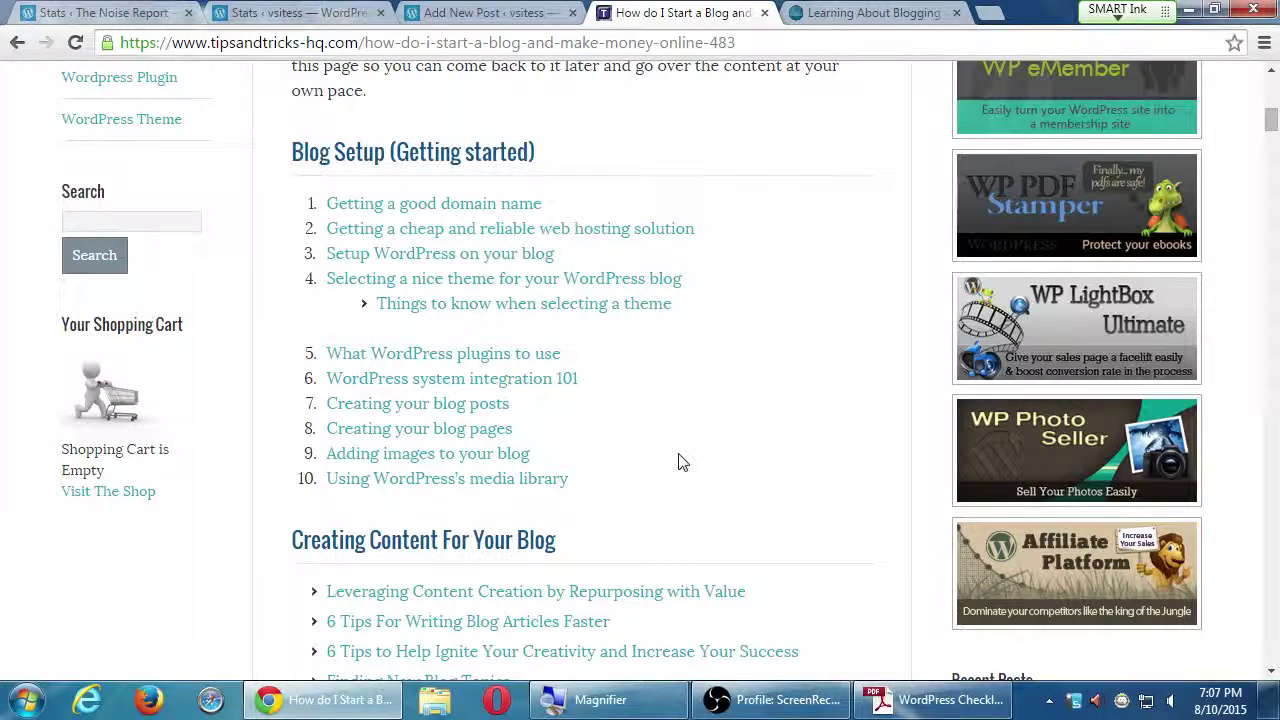
{"action": "scroll", "coordinate": [680, 462], "scroll_direction": "up", "scroll_amount": 1}
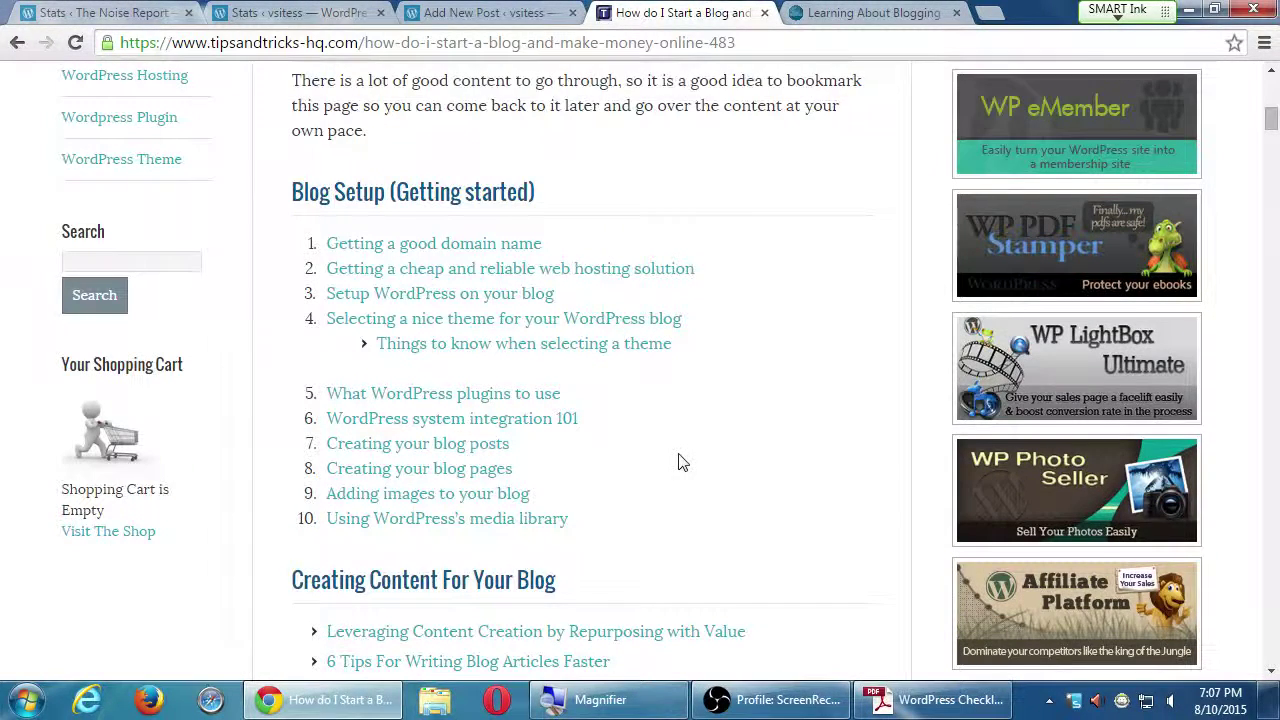
{"action": "scroll", "coordinate": [680, 462], "scroll_direction": "down", "scroll_amount": 1}
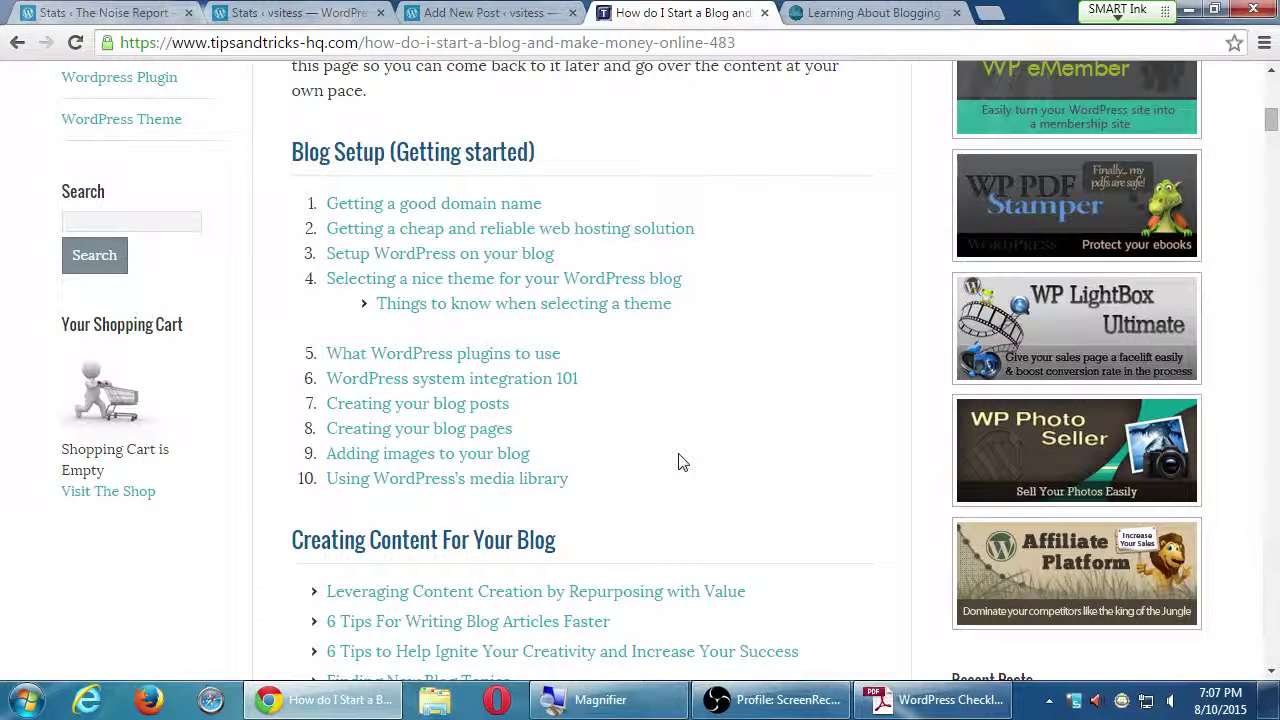
{"action": "scroll", "coordinate": [678, 462], "scroll_direction": "up", "scroll_amount": 4}
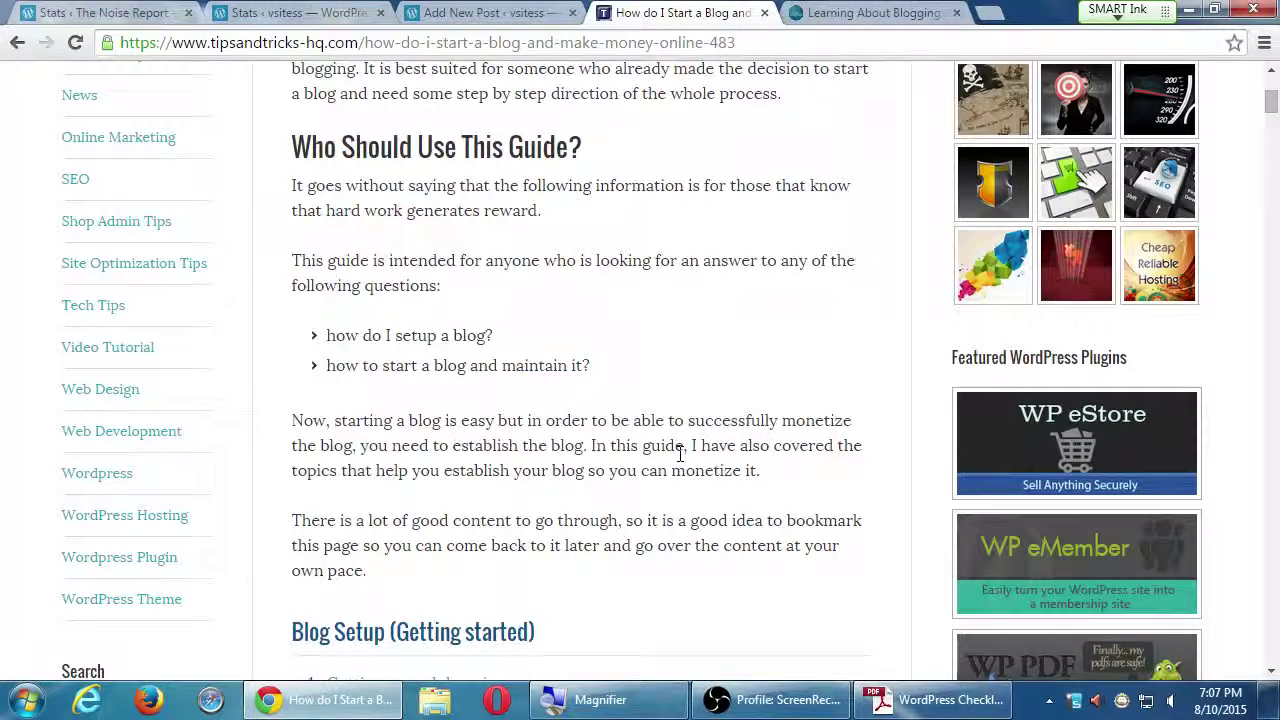
Check the Lists item in the WordPress Checklist PDF, and return to the end of the draft post in the browser.
{"action": "left_click", "coordinate": [868, 703]}
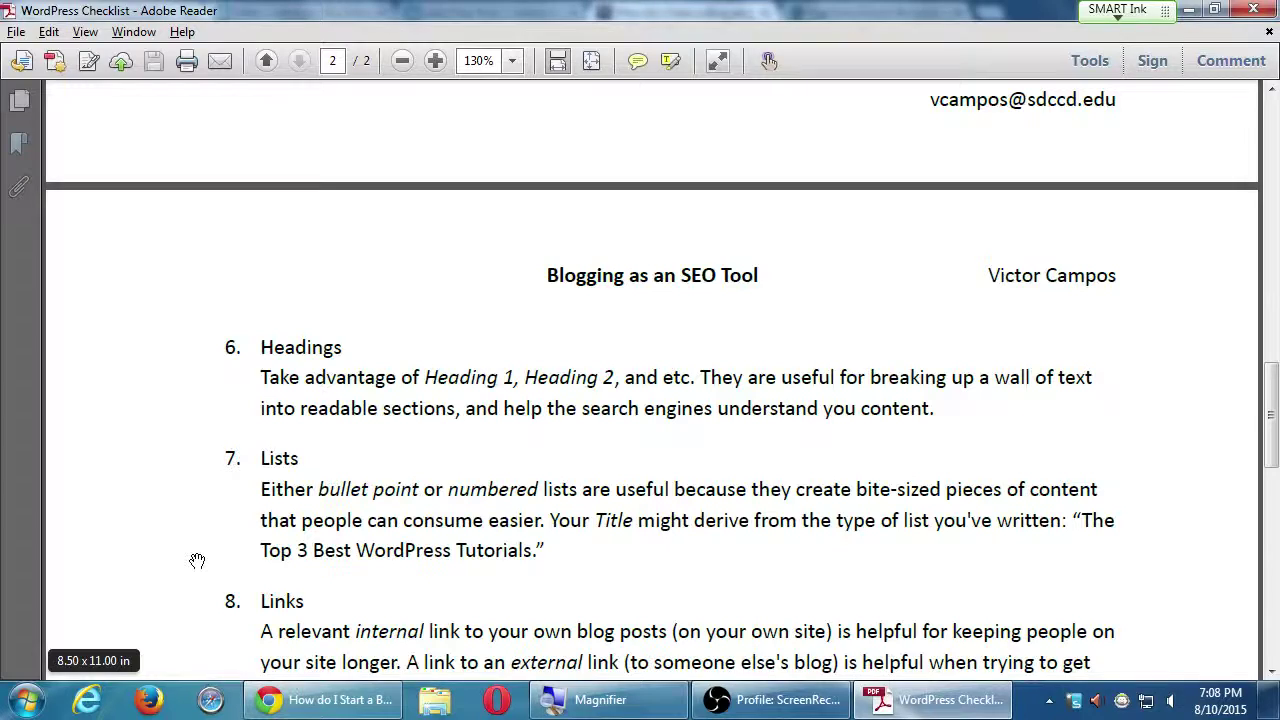
{"action": "key", "text": "alt+Tab"}
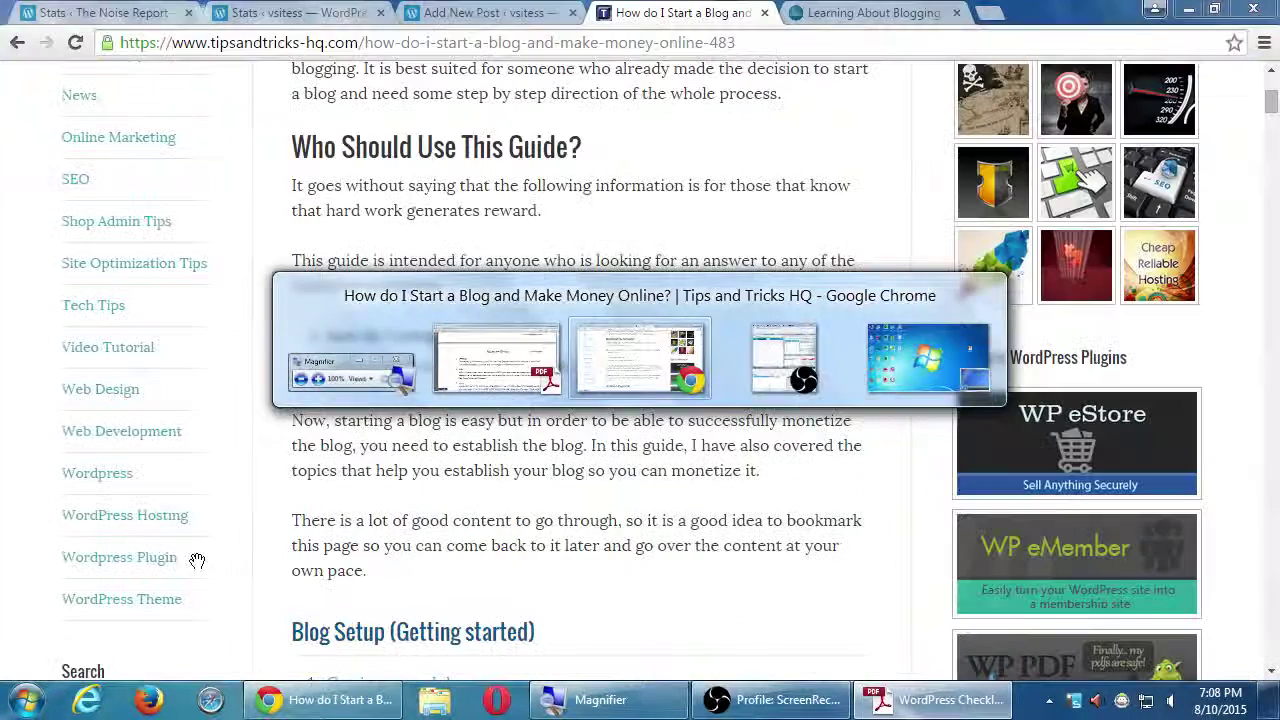
{"action": "left_click", "coordinate": [500, 12]}
{"action": "scroll", "coordinate": [270, 455], "scroll_direction": "down", "scroll_amount": 2}
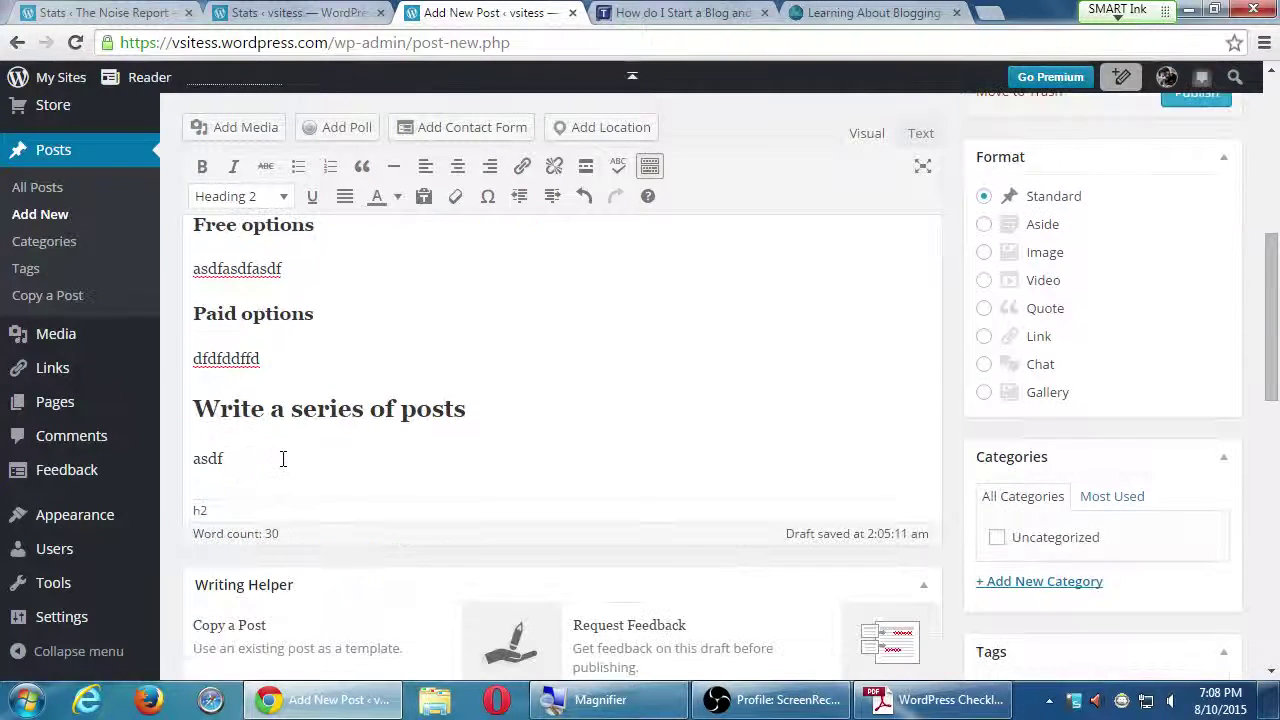
Replace the placeholder "asdf" under the "Write a series of posts" heading with "Ideas on blog posts".
{"action": "left_click", "coordinate": [320, 458]}
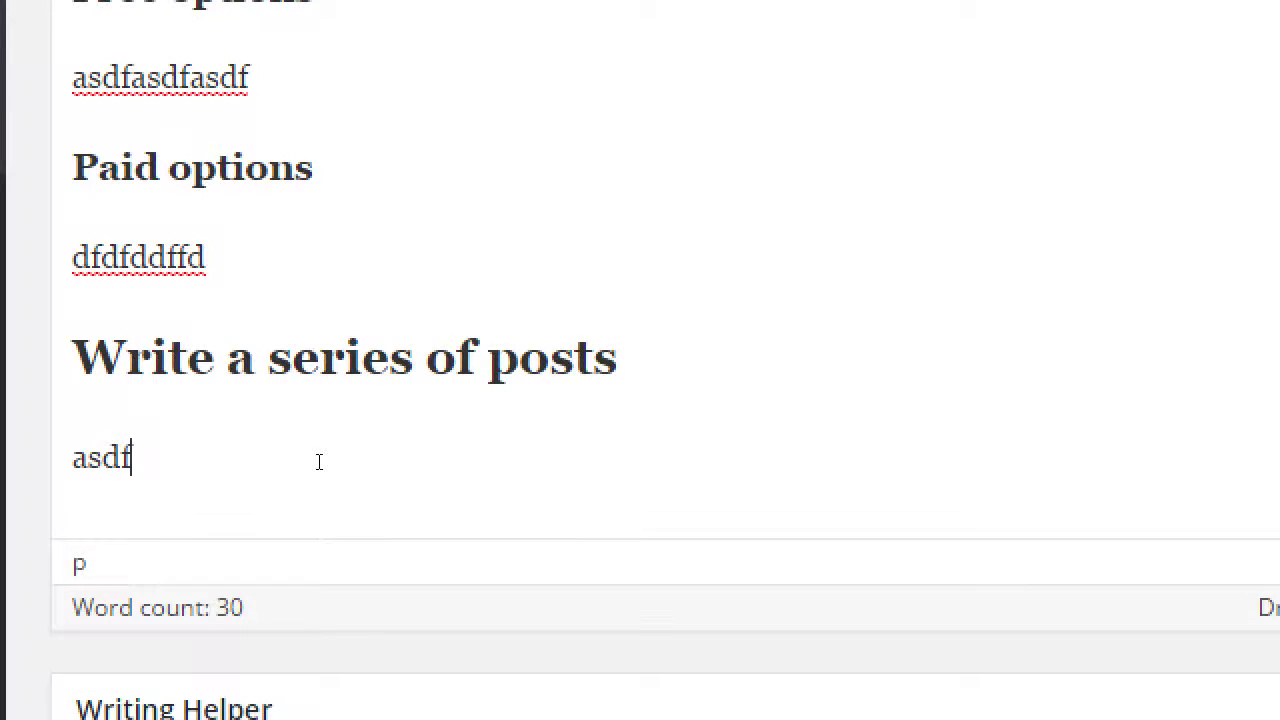
{"action": "key", "text": "shift+Left"}
{"action": "key", "text": "shift+Left"}
{"action": "key", "text": "shift+Left"}
{"action": "key", "text": "shift+Left"}
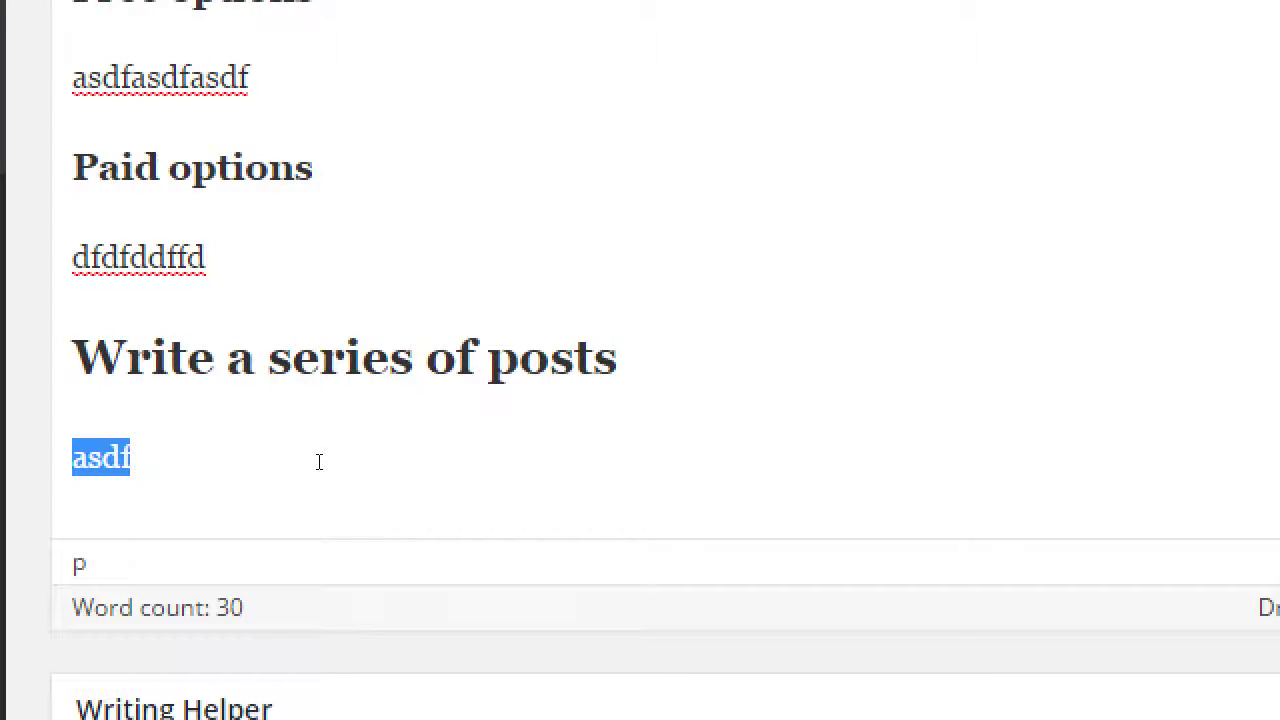
{"action": "type", "text": "Iaeas on "}
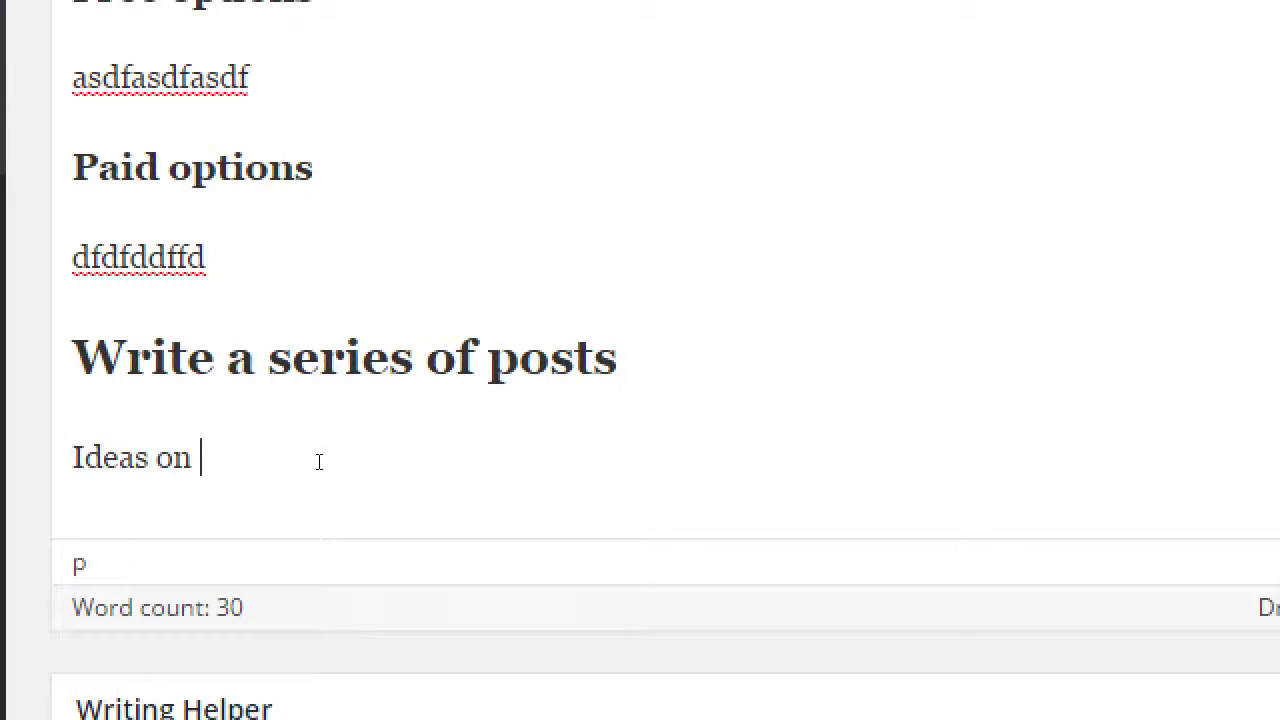
{"action": "type", "text": "blog posts"}
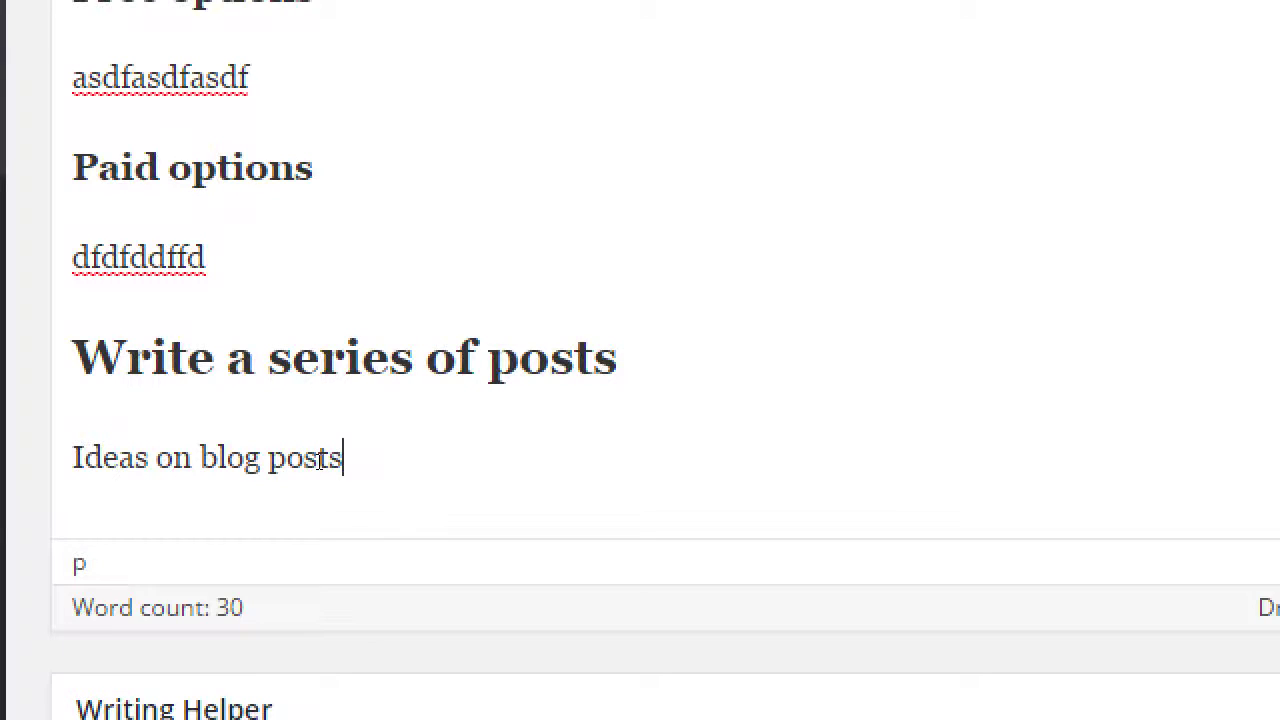
Add "How-to", "Testimonials" and "Offbeat" as separate paragraphs below "Ideas on blog posts".
{"action": "key", "text": "Return"}
{"action": "type", "text": "How-to"}
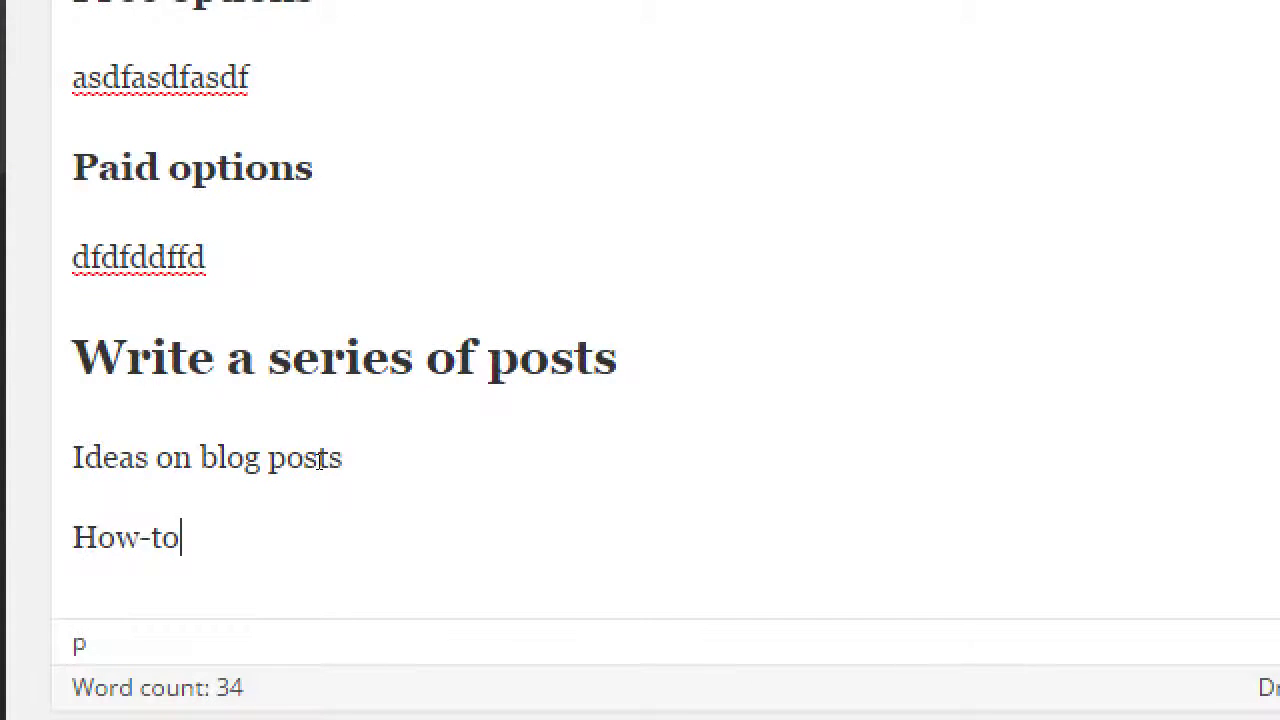
{"action": "key", "text": "Return"}
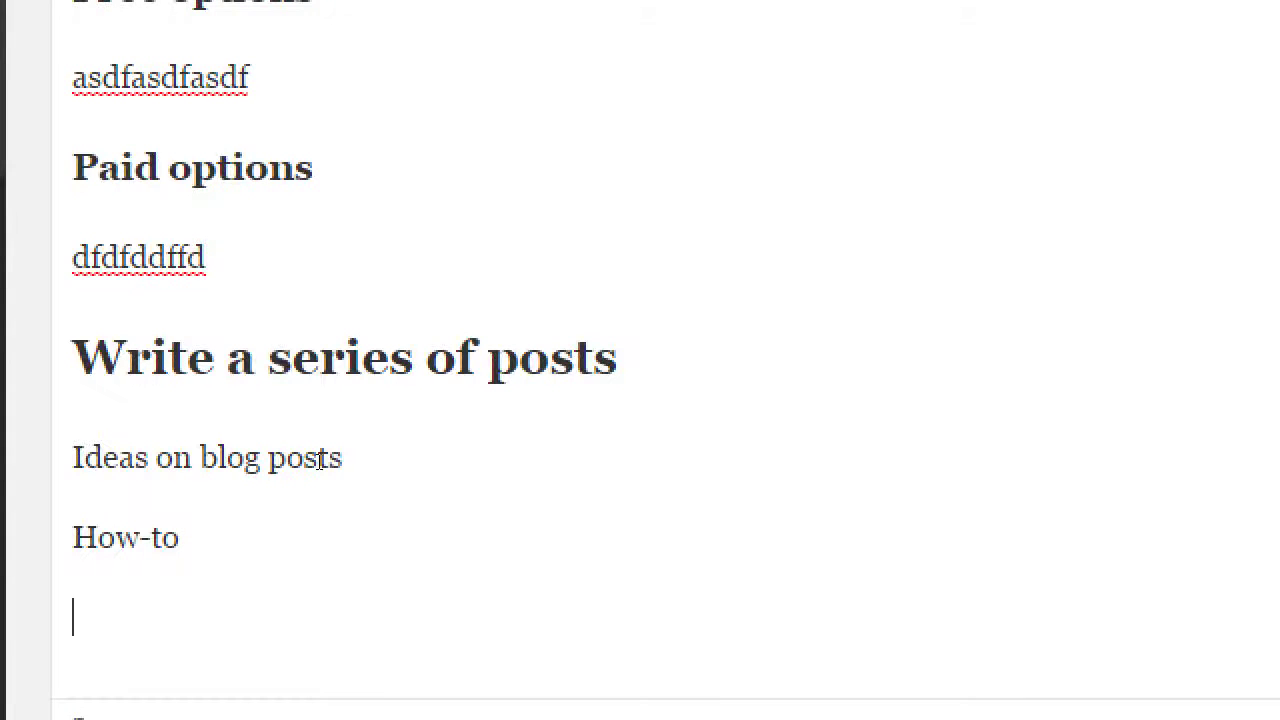
{"action": "type", "text": "Testimonials"}
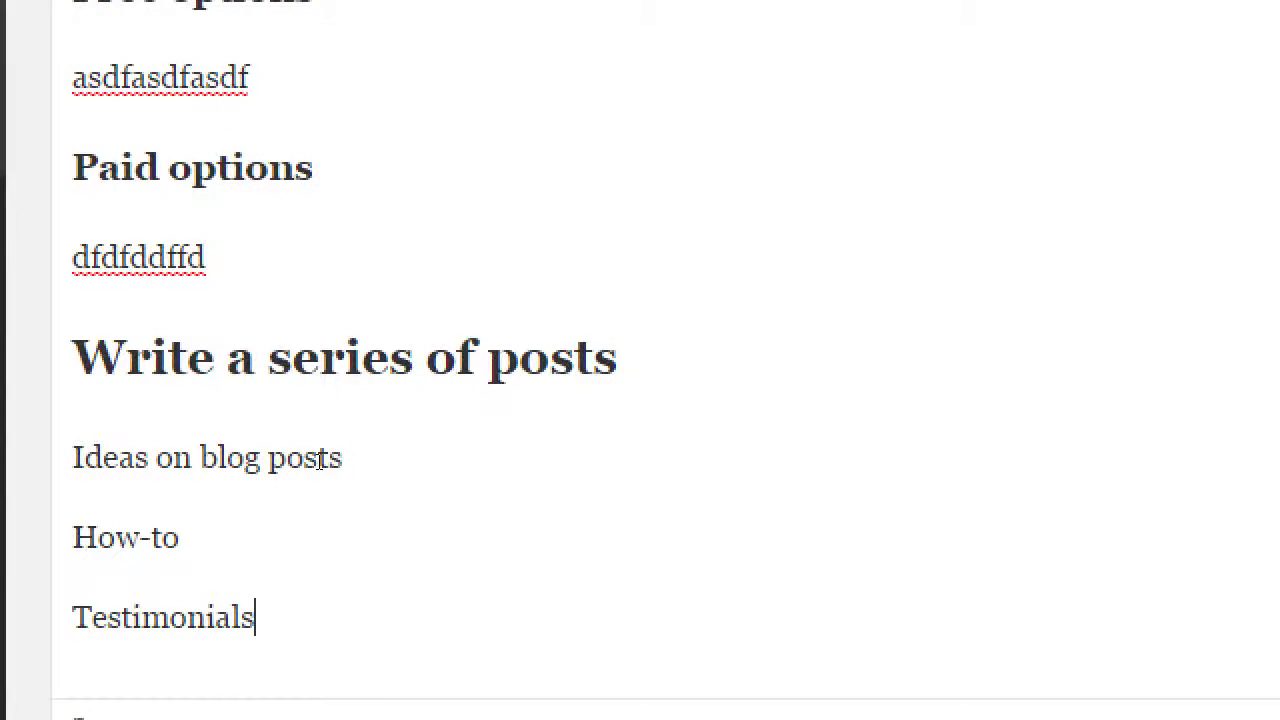
{"action": "key", "text": "Return"}
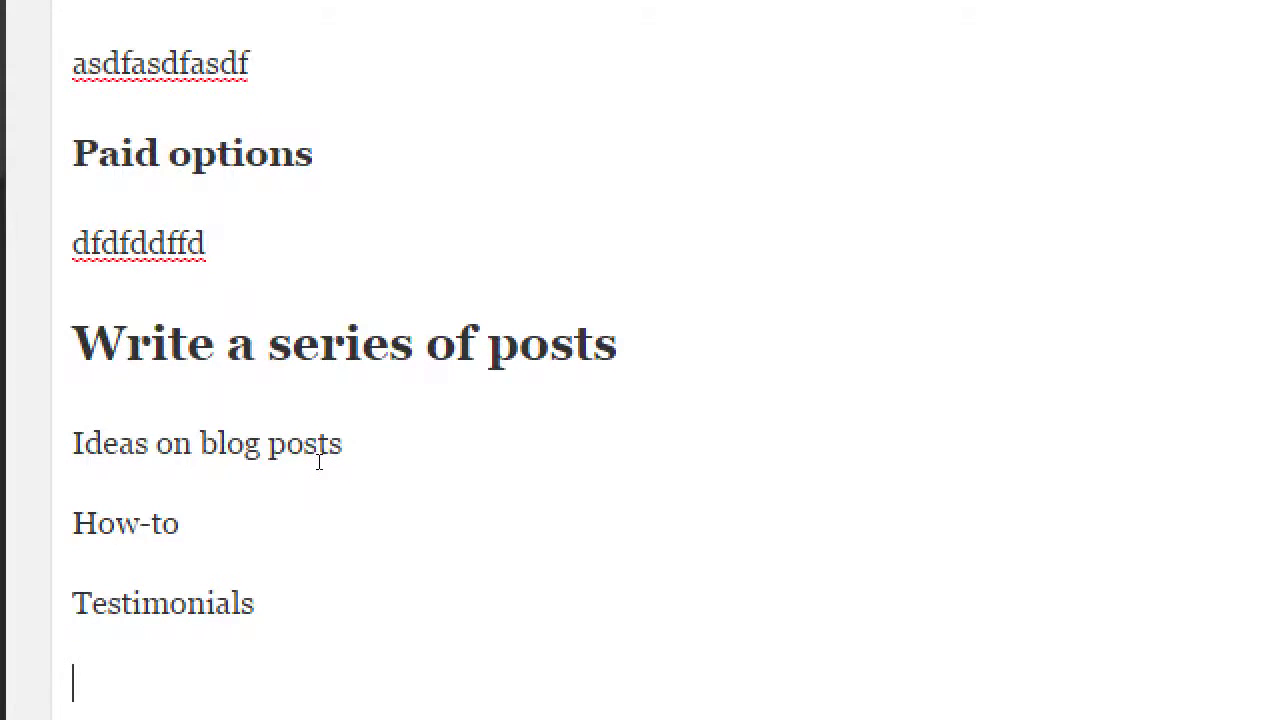
{"action": "type", "text": "Offbeat"}
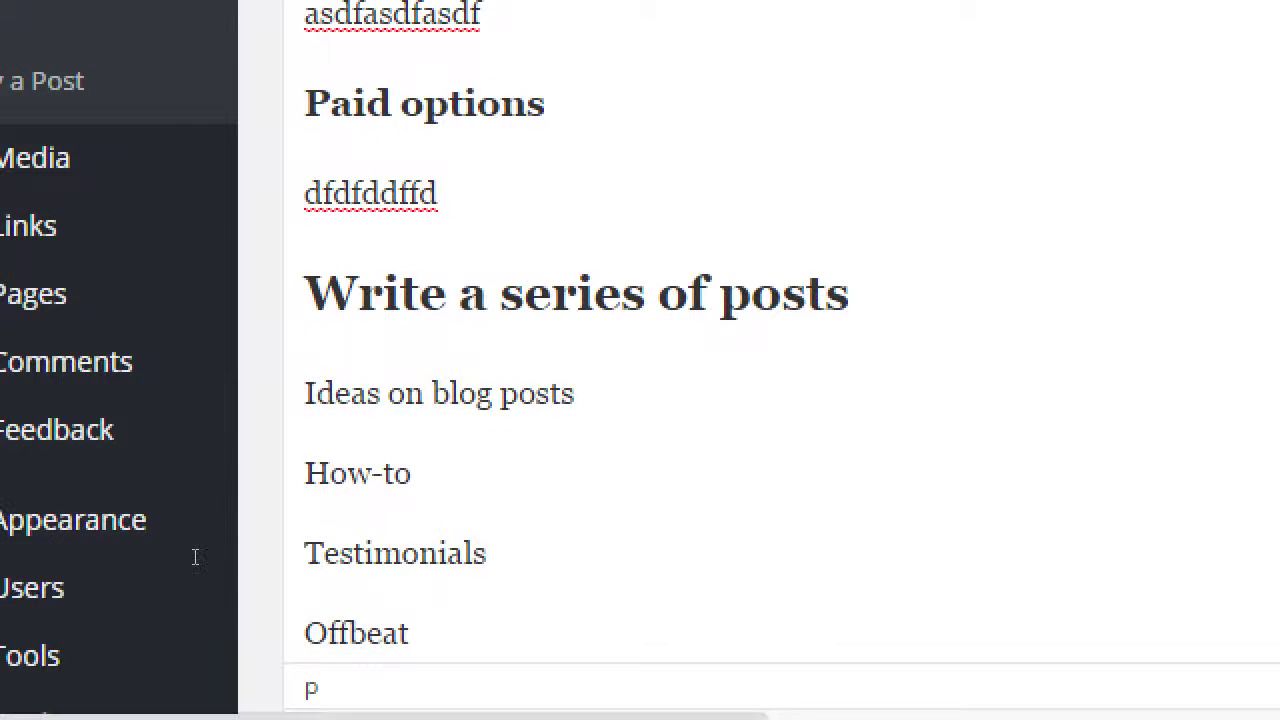
Format the "How-to", "Testimonials" and "Offbeat" lines as a bulleted list.
{"action": "left_click_drag", "start_coordinate": [251, 609], "coordinate": [175, 547]}
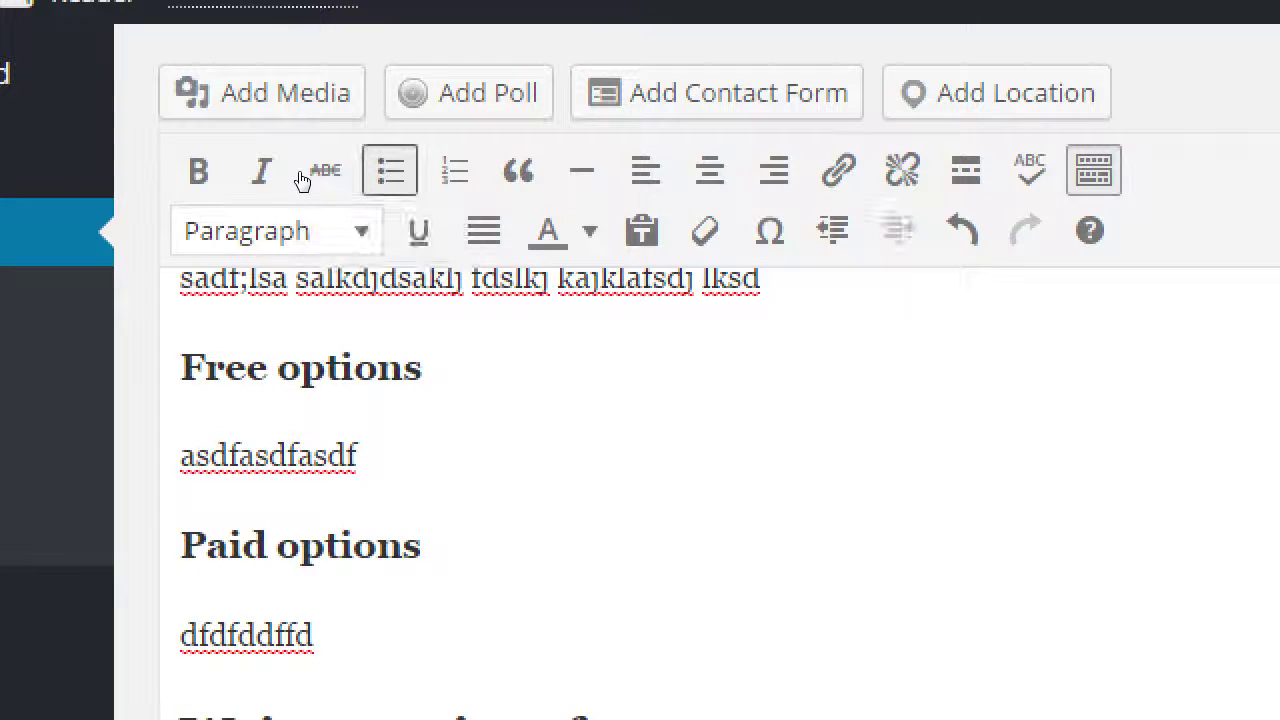
{"action": "scroll", "coordinate": [284, 551], "scroll_direction": "up", "scroll_amount": 1}
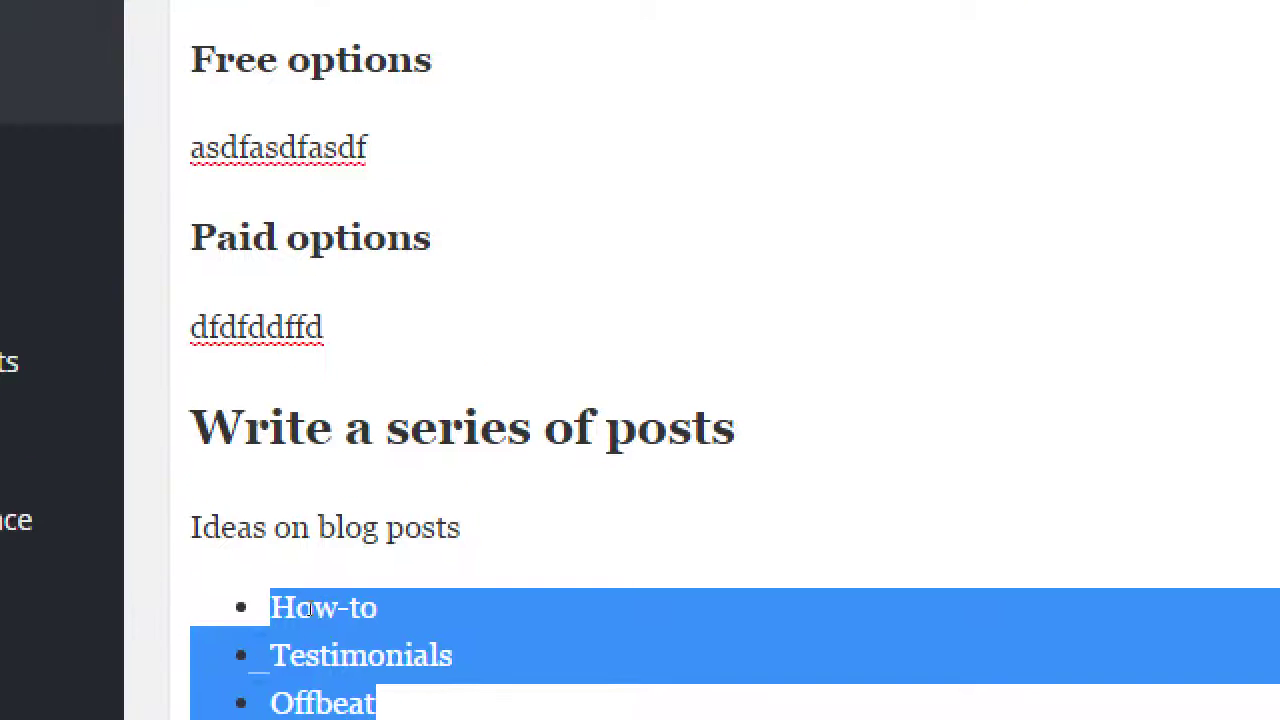
{"action": "scroll", "coordinate": [299, 600], "scroll_direction": "down", "scroll_amount": 1}
{"action": "key", "text": "Right"}
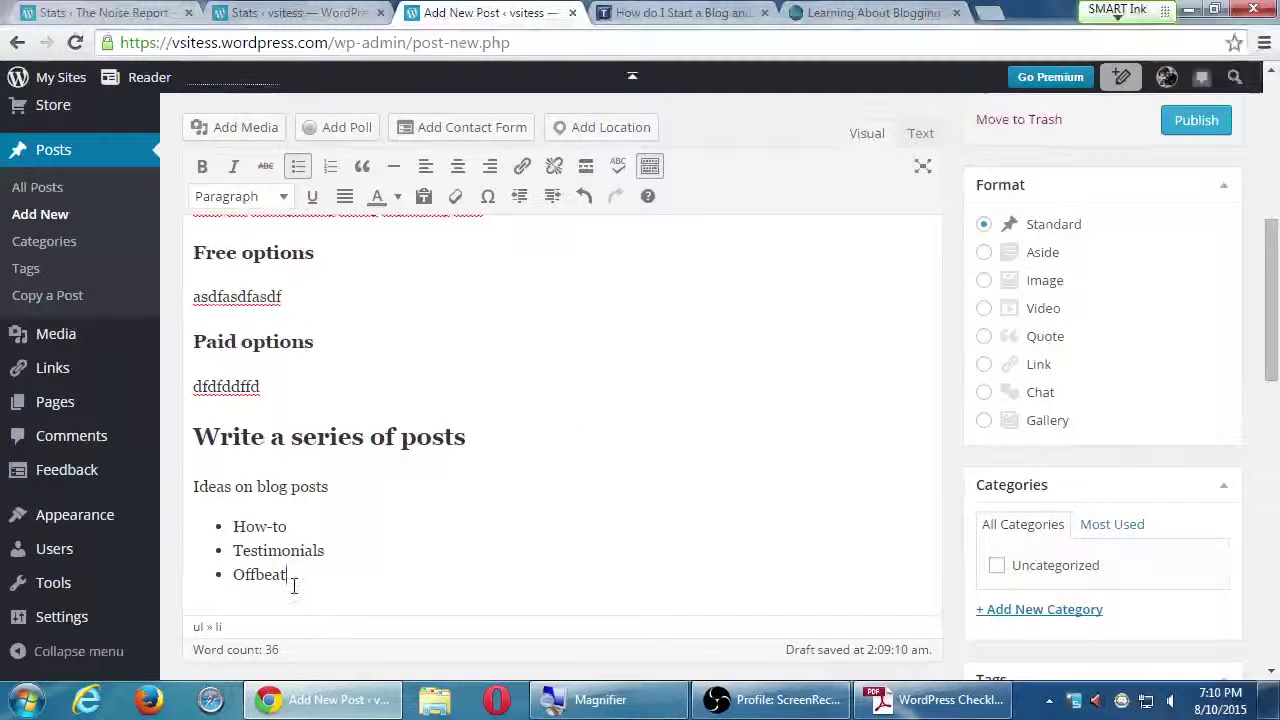
Try switching the three-item list of blog post ideas to a numbered list.
{"action": "left_click_drag", "start_coordinate": [293, 585], "coordinate": [228, 522]}
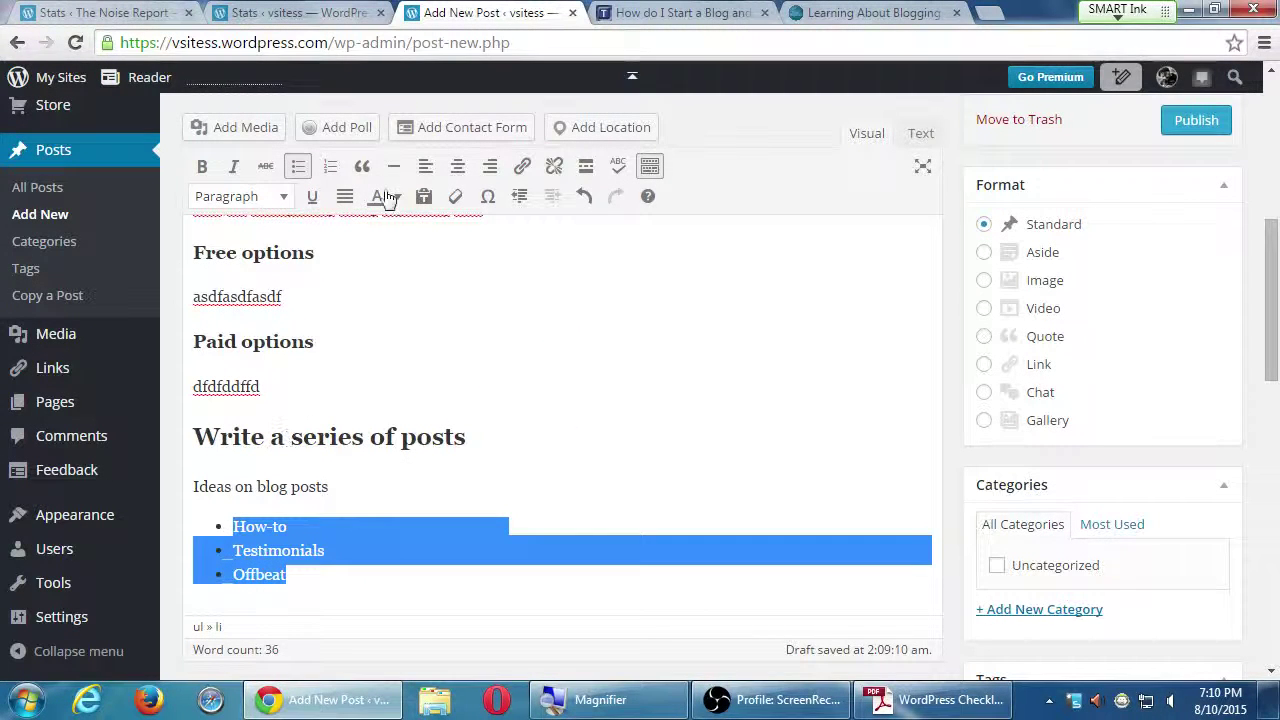
{"action": "left_click", "coordinate": [328, 167]}
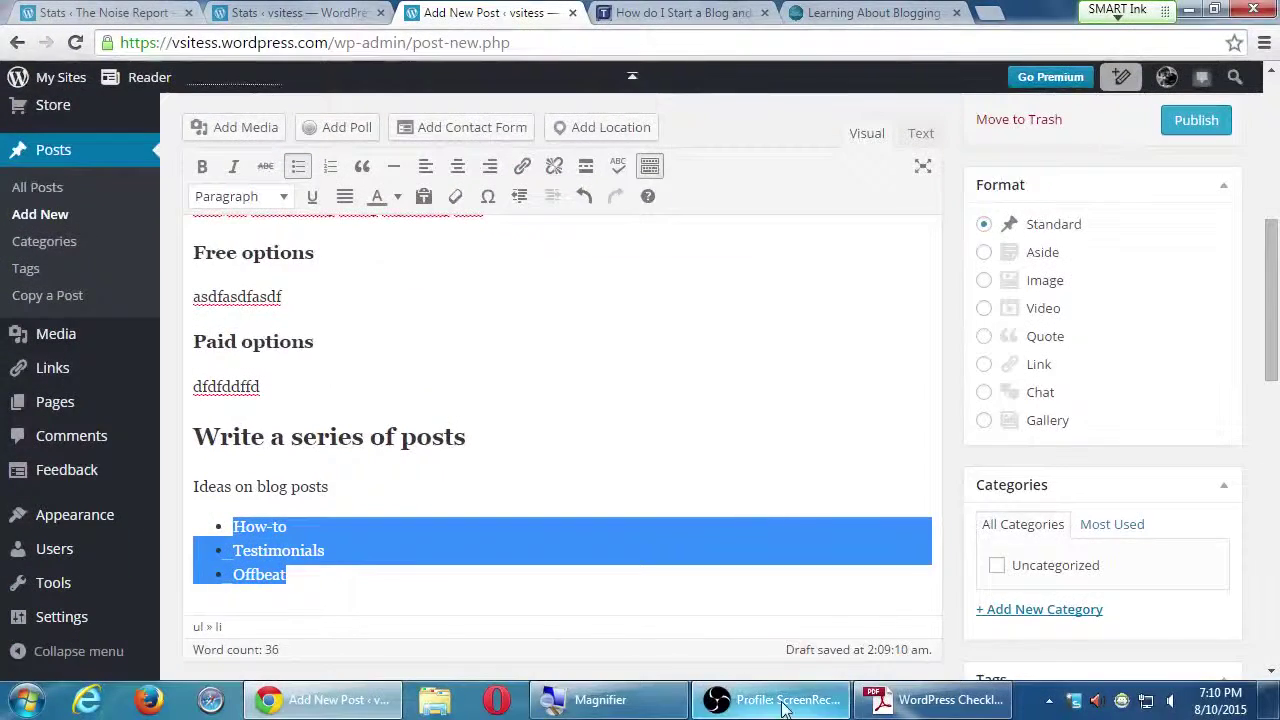
Switch to the WordPress Checklist PDF in Adobe Reader and read the Lists and Links items, returning to the post editor.
{"action": "left_click", "coordinate": [905, 699]}
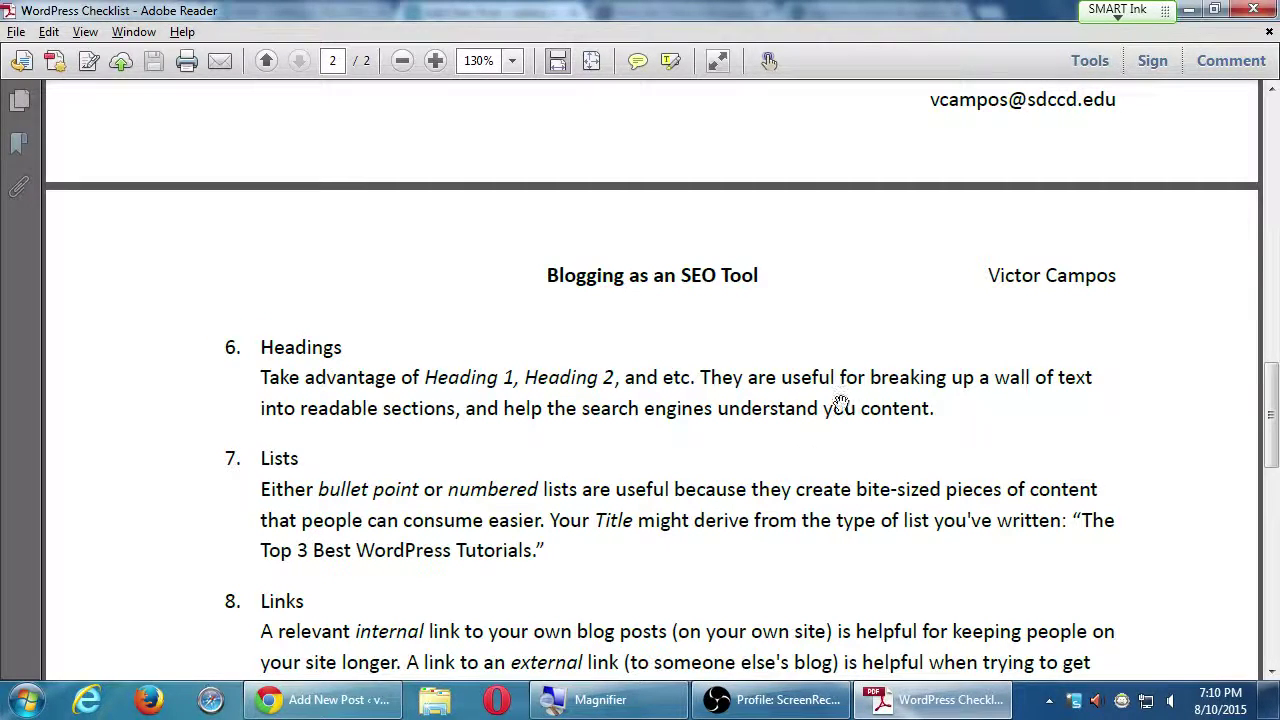
{"action": "scroll", "coordinate": [830, 505], "scroll_direction": "down", "scroll_amount": 1}
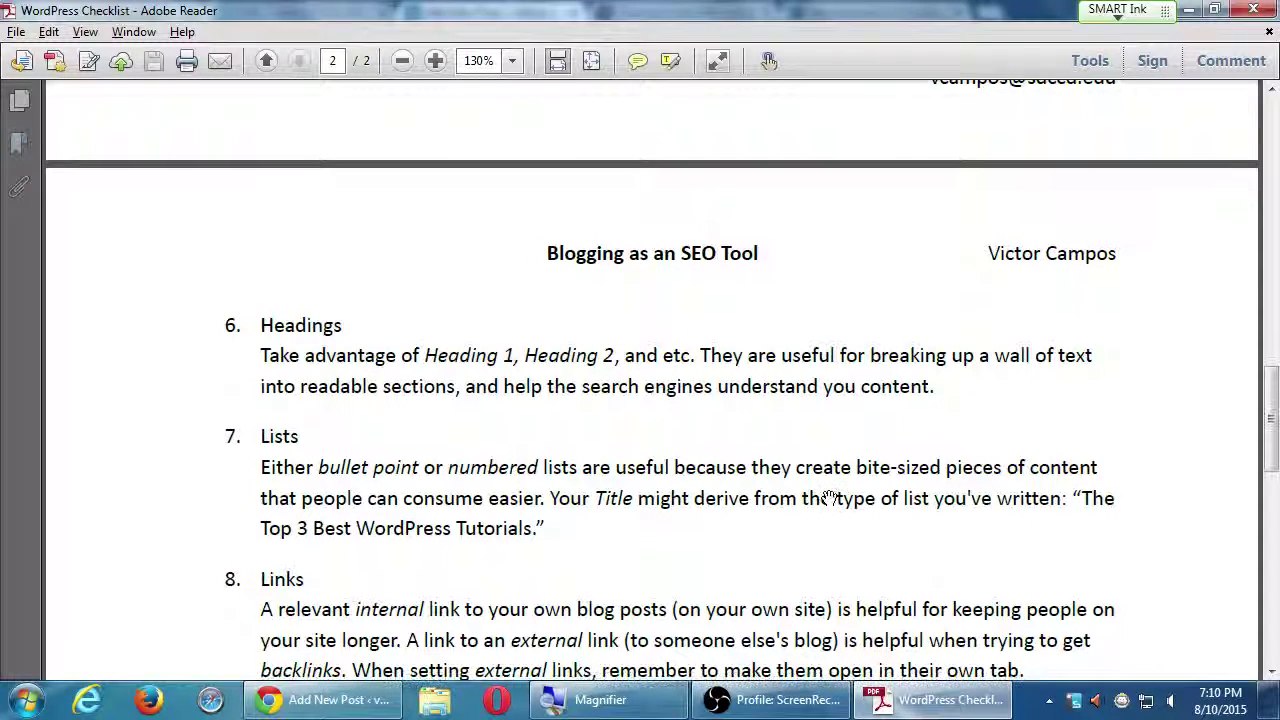
{"action": "left_click_drag", "start_coordinate": [830, 530], "coordinate": [843, 408]}
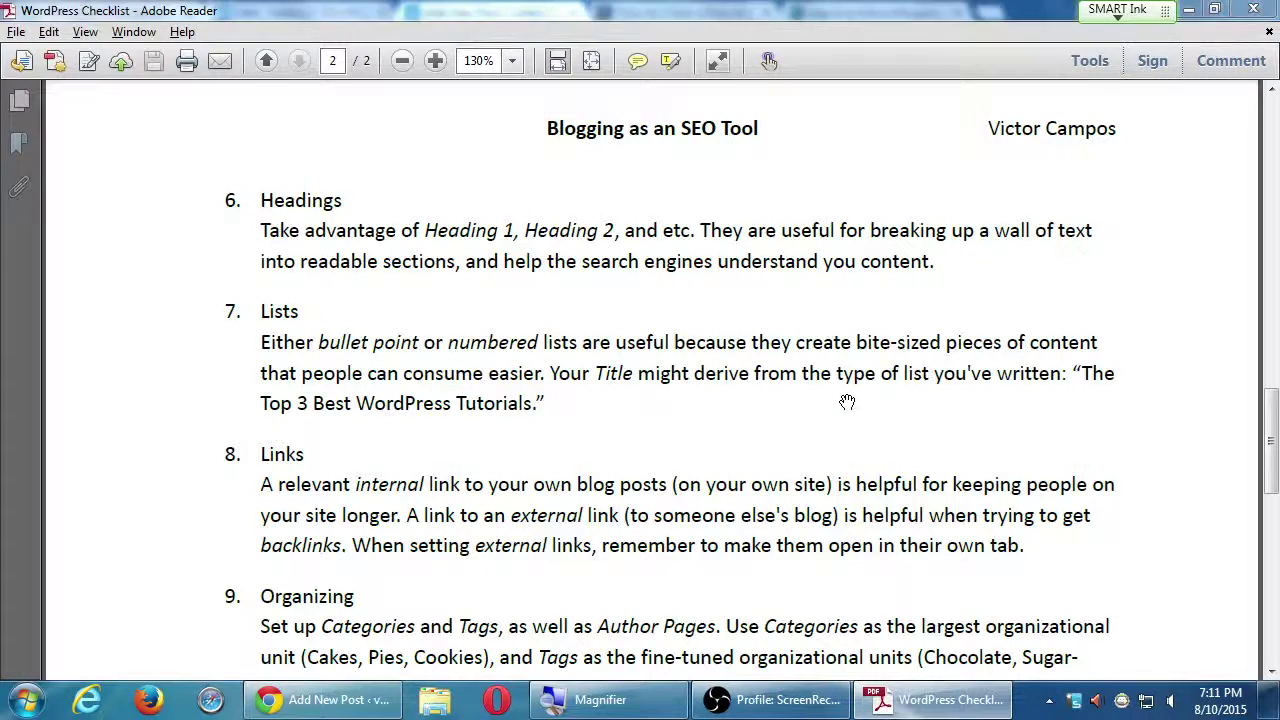
{"action": "key", "text": "alt+Tab"}
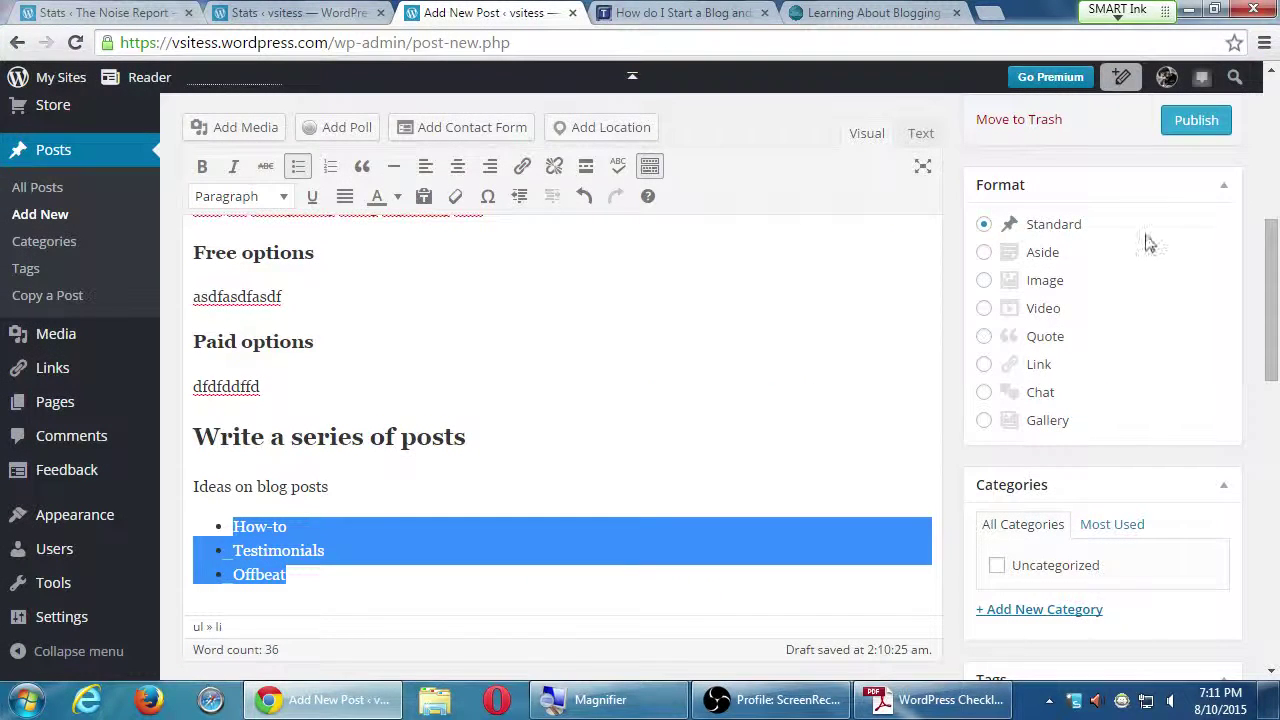
Save the post "The Restaurant Owner's Guide to Blogging" as a draft.
{"action": "left_click", "coordinate": [1270, 120]}
{"action": "left_click_drag", "start_coordinate": [1265, 120], "coordinate": [1256, 183]}
{"action": "scroll", "coordinate": [1256, 183], "scroll_direction": "up", "scroll_amount": 1}
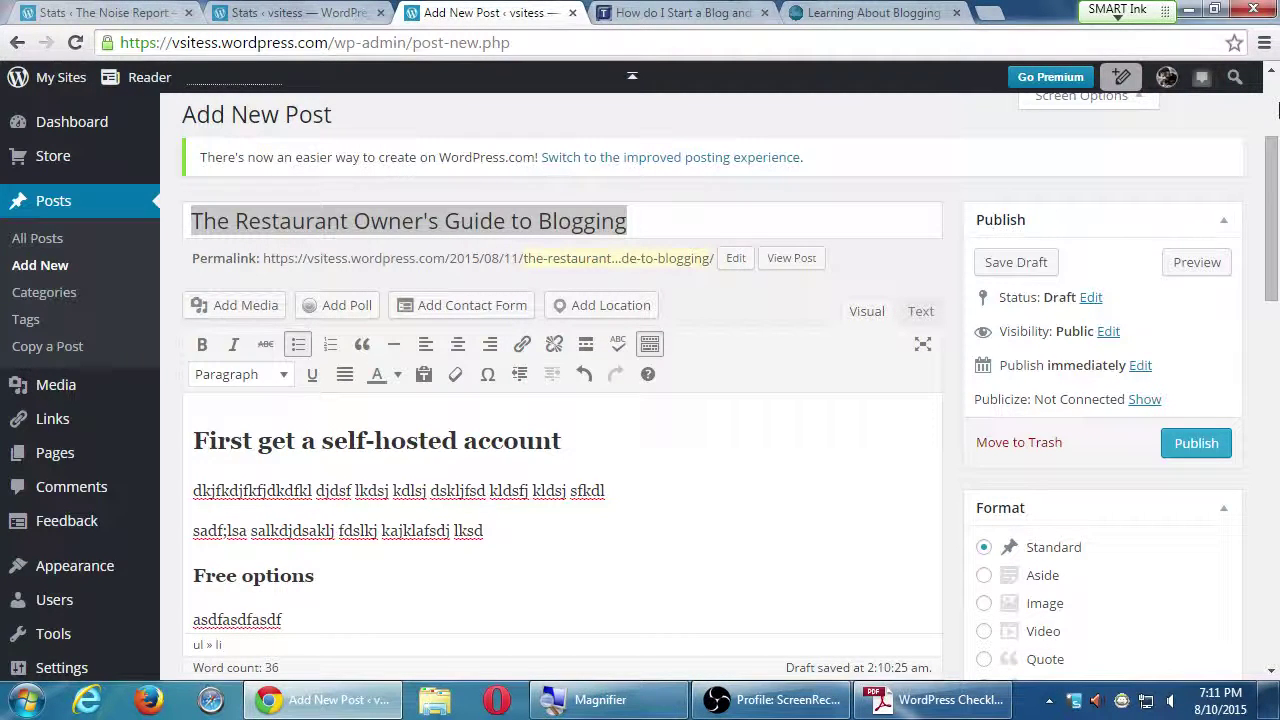
{"action": "left_click", "coordinate": [1015, 262]}
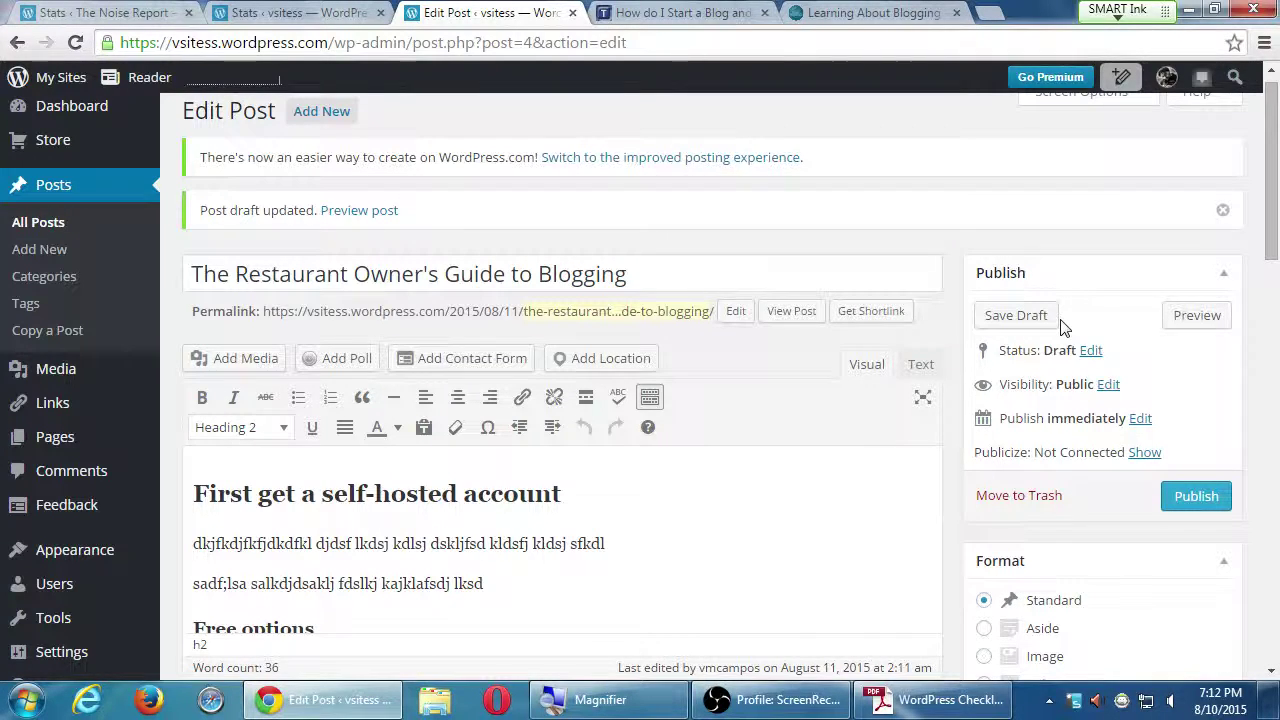
Review the saved draft from its title down to the bulleted list under "Write a series of posts".
{"action": "left_click_drag", "start_coordinate": [1268, 140], "coordinate": [1234, 266]}
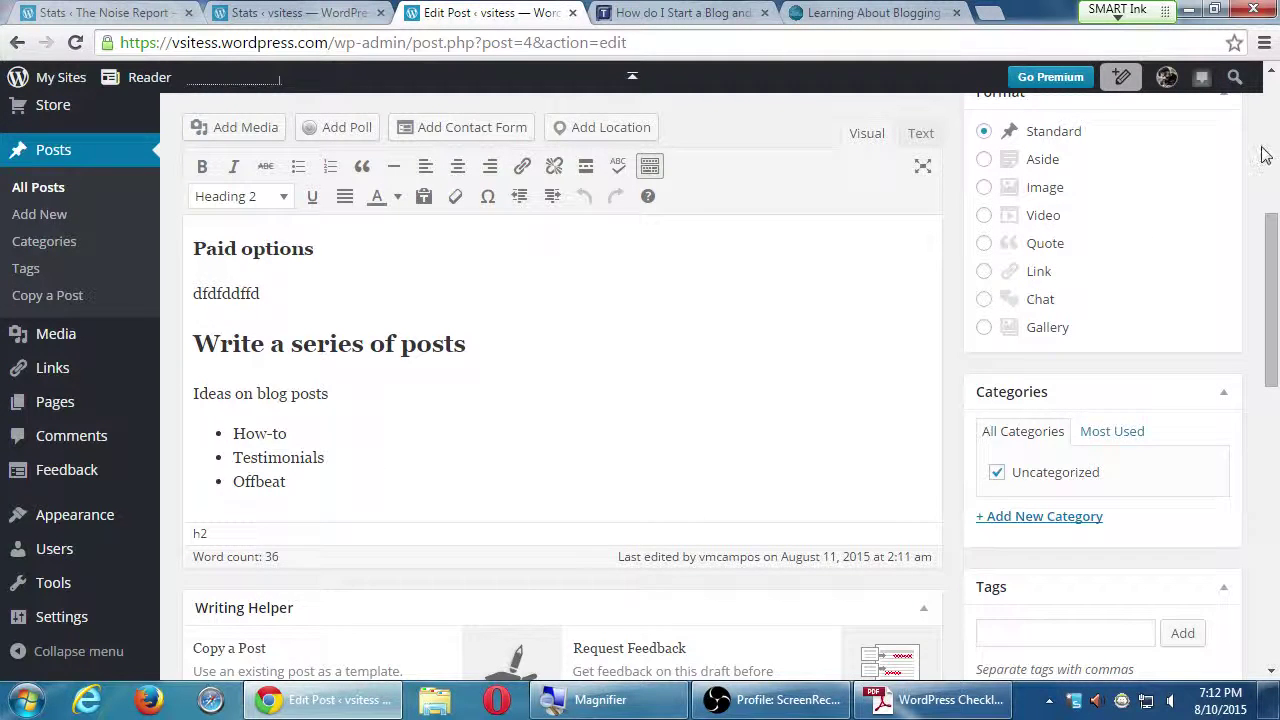
{"action": "scroll", "coordinate": [1040, 350], "scroll_direction": "up", "scroll_amount": 5}
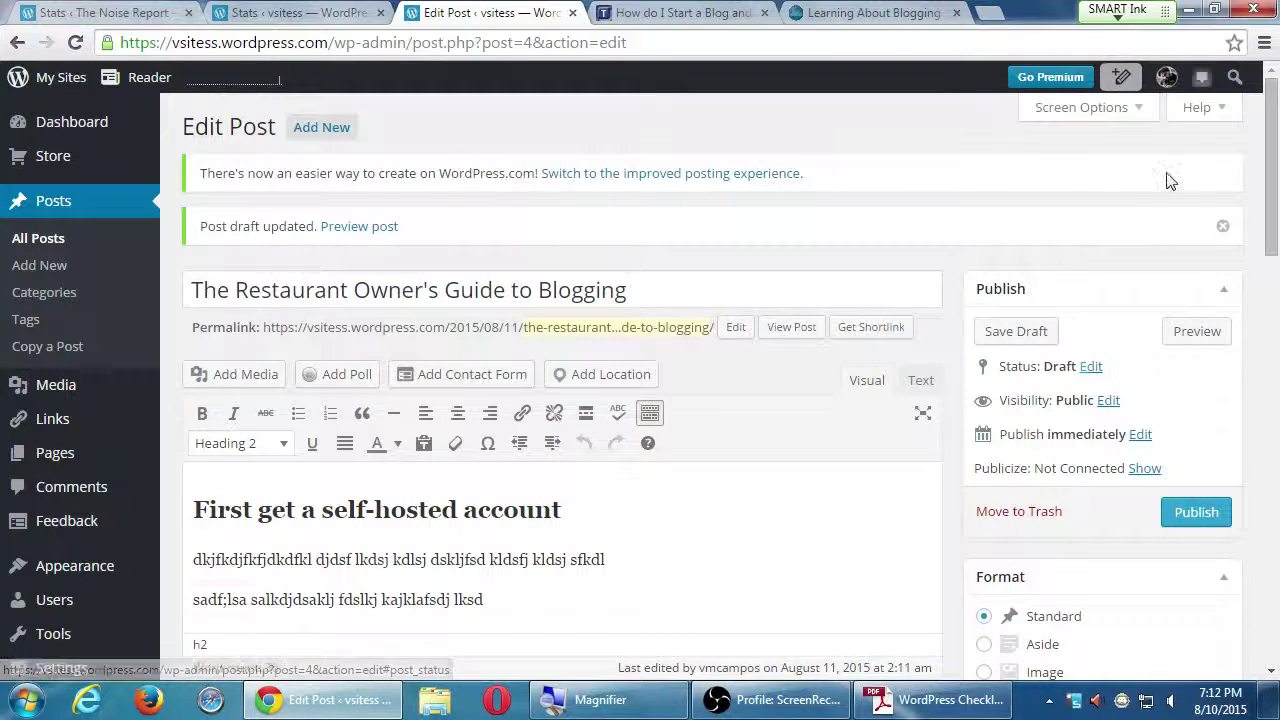
{"action": "left_click_drag", "start_coordinate": [1265, 155], "coordinate": [1260, 259]}
{"action": "left_click_drag", "start_coordinate": [237, 390], "coordinate": [243, 423]}
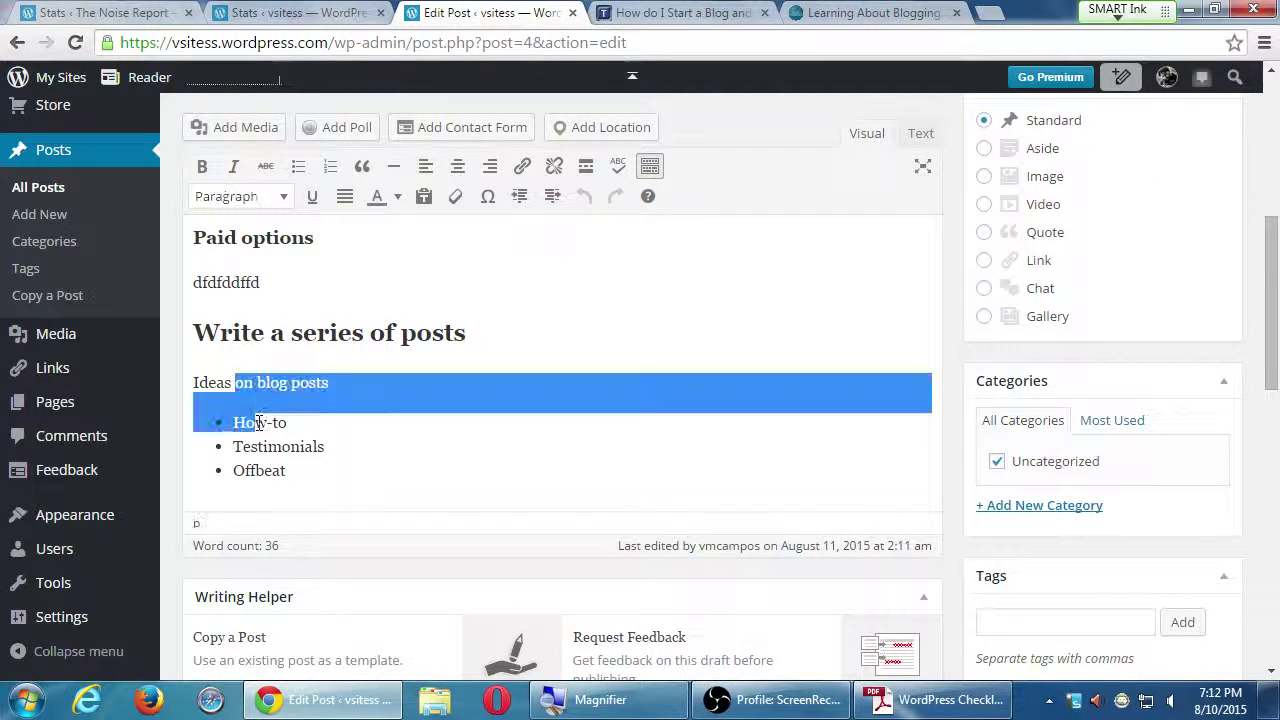
{"action": "left_click", "coordinate": [306, 471]}
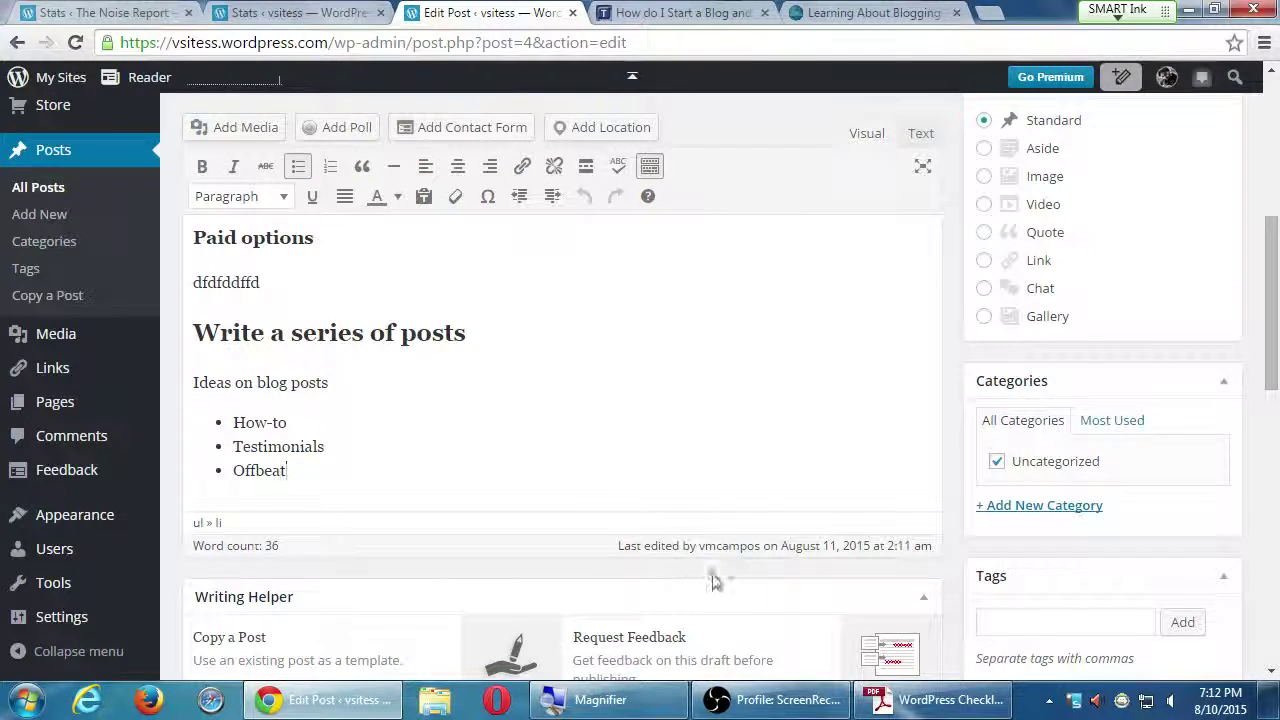
Switch to the checklist PDF in Adobe Reader and read the Lists, Links and Organizing items, returning to the post editor.
{"action": "left_click", "coordinate": [940, 700]}
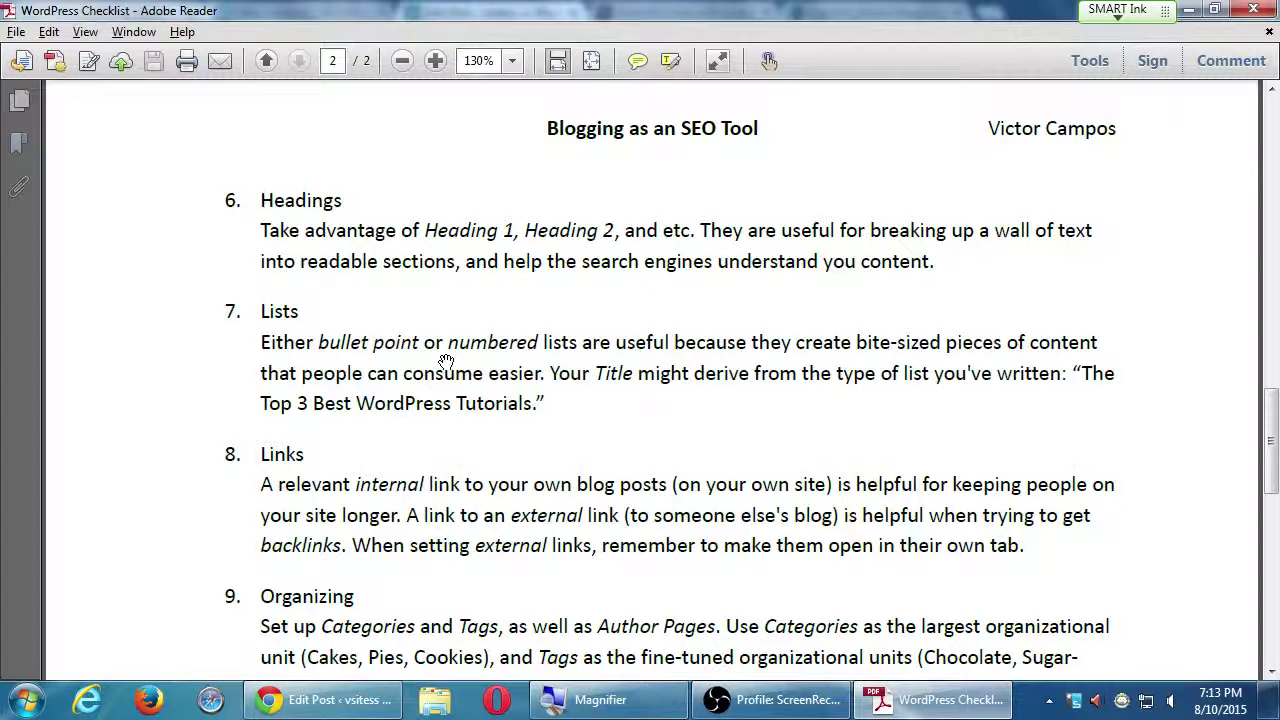
{"action": "scroll", "coordinate": [815, 506], "scroll_direction": "down", "scroll_amount": 1}
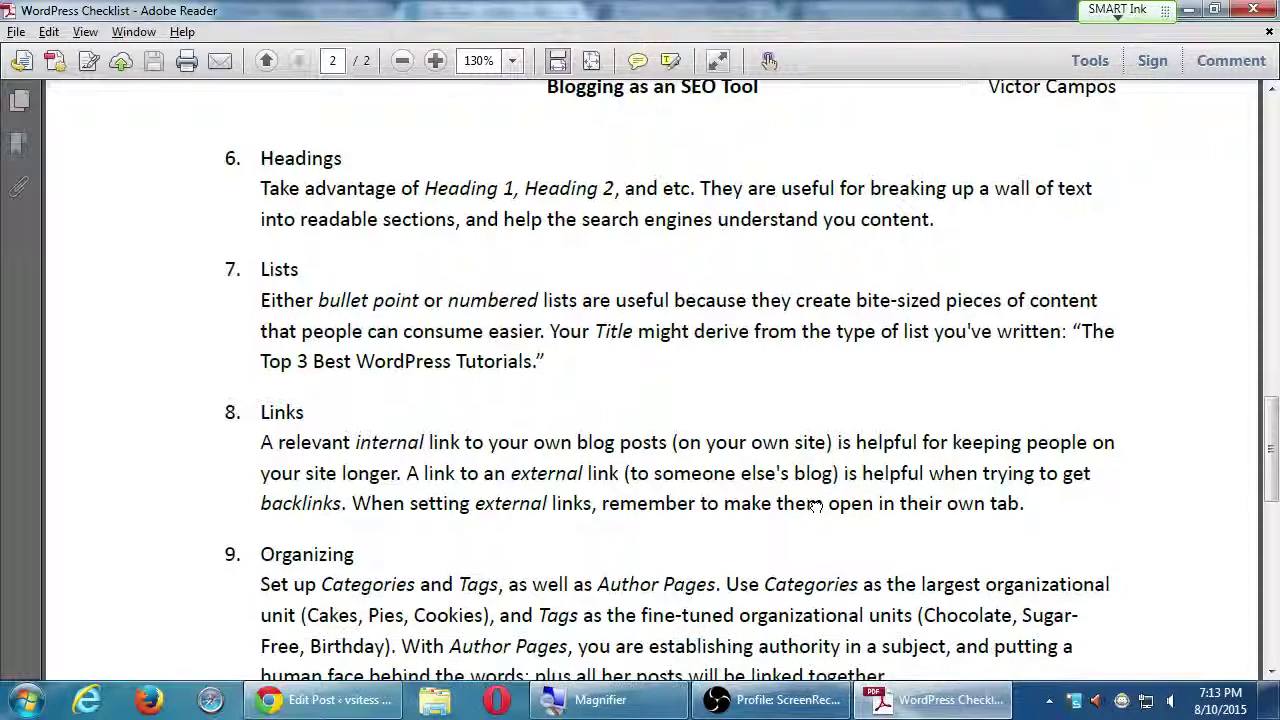
{"action": "scroll", "coordinate": [815, 506], "scroll_direction": "down", "scroll_amount": 1}
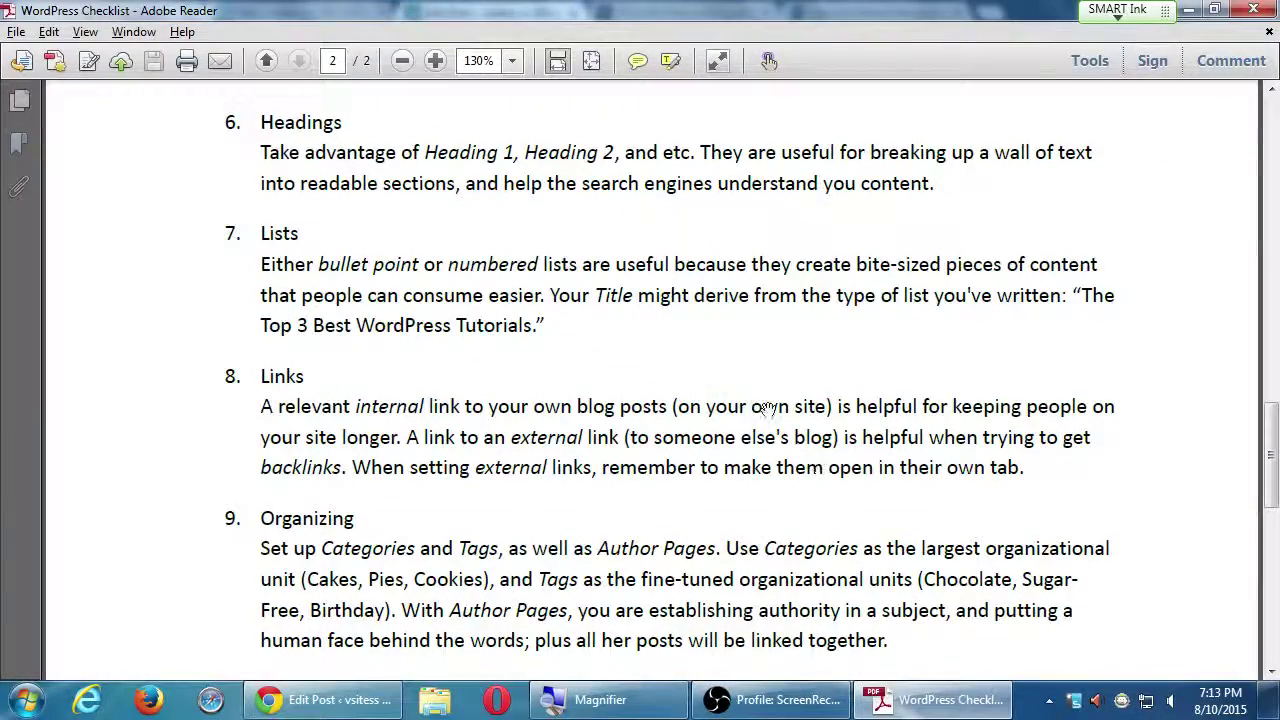
{"action": "scroll", "coordinate": [444, 414], "scroll_direction": "down", "scroll_amount": 3}
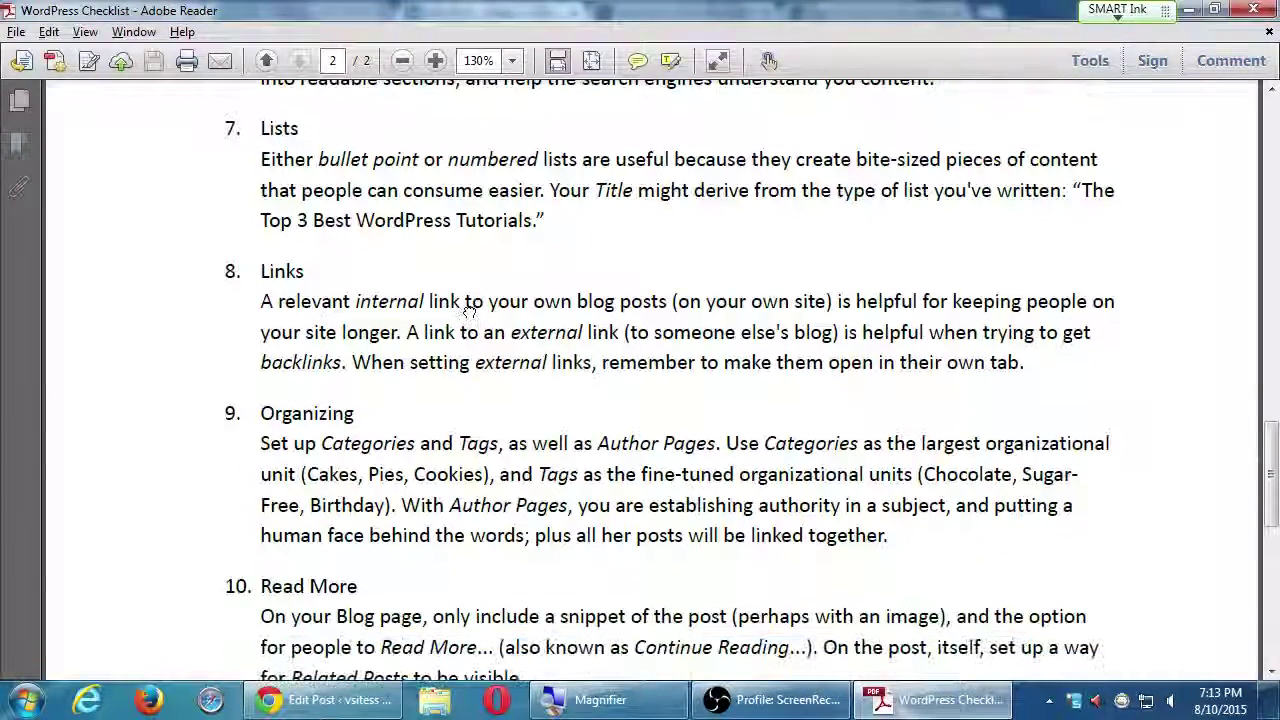
{"action": "scroll", "coordinate": [323, 250], "scroll_direction": "up", "scroll_amount": 3}
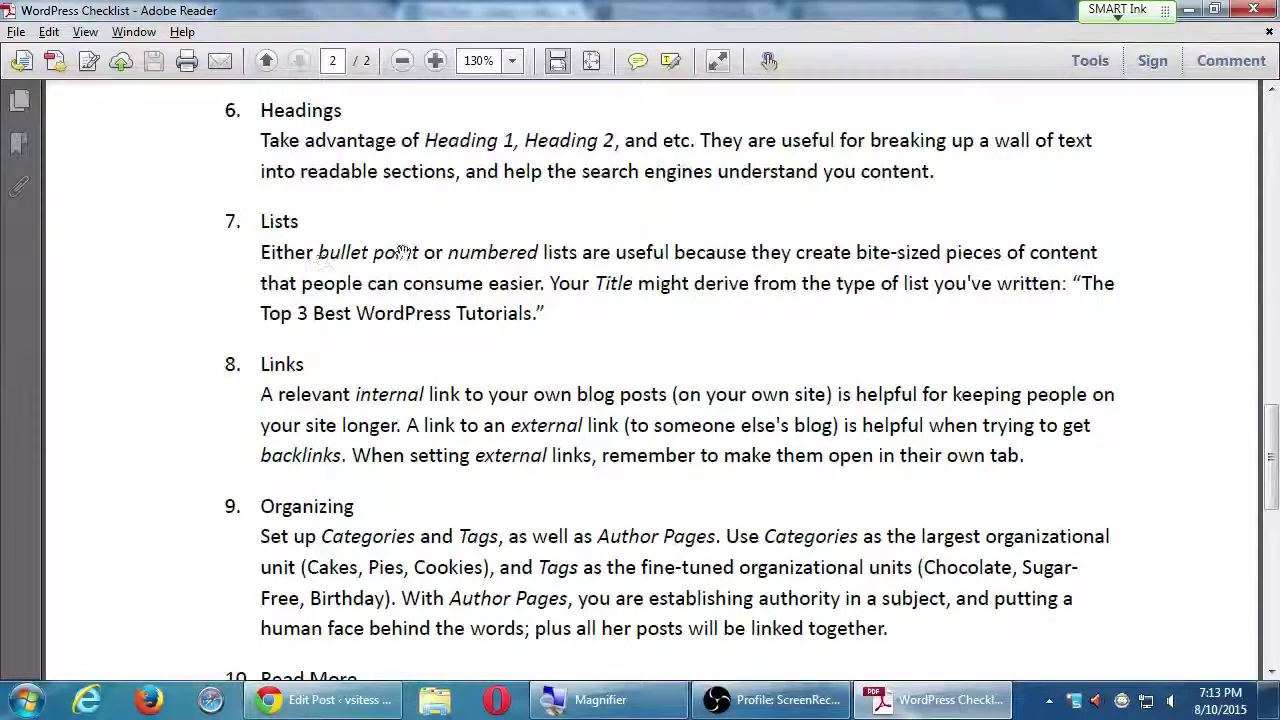
{"action": "left_click", "coordinate": [926, 706]}
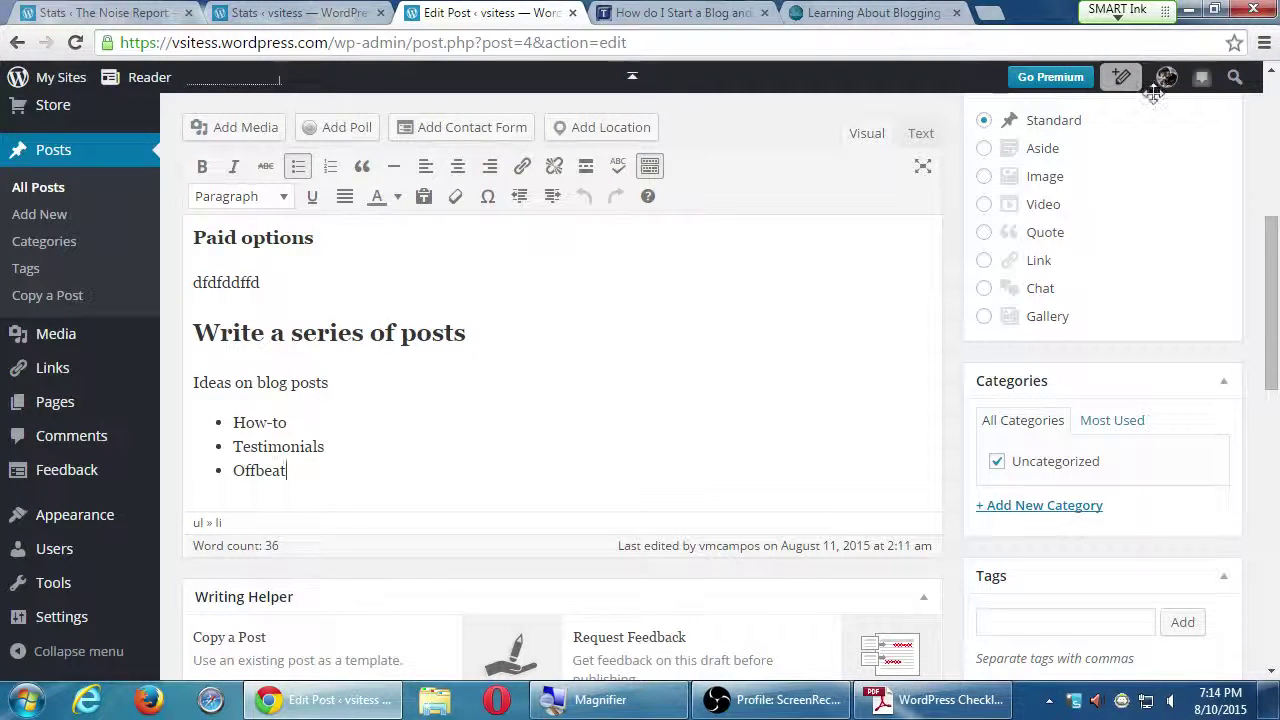
Dismiss the draft-updated notice above the post title and save the draft again.
{"action": "left_click", "coordinate": [1273, 110]}
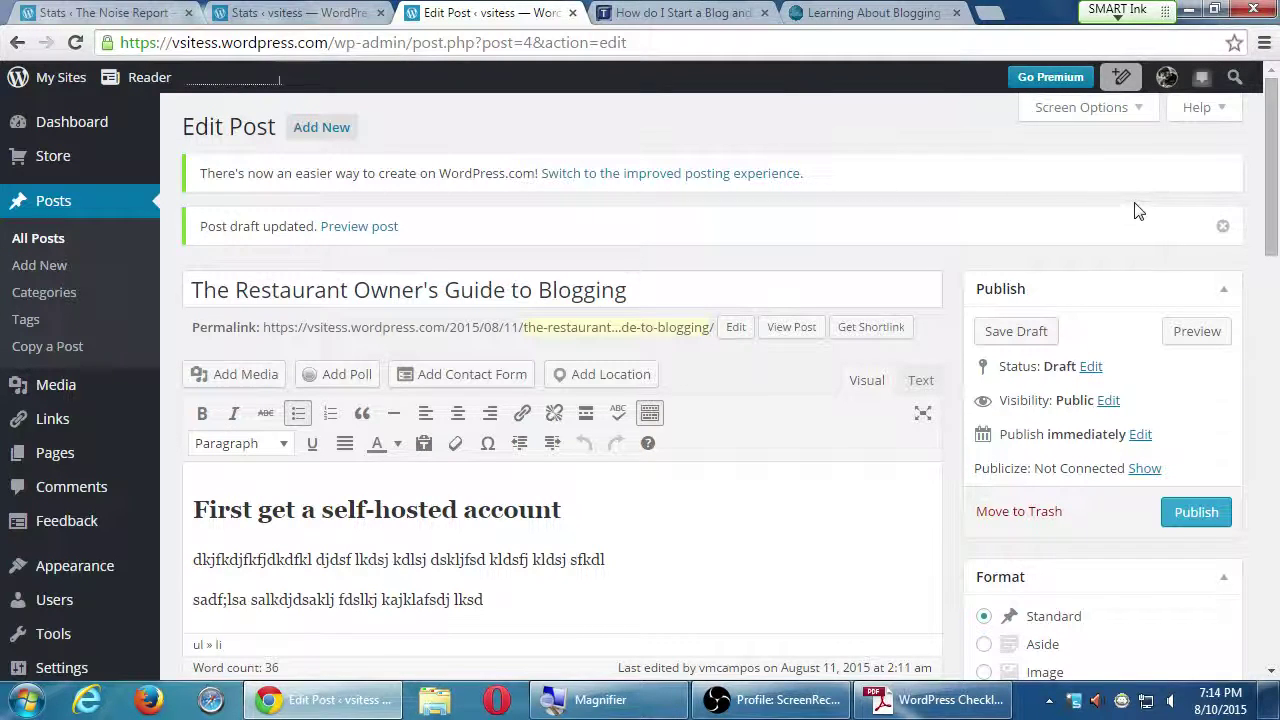
{"action": "left_click", "coordinate": [1222, 230]}
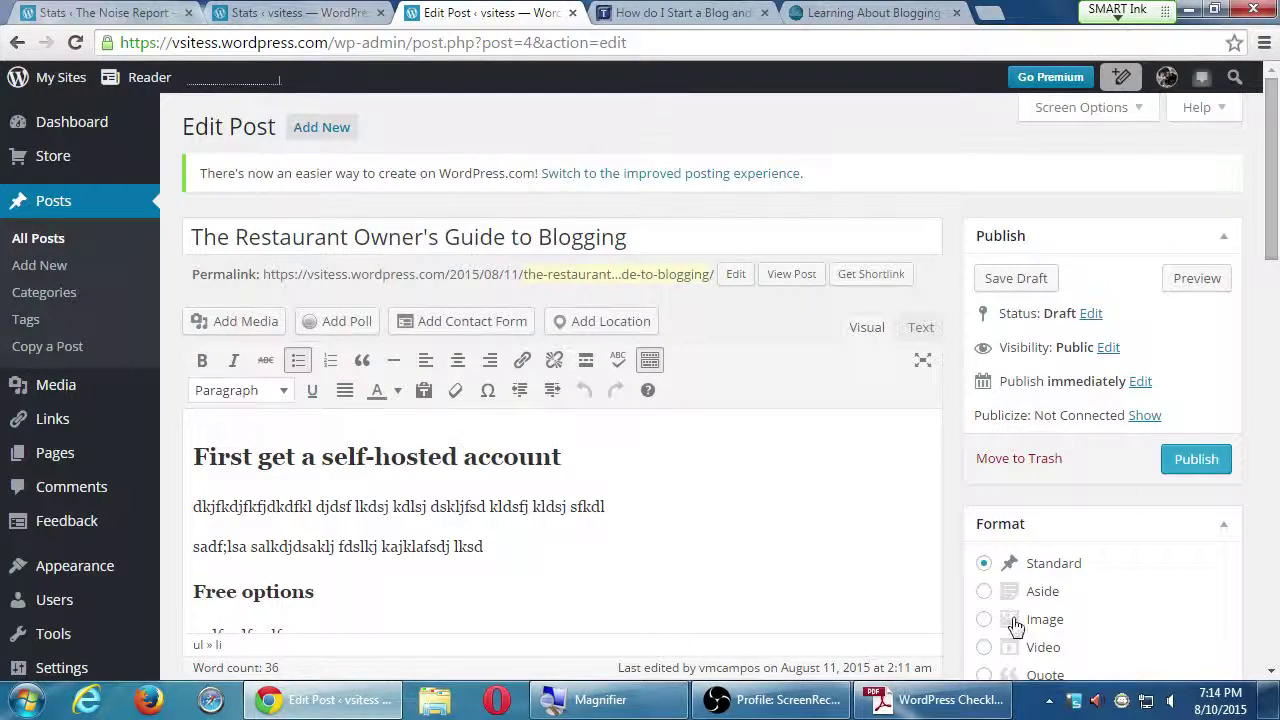
{"action": "left_click", "coordinate": [973, 705]}
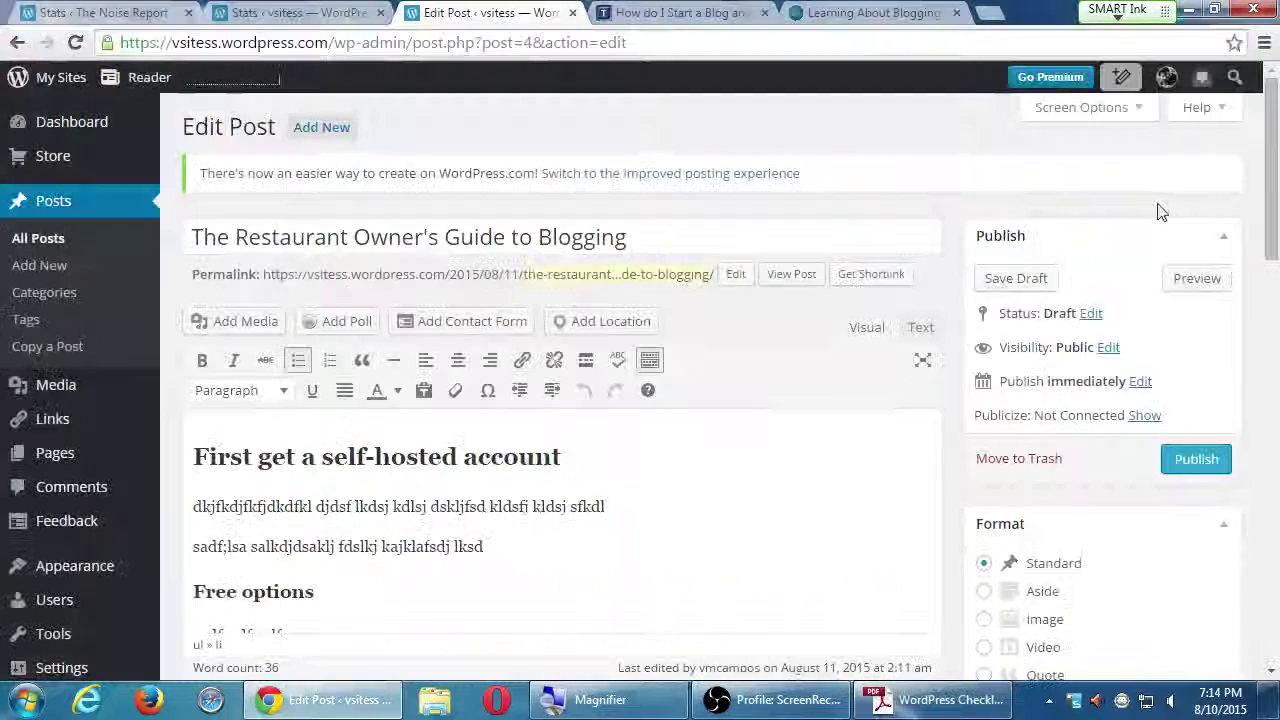
{"action": "left_click", "coordinate": [1018, 278]}
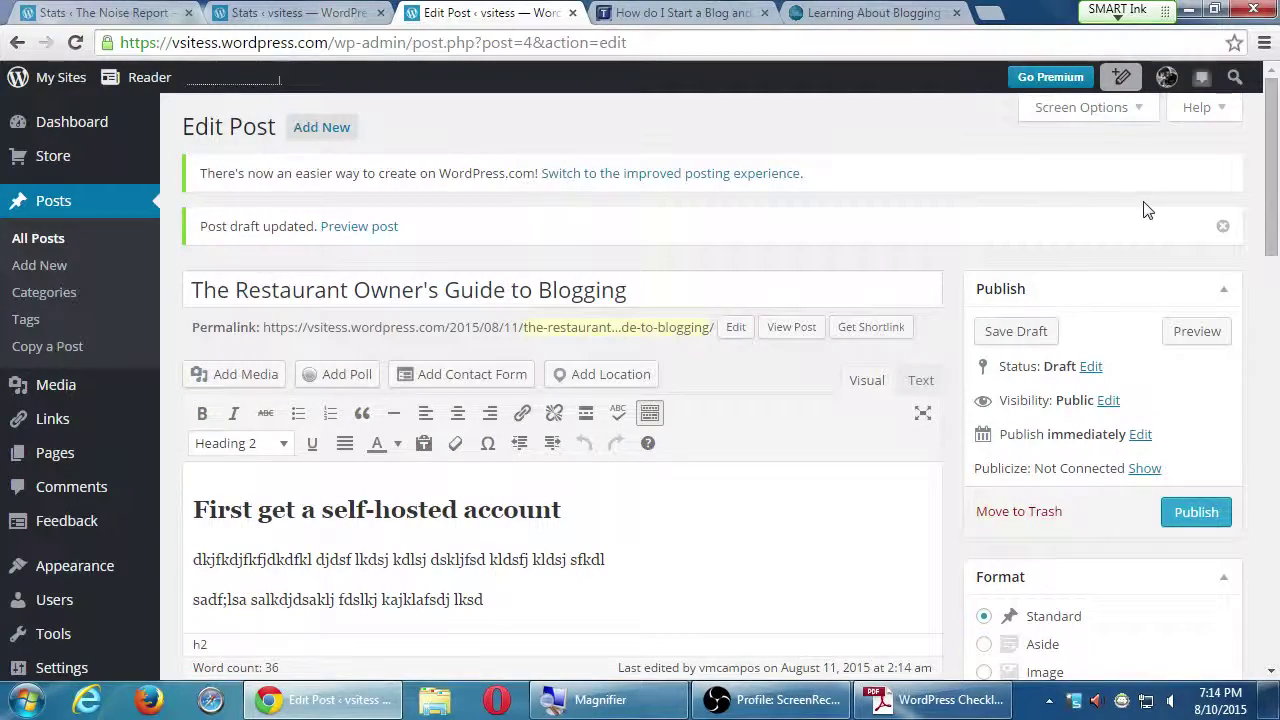
{"action": "left_click", "coordinate": [775, 700]}
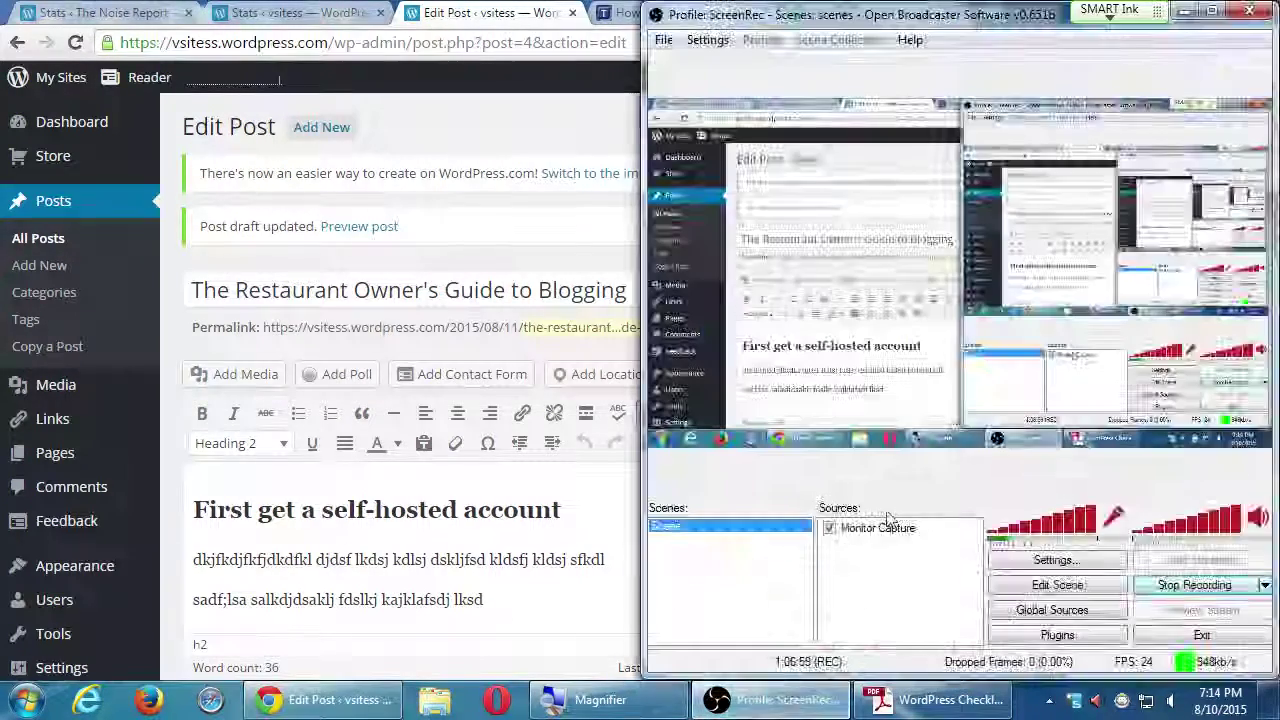